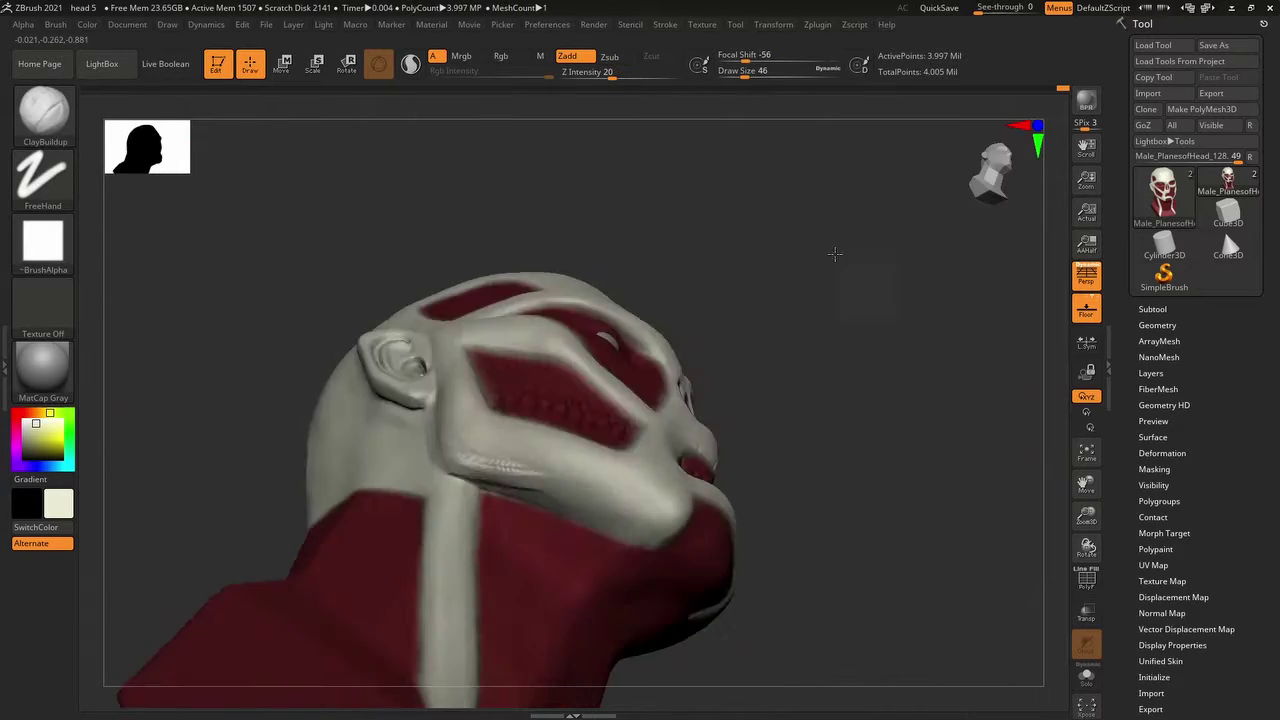
- Build up clay on the titan's cheek with a ClayBuildup FreeHand stroke
{"action": "left_click_drag", "start_coordinate": [445, 468], "coordinate": [566, 487]}
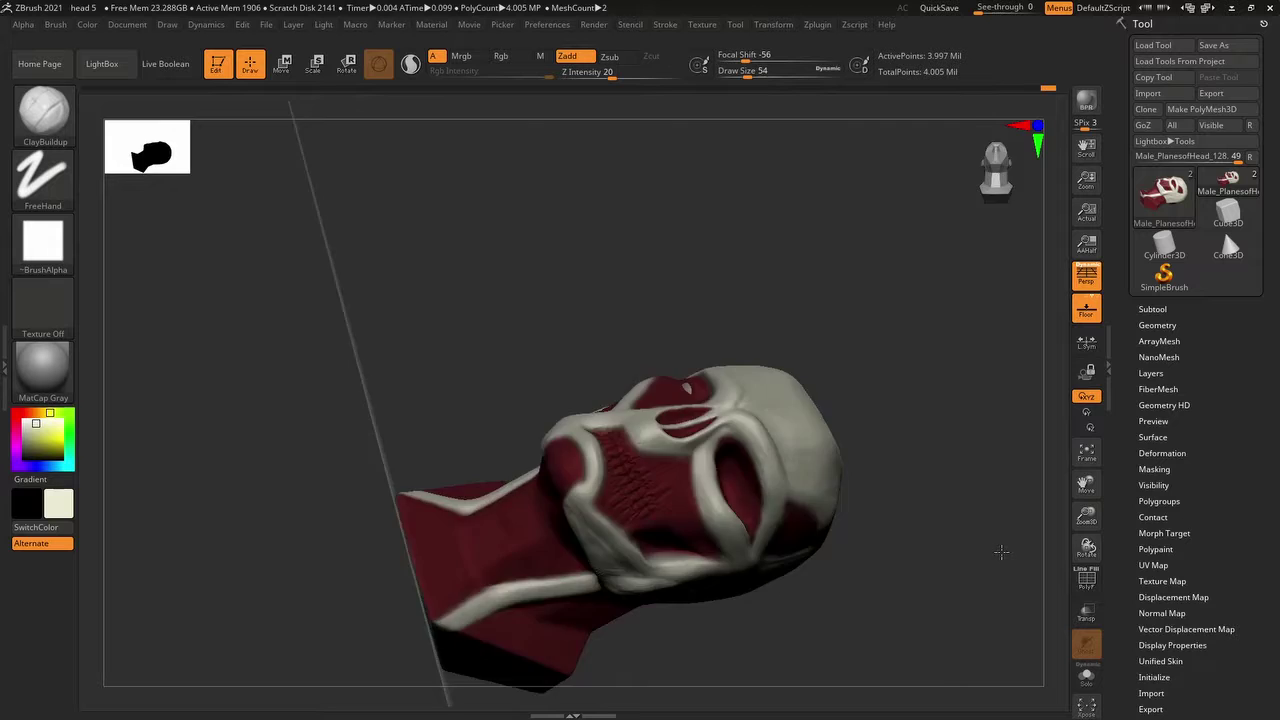
- Roll the sculpt back on the Undo History slider, then review the chin and side
{"action": "mouse_move", "coordinate": [1048, 88]}
{"action": "left_mouse_down"}
{"action": "mouse_move", "coordinate": [980, 86]}
{"action": "mouse_move", "coordinate": [1000, 88]}
{"action": "left_mouse_up"}
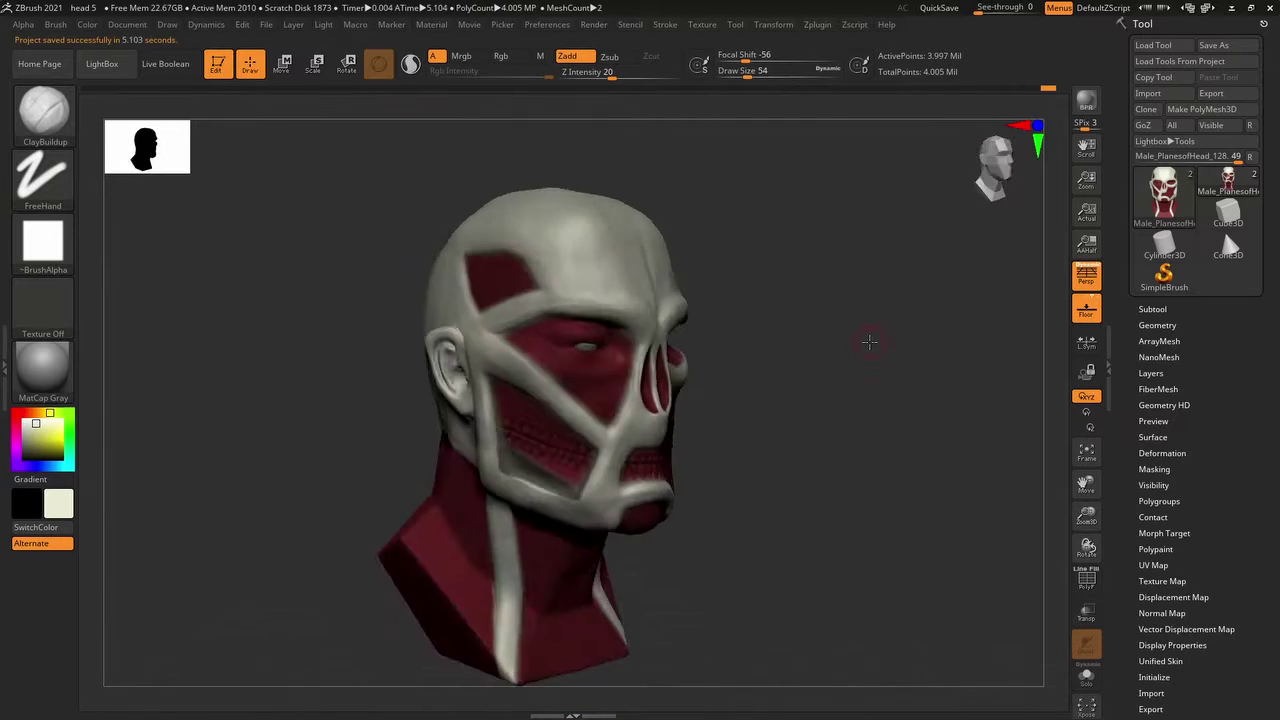
{"action": "left_click_drag", "start_coordinate": [869, 342], "coordinate": [811, 274]}
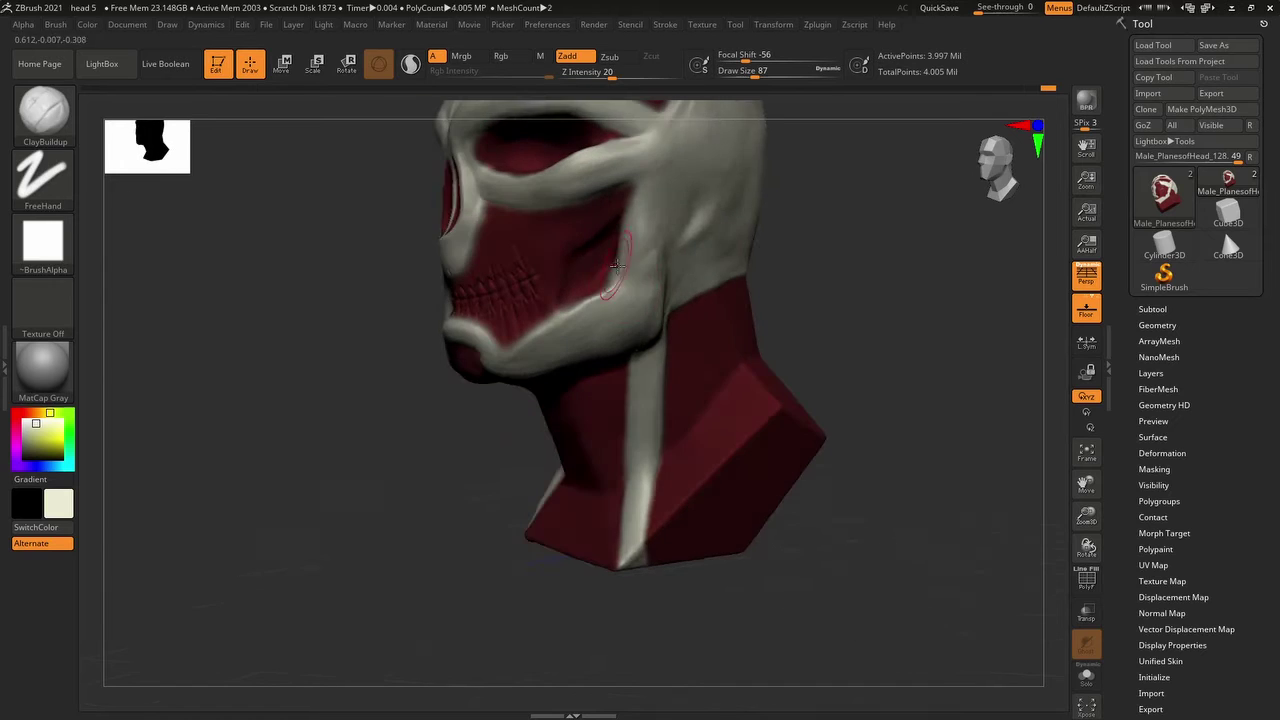
{"action": "left_click_drag", "start_coordinate": [617, 263], "coordinate": [622, 208]}
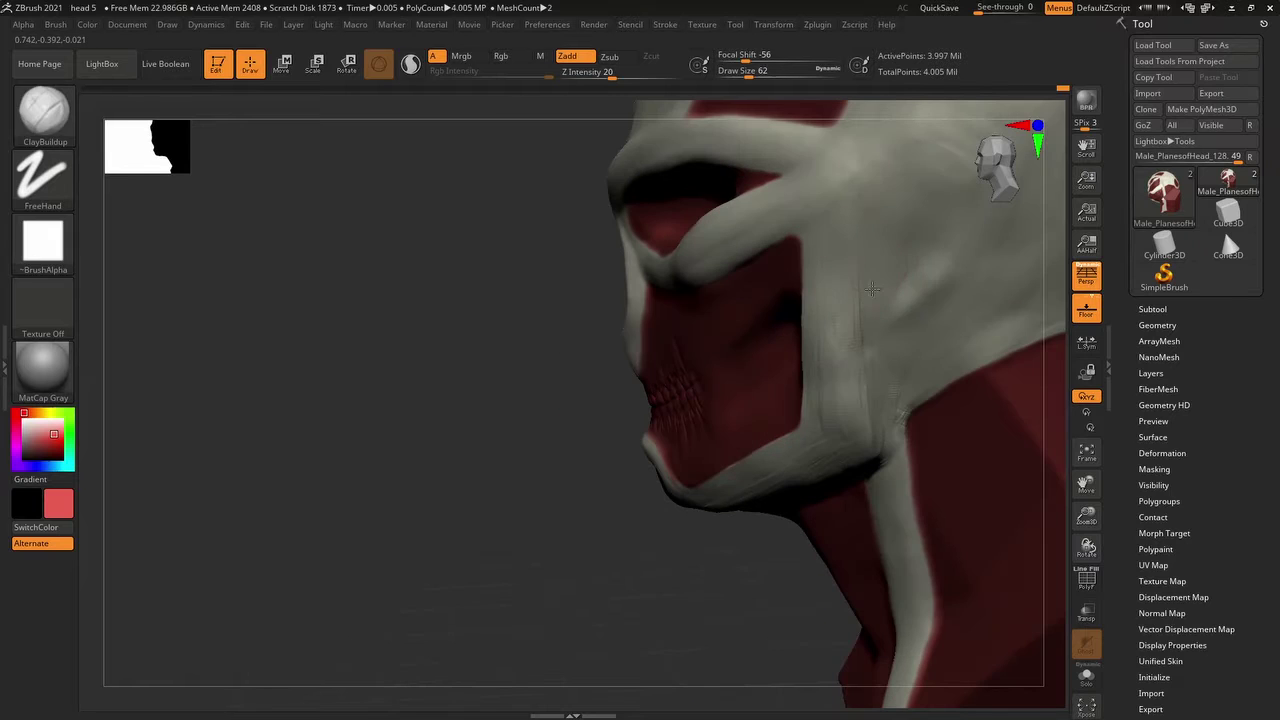
- Rotate the head from right profile to a left three-quarter view of the mouth
{"action": "left_click_drag", "start_coordinate": [1040, 400], "coordinate": [483, 413]}
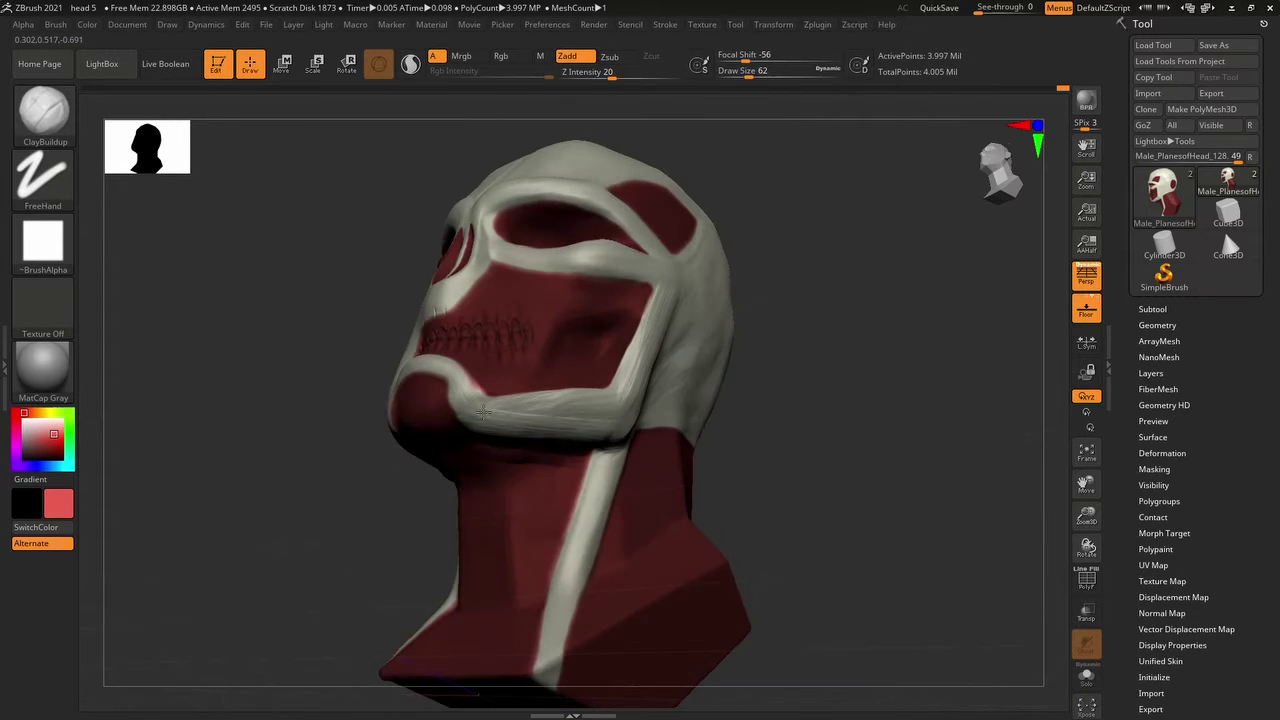
{"action": "mouse_move", "coordinate": [738, 328]}
{"action": "left_mouse_down"}
{"action": "mouse_move", "coordinate": [857, 357]}
{"action": "mouse_move", "coordinate": [837, 340]}
{"action": "mouse_move", "coordinate": [780, 383]}
{"action": "mouse_move", "coordinate": [558, 458]}
{"action": "mouse_move", "coordinate": [690, 400]}
{"action": "mouse_move", "coordinate": [650, 430]}
{"action": "mouse_move", "coordinate": [713, 449]}
{"action": "mouse_move", "coordinate": [791, 349]}
{"action": "left_mouse_up"}
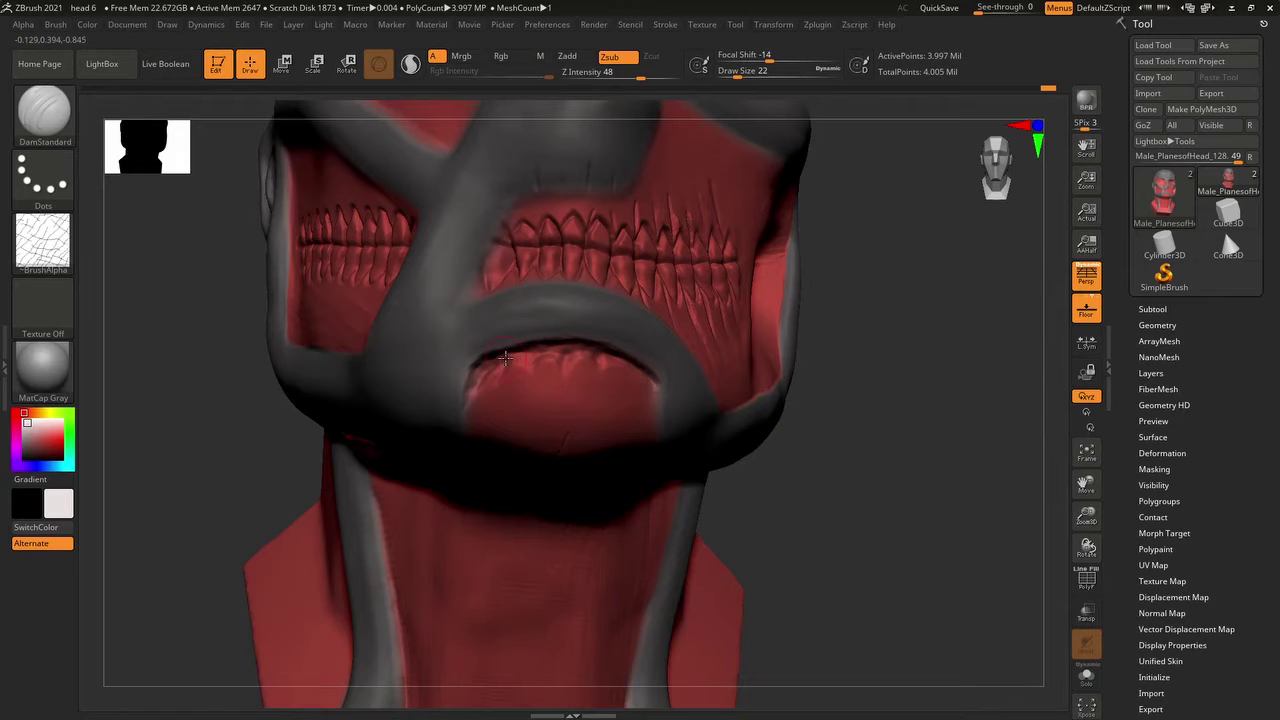
- Mask the lower lip edge and the upper, side, front and right-end teeth
{"action": "left_click_drag", "start_coordinate": [602, 367], "coordinate": [776, 424]}
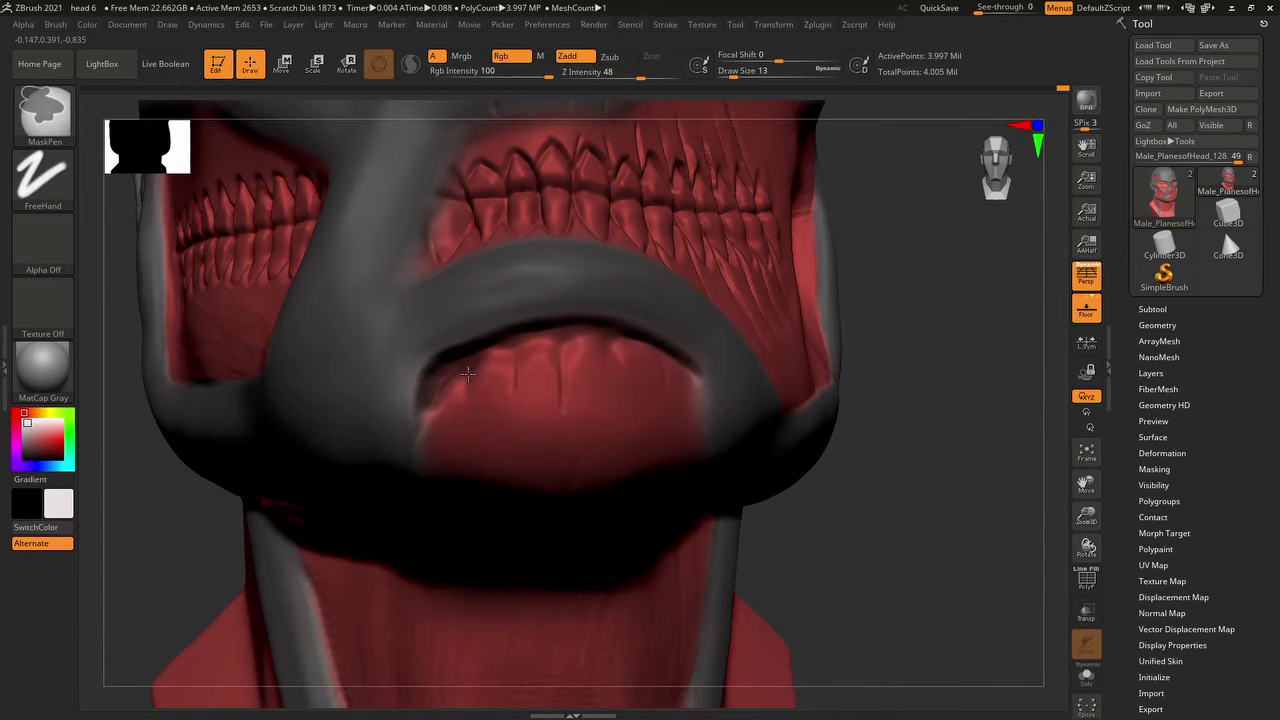
{"action": "mouse_move", "coordinate": [468, 373]}
{"action": "left_mouse_down"}
{"action": "mouse_move", "coordinate": [560, 289]}
{"action": "mouse_move", "coordinate": [573, 333]}
{"action": "mouse_move", "coordinate": [700, 375]}
{"action": "left_mouse_up"}
{"action": "left_click_drag", "start_coordinate": [700, 375], "coordinate": [714, 410]}
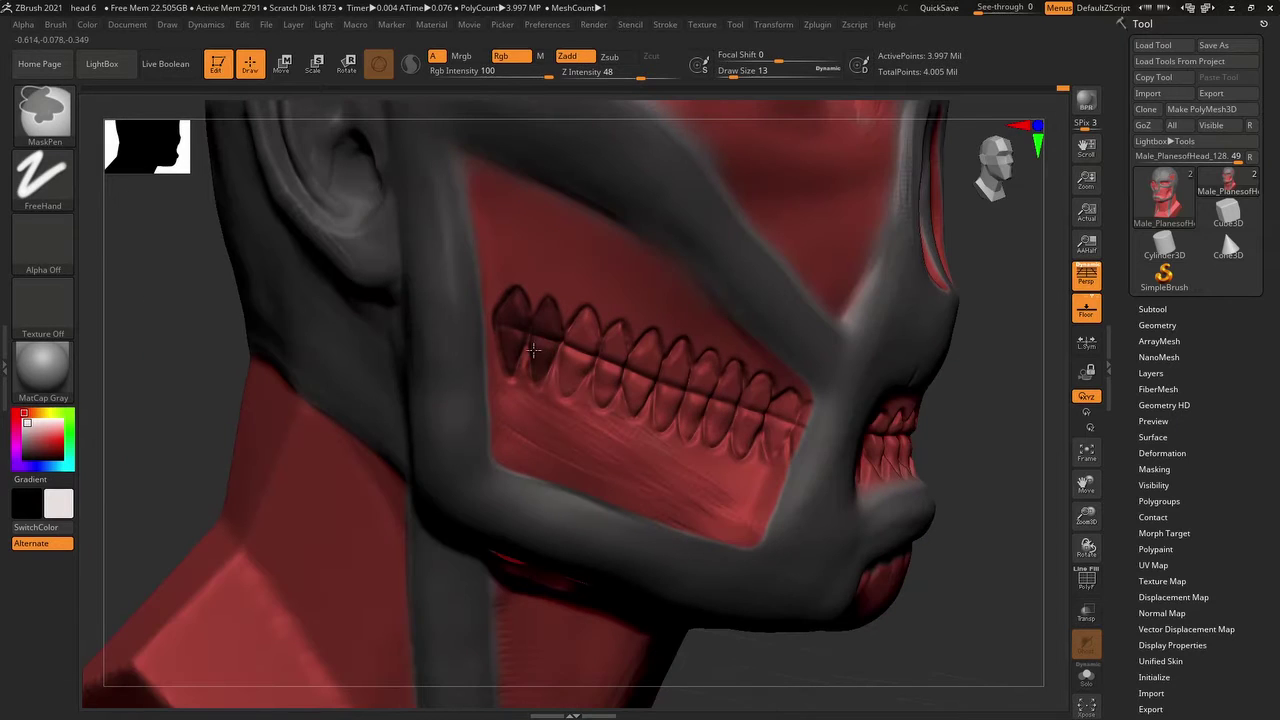
{"action": "mouse_move", "coordinate": [545, 360]}
{"action": "left_mouse_down", "text": "ctrl"}
{"action": "mouse_move", "coordinate": [600, 372]}
{"action": "mouse_move", "coordinate": [636, 404]}
{"action": "left_mouse_up", "text": "ctrl"}
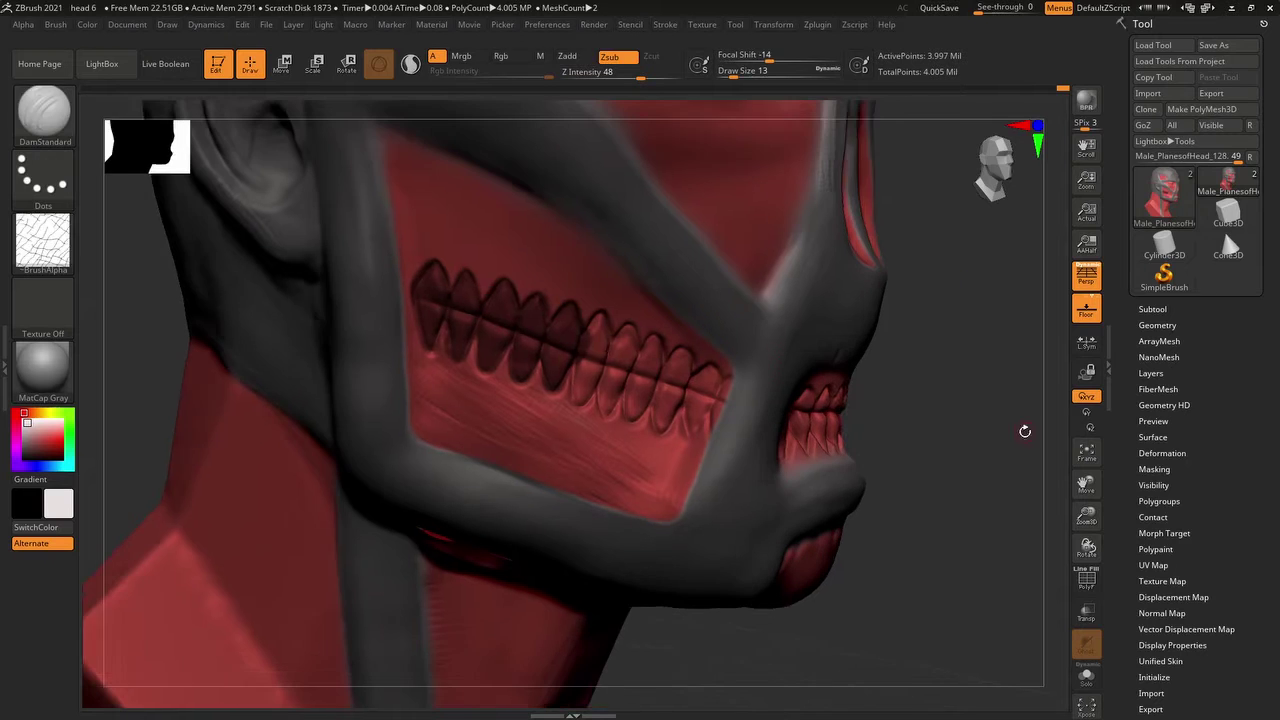
{"action": "mouse_move", "coordinate": [585, 385]}
{"action": "left_mouse_down", "text": "ctrl"}
{"action": "mouse_move", "coordinate": [629, 350]}
{"action": "mouse_move", "coordinate": [610, 403]}
{"action": "left_mouse_up", "text": "ctrl"}
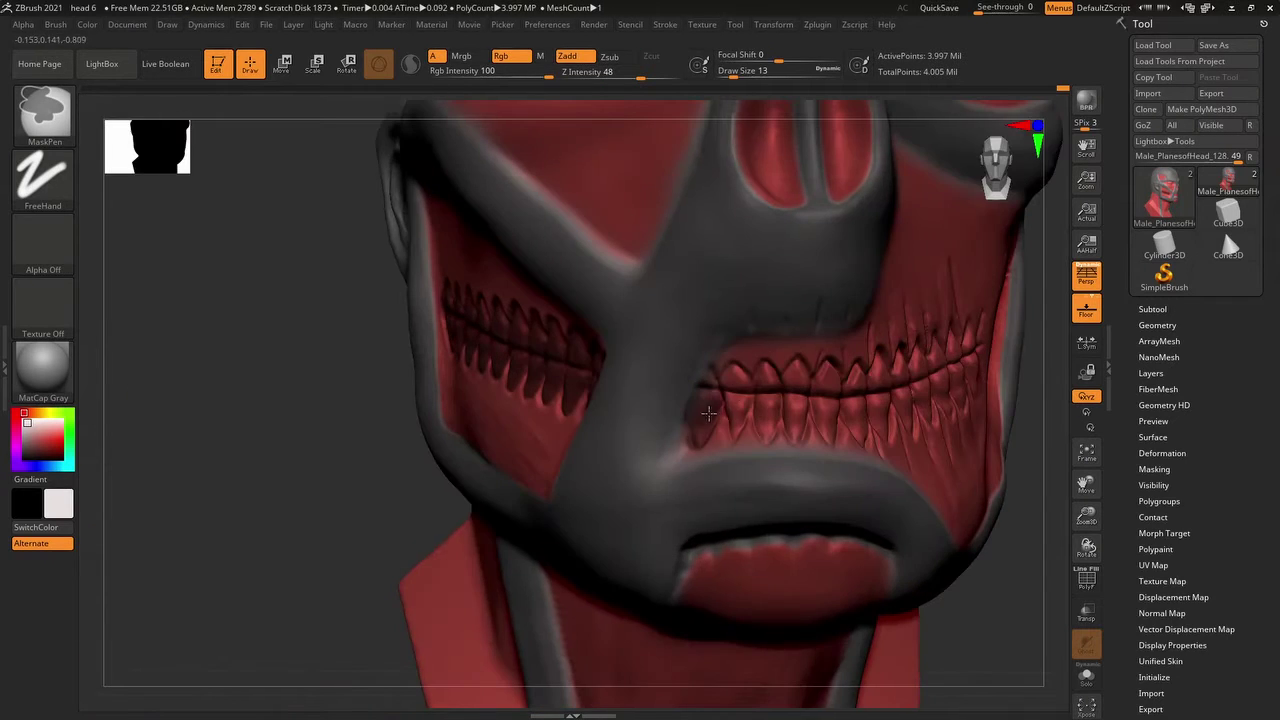
{"action": "left_click_drag", "start_coordinate": [708, 412], "coordinate": [745, 390], "text": "ctrl"}
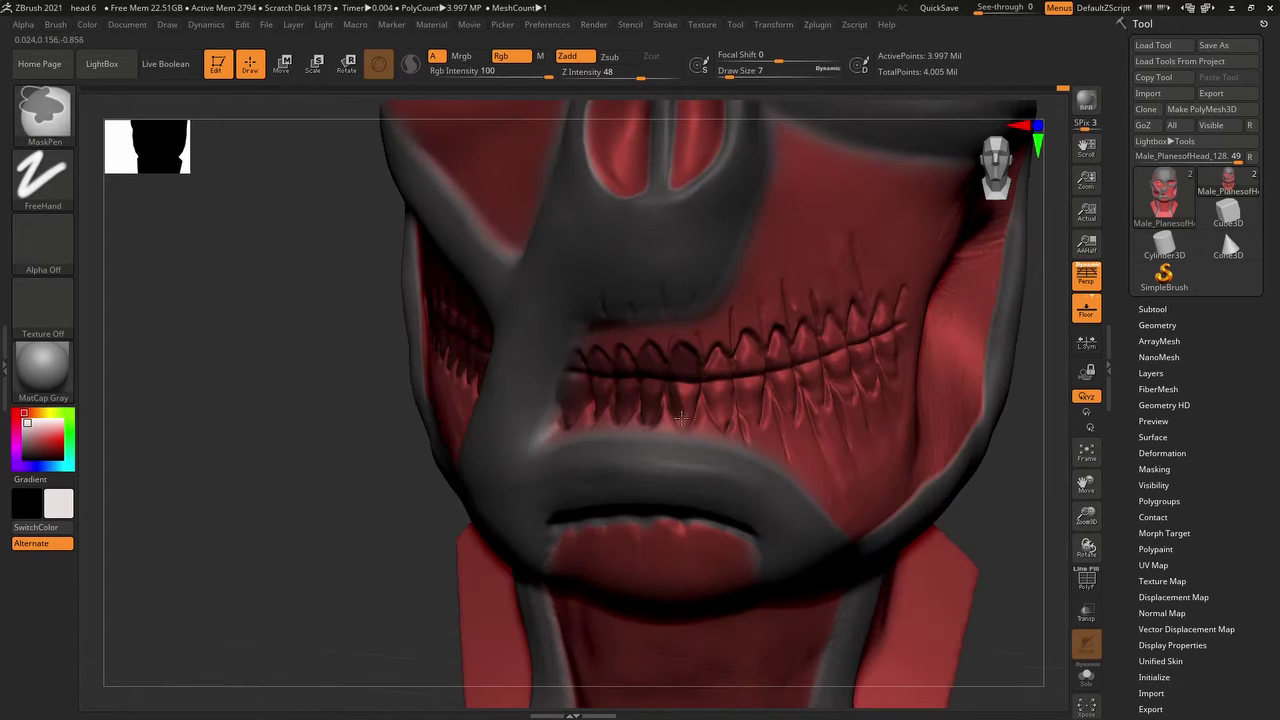
{"action": "mouse_move", "coordinate": [680, 378]}
{"action": "left_mouse_down", "text": "ctrl"}
{"action": "mouse_move", "coordinate": [708, 352]}
{"action": "mouse_move", "coordinate": [725, 425]}
{"action": "left_mouse_up", "text": "ctrl"}
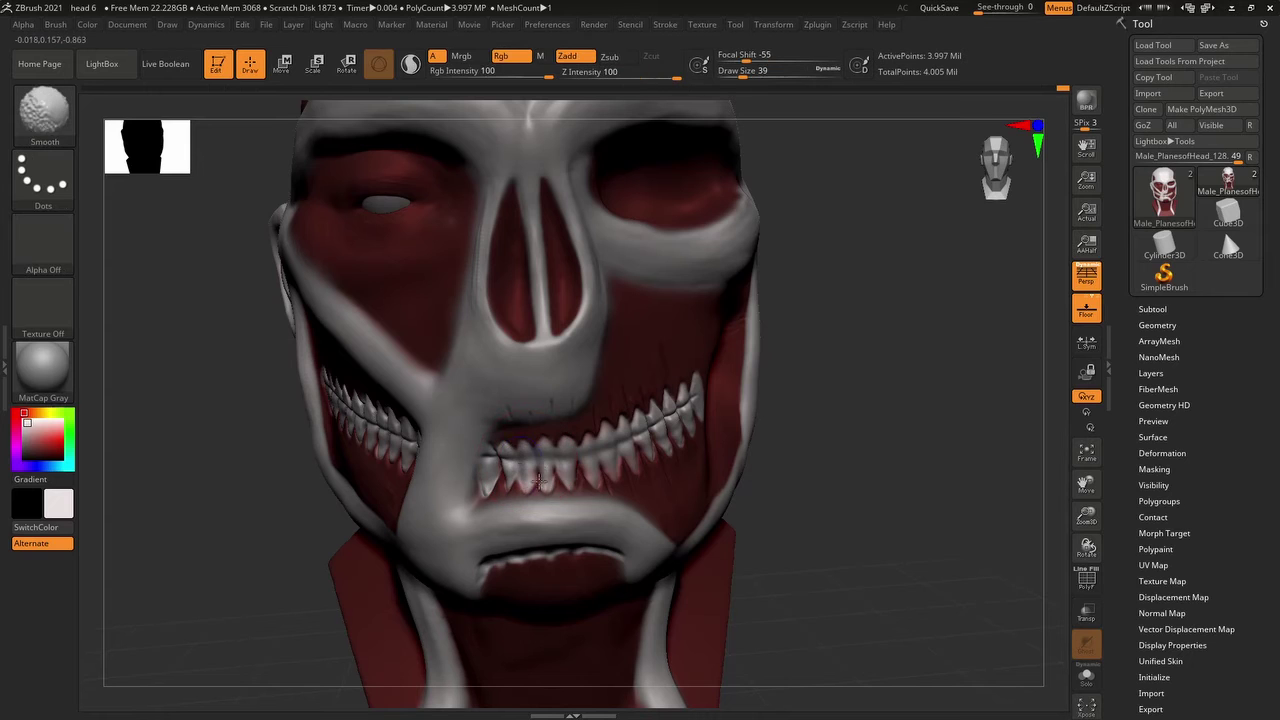
- Set the brush Draw Size to 14 in a close three-quarter view
{"action": "mouse_move", "coordinate": [830, 420]}
{"action": "left_mouse_down"}
{"action": "mouse_move", "coordinate": [874, 397]}
{"action": "mouse_move", "coordinate": [307, 457]}
{"action": "left_mouse_up"}
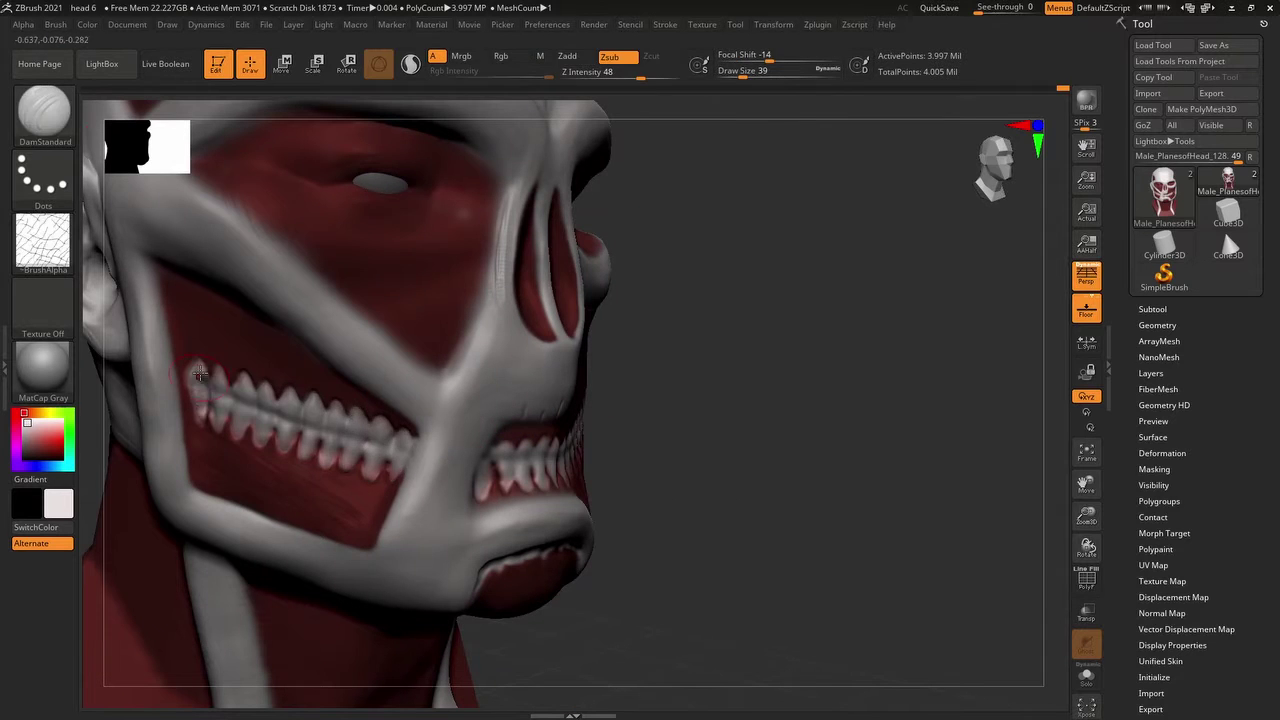
{"action": "key", "text": "s"}
{"action": "type", "text": "14"}
{"action": "key", "text": "Return"}
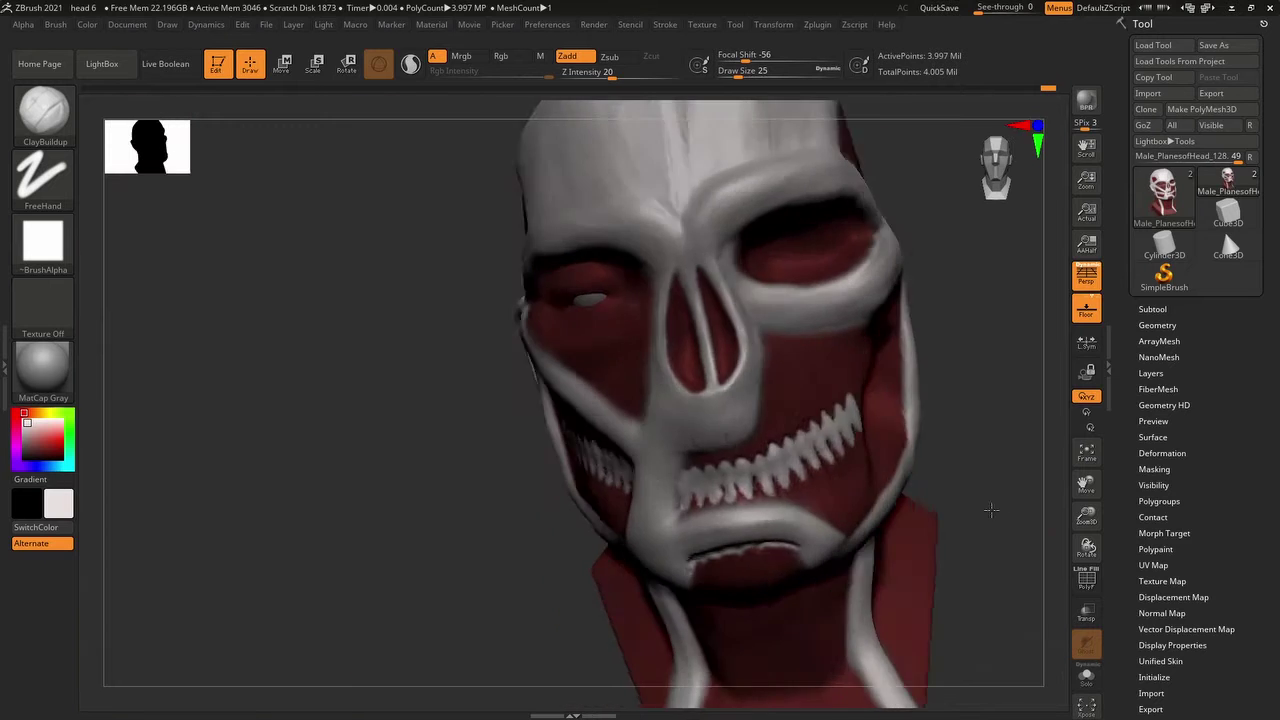
- Cut a DamStandard crease along the side and front teeth line
{"action": "left_click_drag", "start_coordinate": [1015, 430], "coordinate": [963, 257]}
{"action": "key", "text": "b"}
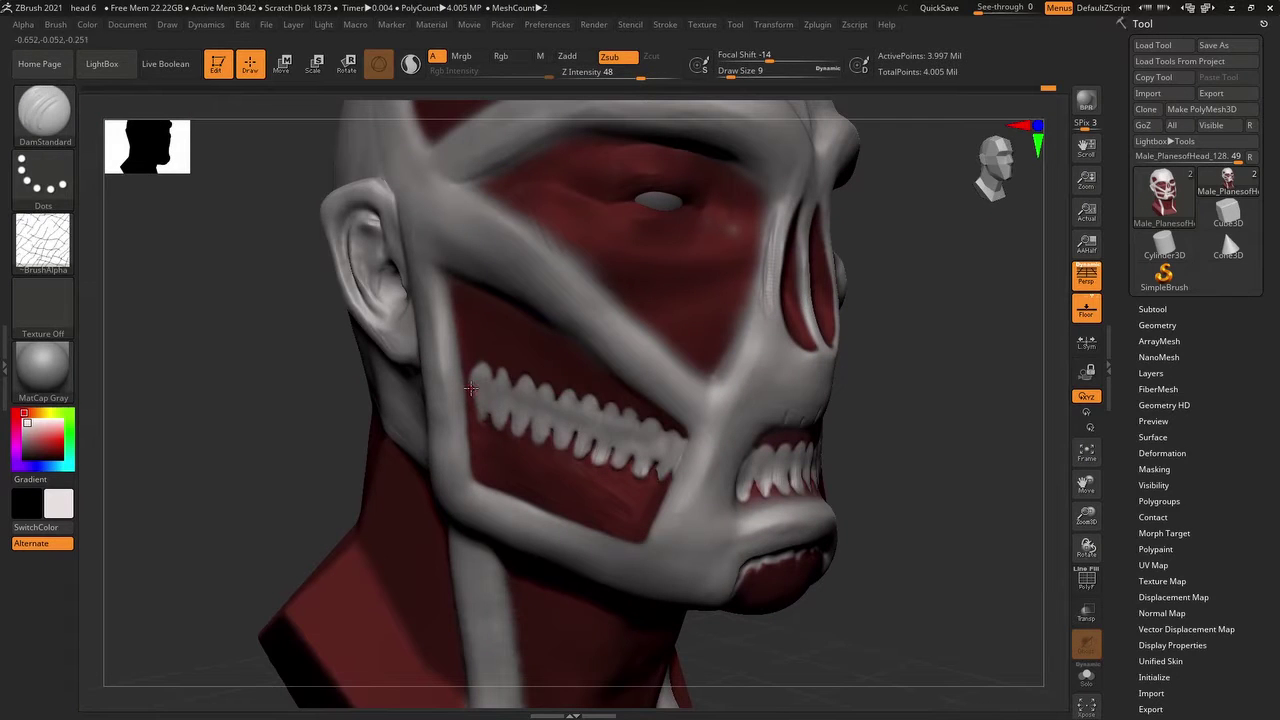
{"action": "left_click_drag", "start_coordinate": [502, 403], "coordinate": [676, 452]}
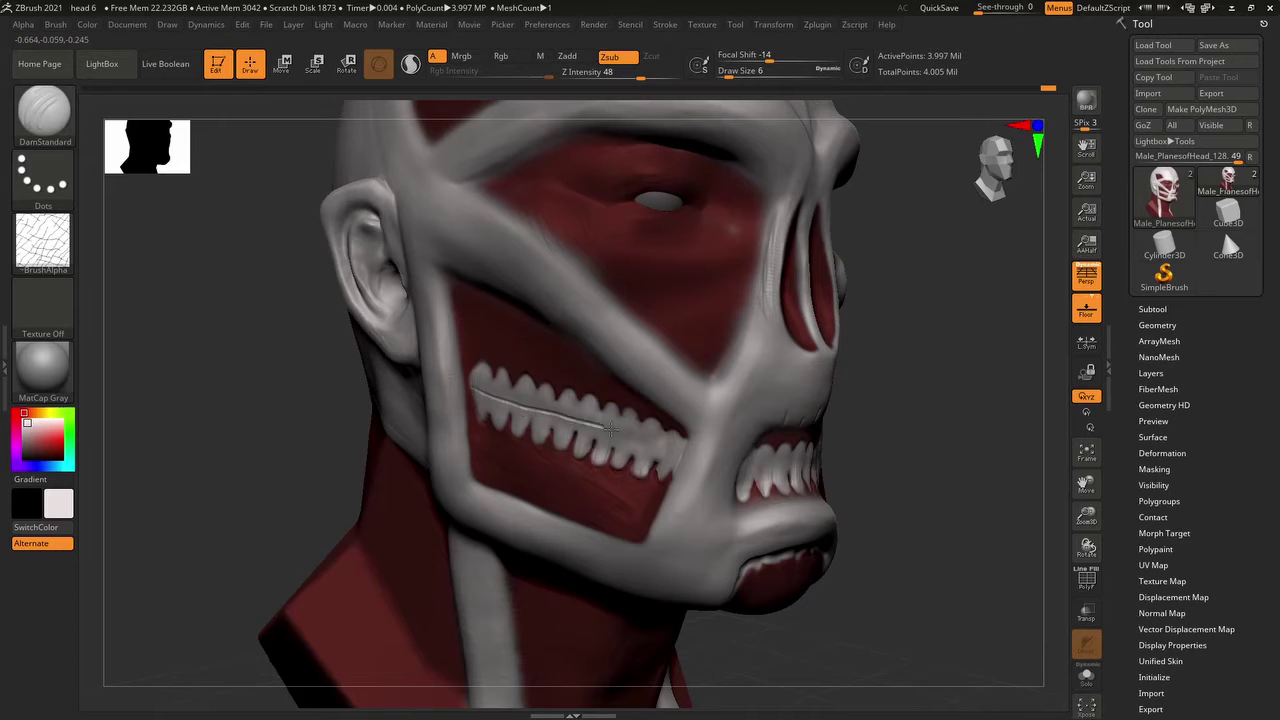
{"action": "left_click_drag", "start_coordinate": [960, 520], "coordinate": [840, 500]}
{"action": "left_click_drag", "start_coordinate": [600, 492], "coordinate": [873, 470]}
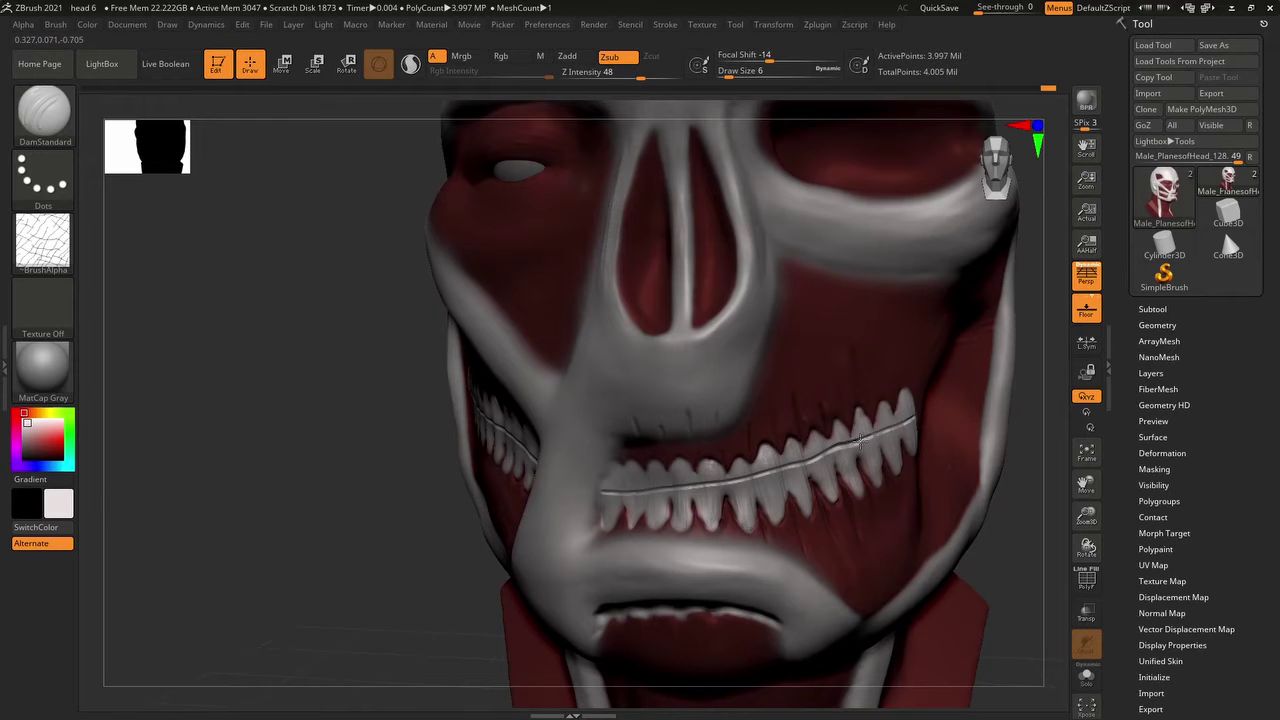
{"action": "left_click_drag", "start_coordinate": [960, 520], "coordinate": [998, 536]}
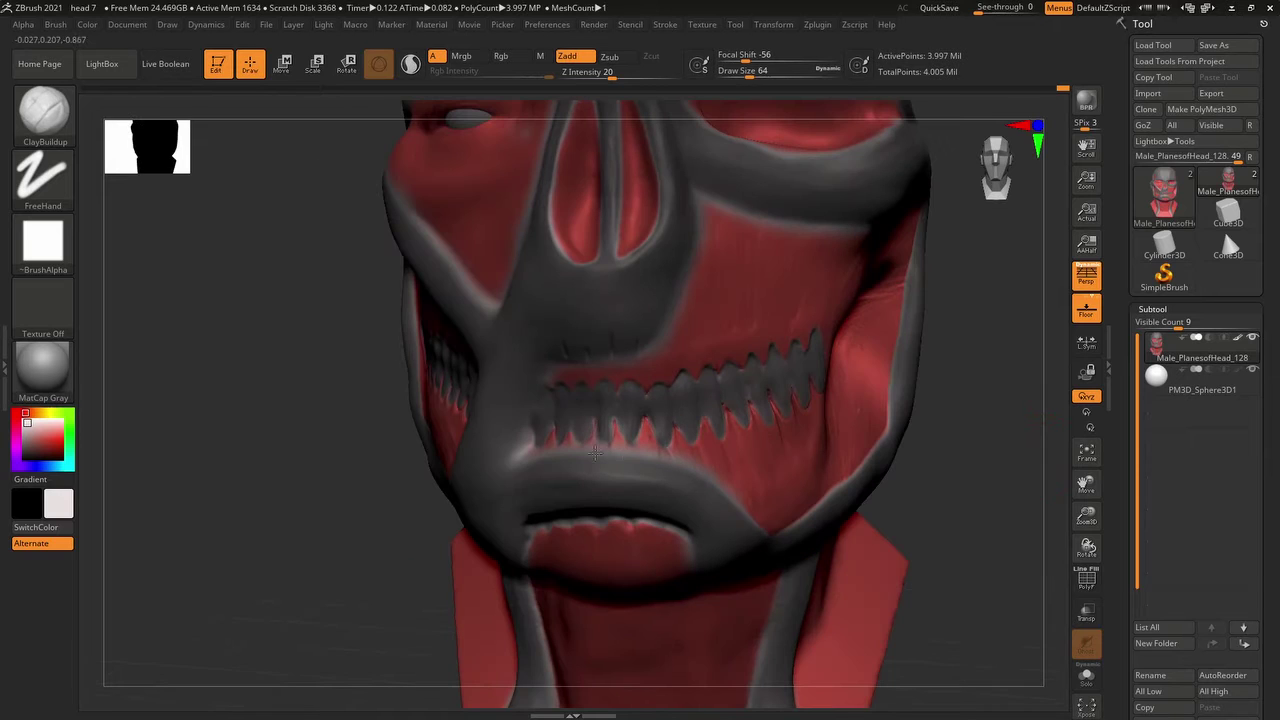
- Sculpt striations on the left cheek muscle near the teeth's right end
{"action": "right_click_drag", "start_coordinate": [594, 453], "coordinate": [540, 430]}
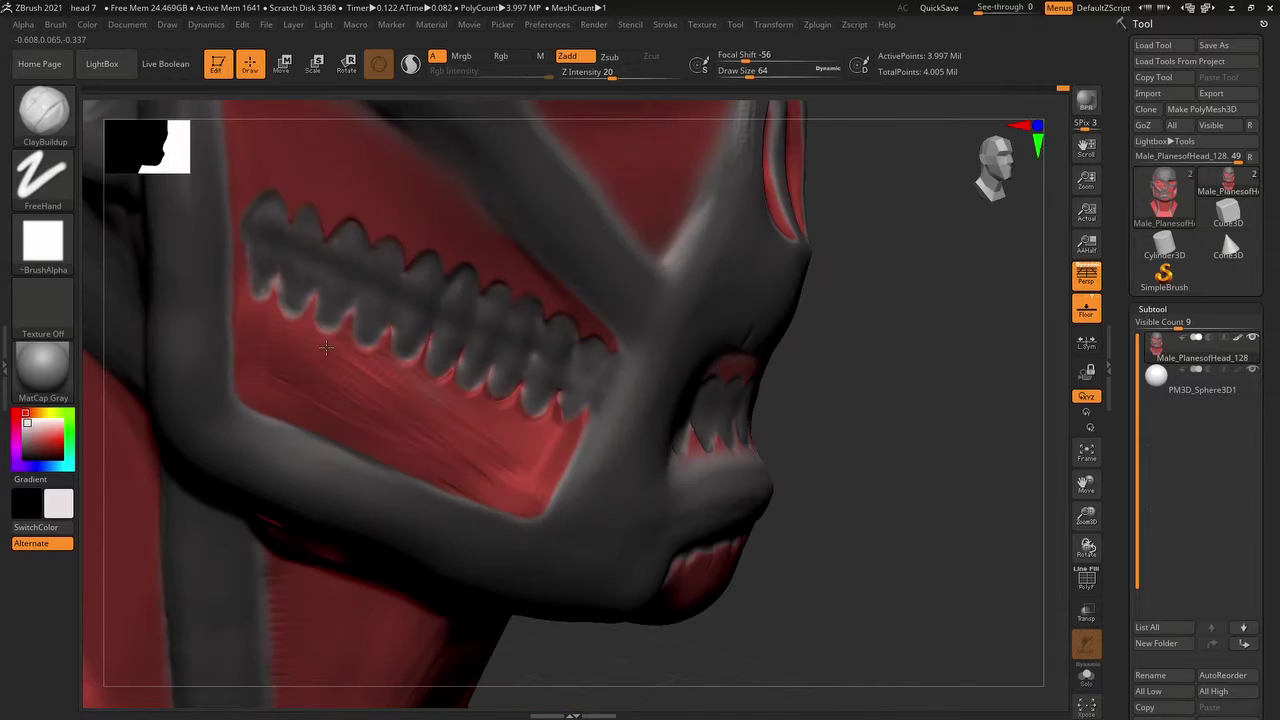
{"action": "left_click_drag", "start_coordinate": [476, 397], "coordinate": [568, 409]}
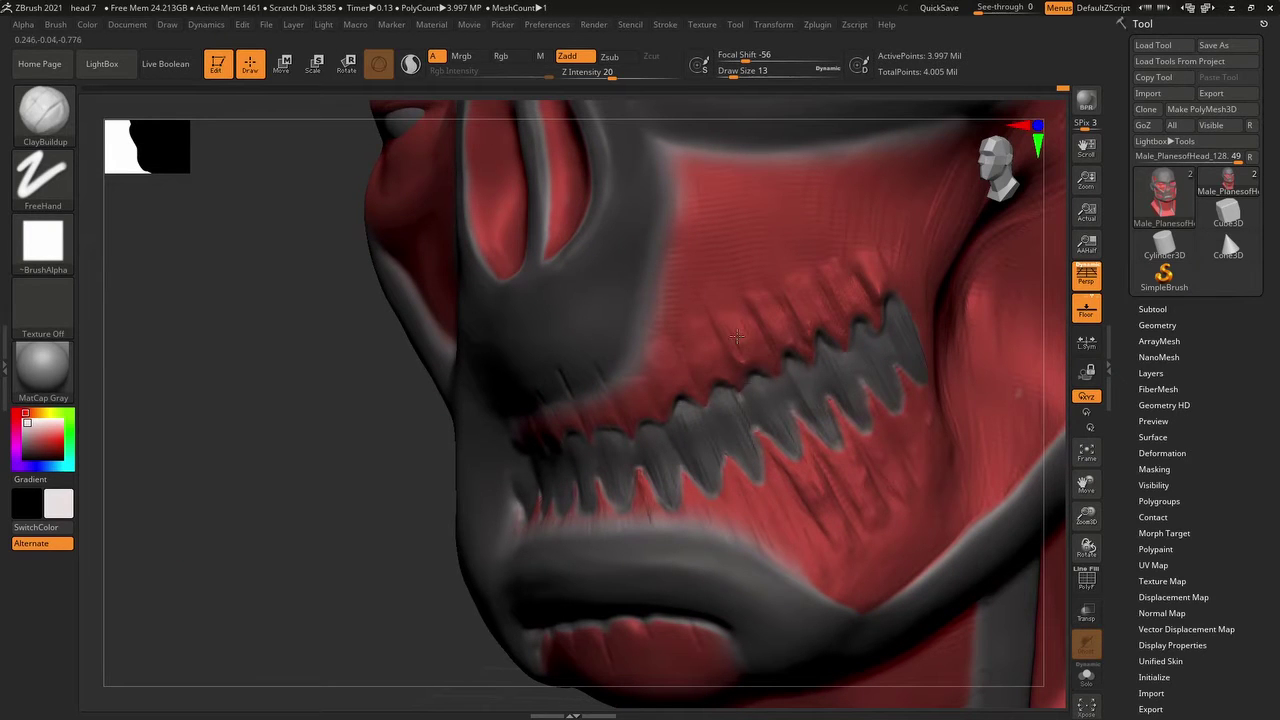
{"action": "right_click_drag", "start_coordinate": [736, 336], "coordinate": [717, 347]}
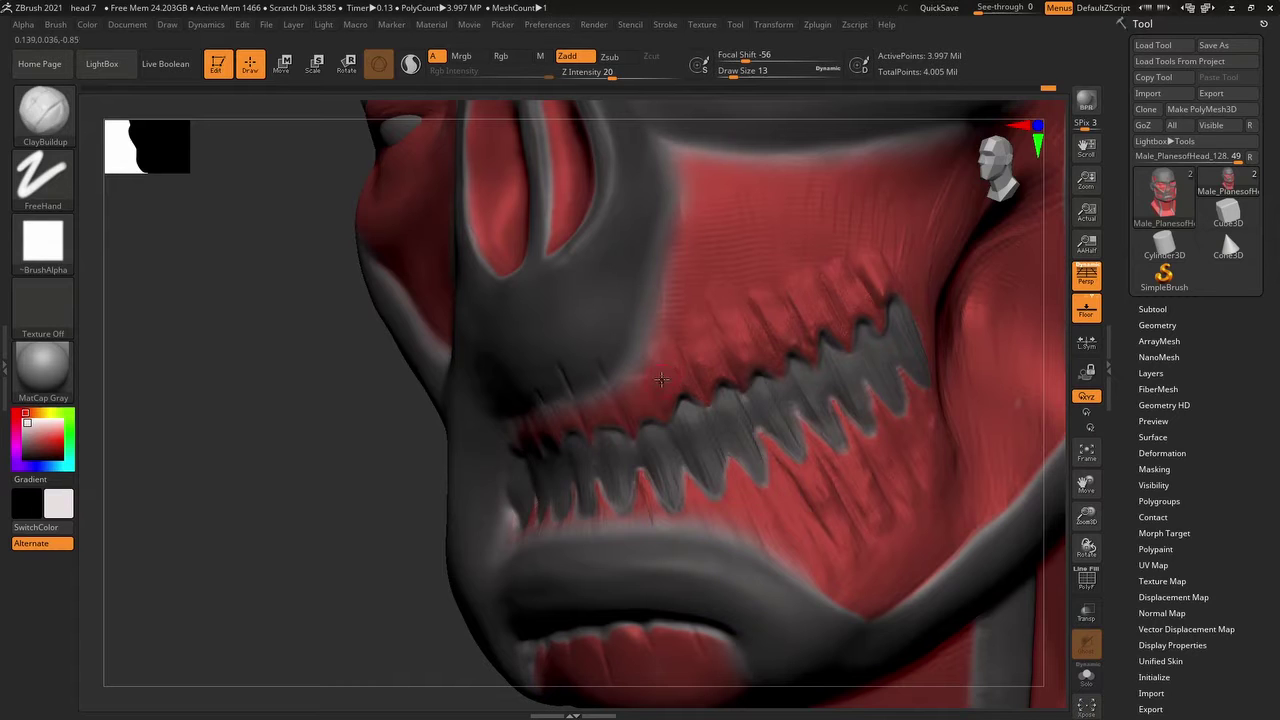
{"action": "right_click_drag", "start_coordinate": [688, 390], "coordinate": [600, 381]}
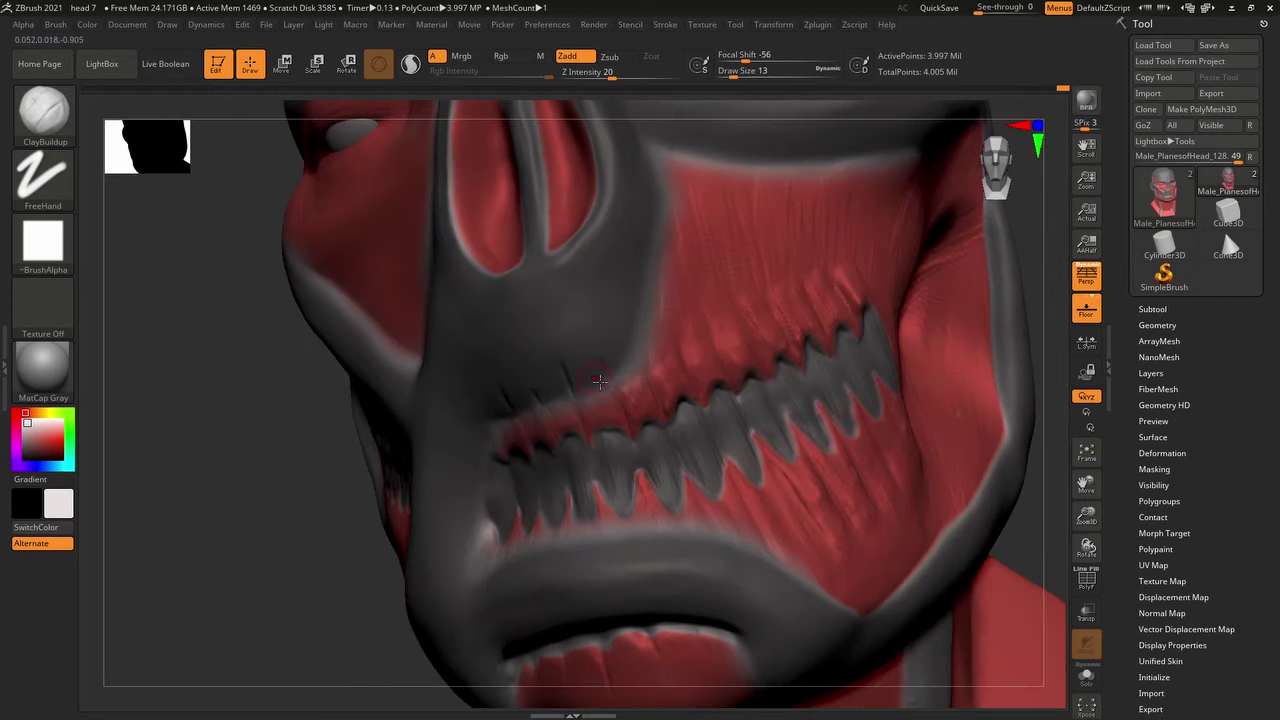
{"action": "right_click_drag", "start_coordinate": [300, 554], "coordinate": [647, 482]}
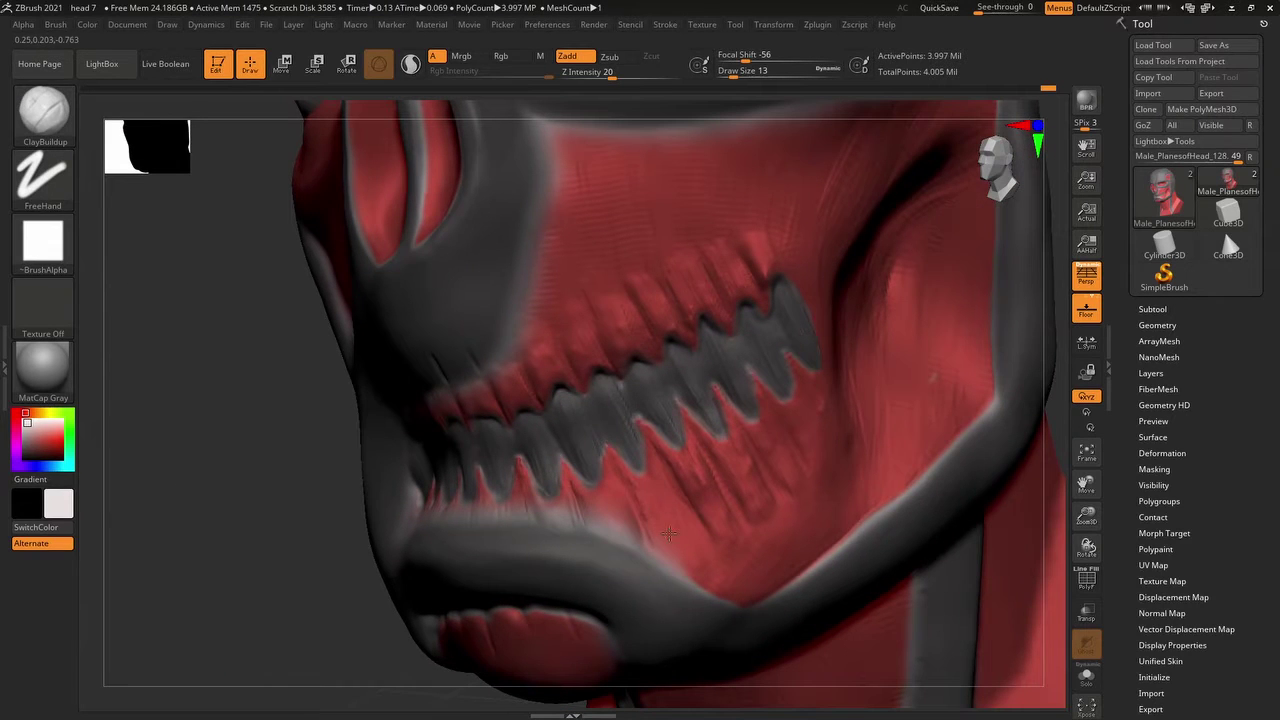
- Add wrinkle strokes to the cheek below the teeth and review the jaw
{"action": "left_click_drag", "start_coordinate": [655, 463], "coordinate": [696, 492]}
{"action": "right_click_drag", "start_coordinate": [707, 531], "coordinate": [739, 492]}
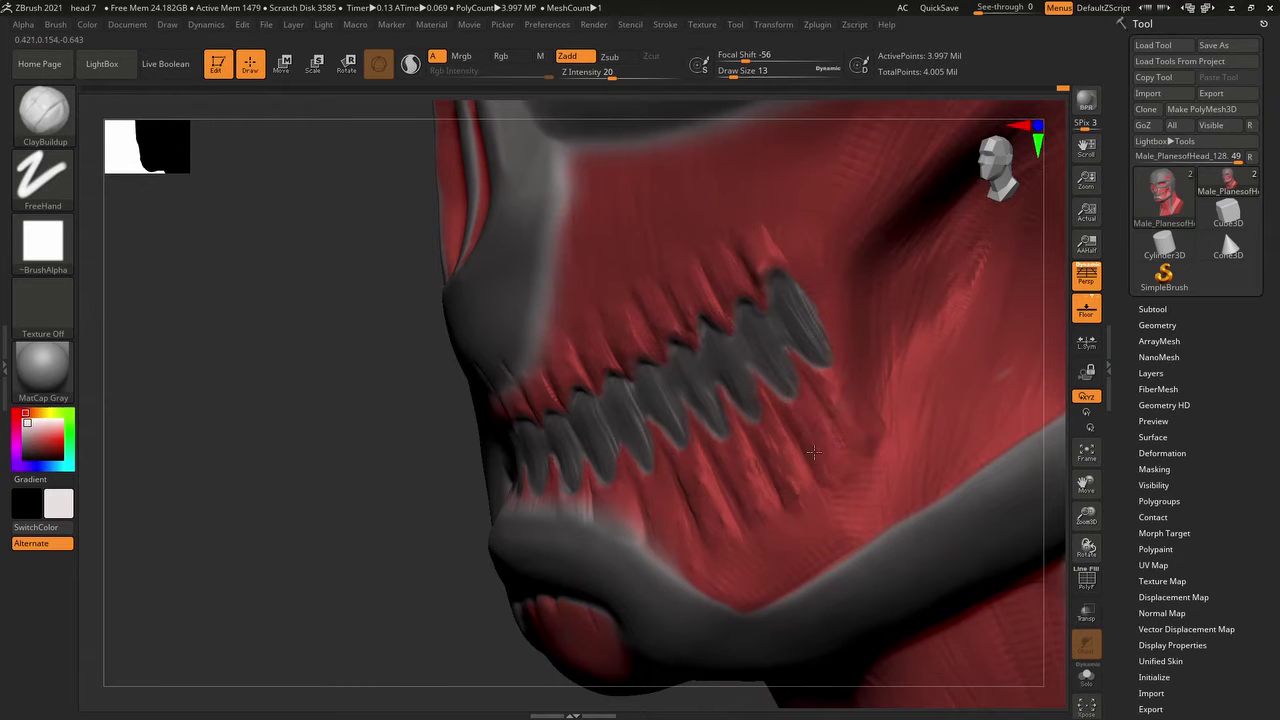
{"action": "right_click_drag", "start_coordinate": [709, 476], "coordinate": [683, 310]}
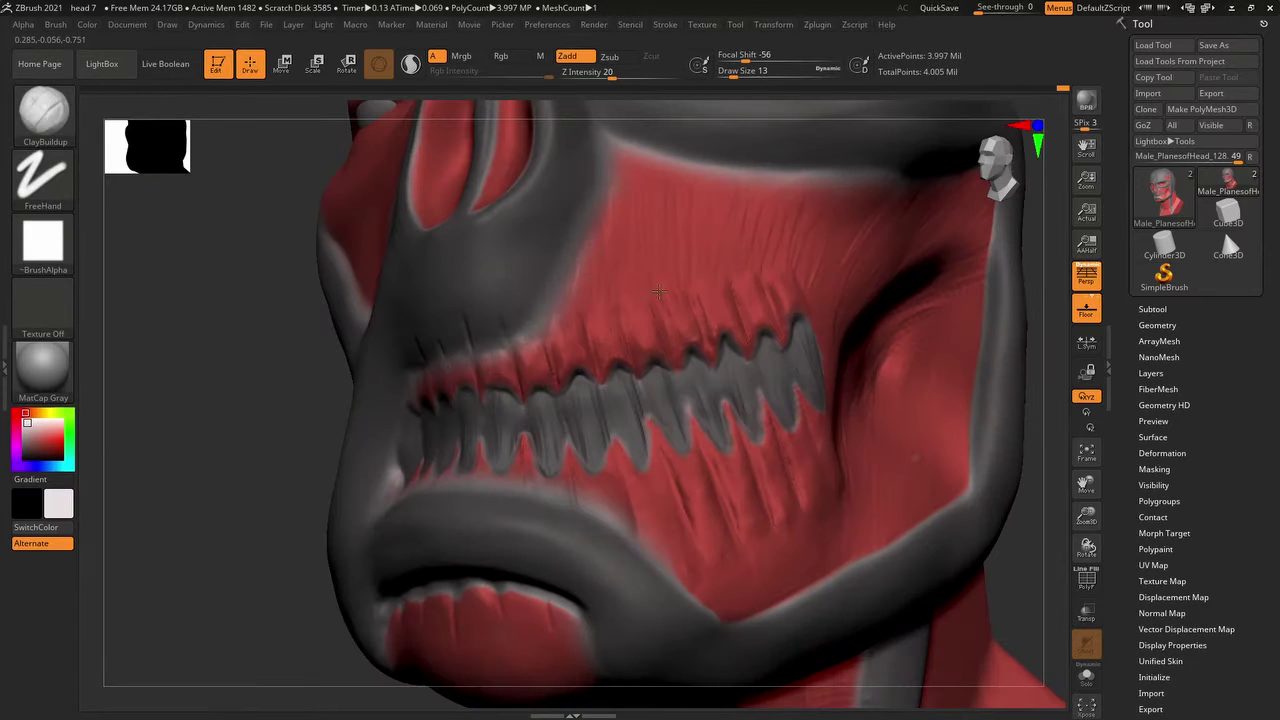
{"action": "right_click_drag", "start_coordinate": [600, 315], "coordinate": [303, 334]}
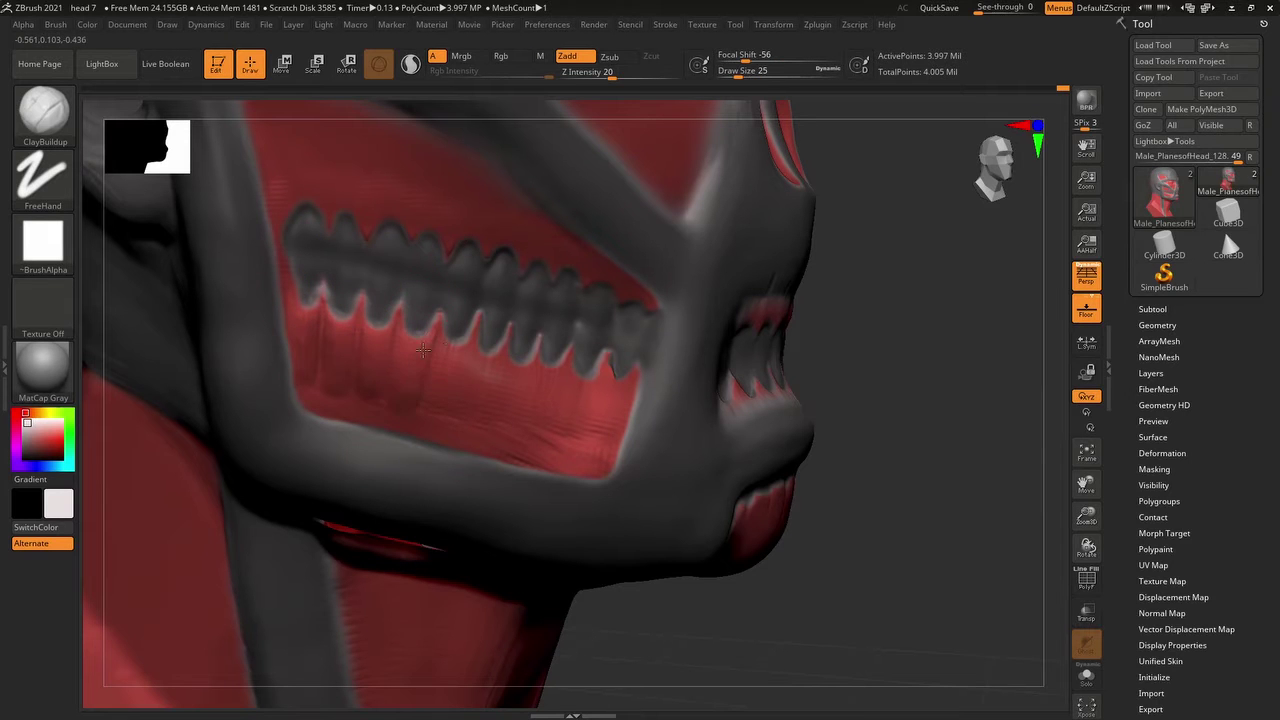
{"action": "right_click_drag", "start_coordinate": [445, 346], "coordinate": [497, 352]}
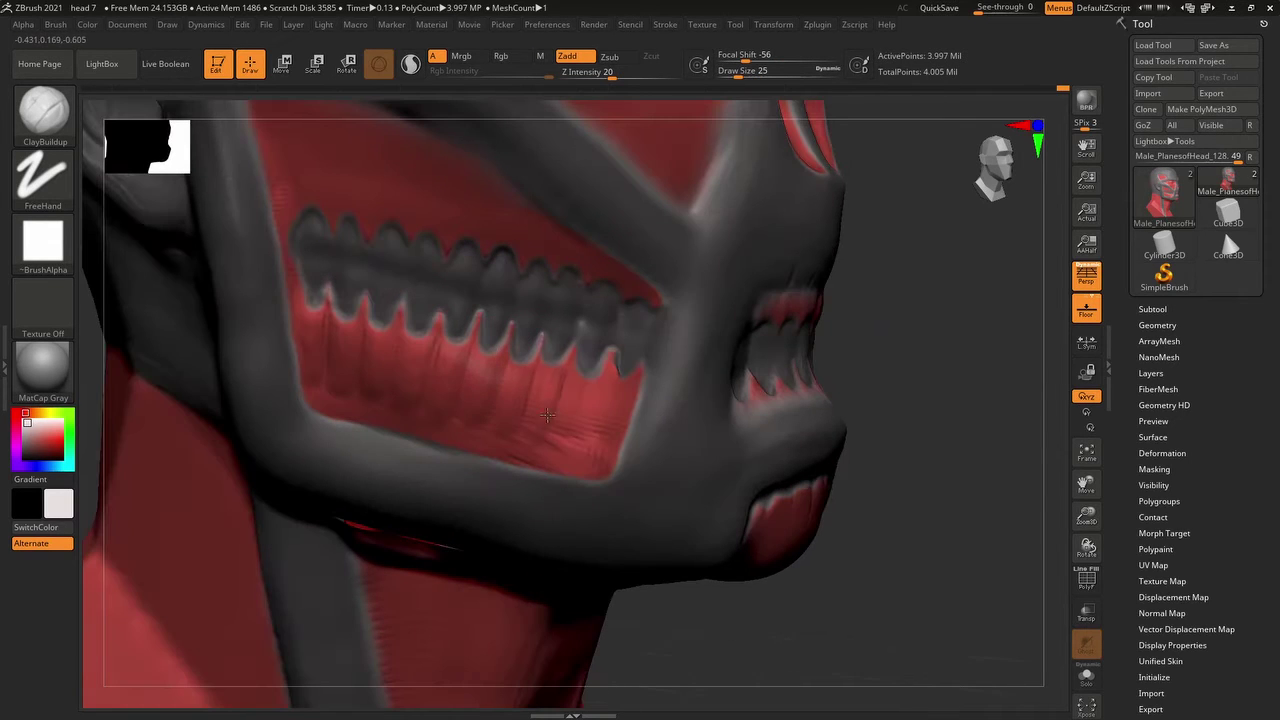
{"action": "right_click_drag", "start_coordinate": [612, 437], "coordinate": [347, 385]}
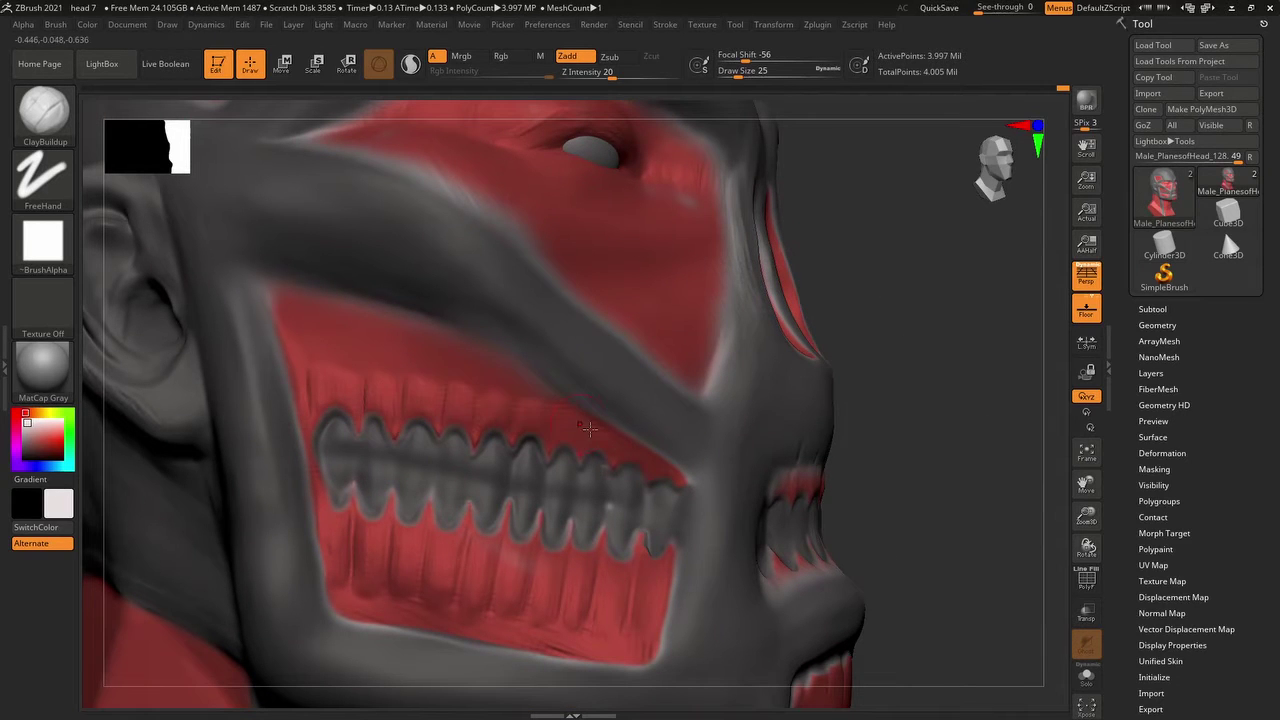
{"action": "right_click_drag", "start_coordinate": [673, 497], "coordinate": [380, 300]}
- Enlarge the brush to size 41 and build up the rightmost tooth
{"action": "key", "text": "s"}
{"action": "left_click_drag", "start_coordinate": [340, 294], "coordinate": [421, 349]}
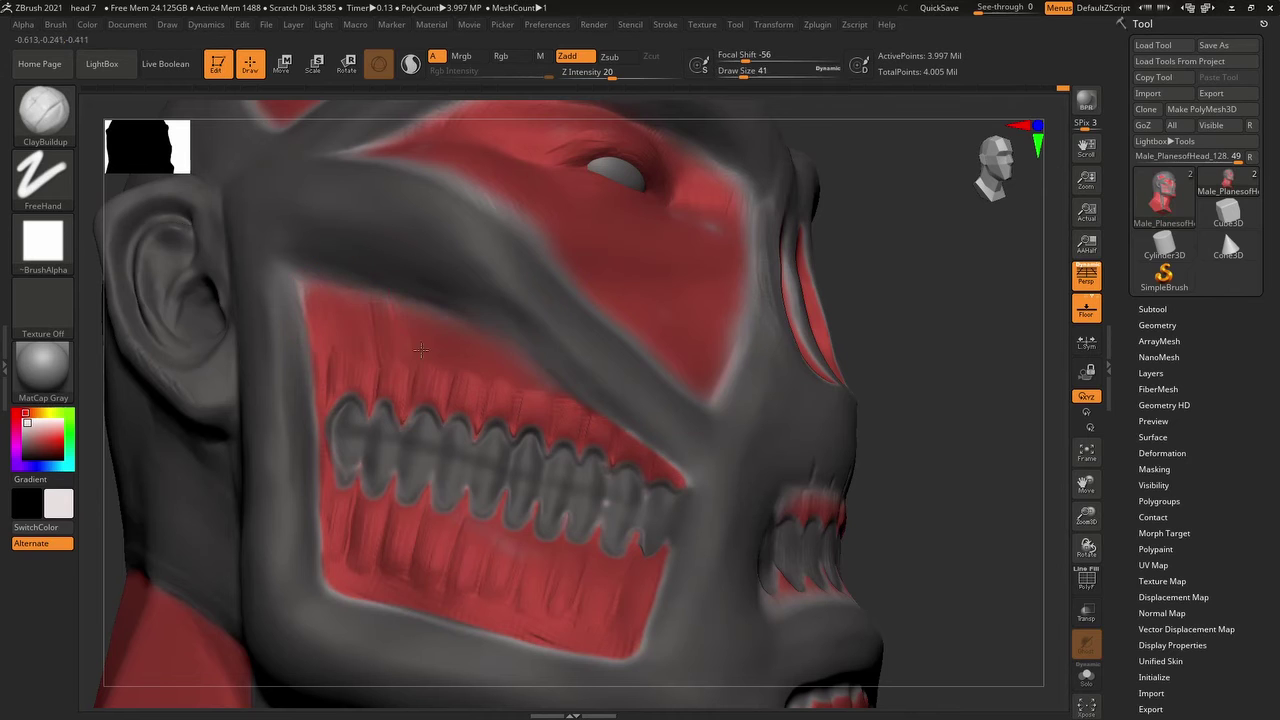
{"action": "mouse_move", "coordinate": [359, 313]}
{"action": "right_mouse_down"}
{"action": "mouse_move", "coordinate": [994, 403]}
{"action": "mouse_move", "coordinate": [1011, 477]}
{"action": "mouse_move", "coordinate": [1007, 388]}
{"action": "mouse_move", "coordinate": [574, 458]}
{"action": "right_mouse_up"}
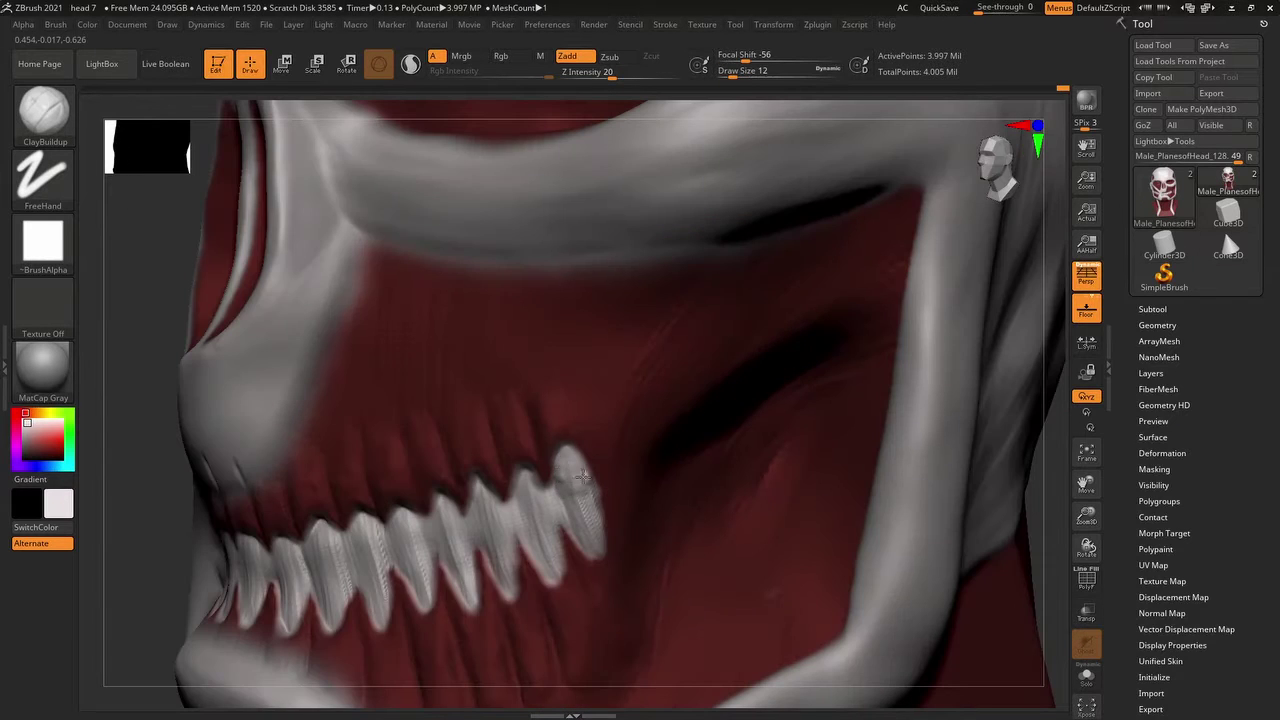
{"action": "left_click_drag", "start_coordinate": [561, 470], "coordinate": [592, 481]}
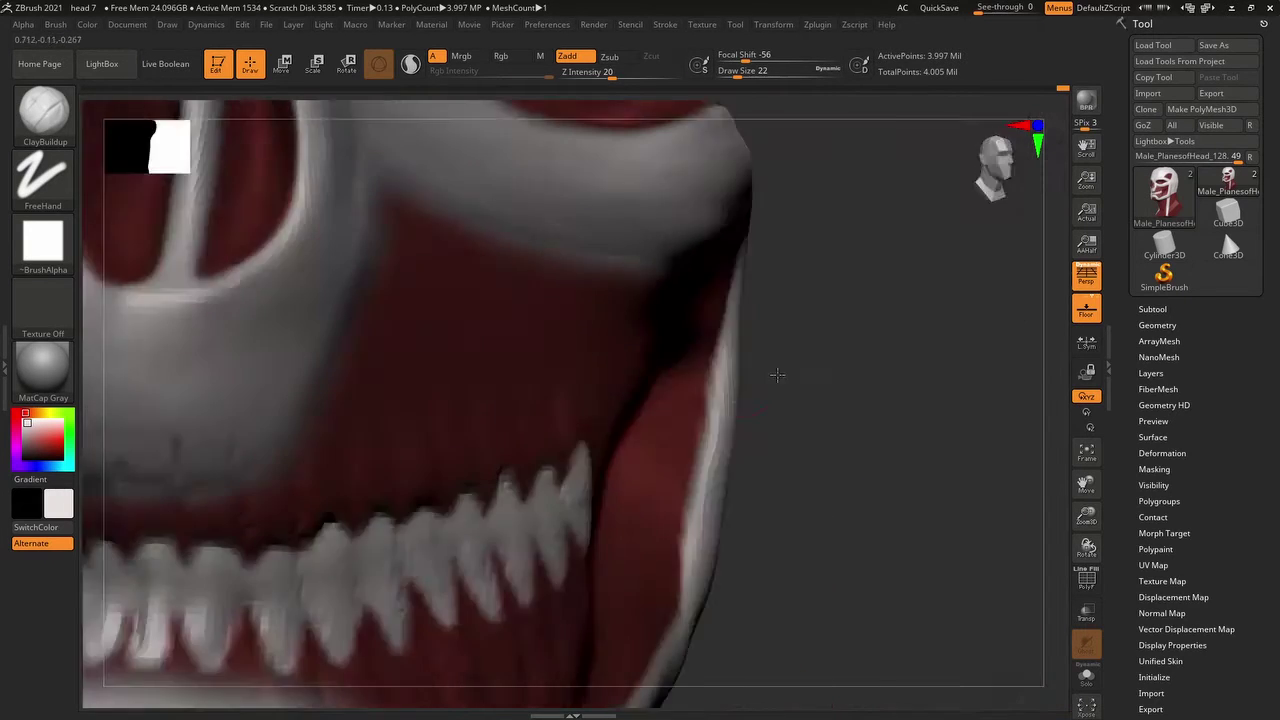
- Build up the surface of a side tooth, checking it from several angles
{"action": "right_click_drag", "start_coordinate": [774, 459], "coordinate": [547, 548]}
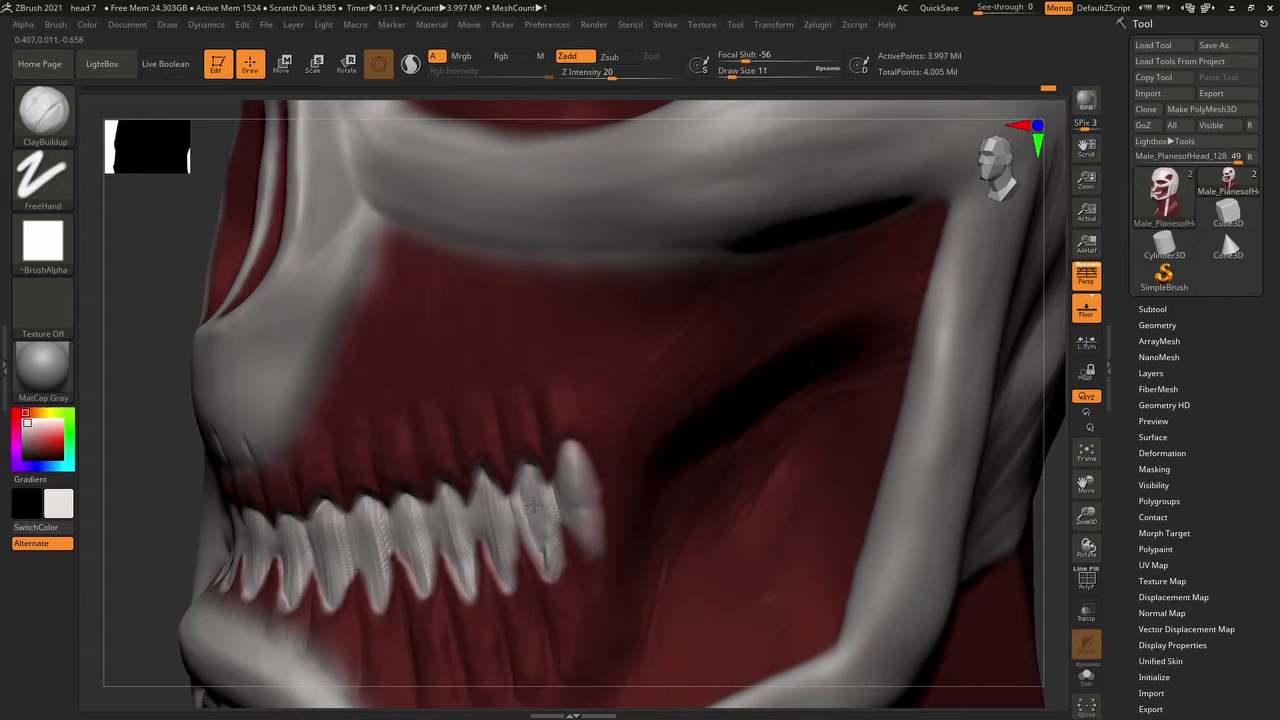
{"action": "right_click_drag", "start_coordinate": [538, 482], "coordinate": [518, 500]}
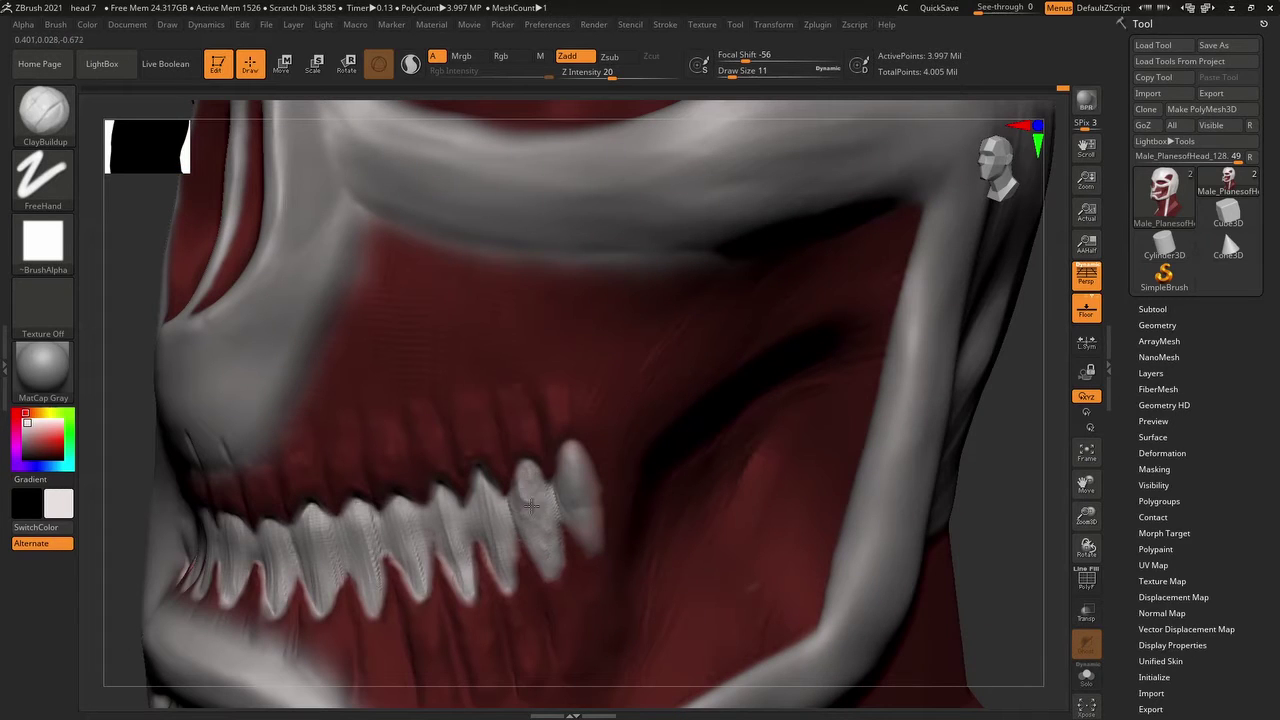
{"action": "right_click_drag", "start_coordinate": [531, 506], "coordinate": [611, 494]}
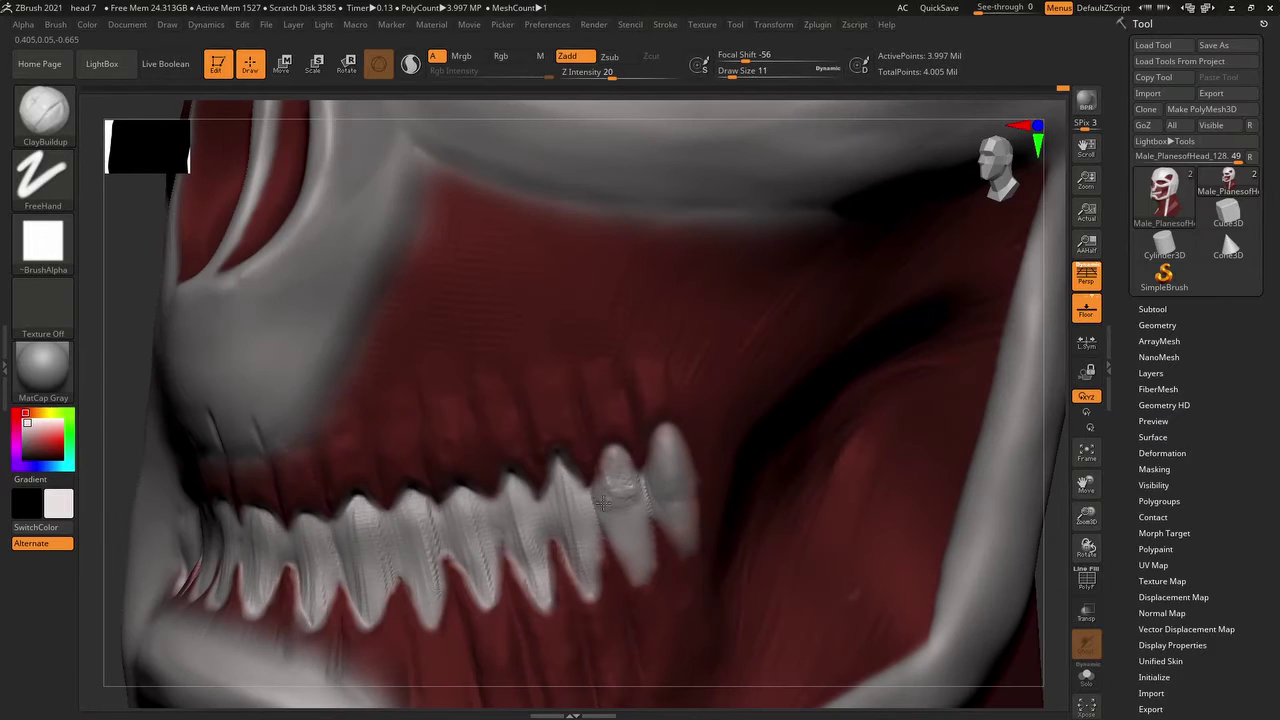
{"action": "right_click_drag", "start_coordinate": [800, 466], "coordinate": [547, 511]}
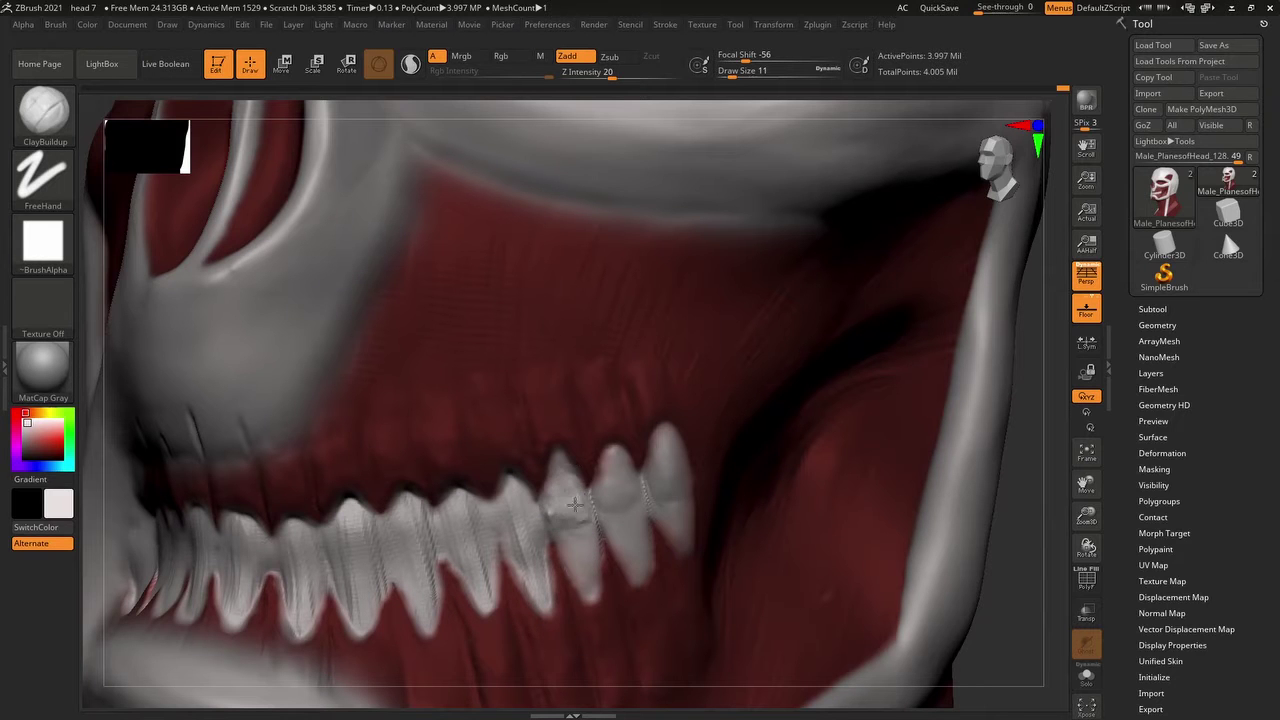
{"action": "right_click_drag", "start_coordinate": [557, 491], "coordinate": [493, 485]}
{"action": "mouse_move", "coordinate": [493, 485]}
{"action": "left_mouse_down"}
{"action": "mouse_move", "coordinate": [512, 520]}
{"action": "mouse_move", "coordinate": [521, 502]}
{"action": "left_mouse_up"}
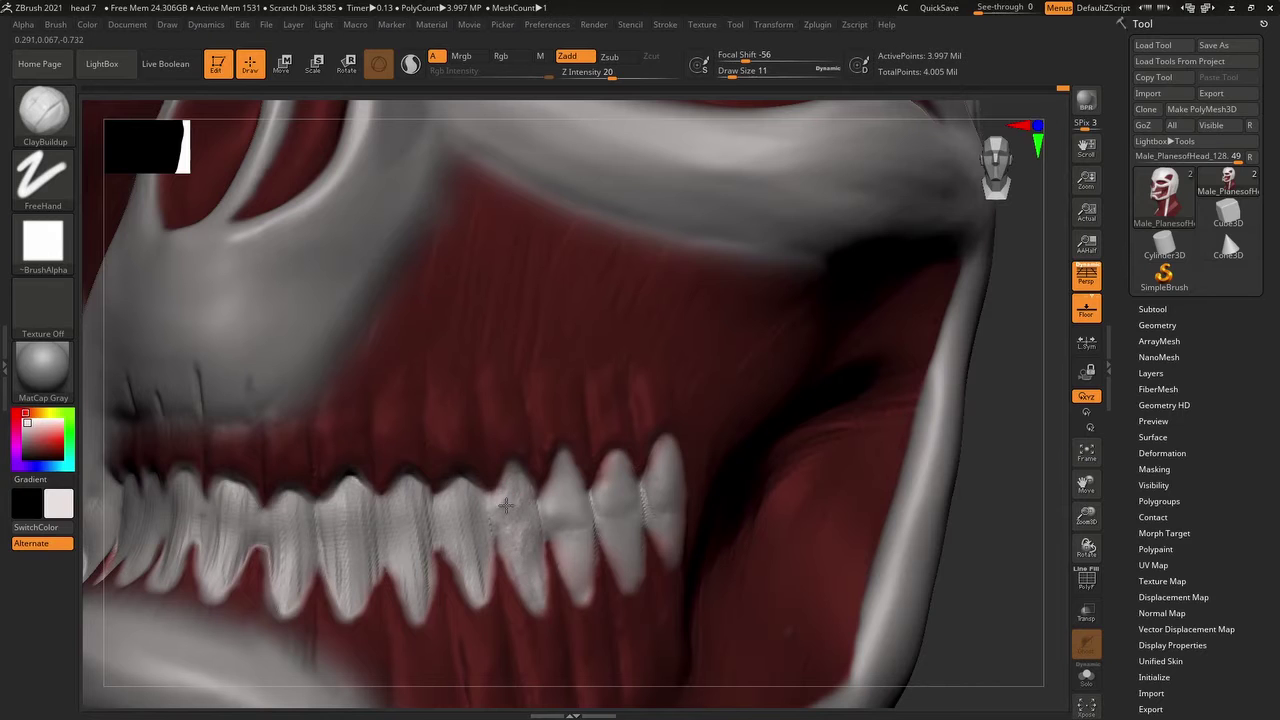
{"action": "right_click_drag", "start_coordinate": [513, 497], "coordinate": [470, 515]}
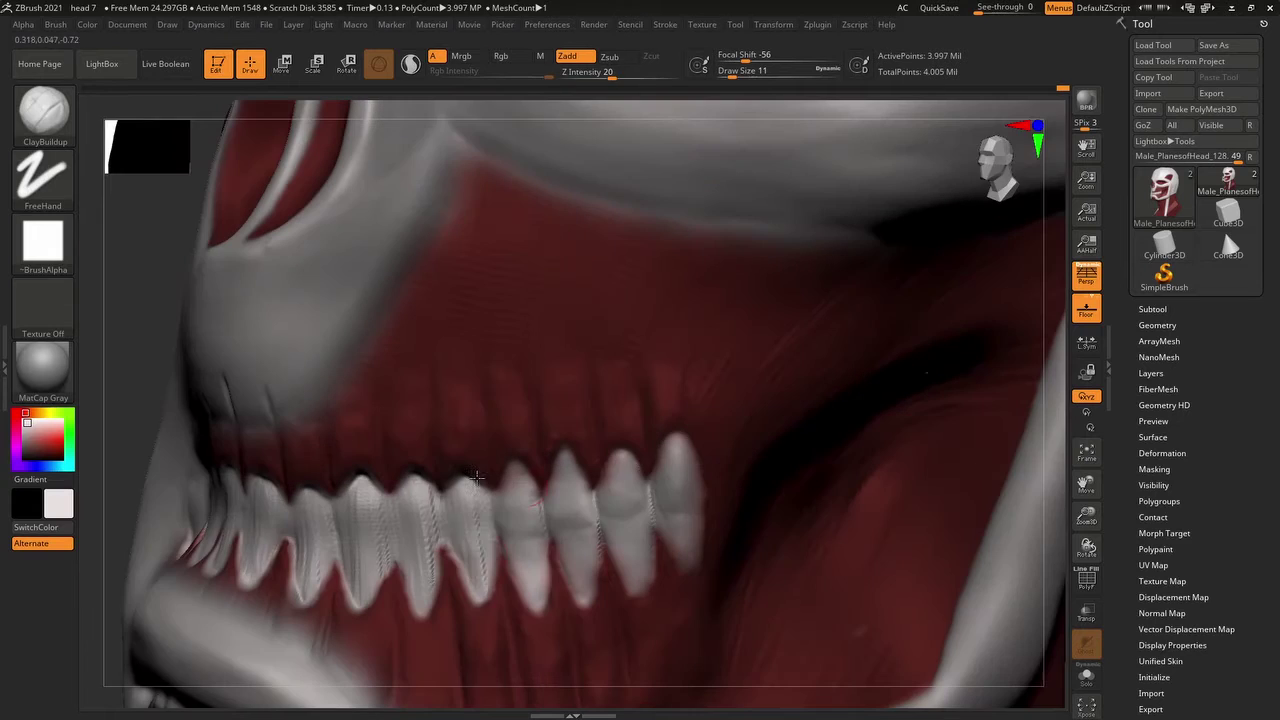
- Smooth the teeth with Shift while orbiting the jaw
{"action": "key", "text": "shift"}
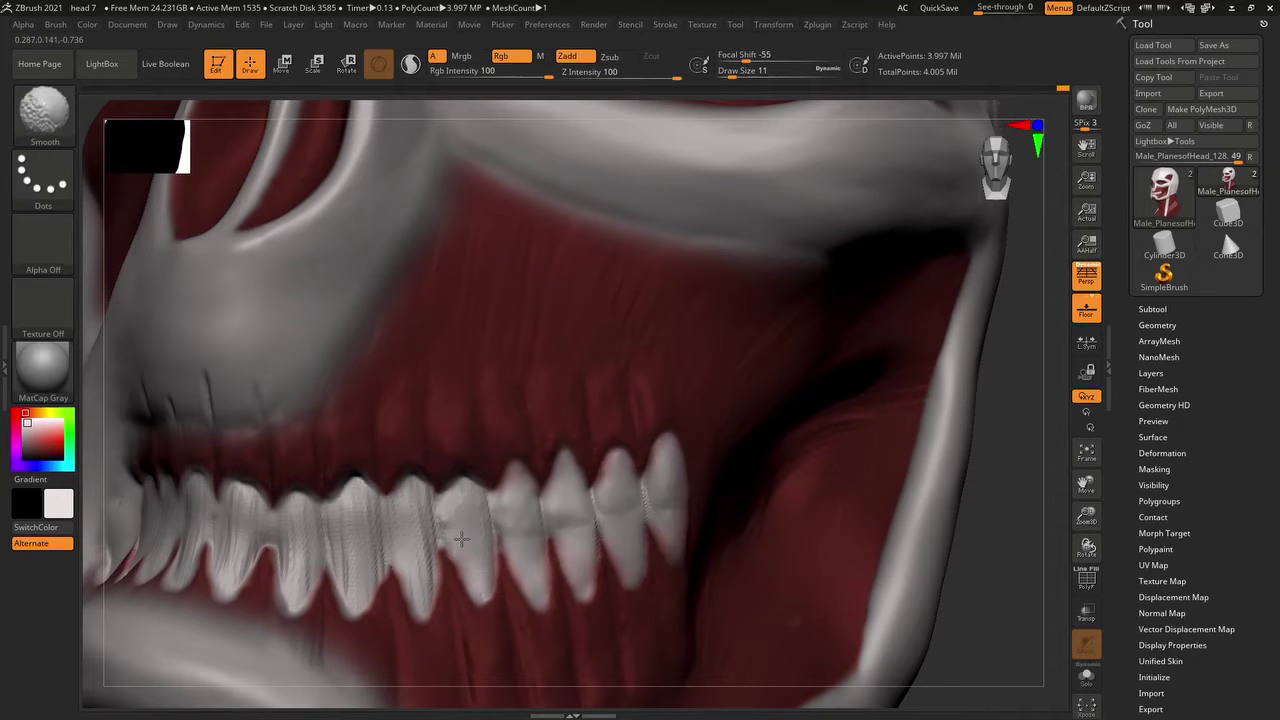
{"action": "key", "text": "shift"}
{"action": "mouse_move", "coordinate": [470, 515]}
{"action": "right_mouse_down"}
{"action": "mouse_move", "coordinate": [461, 490]}
{"action": "mouse_move", "coordinate": [986, 517]}
{"action": "mouse_move", "coordinate": [560, 550]}
{"action": "right_mouse_up"}
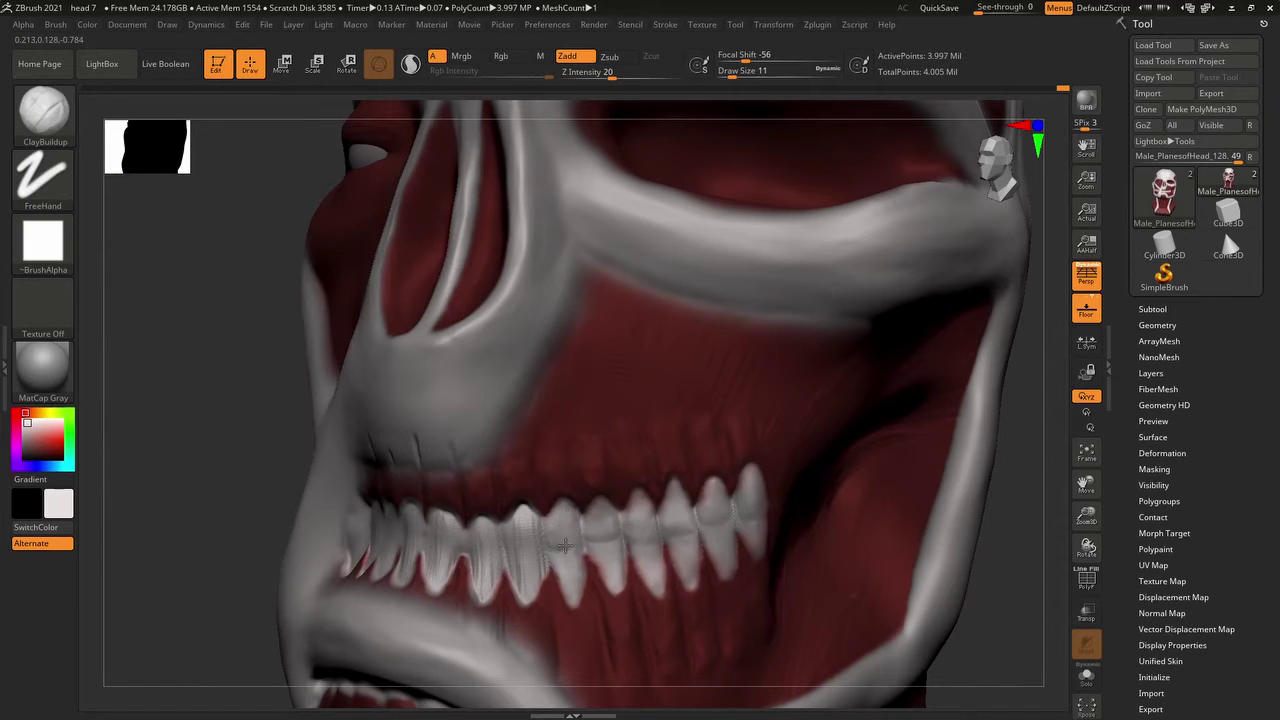
{"action": "right_click_drag", "start_coordinate": [553, 546], "coordinate": [510, 537]}
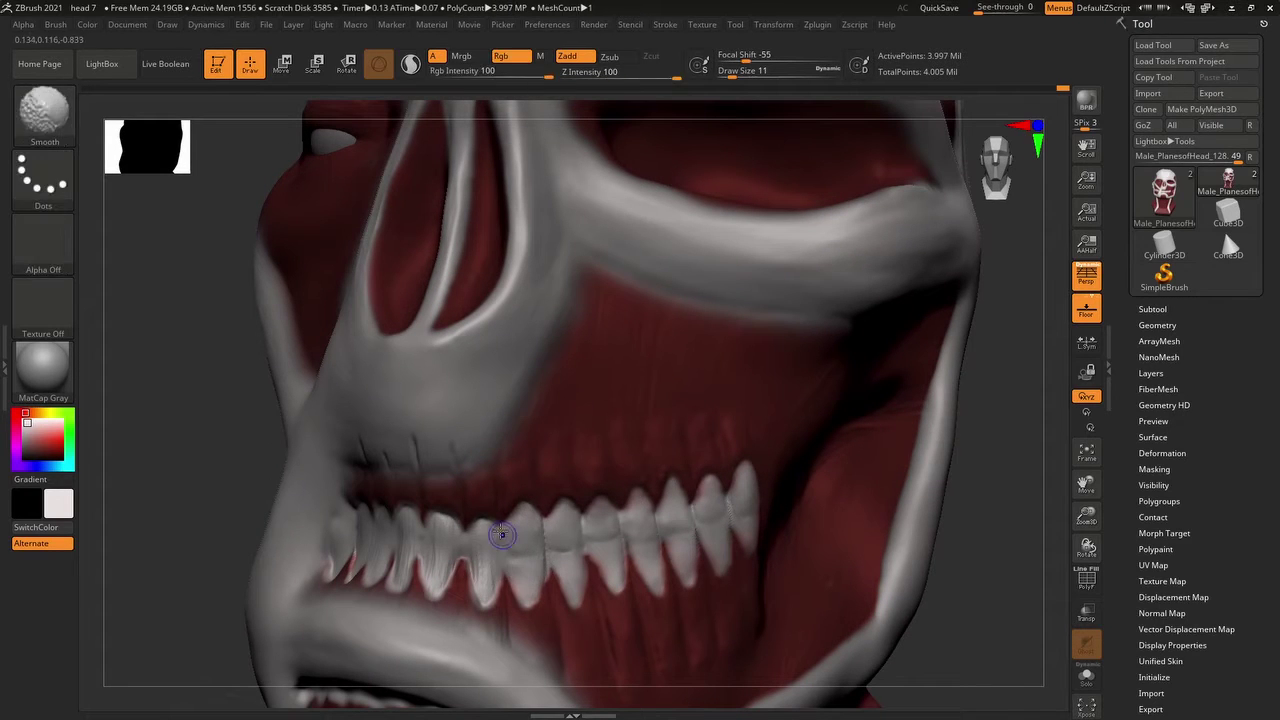
{"action": "right_click_drag", "start_coordinate": [529, 526], "coordinate": [927, 459]}
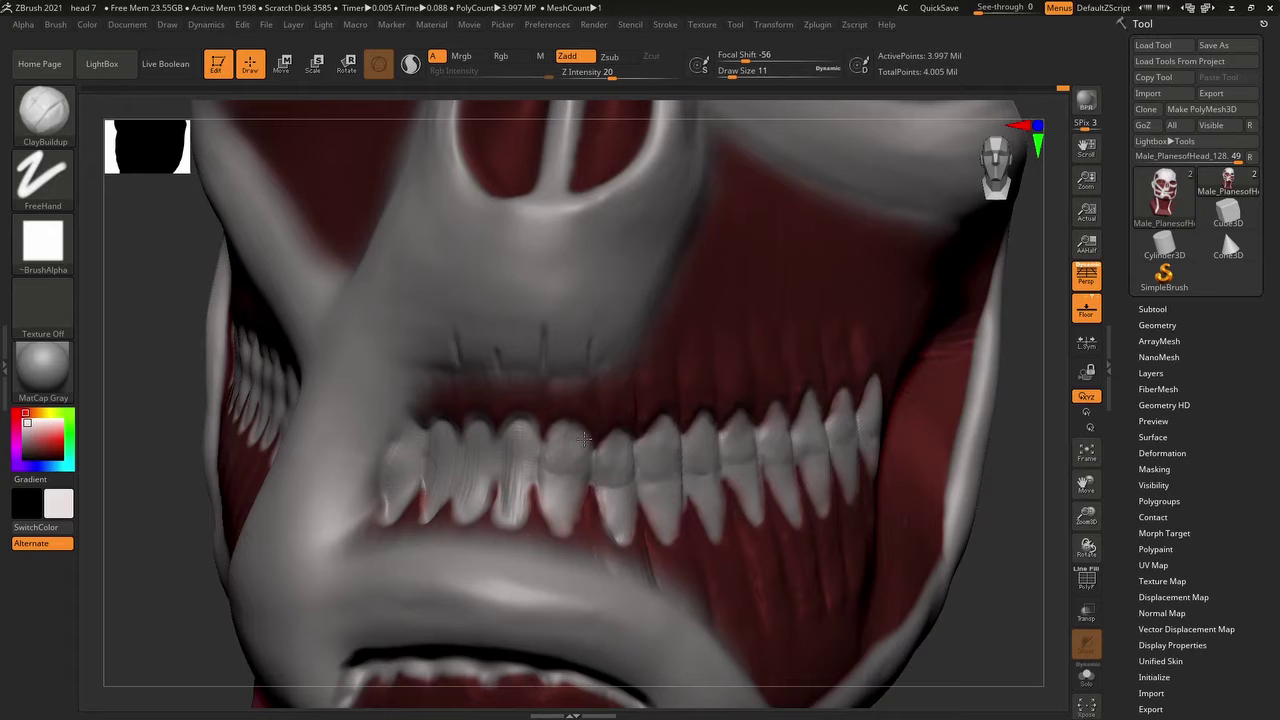
{"action": "right_click_drag", "start_coordinate": [588, 465], "coordinate": [498, 512]}
- Build up and reshape the front teeth, then refine a left-side tooth
{"action": "left_click_drag", "start_coordinate": [502, 466], "coordinate": [506, 432]}
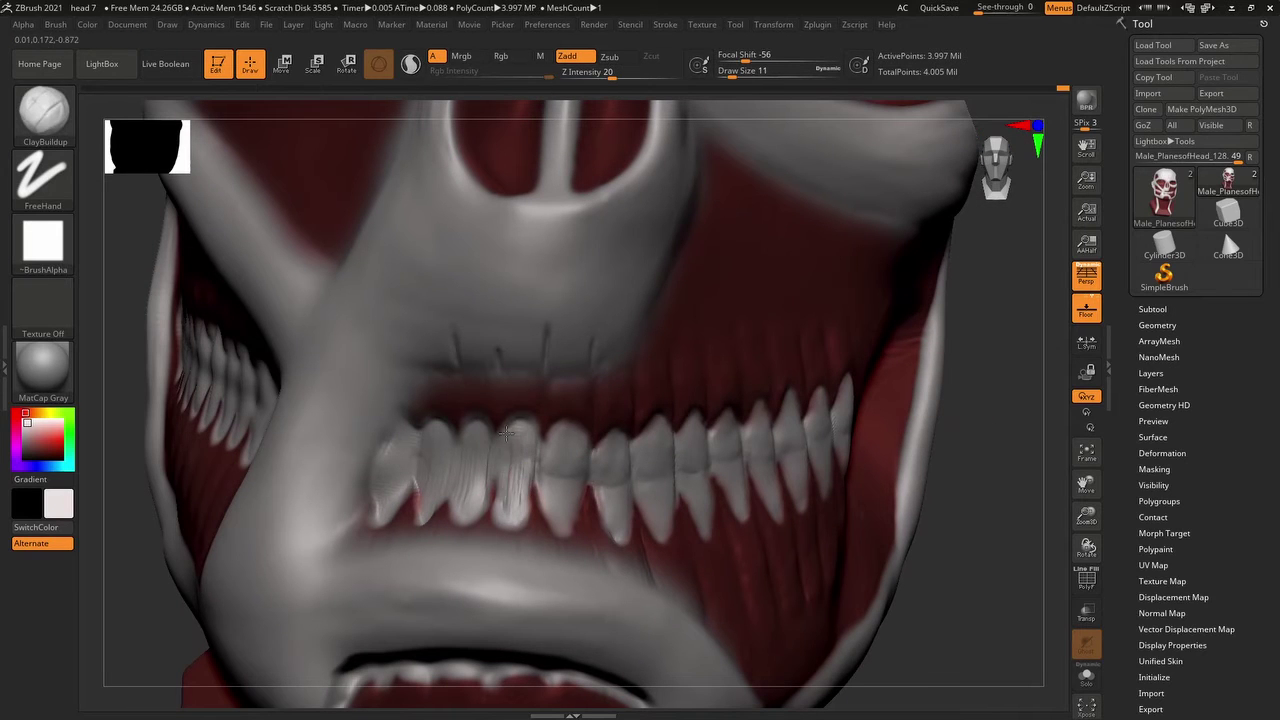
{"action": "left_click_drag", "start_coordinate": [506, 515], "coordinate": [514, 491]}
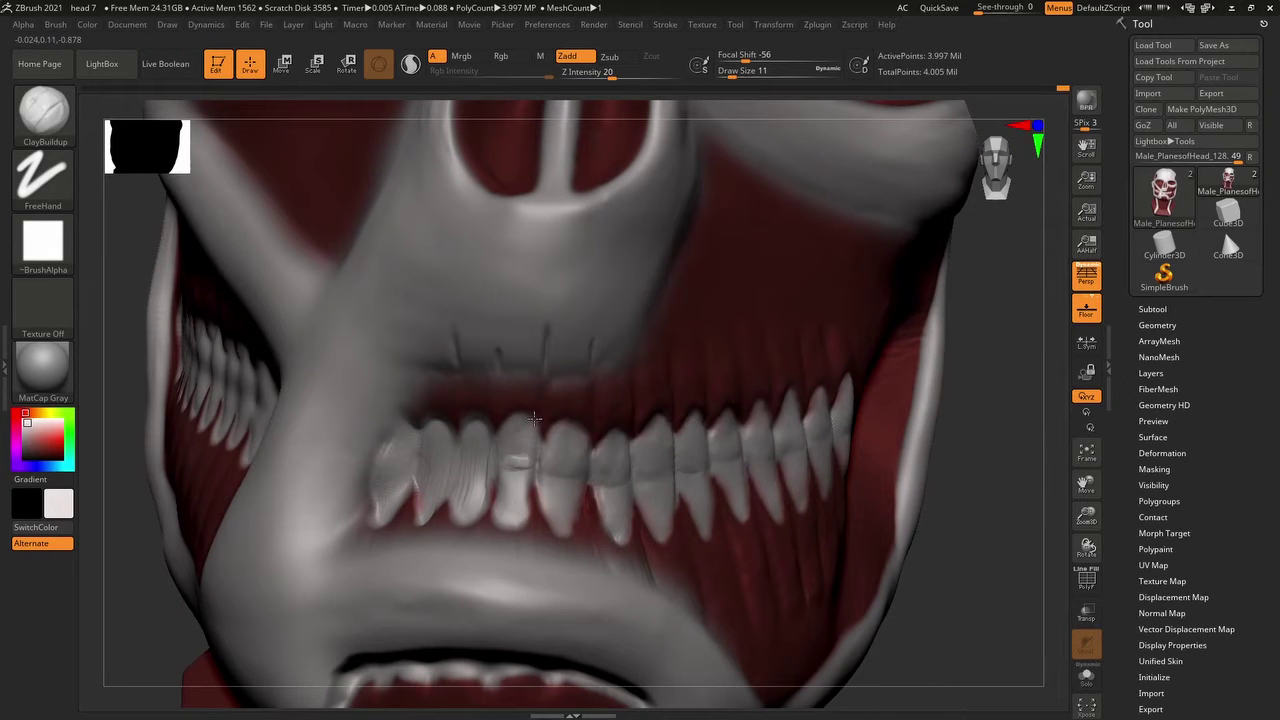
{"action": "right_click_drag", "start_coordinate": [510, 440], "coordinate": [578, 455]}
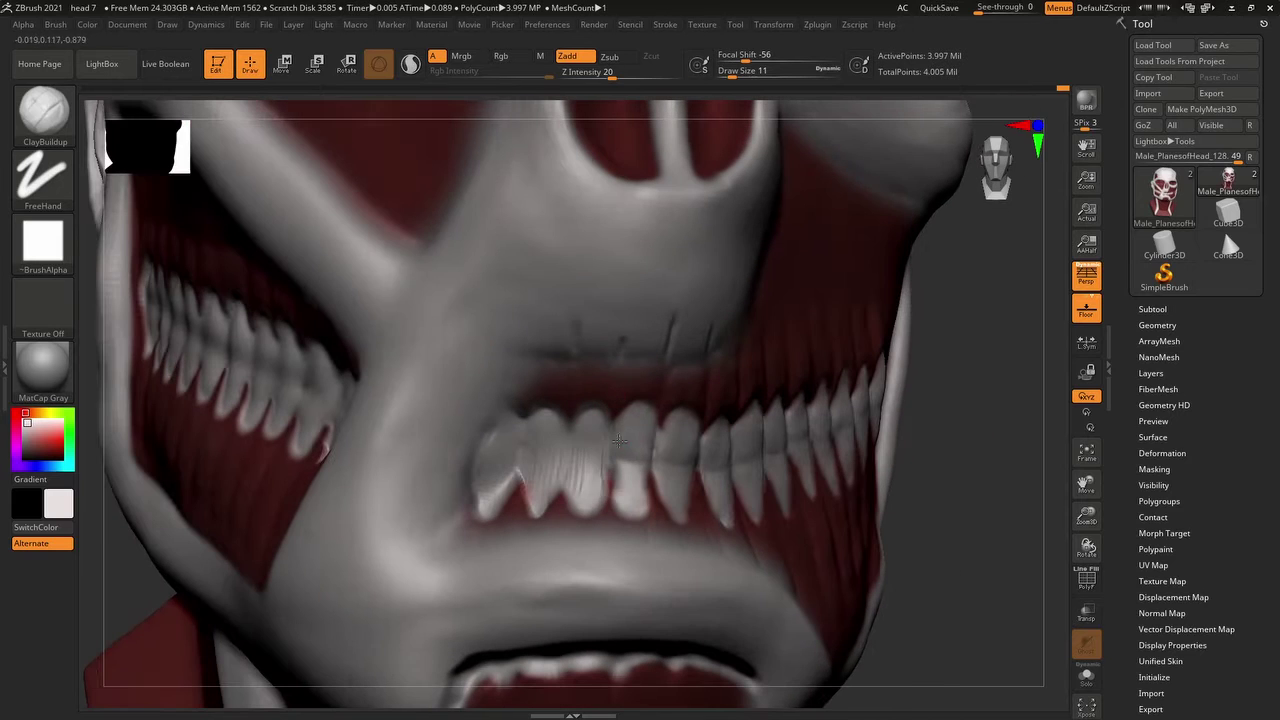
{"action": "left_click_drag", "start_coordinate": [588, 447], "coordinate": [593, 401]}
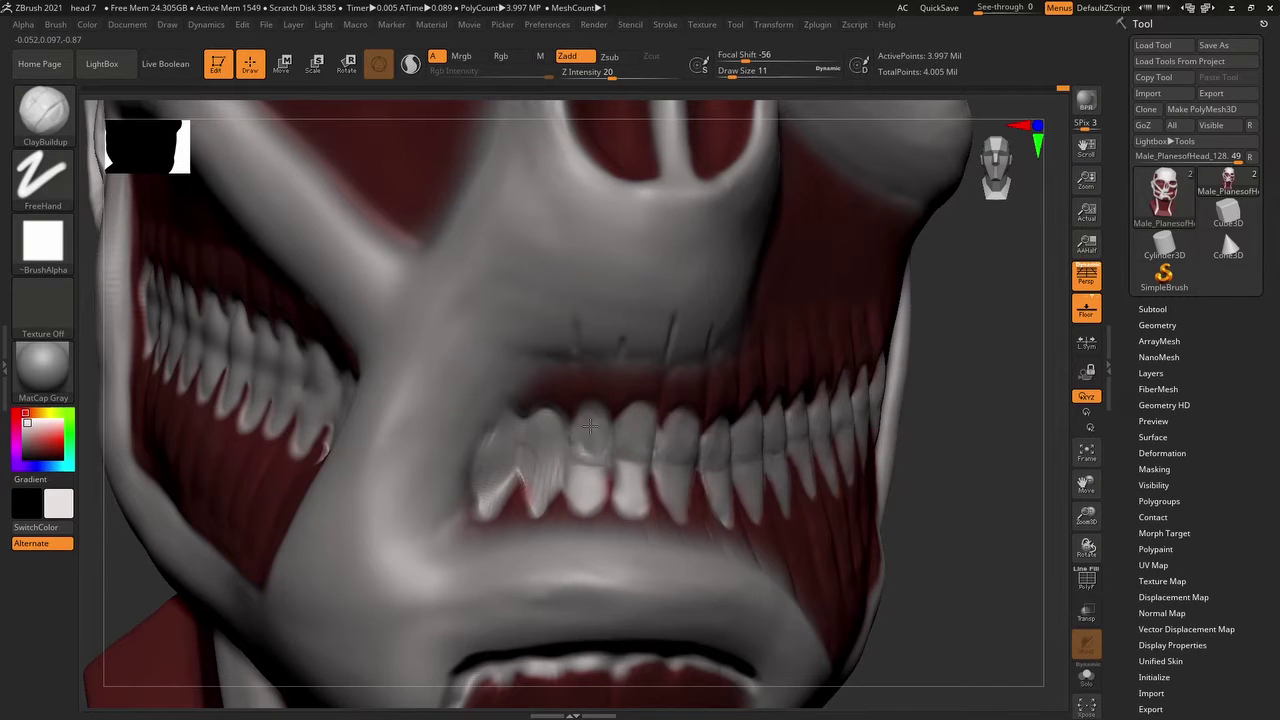
{"action": "mouse_move", "coordinate": [581, 431]}
{"action": "right_mouse_down"}
{"action": "mouse_move", "coordinate": [963, 420]}
{"action": "mouse_move", "coordinate": [760, 440]}
{"action": "mouse_move", "coordinate": [960, 450]}
{"action": "mouse_move", "coordinate": [966, 480]}
{"action": "mouse_move", "coordinate": [567, 413]}
{"action": "mouse_move", "coordinate": [478, 455]}
{"action": "mouse_move", "coordinate": [123, 149]}
{"action": "mouse_move", "coordinate": [496, 402]}
{"action": "right_mouse_up"}
- Cut a thin crease beside the teeth with DamStandard, then return to ClayBuildup
{"action": "key", "text": "b"}
{"action": "key", "text": "d"}
{"action": "key", "text": "s"}
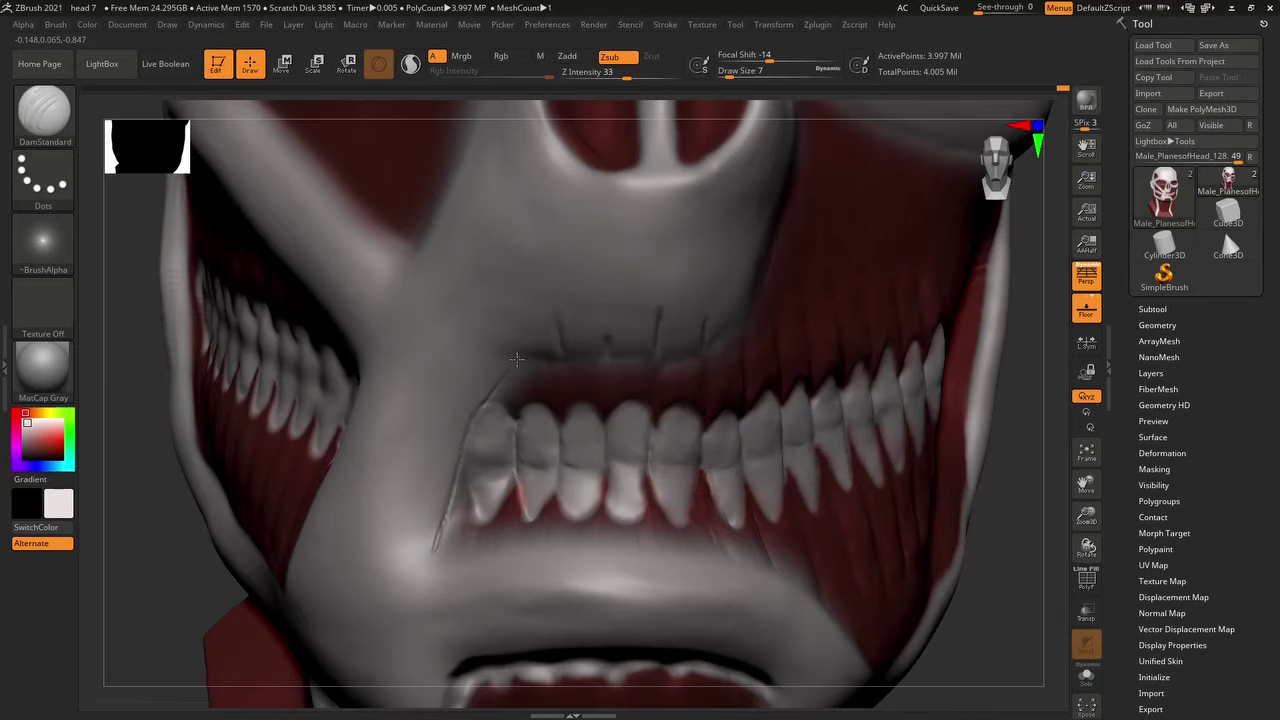
{"action": "mouse_move", "coordinate": [516, 358]}
{"action": "right_mouse_down"}
{"action": "mouse_move", "coordinate": [421, 287]}
{"action": "mouse_move", "coordinate": [560, 340]}
{"action": "mouse_move", "coordinate": [520, 312]}
{"action": "right_mouse_up"}
{"action": "key", "text": "b"}
{"action": "key", "text": "c"}
{"action": "key", "text": "b"}
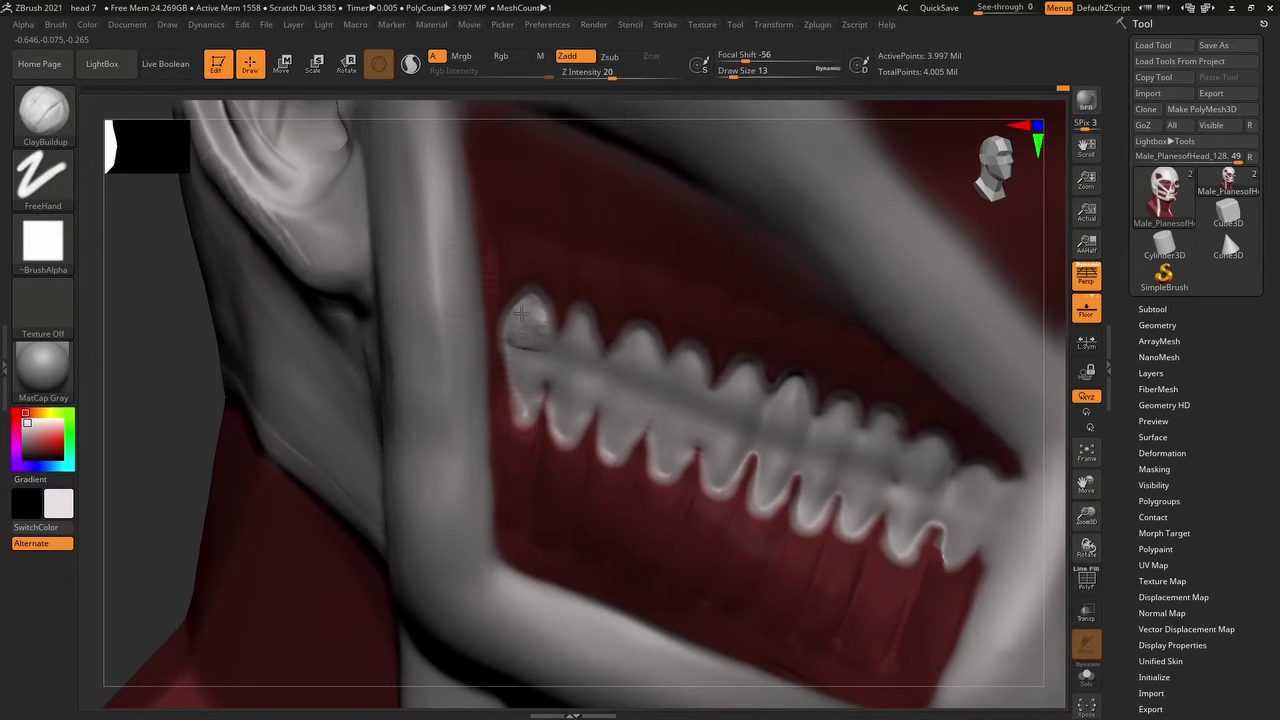
- Build up the first tooth's top and add bulk to the third tooth
{"action": "left_click_drag", "start_coordinate": [528, 292], "coordinate": [556, 436]}
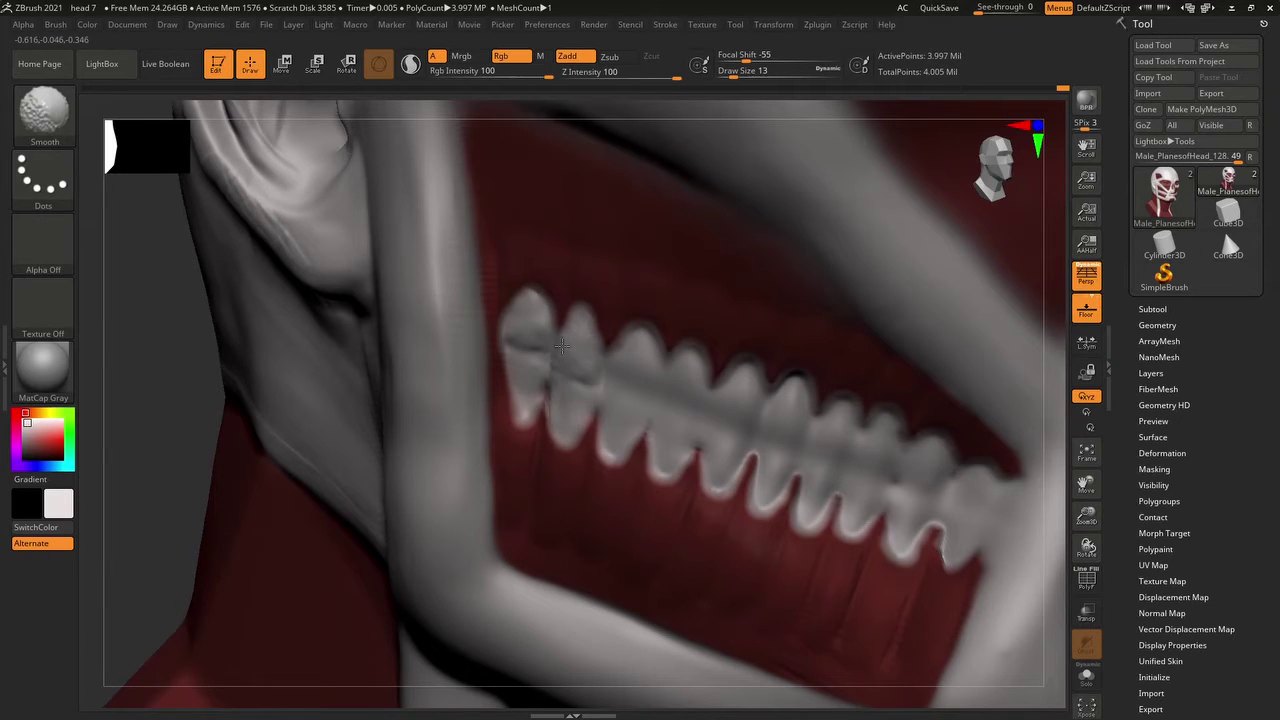
{"action": "right_click_drag", "start_coordinate": [591, 351], "coordinate": [643, 331]}
{"action": "mouse_move", "coordinate": [635, 379]}
{"action": "left_mouse_down"}
{"action": "mouse_move", "coordinate": [646, 346]}
{"action": "mouse_move", "coordinate": [618, 406]}
{"action": "left_mouse_up"}
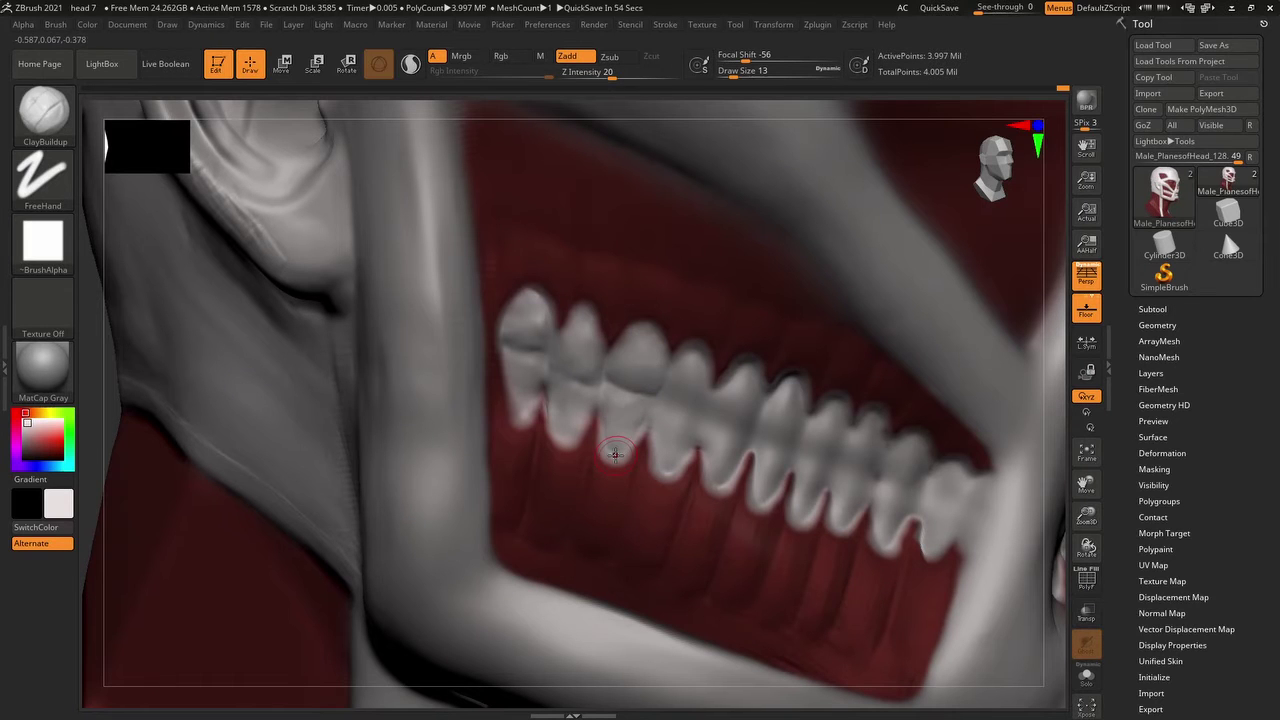
{"action": "right_click_drag", "start_coordinate": [615, 454], "coordinate": [527, 322]}
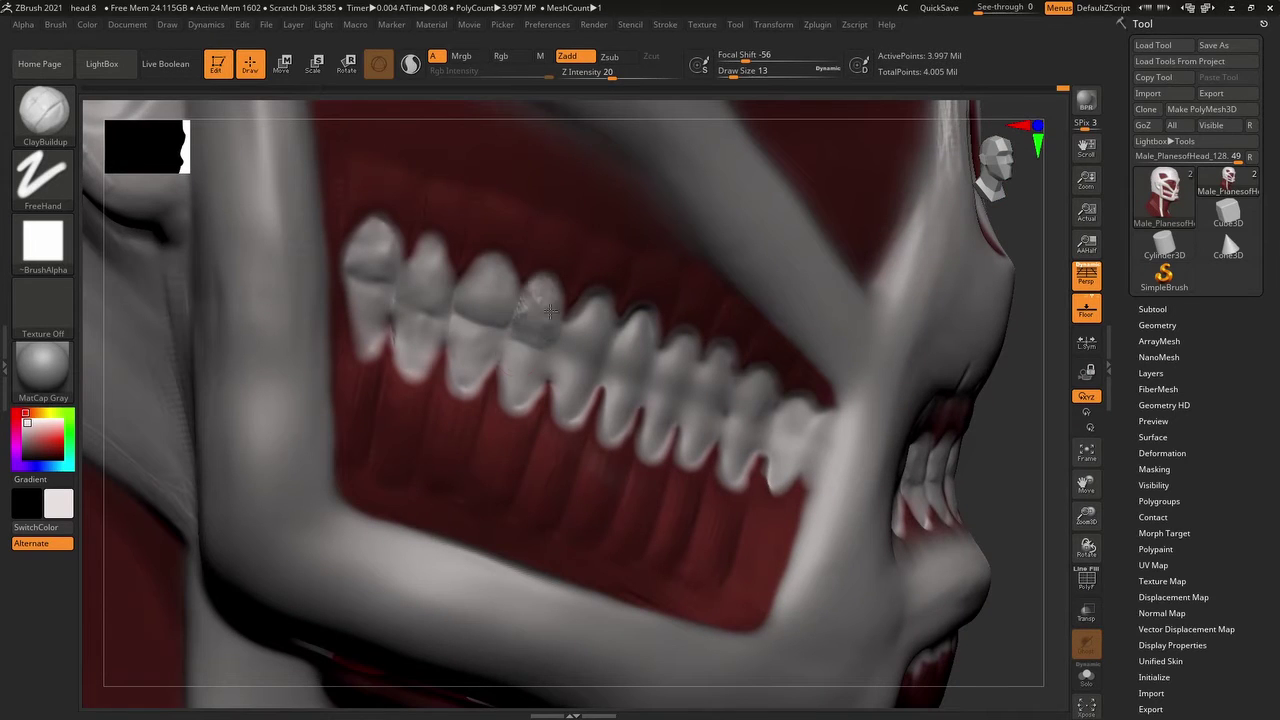
- Smooth the front teeth while orbiting the jaw
{"action": "key", "text": "shift"}
{"action": "key", "text": "shift"}
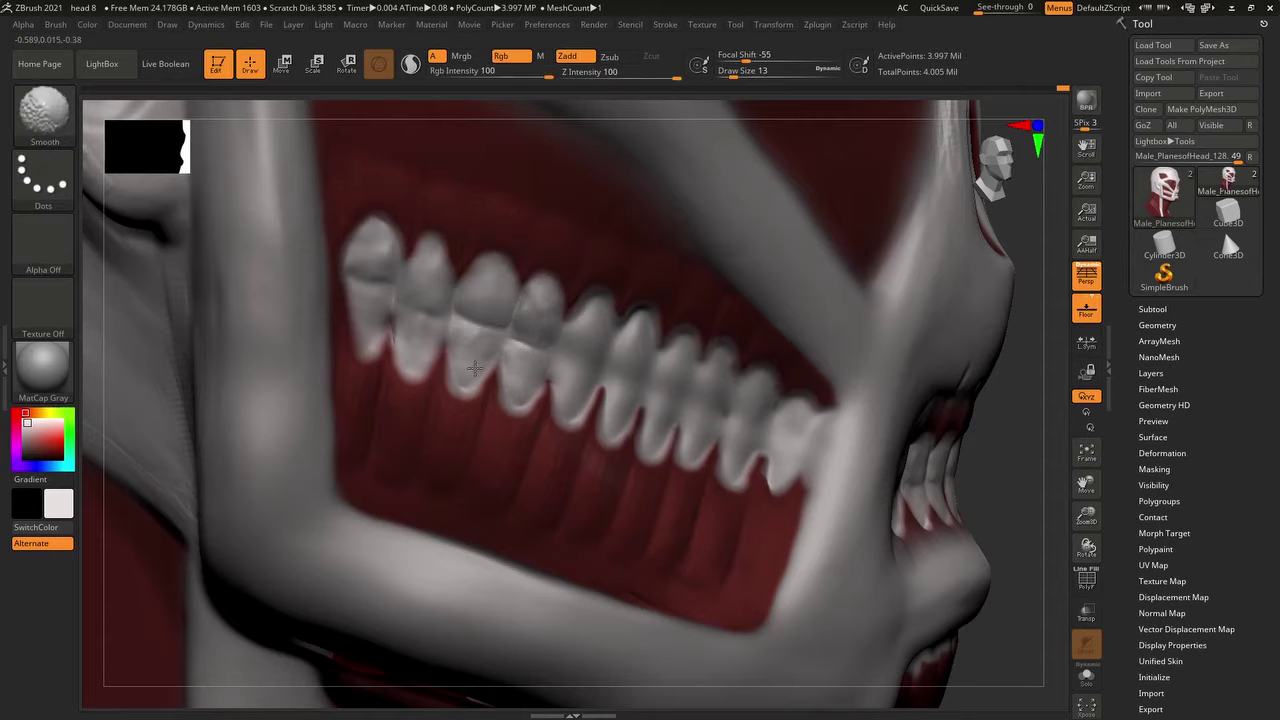
{"action": "right_click_drag", "start_coordinate": [474, 369], "coordinate": [583, 311]}
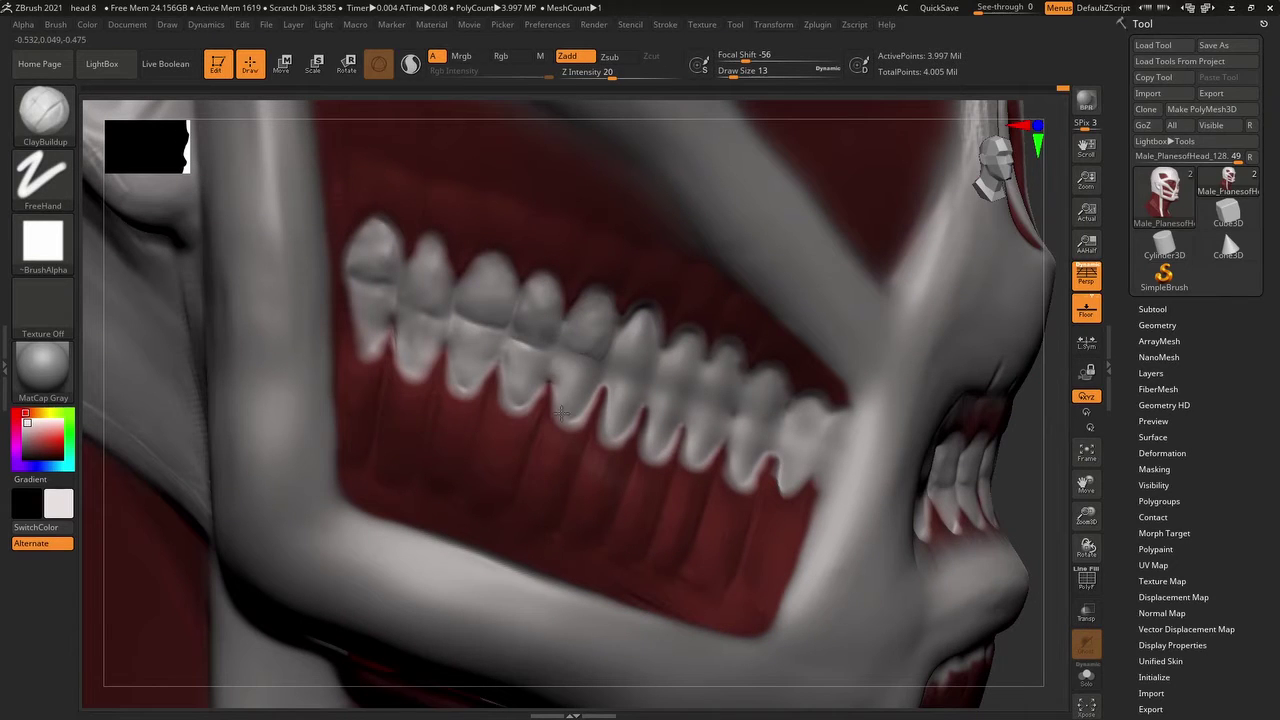
{"action": "right_click_drag", "start_coordinate": [572, 411], "coordinate": [575, 309]}
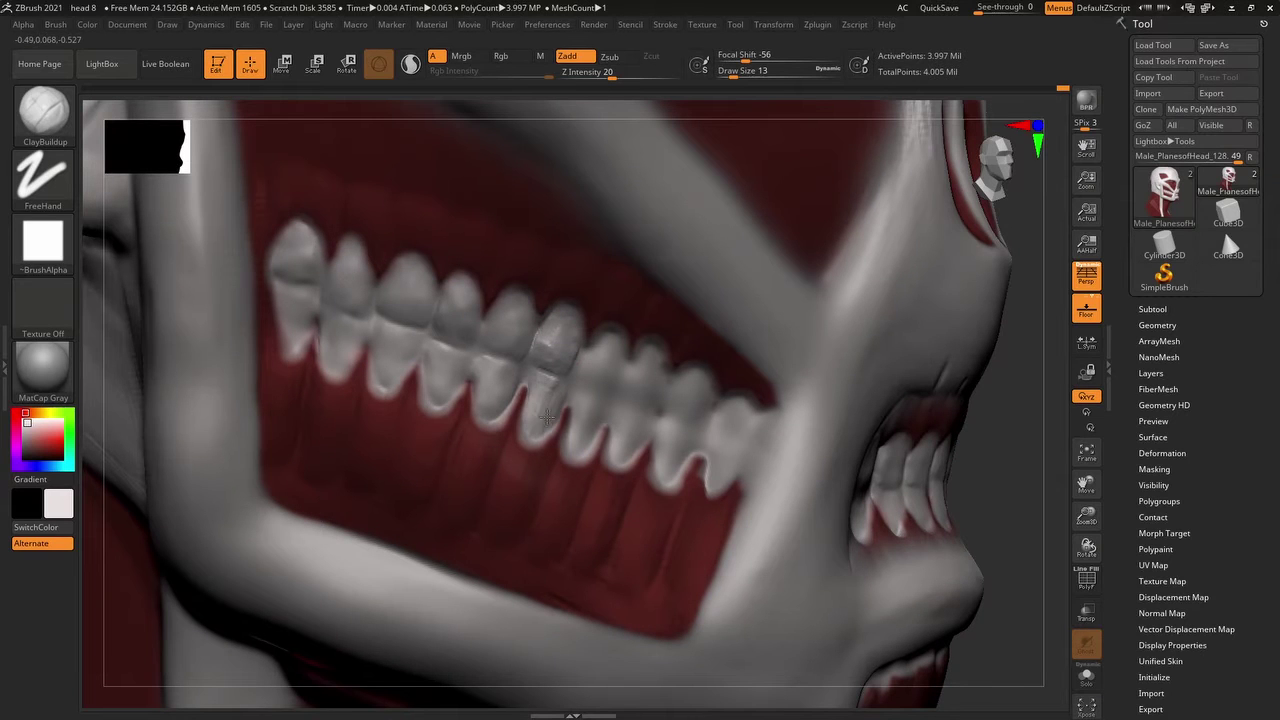
{"action": "right_click_drag", "start_coordinate": [534, 391], "coordinate": [575, 345]}
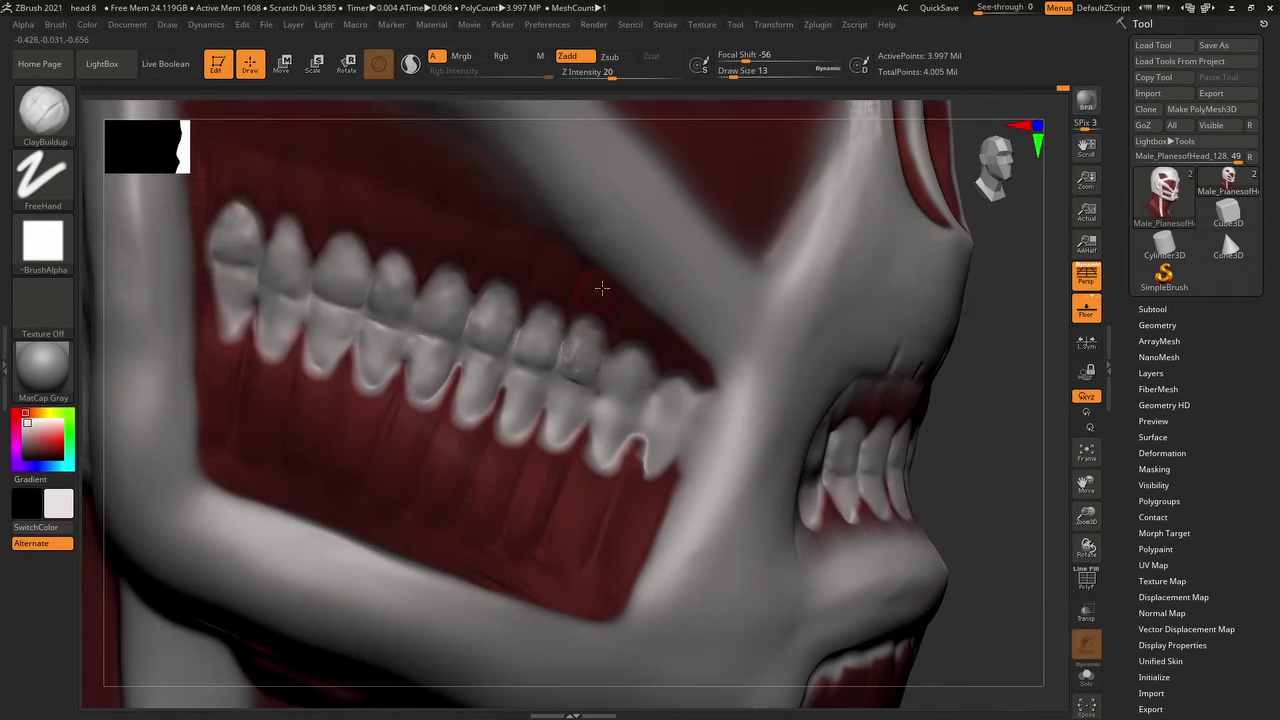
{"action": "right_click_drag", "start_coordinate": [1022, 434], "coordinate": [668, 390]}
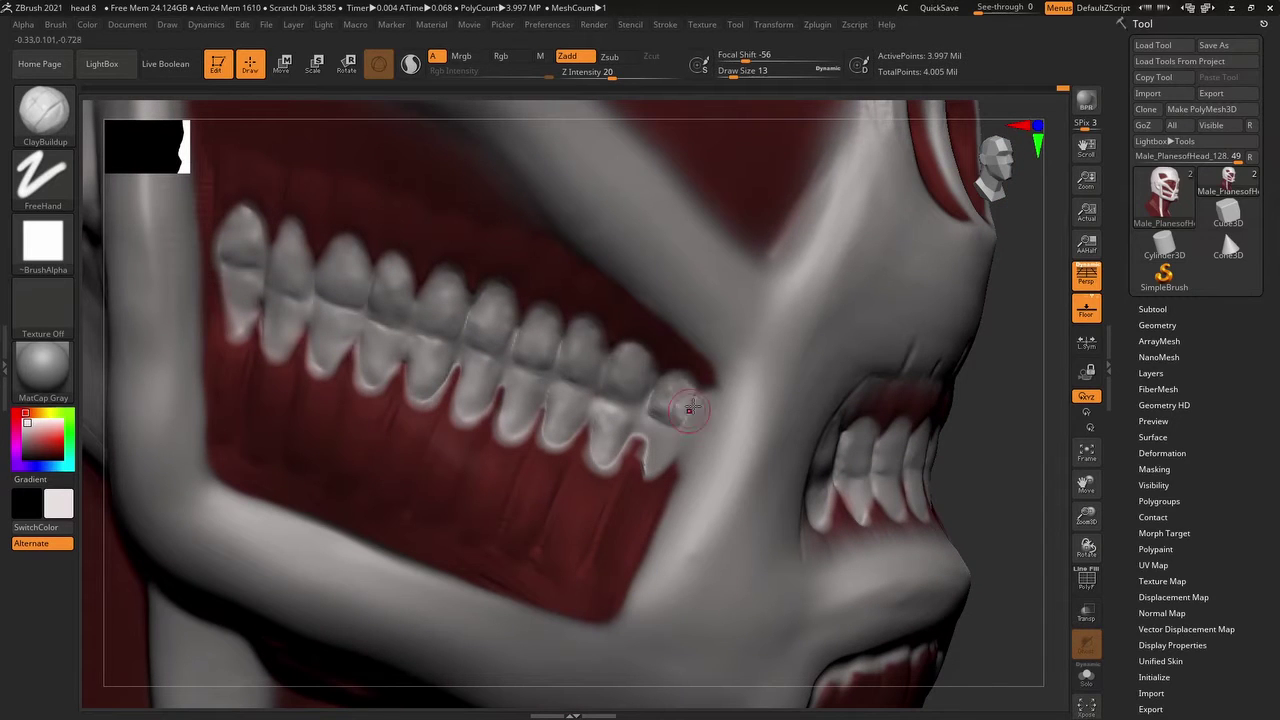
- Carve separating lines between the front teeth with DamStandard and ClayBuildup
{"action": "key", "text": "b"}
{"action": "key", "text": "d"}
{"action": "key", "text": "s"}
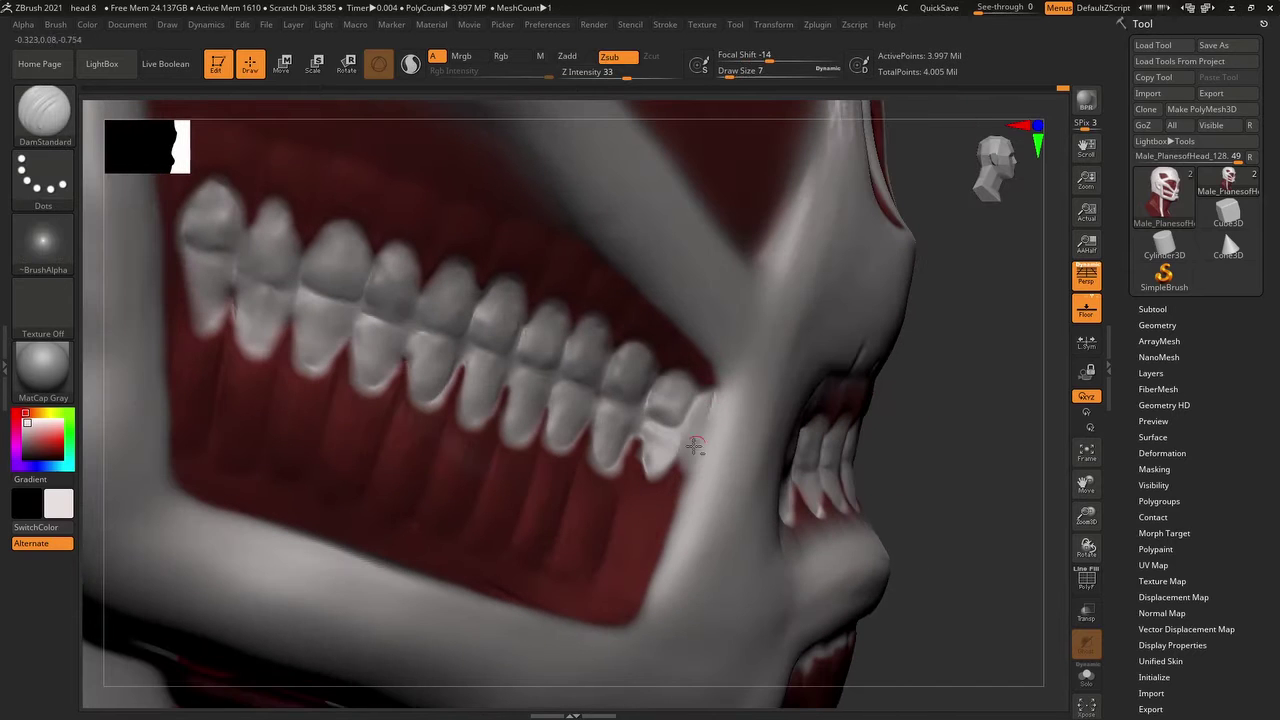
{"action": "right_click_drag", "start_coordinate": [710, 363], "coordinate": [670, 360]}
{"action": "right_click_drag", "start_coordinate": [685, 431], "coordinate": [965, 400]}
{"action": "key", "text": "b"}
{"action": "key", "text": "c"}
{"action": "key", "text": "b"}
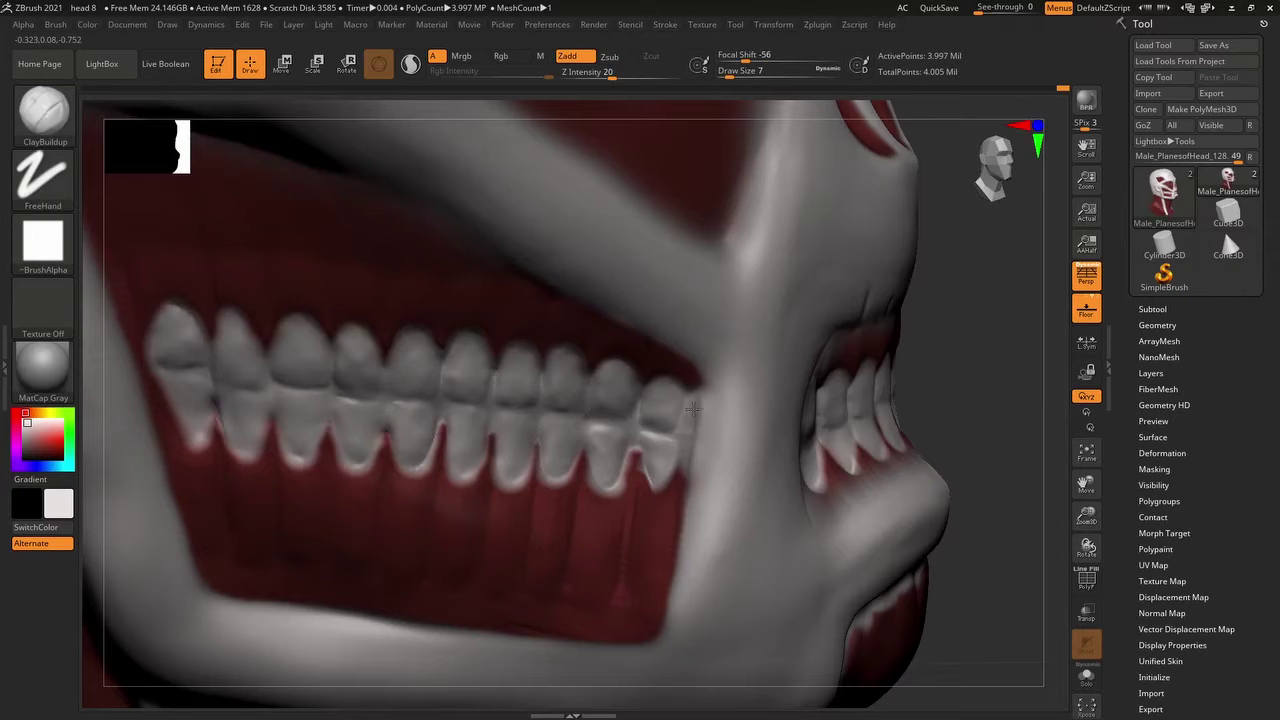
{"action": "right_click_drag", "start_coordinate": [684, 457], "coordinate": [503, 478]}
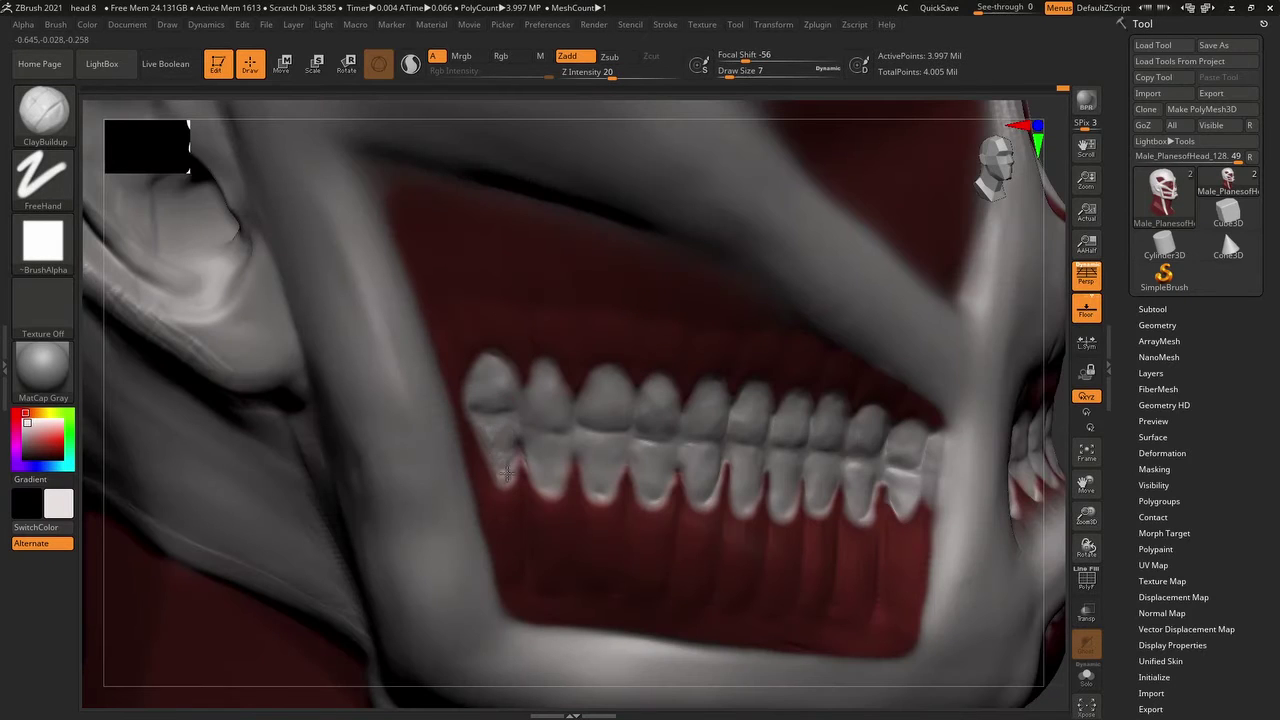
- Cut the crease dividing upper and lower side teeth and soften it with smoothing
{"action": "key", "text": "b"}
{"action": "key", "text": "d"}
{"action": "key", "text": "s"}
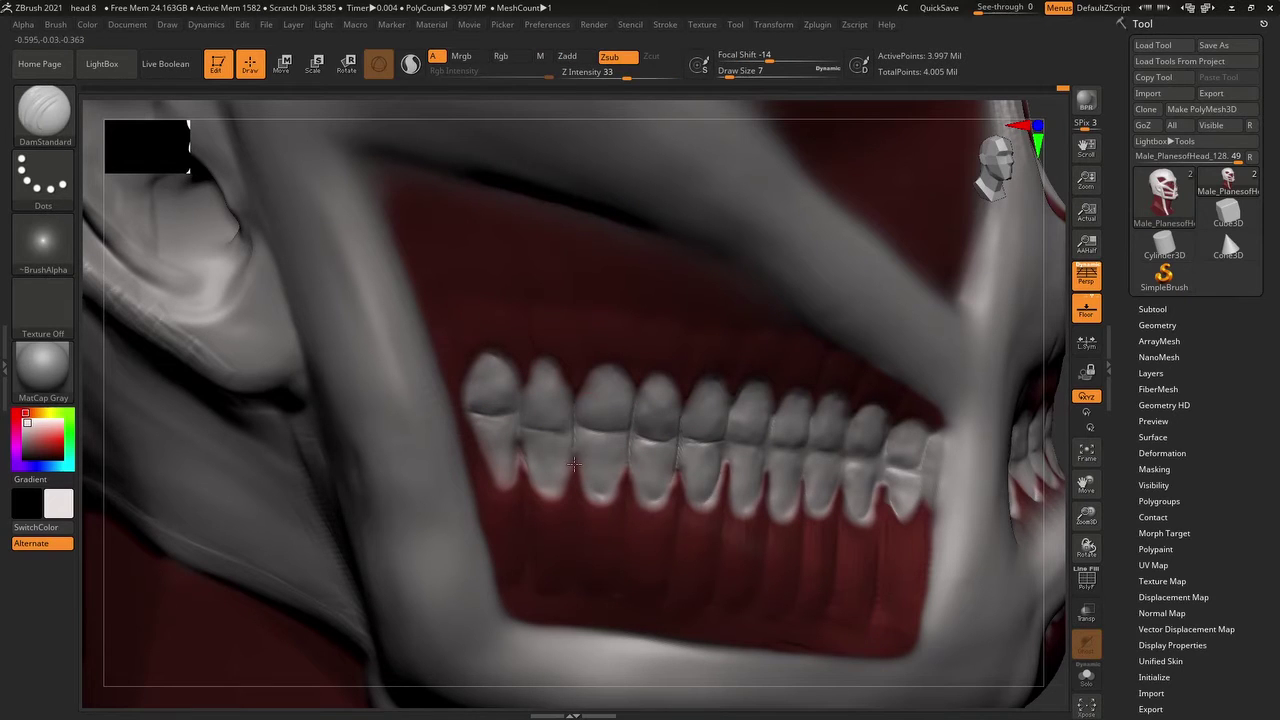
{"action": "right_click_drag", "start_coordinate": [574, 463], "coordinate": [617, 372]}
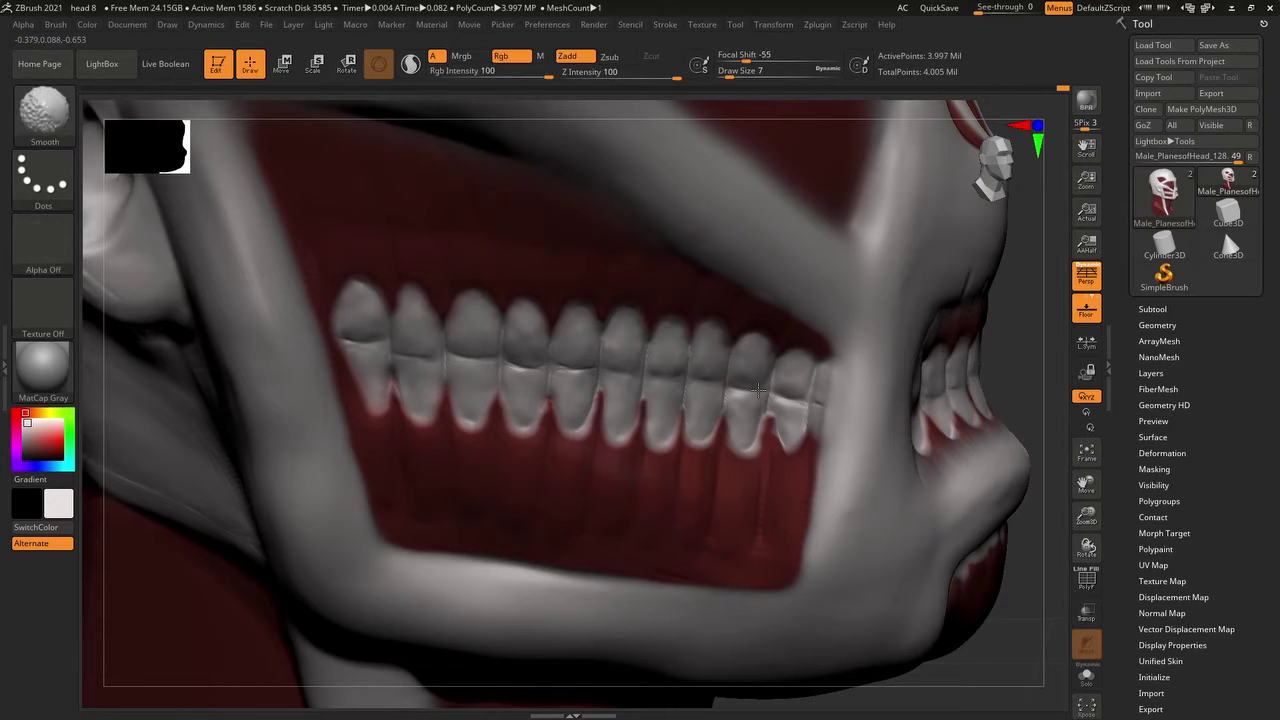
{"action": "key", "text": "shift"}
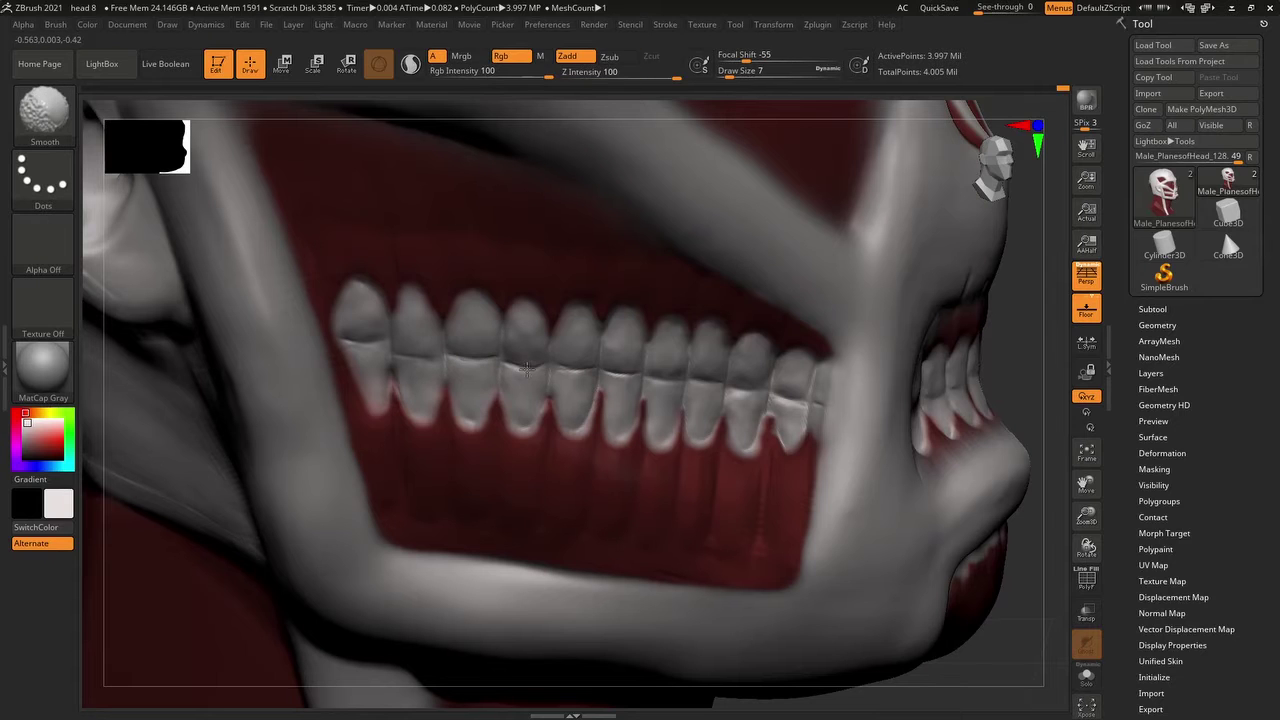
{"action": "mouse_move", "coordinate": [453, 356]}
{"action": "right_mouse_down"}
{"action": "mouse_move", "coordinate": [1003, 489]}
{"action": "mouse_move", "coordinate": [704, 400]}
{"action": "right_mouse_up"}
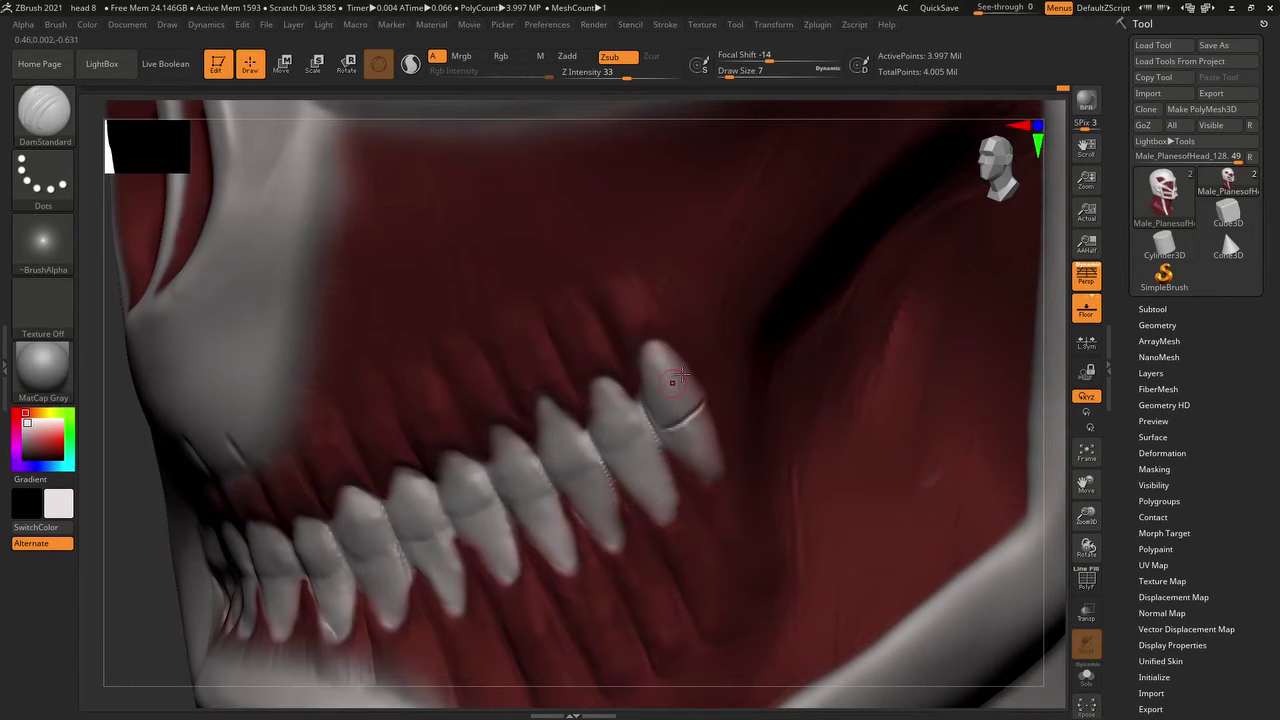
- Carve and deepen the groove across the upper side teeth, then frame the whole head
{"action": "left_click_drag", "start_coordinate": [702, 407], "coordinate": [642, 424]}
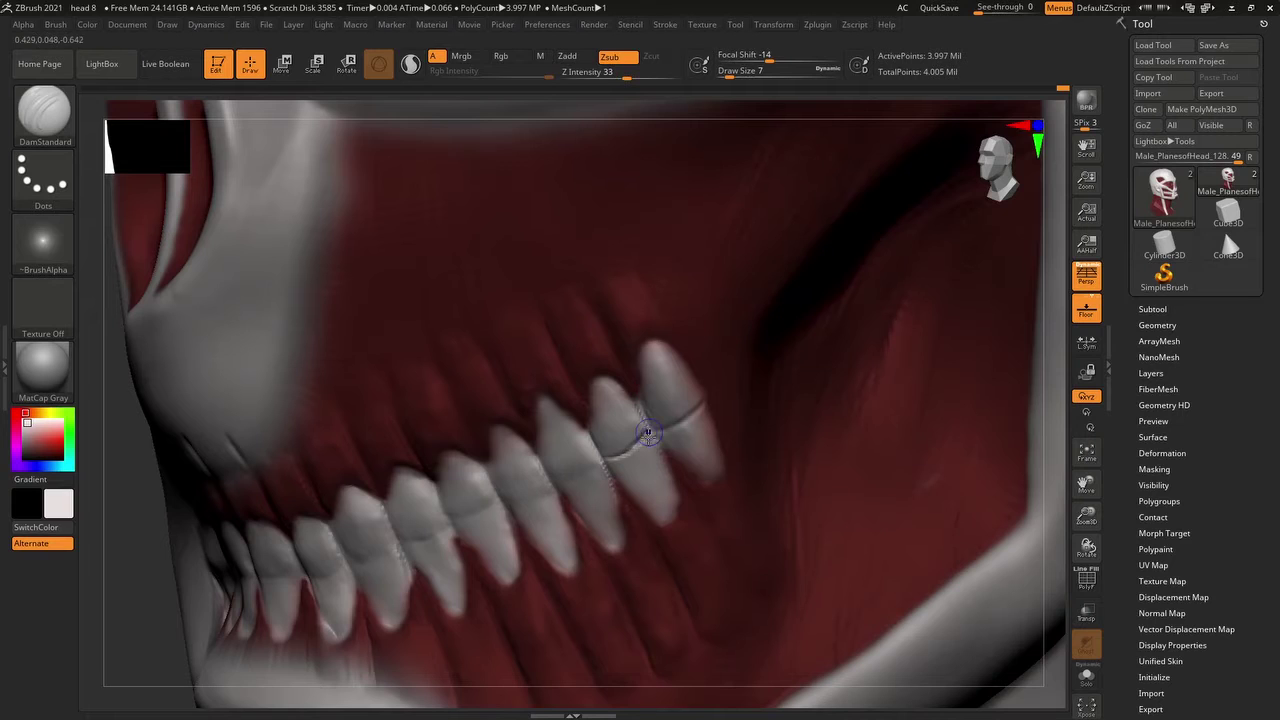
{"action": "right_click_drag", "start_coordinate": [648, 433], "coordinate": [1075, 428]}
{"action": "left_click_drag", "start_coordinate": [758, 390], "coordinate": [729, 404]}
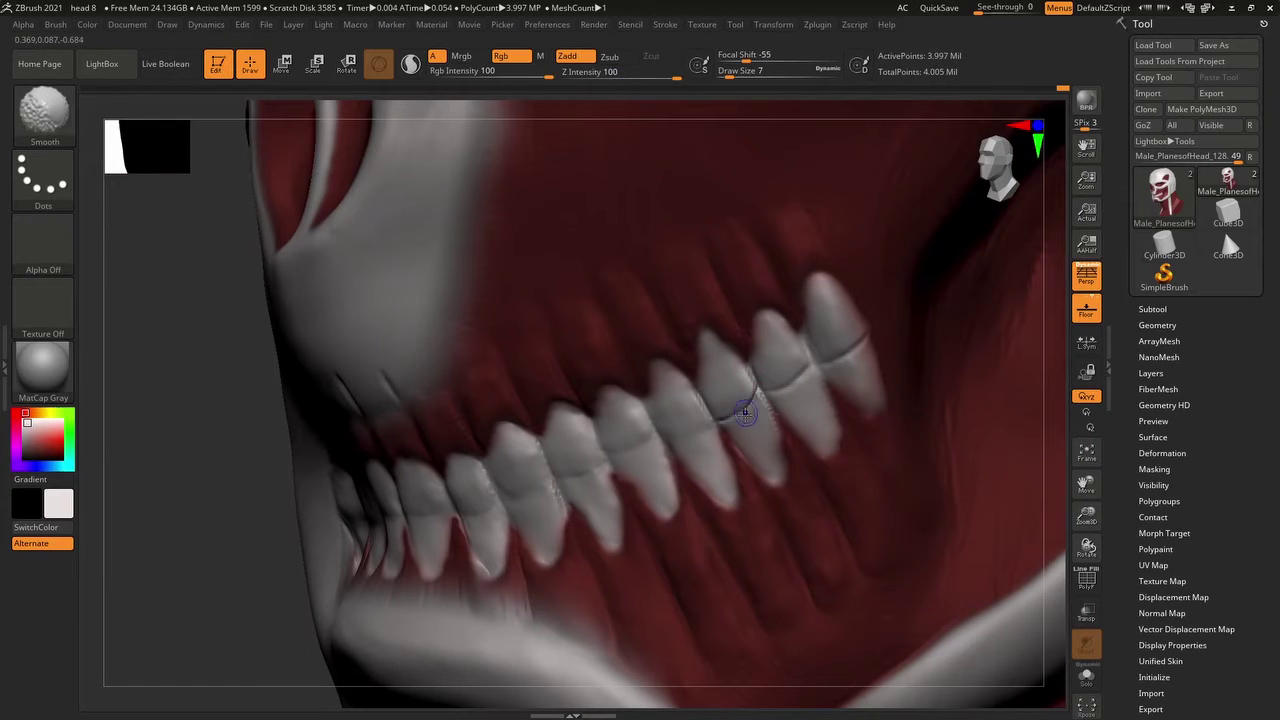
{"action": "right_click_drag", "start_coordinate": [729, 404], "coordinate": [651, 361]}
{"action": "left_click_drag", "start_coordinate": [709, 427], "coordinate": [651, 422]}
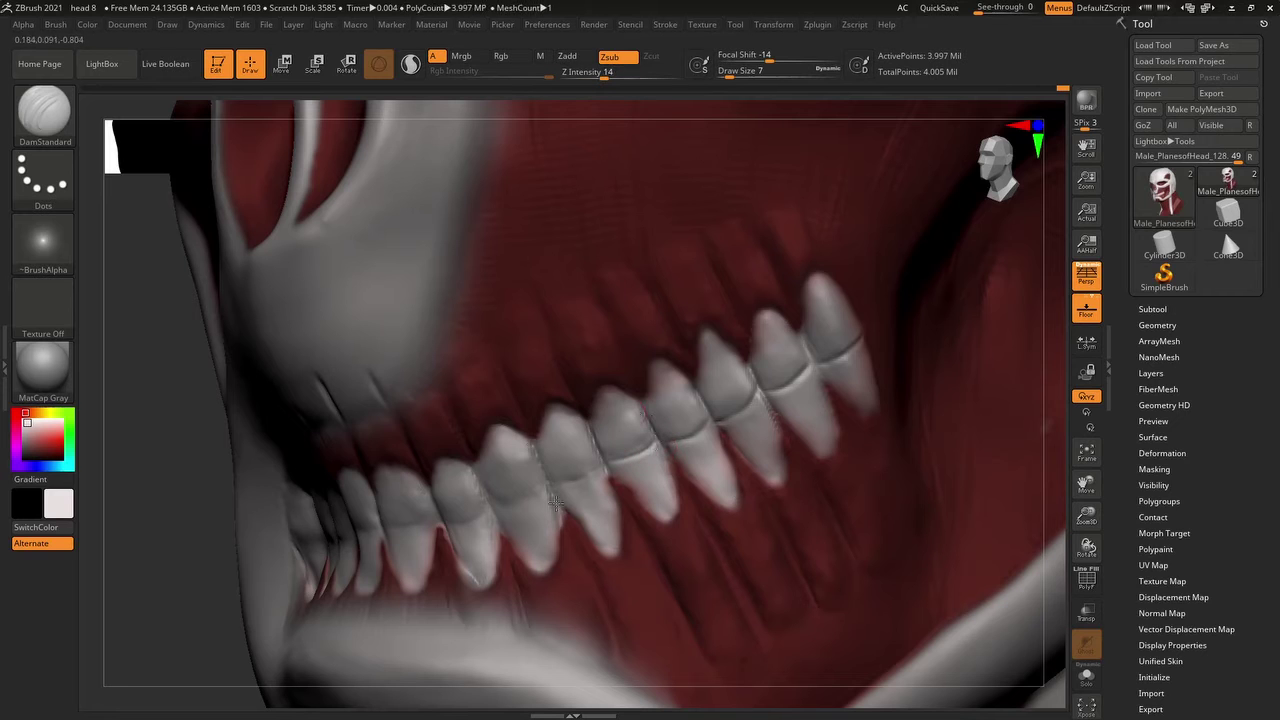
{"action": "mouse_move", "coordinate": [604, 462]}
{"action": "right_mouse_down"}
{"action": "mouse_move", "coordinate": [1011, 440]}
{"action": "mouse_move", "coordinate": [611, 484]}
{"action": "right_mouse_up"}
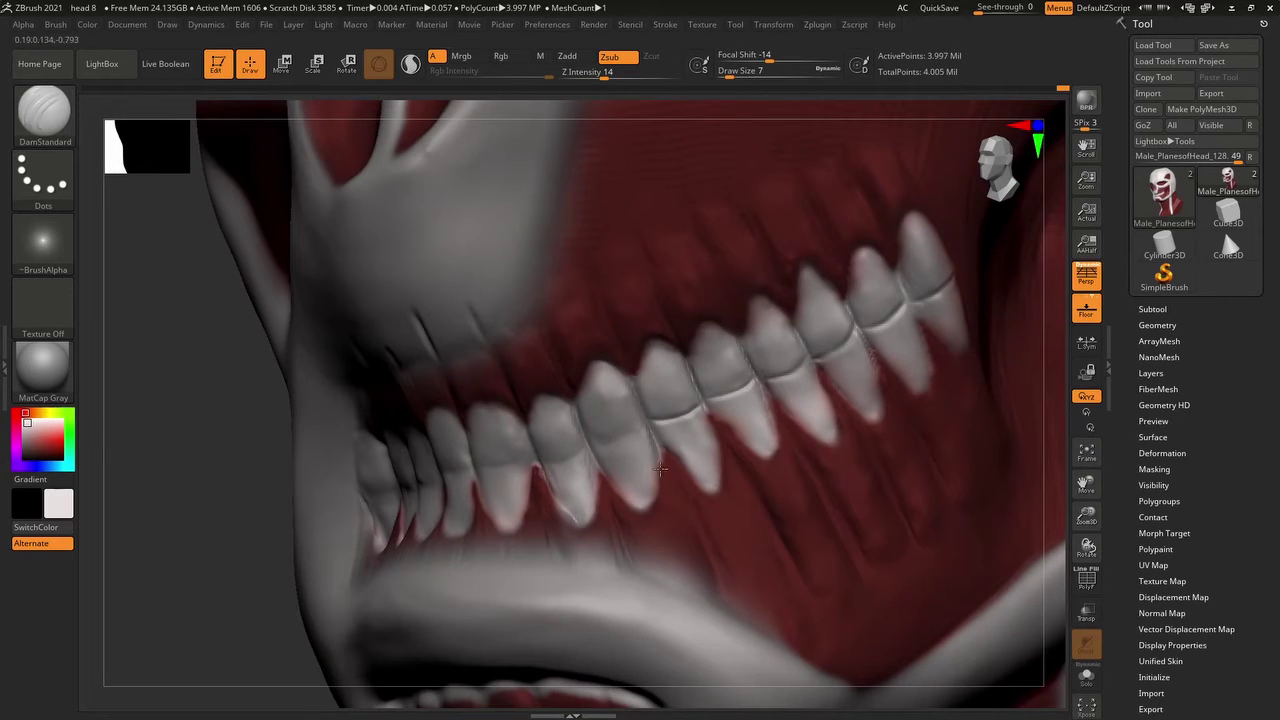
{"action": "right_click_drag", "start_coordinate": [646, 432], "coordinate": [460, 291]}
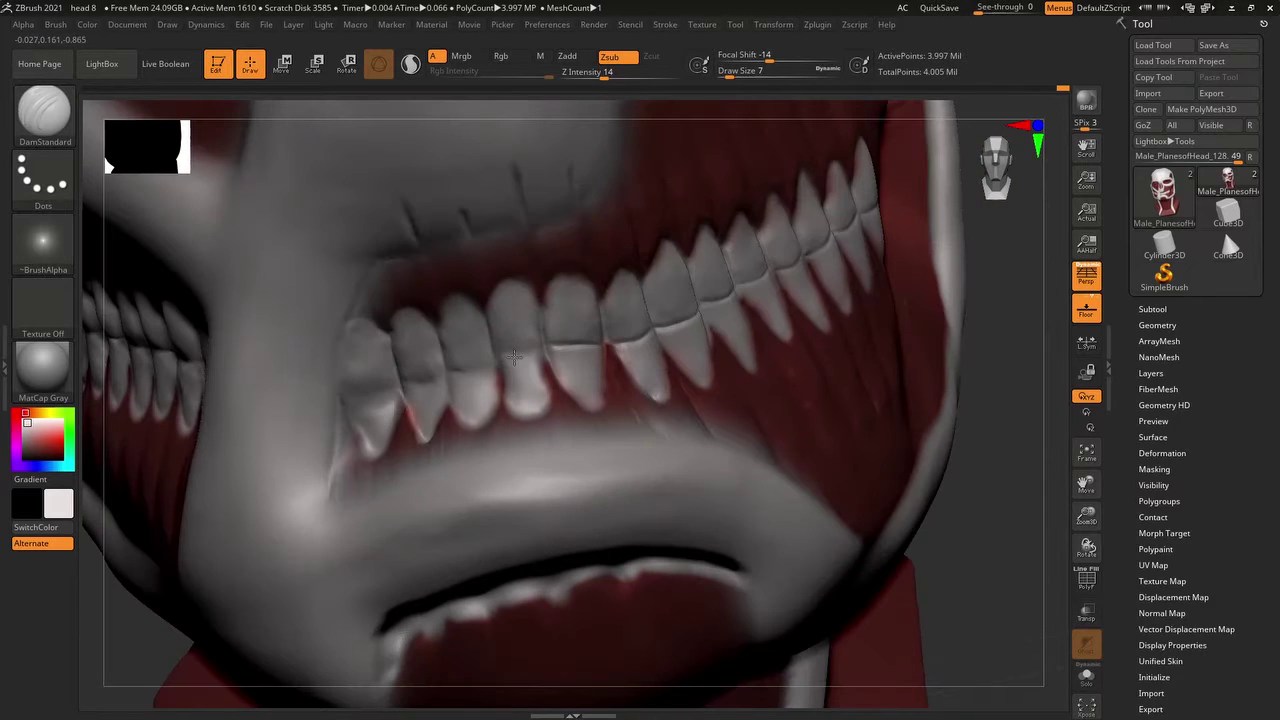
{"action": "right_click_drag", "start_coordinate": [545, 355], "coordinate": [481, 318]}
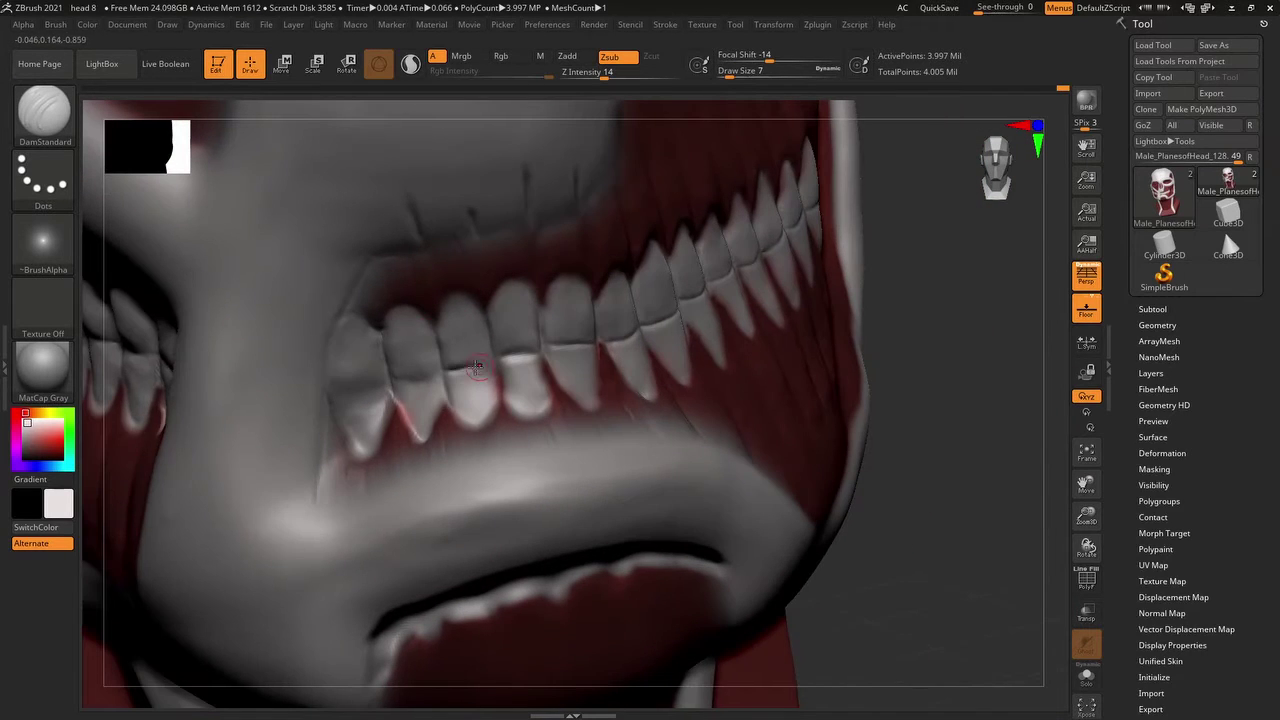
{"action": "right_click_drag", "start_coordinate": [478, 366], "coordinate": [1087, 483]}
{"action": "key", "text": "f"}
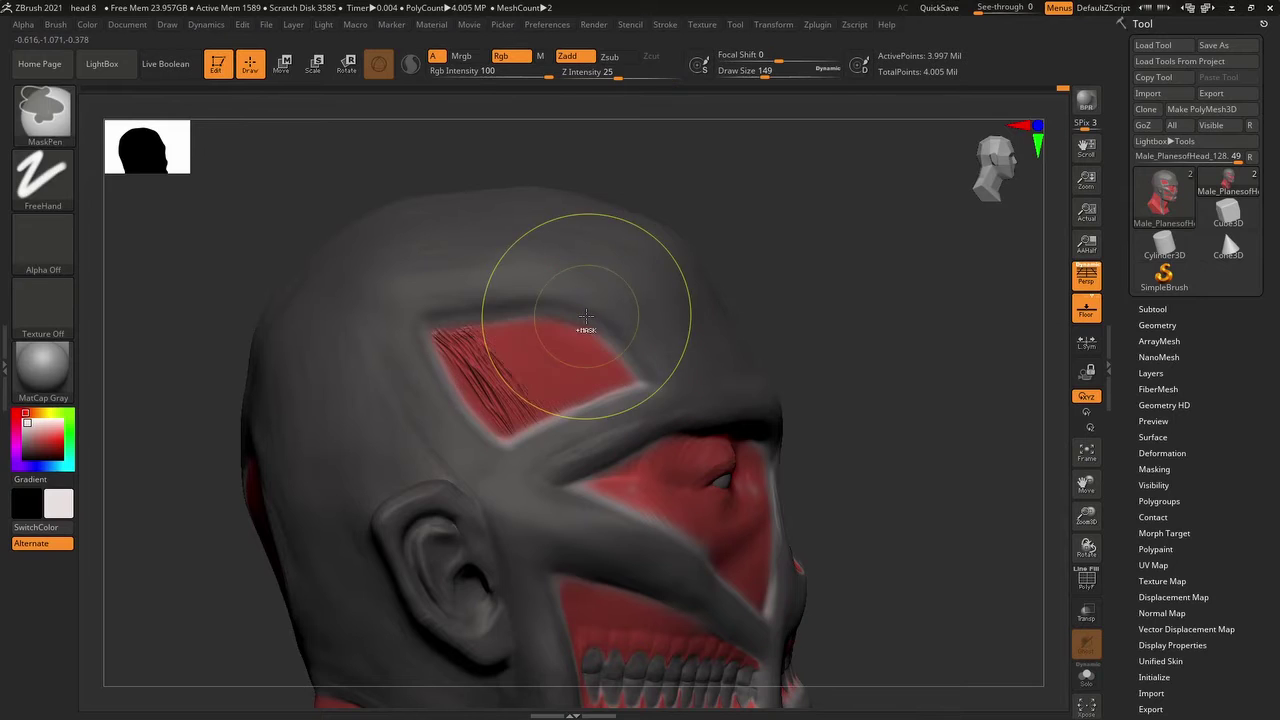
- Draw BGs_Long_Hair strands across the forehead and undo the stray eyebrow strands
{"action": "left_click_drag", "start_coordinate": [586, 318], "coordinate": [575, 387]}
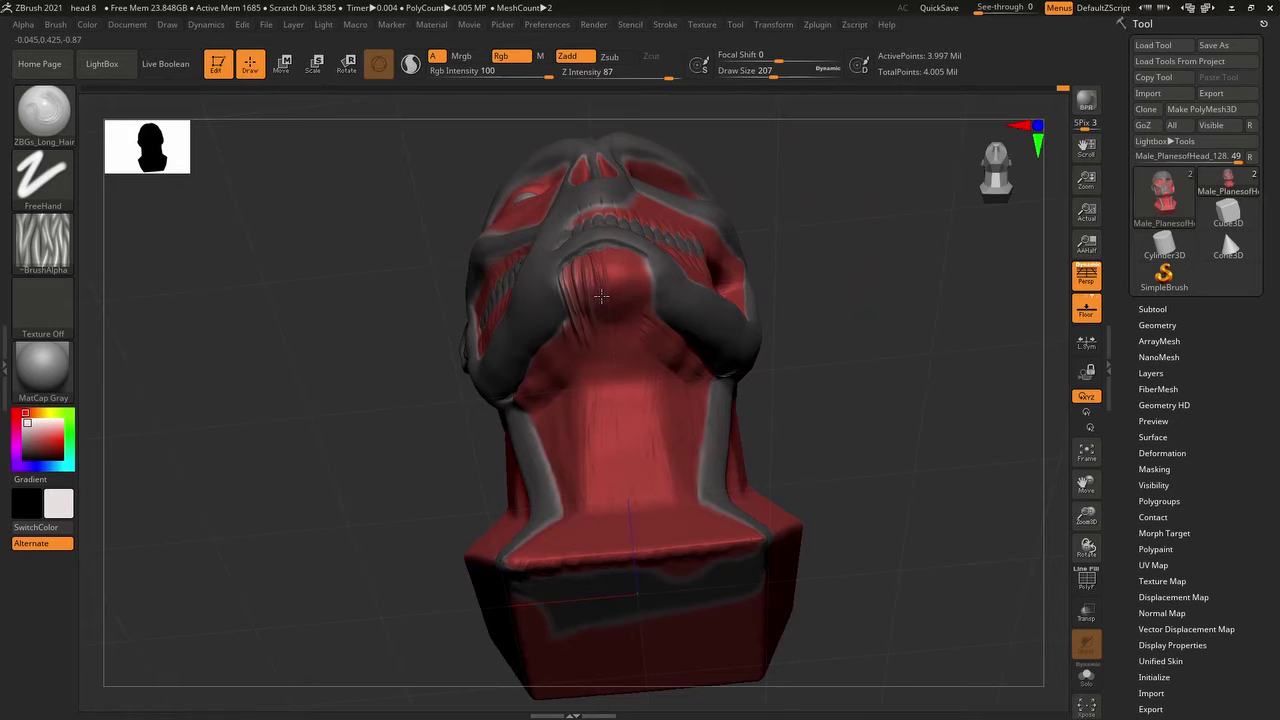
{"action": "mouse_move", "coordinate": [600, 295]}
{"action": "right_mouse_down"}
{"action": "mouse_move", "coordinate": [786, 423]}
{"action": "mouse_move", "coordinate": [551, 413]}
{"action": "right_mouse_up"}
{"action": "key", "text": "shift"}
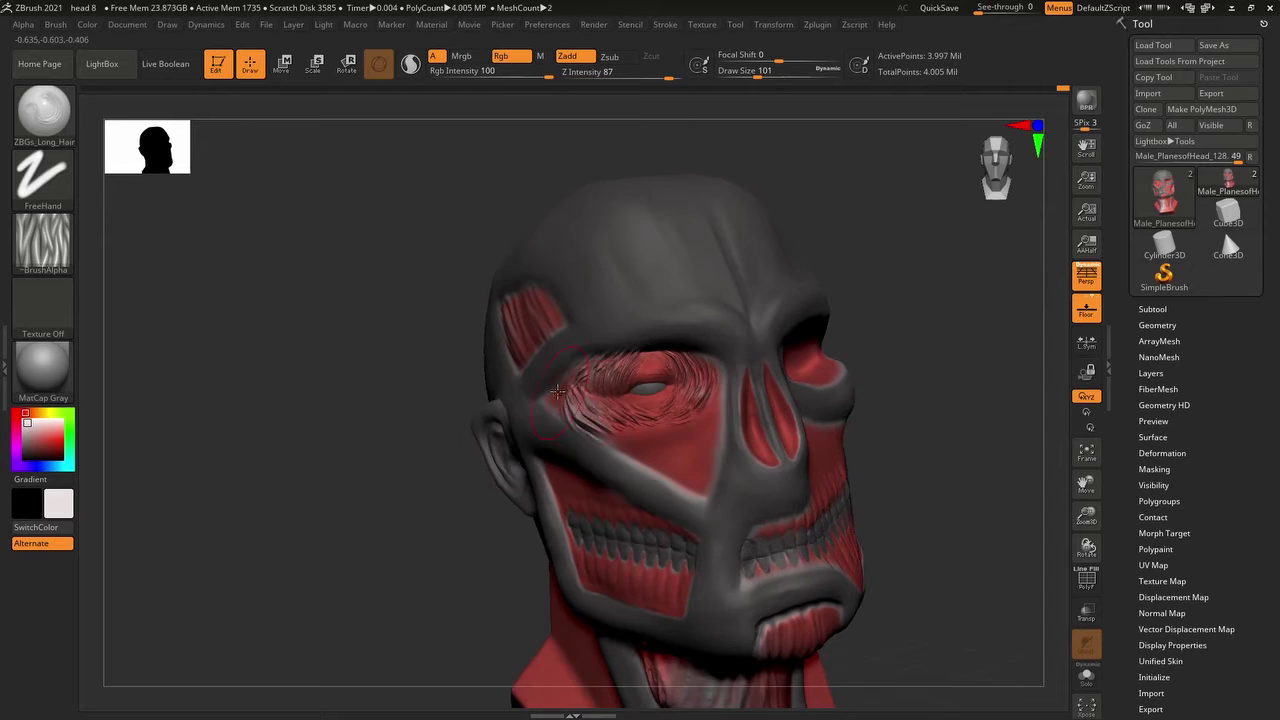
{"action": "key", "text": "shift"}
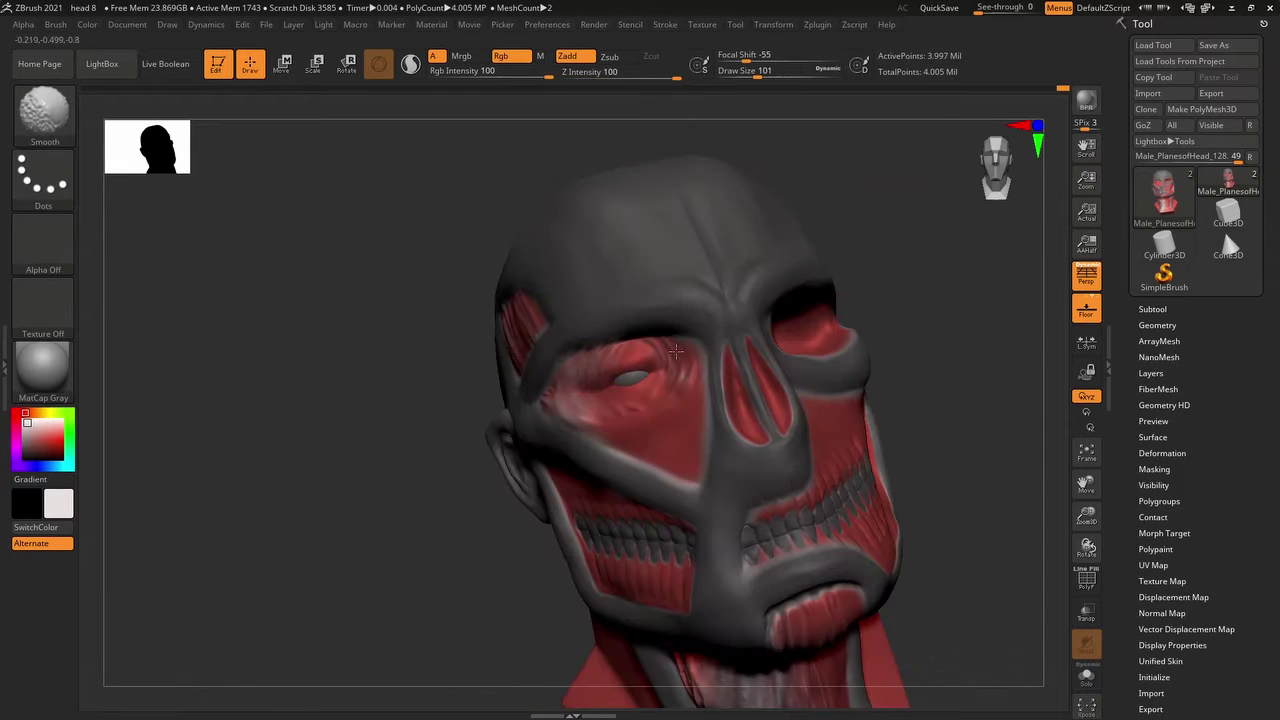
{"action": "mouse_move", "coordinate": [676, 352]}
{"action": "right_mouse_down"}
{"action": "mouse_move", "coordinate": [913, 363]}
{"action": "mouse_move", "coordinate": [690, 250]}
{"action": "right_mouse_up"}
{"action": "key", "text": "shift"}
{"action": "key", "text": "shift"}
{"action": "key", "text": "shift"}
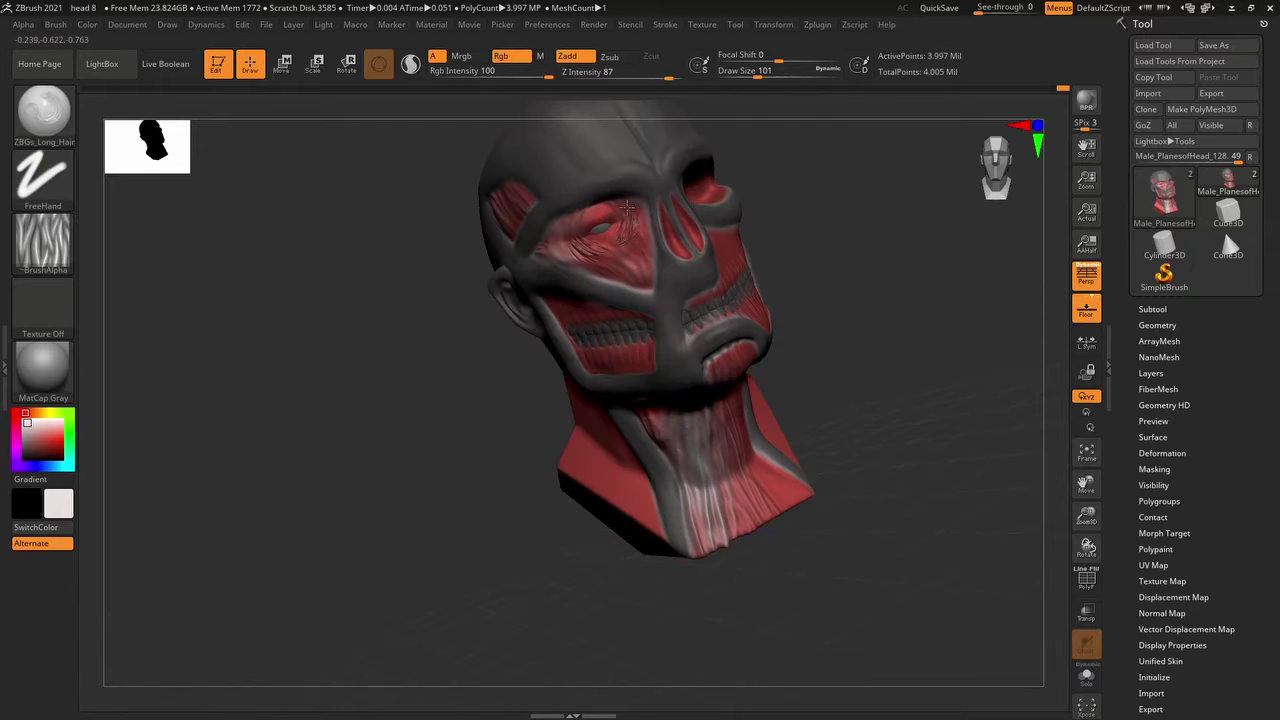
{"action": "key", "text": "shift"}
{"action": "mouse_move", "coordinate": [626, 206]}
{"action": "right_mouse_down"}
{"action": "mouse_move", "coordinate": [831, 229]}
{"action": "mouse_move", "coordinate": [816, 198]}
{"action": "mouse_move", "coordinate": [760, 230]}
{"action": "mouse_move", "coordinate": [706, 211]}
{"action": "mouse_move", "coordinate": [782, 361]}
{"action": "mouse_move", "coordinate": [100, 415]}
{"action": "right_mouse_up"}
{"action": "key", "text": "shift"}
{"action": "key", "text": "shift"}
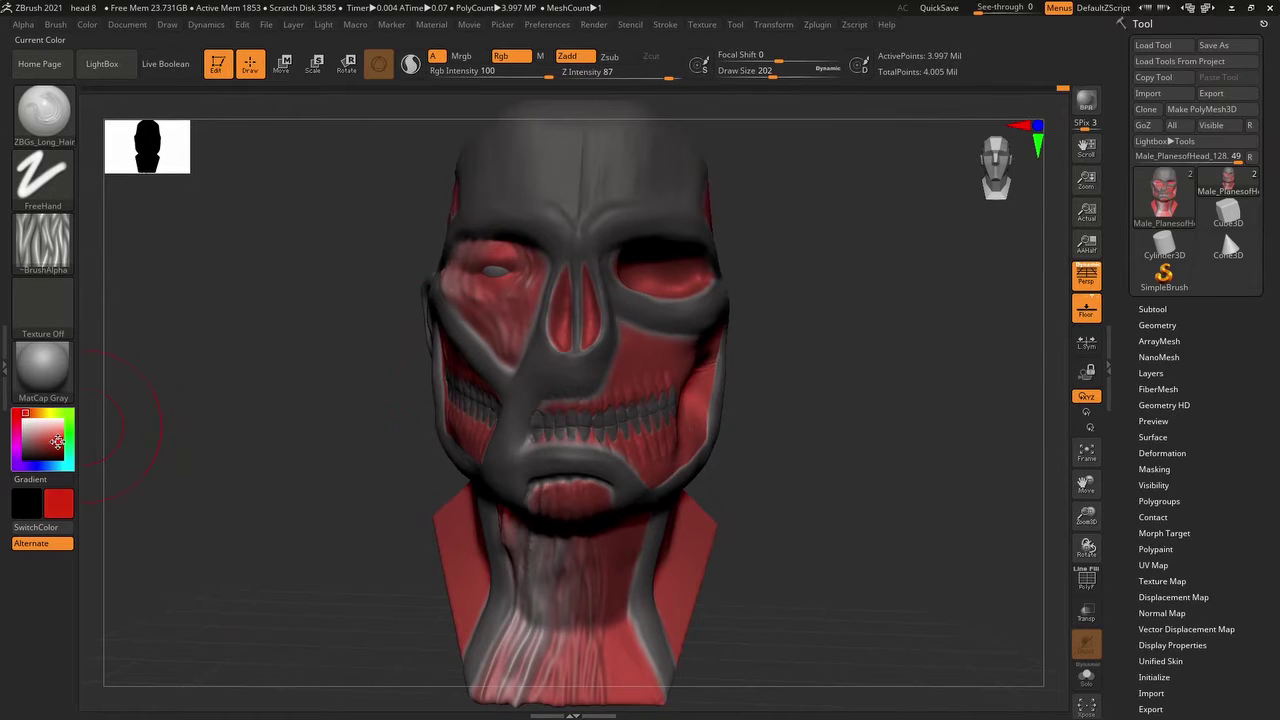
- Set the alternate paint colour to a darker red
{"action": "left_click", "coordinate": [46, 445]}
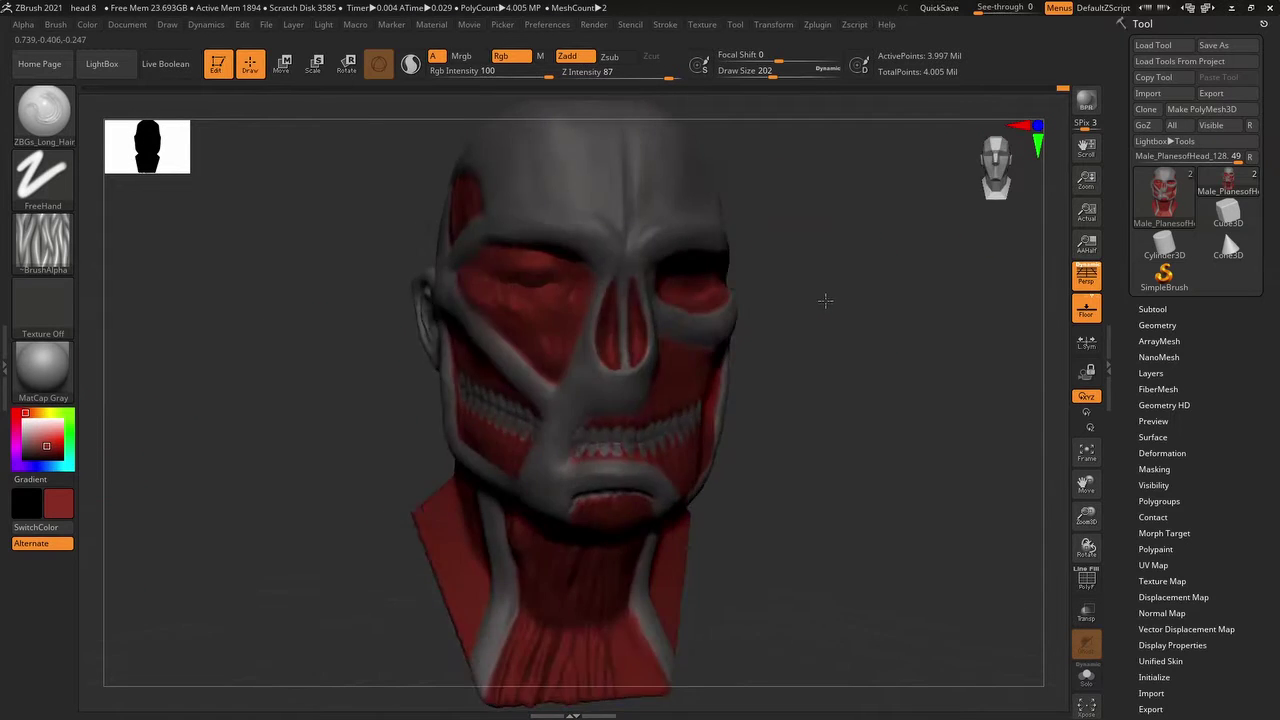
{"action": "right_click_drag", "start_coordinate": [823, 300], "coordinate": [620, 315]}
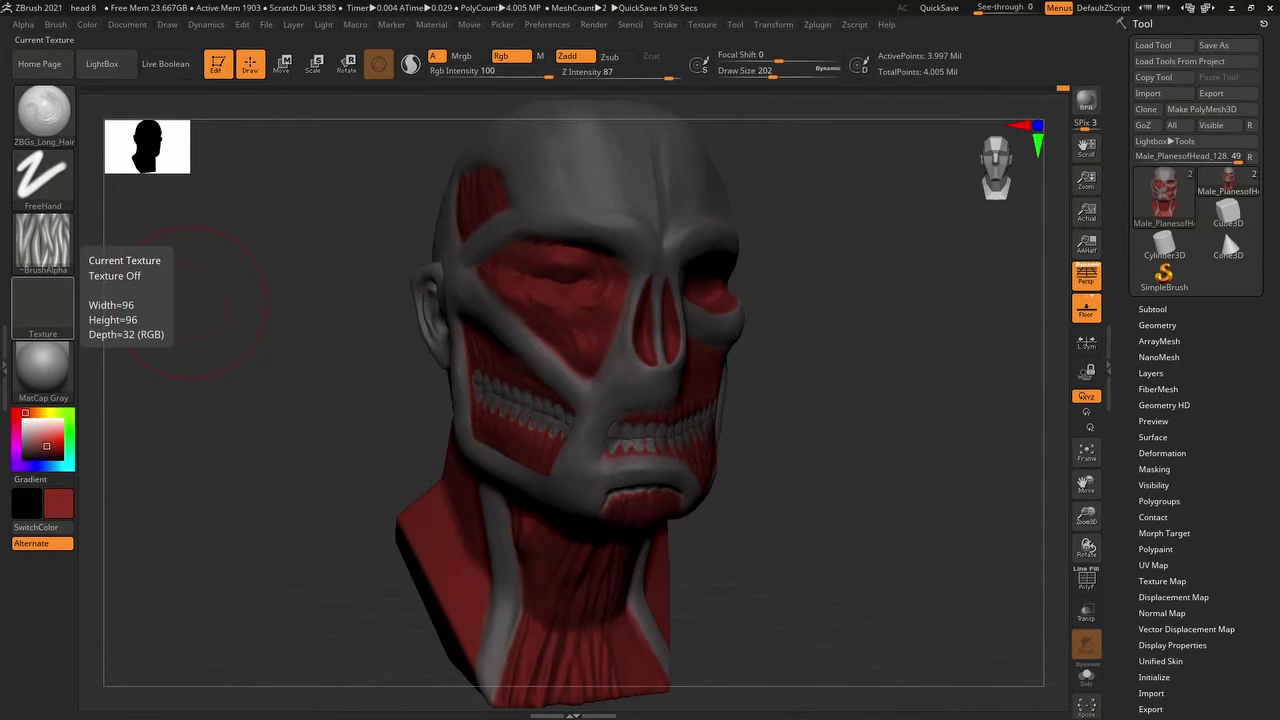
{"action": "right_click_drag", "start_coordinate": [195, 300], "coordinate": [560, 450]}
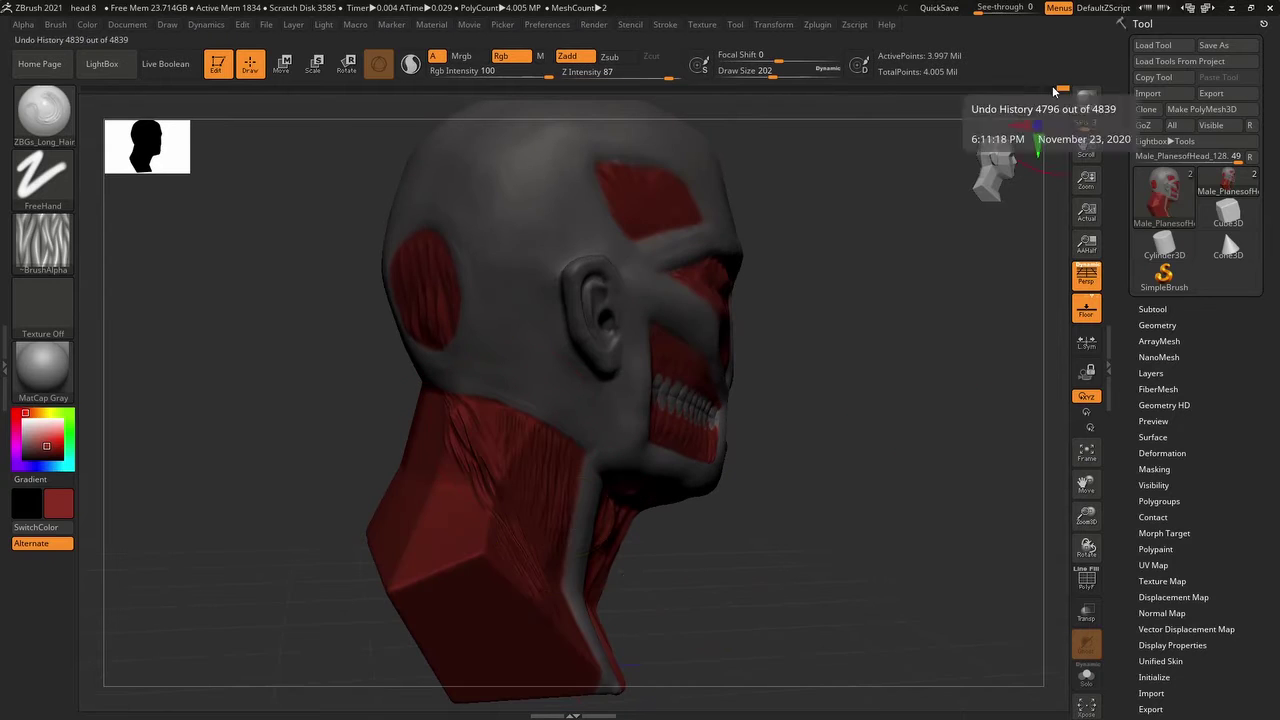
- Turn the head around, then step back and forth through the undo history to an earlier state
{"action": "right_click_drag", "start_coordinate": [863, 177], "coordinate": [838, 422]}
{"action": "right_click_drag", "start_coordinate": [537, 413], "coordinate": [550, 440]}
{"action": "right_click_drag", "start_coordinate": [534, 595], "coordinate": [900, 300]}
{"action": "mouse_move", "coordinate": [1055, 89]}
{"action": "left_mouse_down"}
{"action": "mouse_move", "coordinate": [1008, 90]}
{"action": "mouse_move", "coordinate": [1048, 90]}
{"action": "left_mouse_up"}
{"action": "key", "text": "ctrl"}
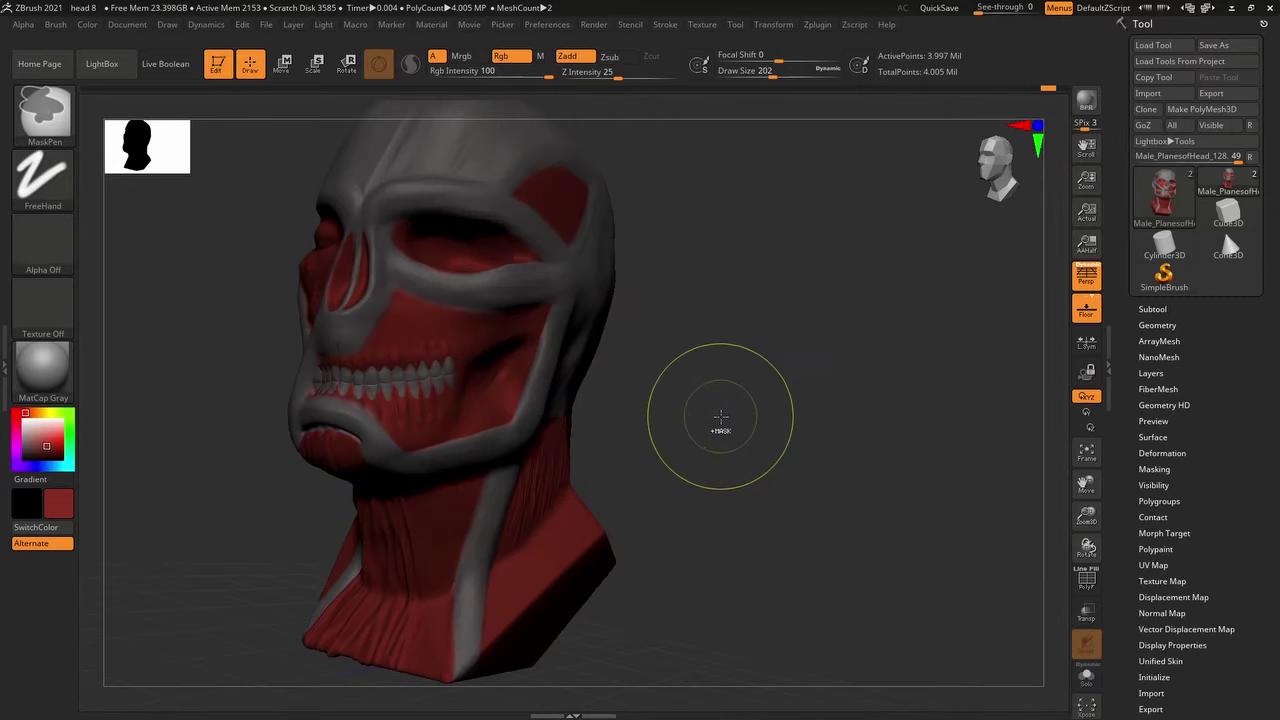
{"action": "key", "text": "ctrl+shift+z"}
{"action": "mouse_move", "coordinate": [724, 452]}
{"action": "right_mouse_down"}
{"action": "mouse_move", "coordinate": [544, 571]}
{"action": "mouse_move", "coordinate": [620, 443]}
{"action": "right_mouse_up"}
{"action": "key", "text": "ctrl+z"}
{"action": "key", "text": "ctrl+shift+z"}
{"action": "mouse_move", "coordinate": [739, 476]}
{"action": "right_mouse_down"}
{"action": "mouse_move", "coordinate": [528, 400]}
{"action": "mouse_move", "coordinate": [943, 408]}
{"action": "mouse_move", "coordinate": [600, 329]}
{"action": "right_mouse_up"}
{"action": "key", "text": "ctrl+z"}
{"action": "mouse_move", "coordinate": [557, 543]}
{"action": "right_mouse_down"}
{"action": "mouse_move", "coordinate": [551, 131]}
{"action": "mouse_move", "coordinate": [840, 332]}
{"action": "mouse_move", "coordinate": [569, 509]}
{"action": "mouse_move", "coordinate": [421, 218]}
{"action": "mouse_move", "coordinate": [480, 537]}
{"action": "mouse_move", "coordinate": [869, 445]}
{"action": "right_mouse_up"}
- Turn the head to an upward three-quarter view and start saving the project as head 8
{"action": "key", "text": "shift"}
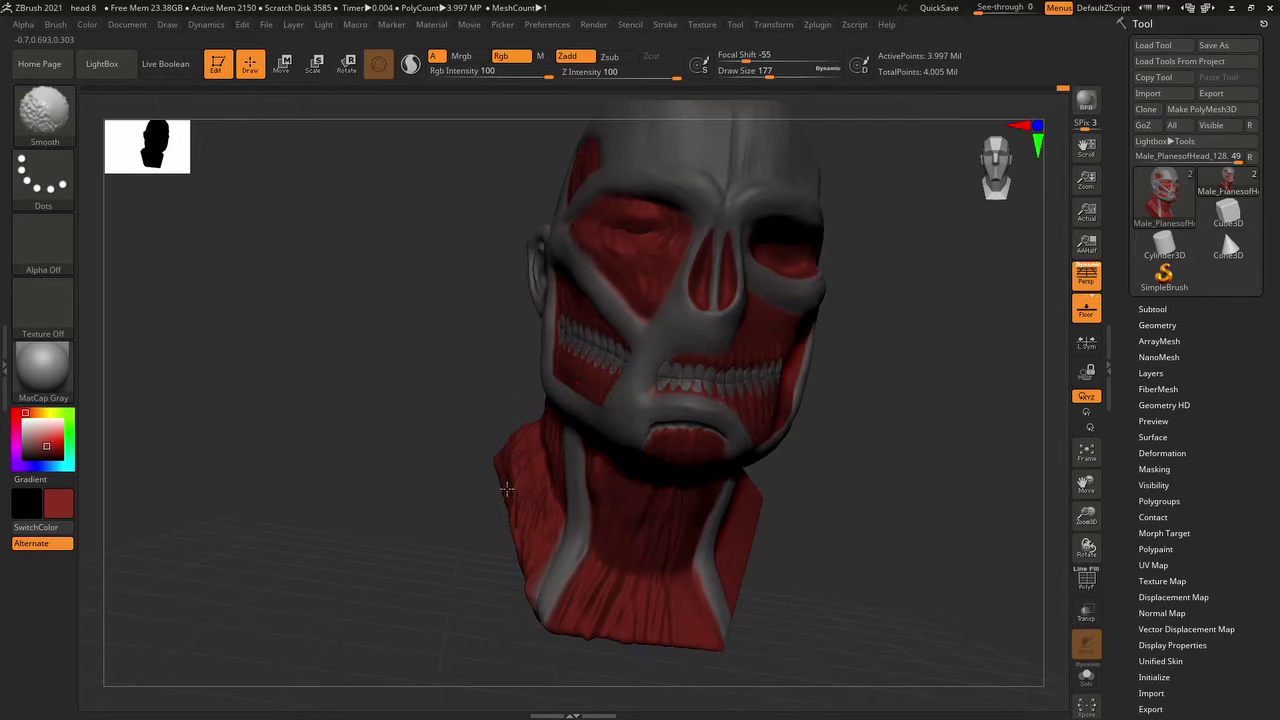
{"action": "right_click_drag", "start_coordinate": [928, 486], "coordinate": [480, 250]}
{"action": "key", "text": "shift"}
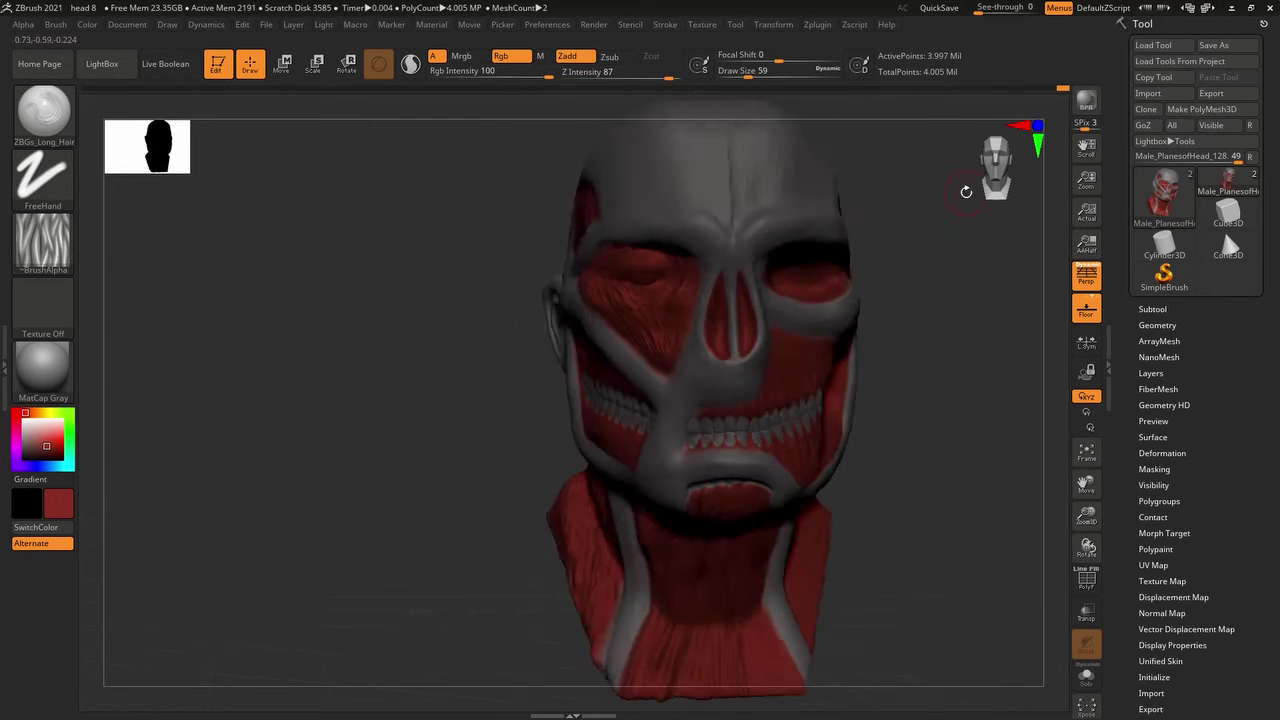
{"action": "key", "text": "ctrl+s"}
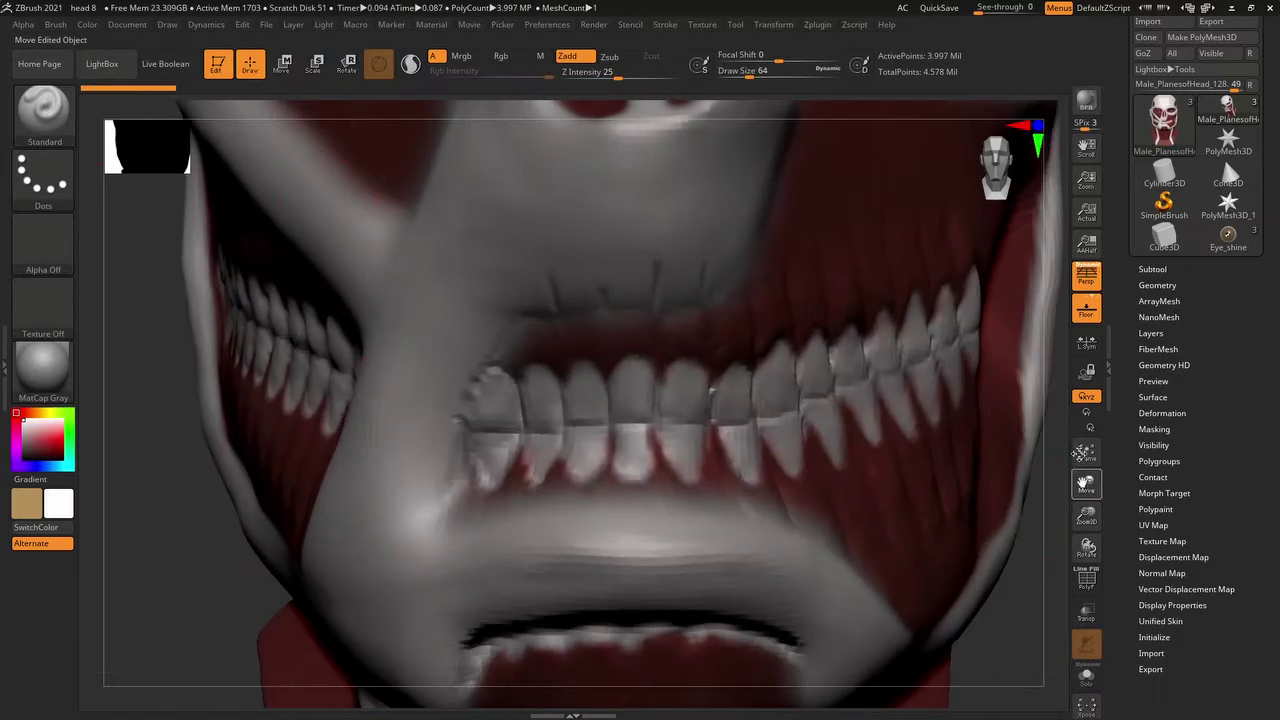
- Confirm saving the project as head 8
{"action": "key", "text": "b"}
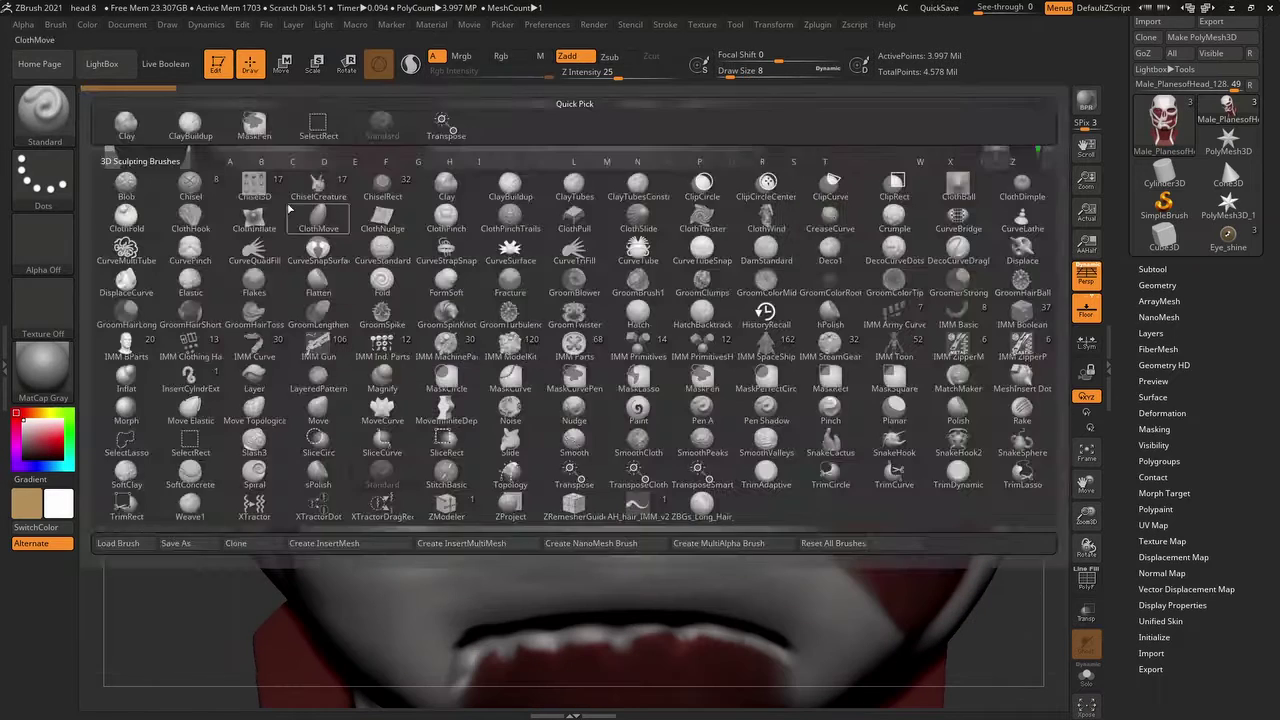
{"action": "key", "text": "c"}
{"action": "key", "text": "b"}
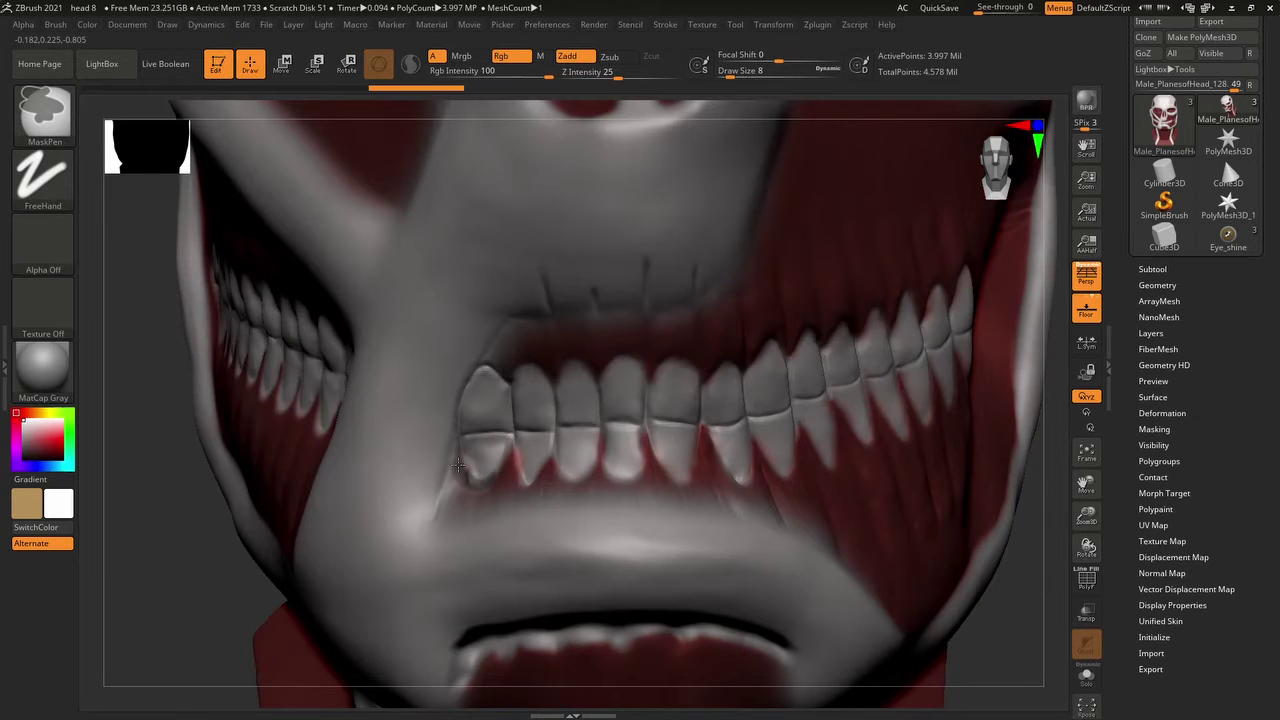
- Mask the row of teeth in the cheek opening with MaskPen while turning the jaw
{"action": "right_click_drag", "start_coordinate": [950, 590], "coordinate": [987, 606]}
{"action": "key", "text": "ctrl"}
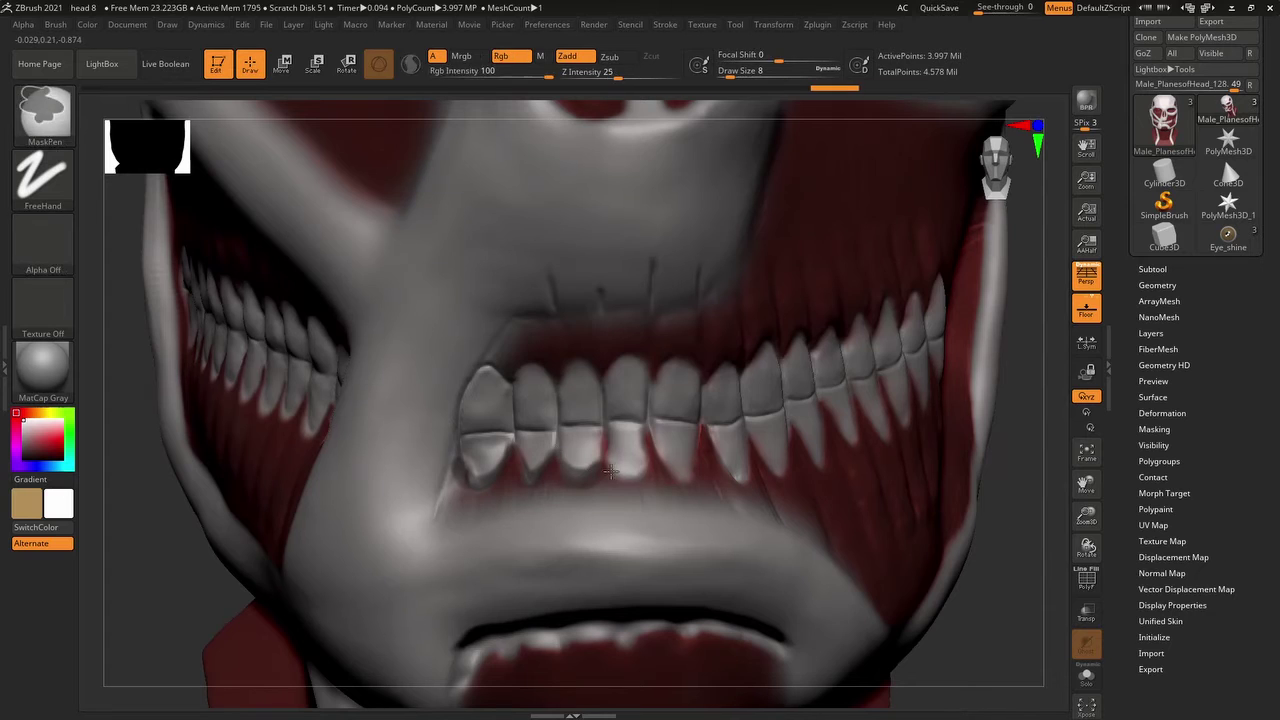
{"action": "mouse_move", "coordinate": [586, 529]}
{"action": "right_mouse_down"}
{"action": "mouse_move", "coordinate": [1000, 474]}
{"action": "mouse_move", "coordinate": [560, 450]}
{"action": "right_mouse_up"}
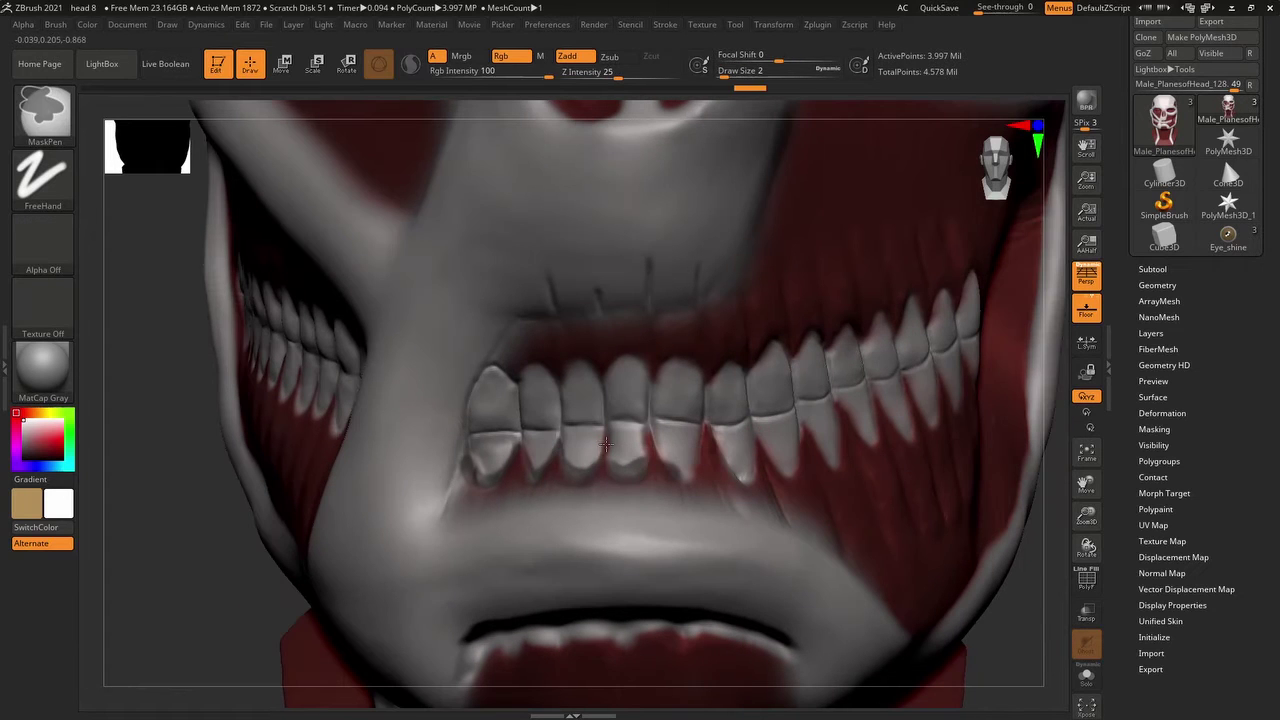
{"action": "mouse_move", "coordinate": [683, 485]}
{"action": "right_mouse_down"}
{"action": "mouse_move", "coordinate": [1000, 514]}
{"action": "mouse_move", "coordinate": [1030, 540]}
{"action": "mouse_move", "coordinate": [617, 440]}
{"action": "right_mouse_up"}
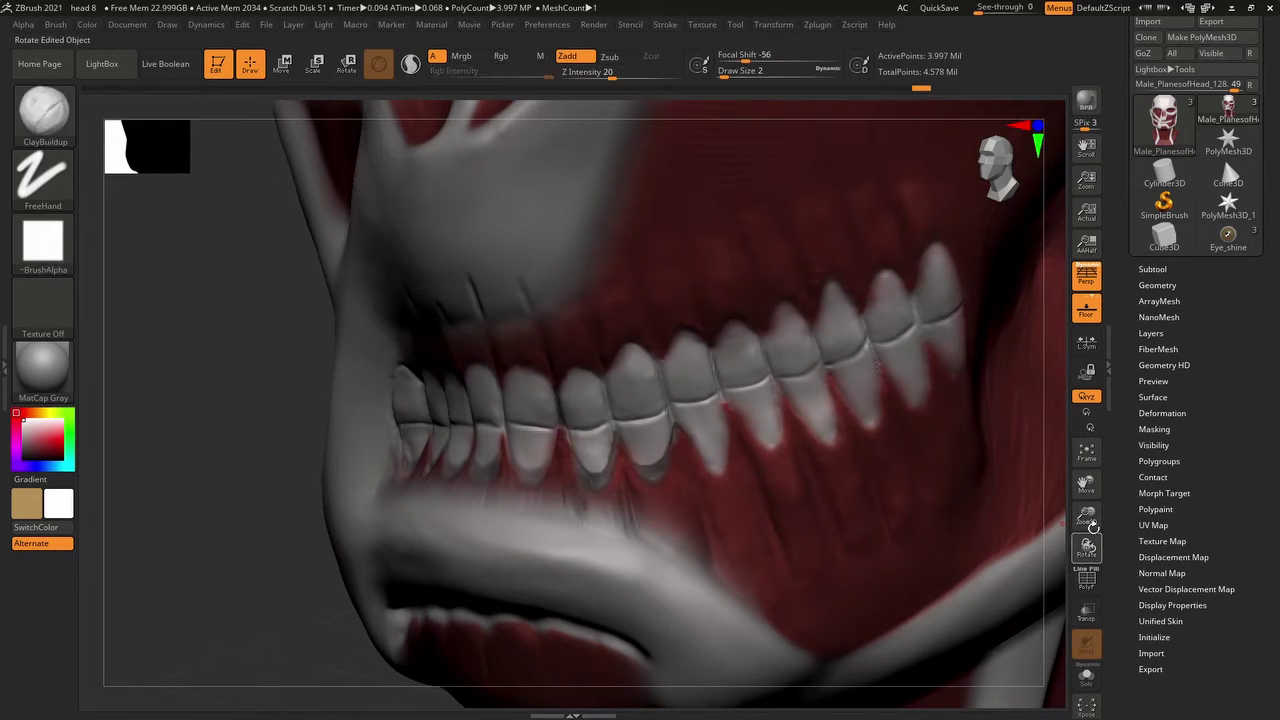
{"action": "right_click_drag", "start_coordinate": [643, 486], "coordinate": [644, 383]}
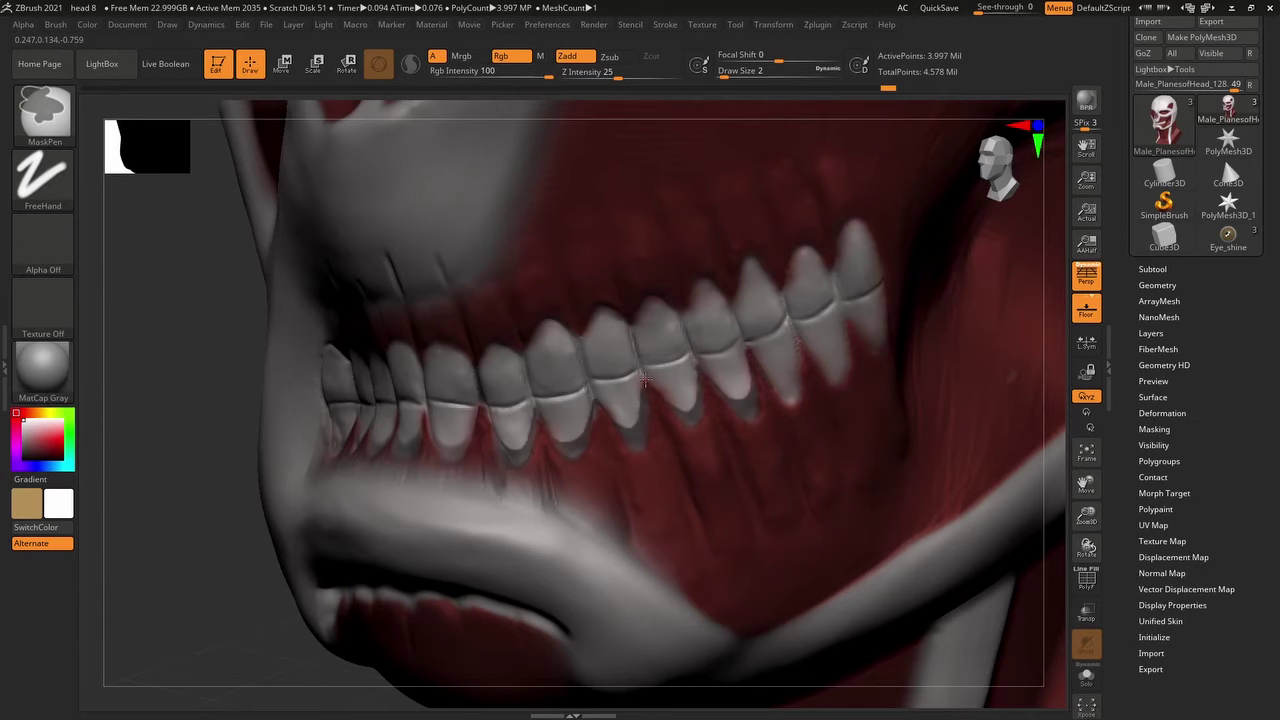
{"action": "right_click_drag", "start_coordinate": [645, 378], "coordinate": [618, 414]}
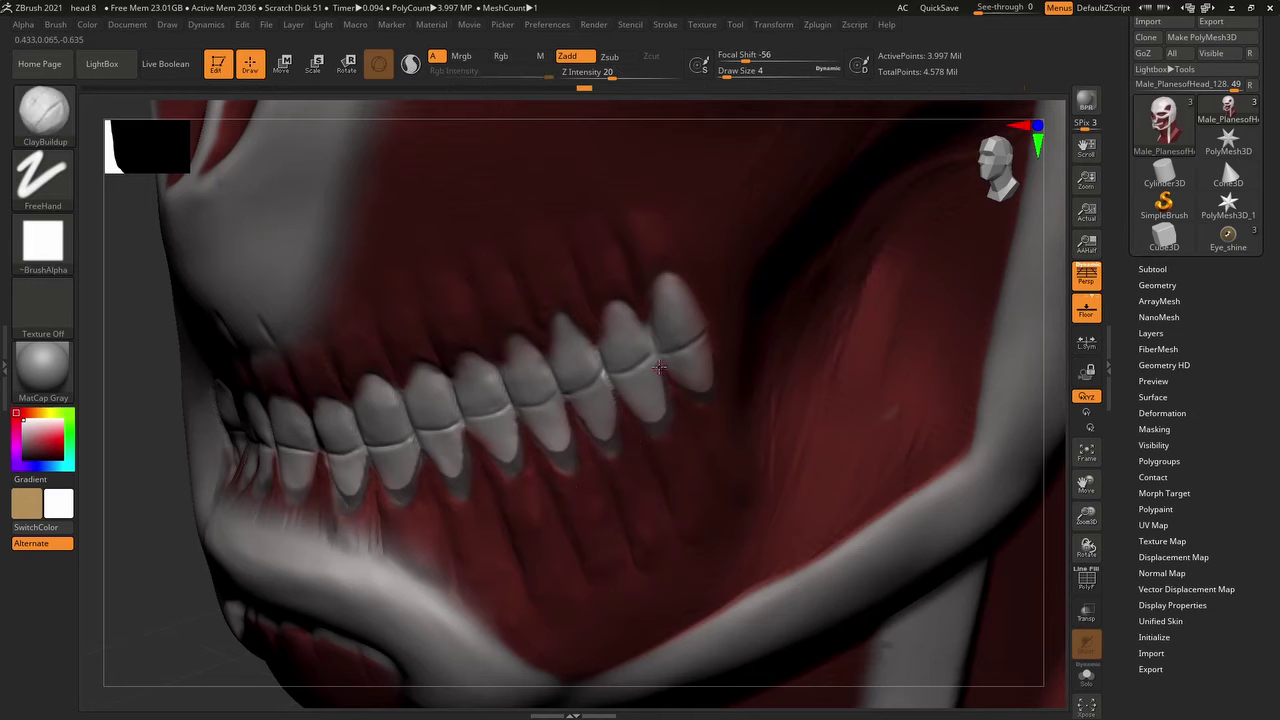
{"action": "mouse_move", "coordinate": [1086, 484]}
{"action": "left_mouse_down"}
{"action": "mouse_move", "coordinate": [1170, 505]}
{"action": "mouse_move", "coordinate": [1240, 600]}
{"action": "left_mouse_up"}
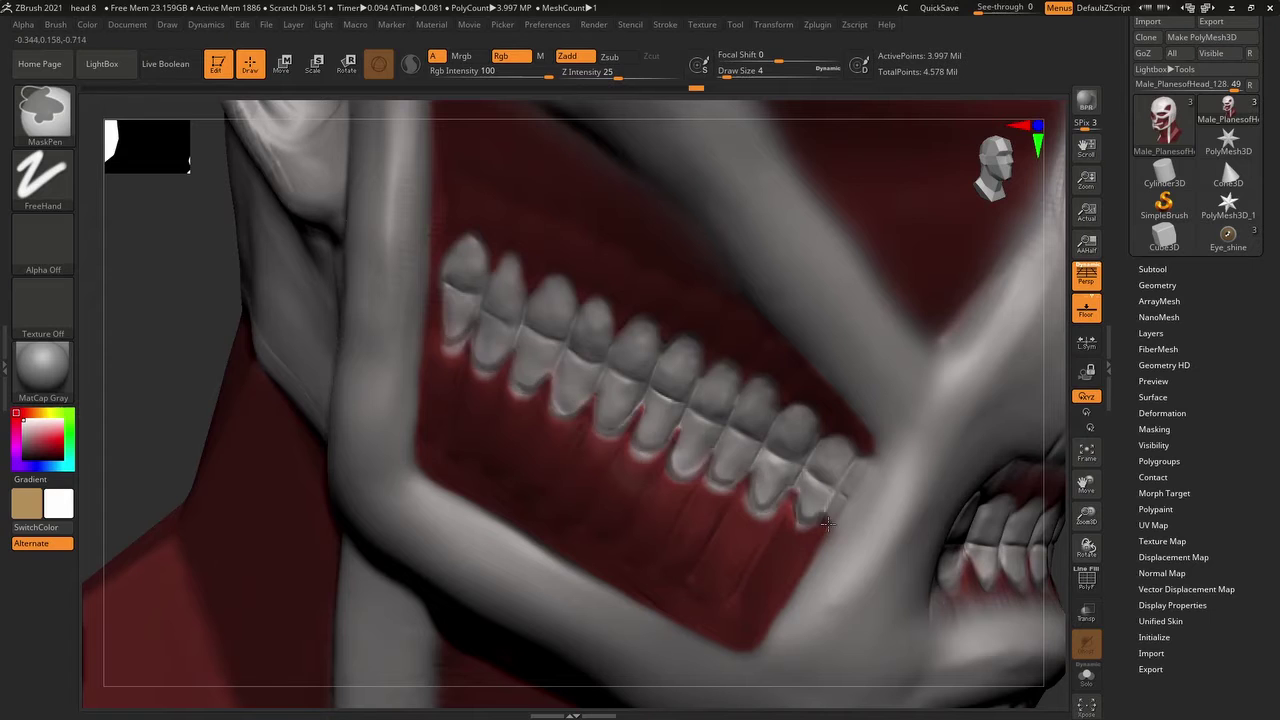
{"action": "key", "text": "ctrl"}
{"action": "key", "text": "ctrl"}
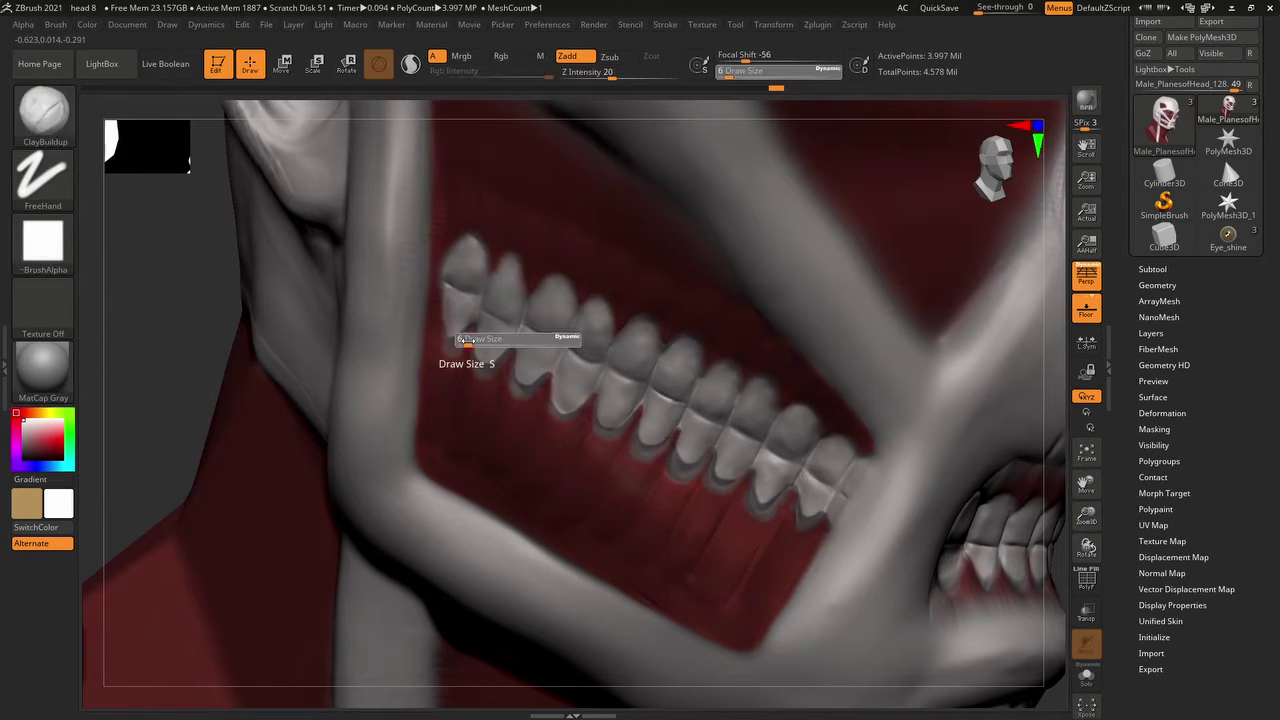
- Pick a red colour and FillObject the unmasked gums and muscles, then zoom onto the side teeth
{"action": "key", "text": "ctrl"}
{"action": "left_click_drag", "start_coordinate": [1022, 538], "coordinate": [930, 440]}
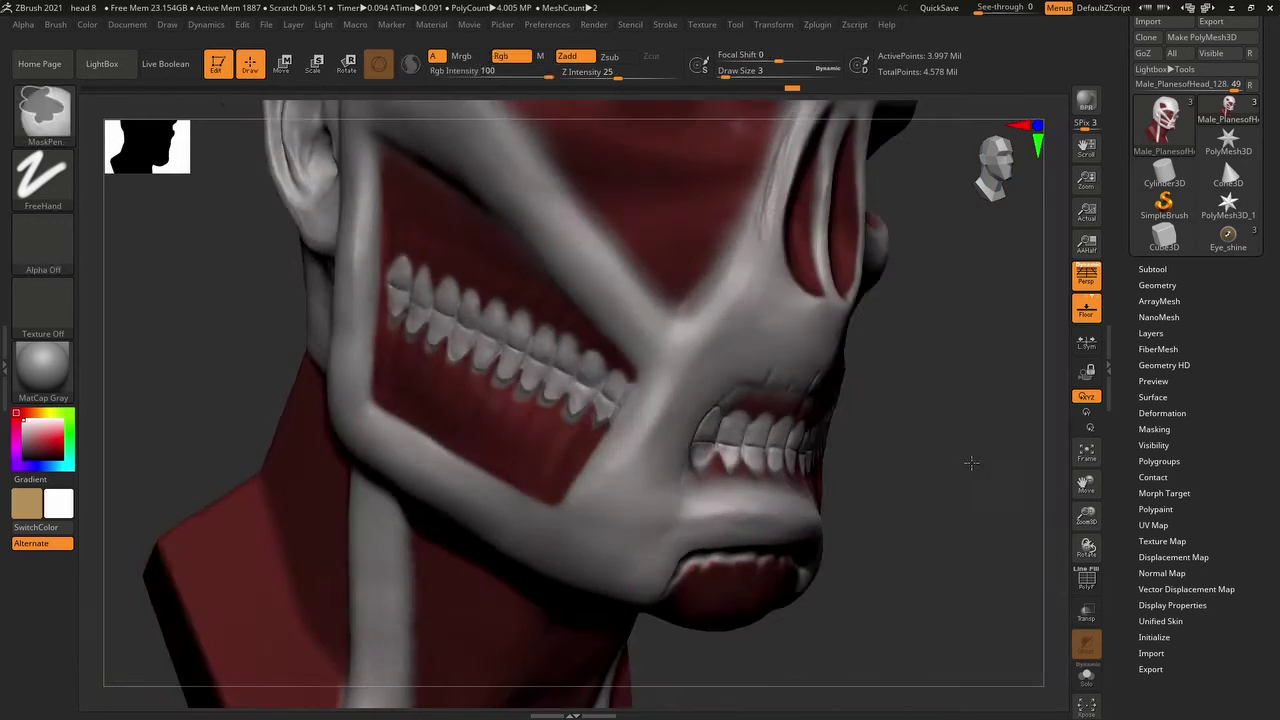
{"action": "left_click", "coordinate": [48, 440]}
{"action": "left_click", "coordinate": [87, 24]}
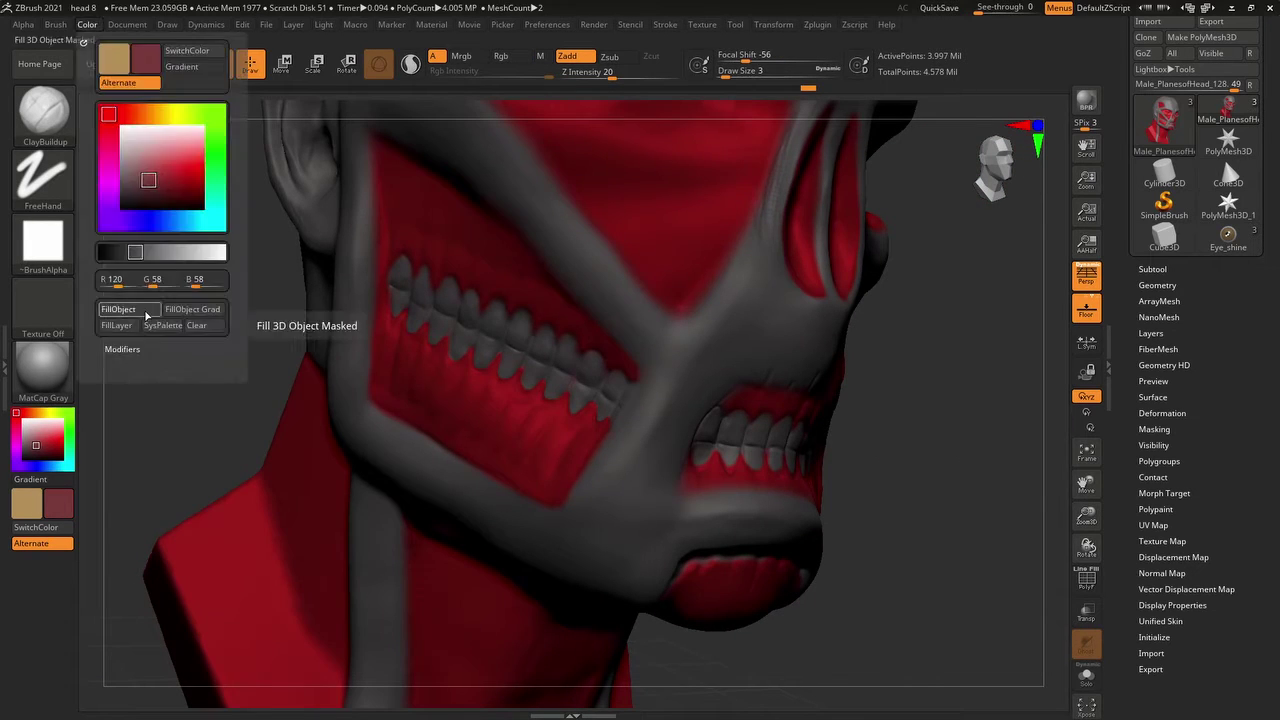
{"action": "left_click", "coordinate": [200, 318]}
{"action": "mouse_move", "coordinate": [334, 314]}
{"action": "right_mouse_down"}
{"action": "mouse_move", "coordinate": [975, 475]}
{"action": "mouse_move", "coordinate": [382, 392]}
{"action": "right_mouse_up"}
{"action": "key", "text": "ctrl"}
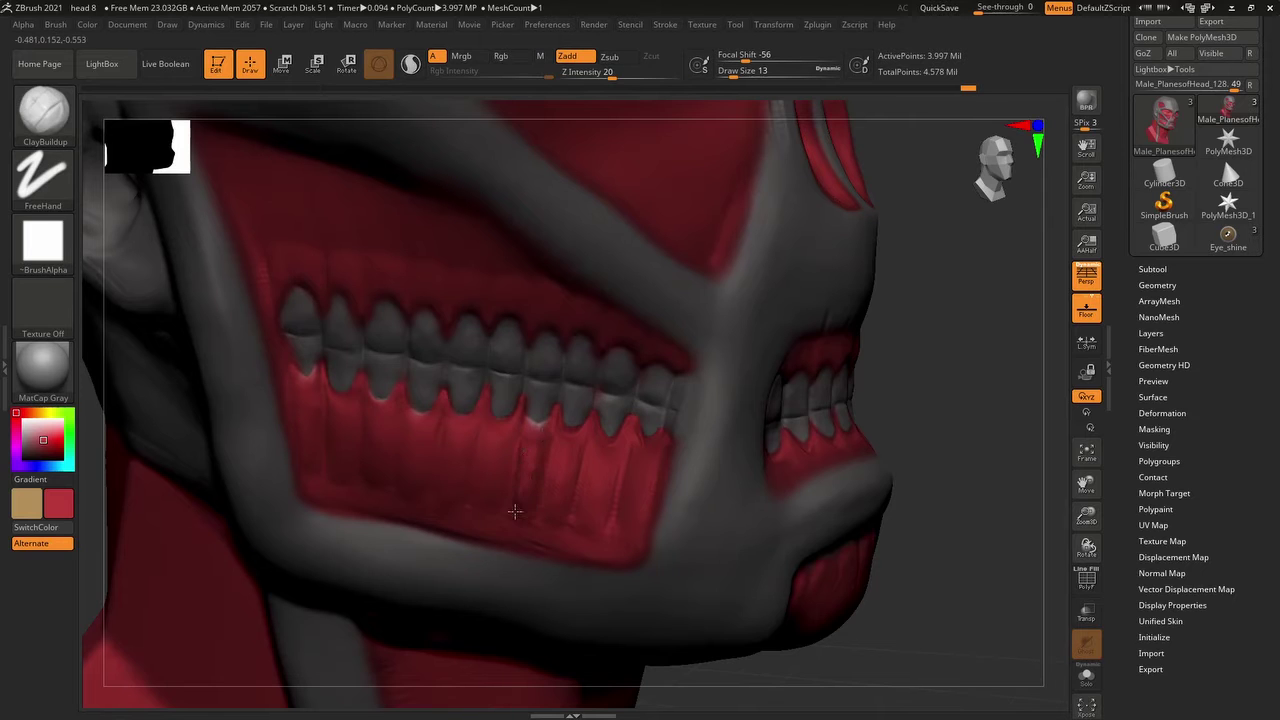
- Clear the mask and orbit the mouth and chin to check white teeth against red gums
{"action": "right_click_drag", "start_coordinate": [517, 514], "coordinate": [638, 422]}
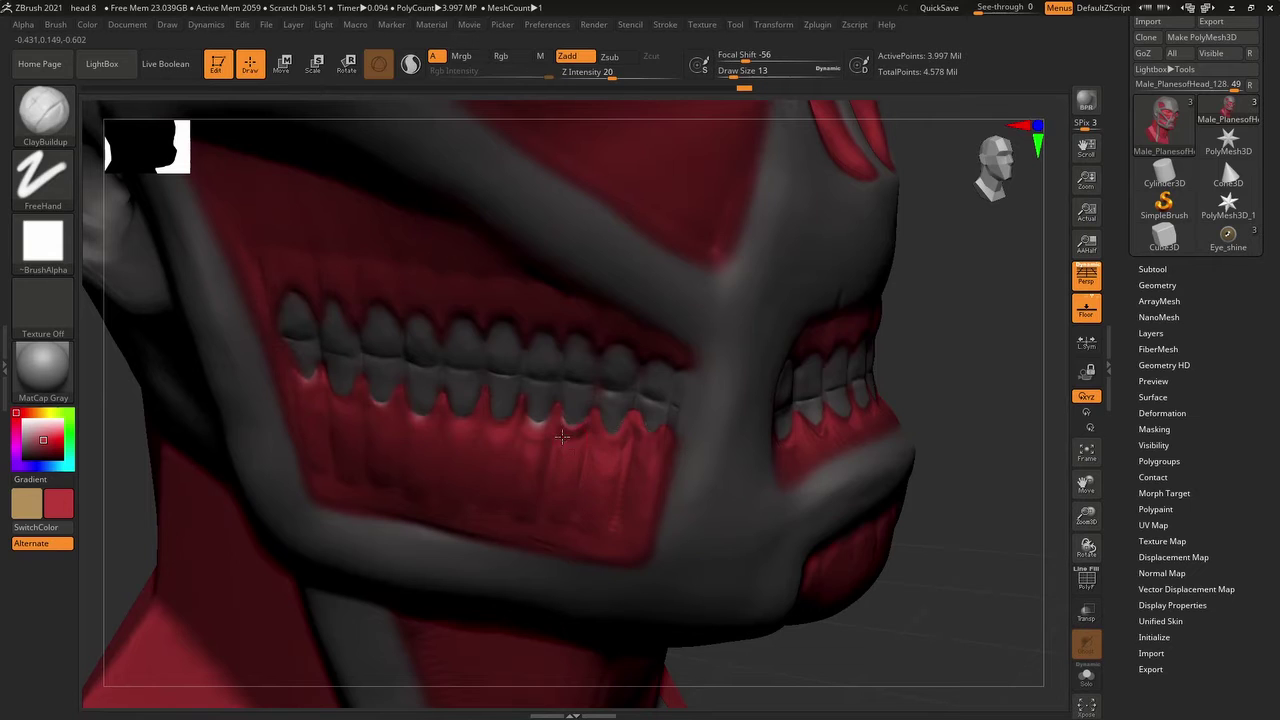
{"action": "right_click_drag", "start_coordinate": [576, 475], "coordinate": [330, 406]}
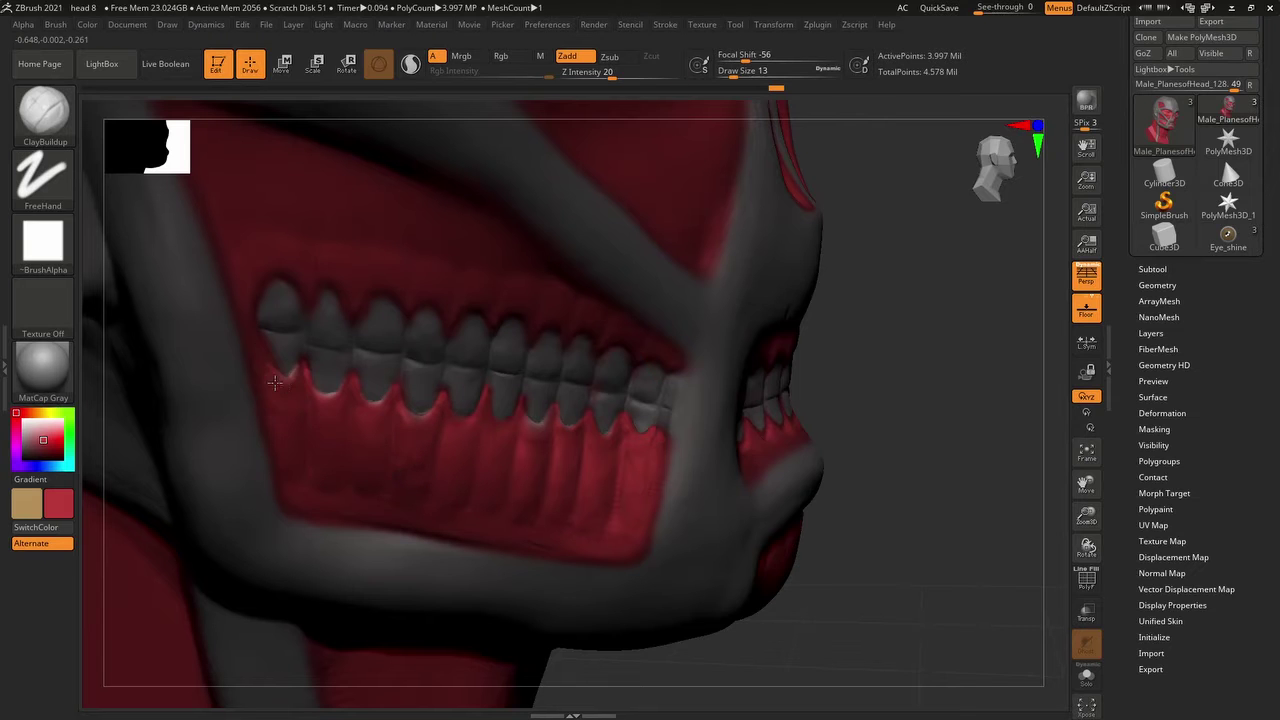
{"action": "right_click_drag", "start_coordinate": [286, 443], "coordinate": [622, 519]}
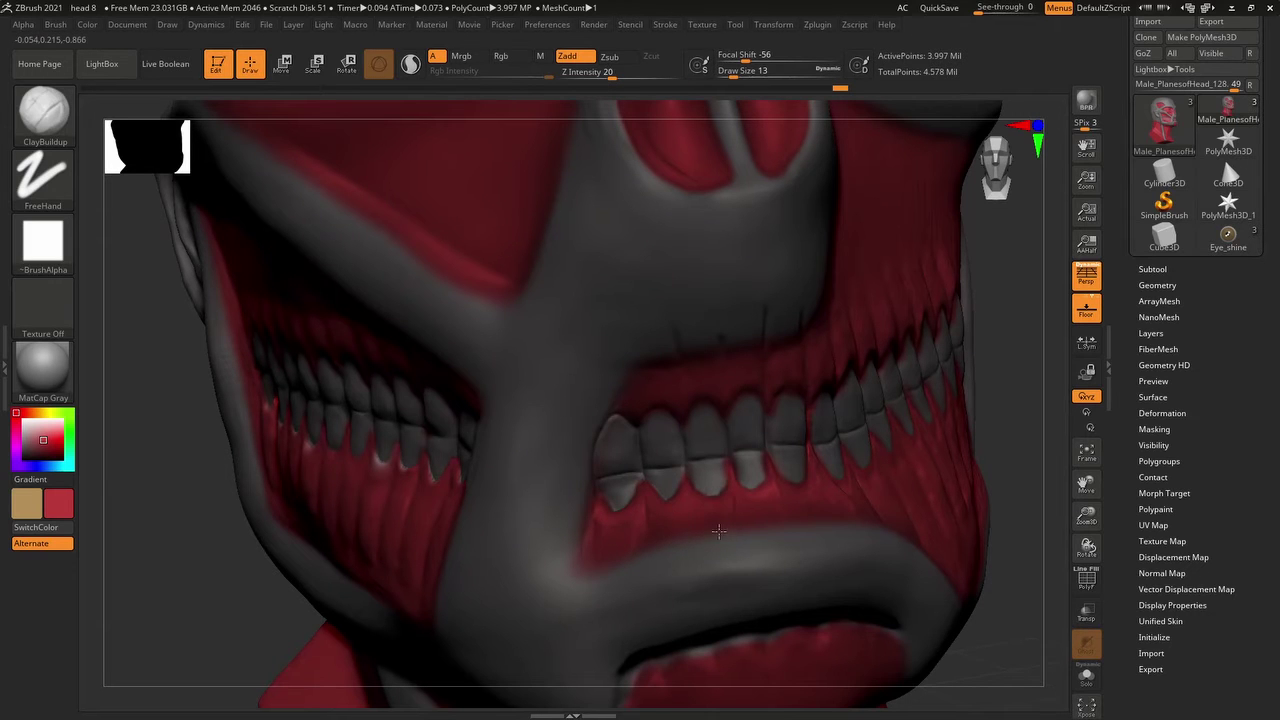
{"action": "right_click_drag", "start_coordinate": [718, 531], "coordinate": [624, 430]}
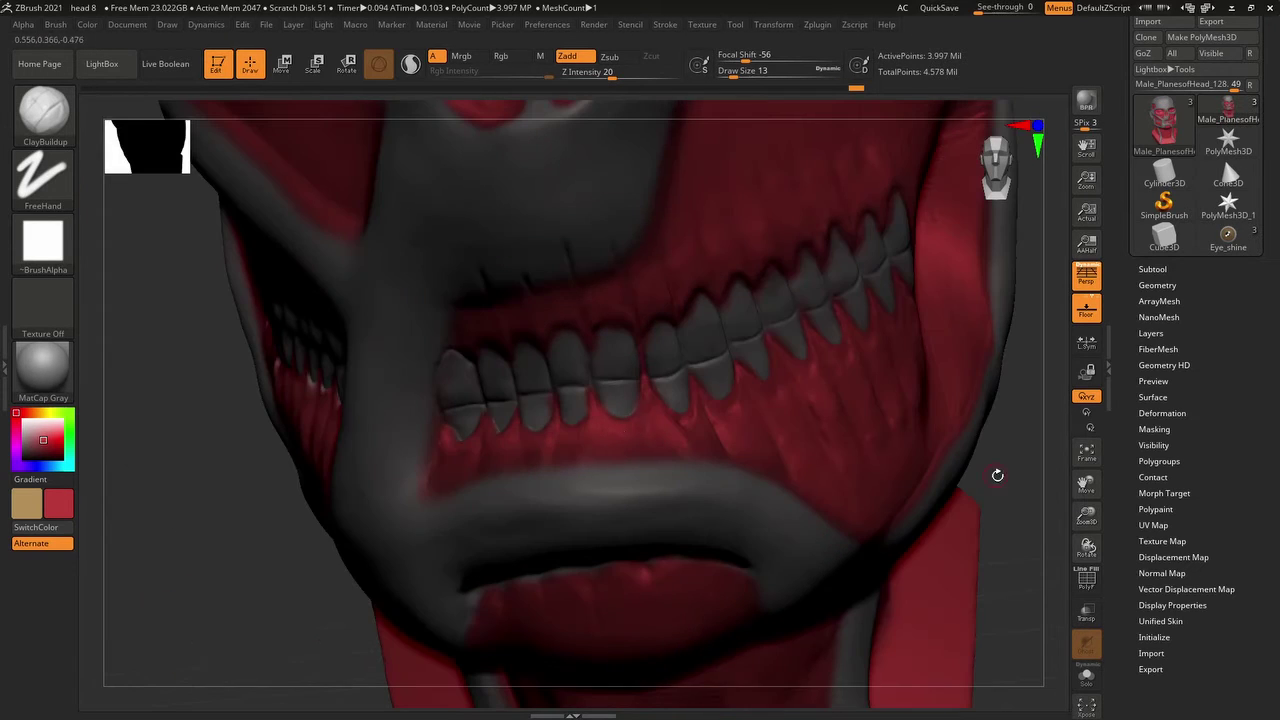
{"action": "right_click_drag", "start_coordinate": [997, 475], "coordinate": [626, 422]}
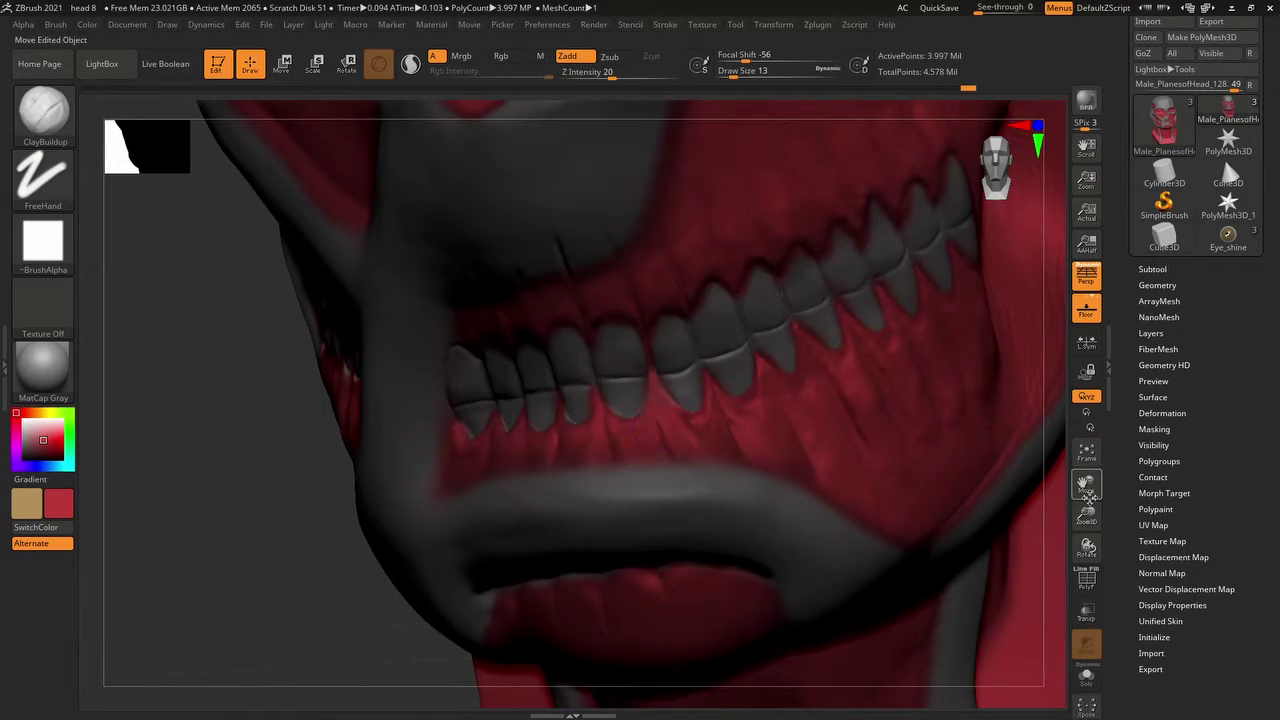
{"action": "right_click_drag", "start_coordinate": [1090, 495], "coordinate": [632, 381]}
{"action": "right_click_drag", "start_coordinate": [713, 358], "coordinate": [700, 360]}
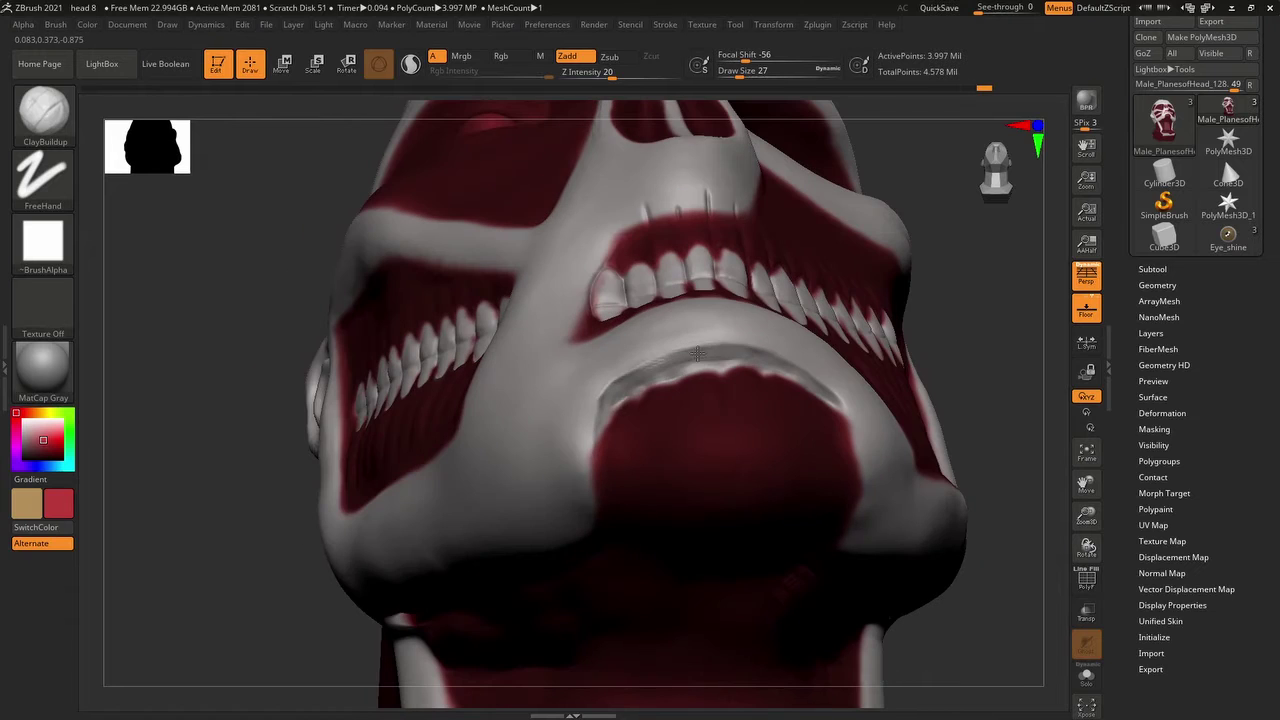
{"action": "right_click_drag", "start_coordinate": [800, 390], "coordinate": [479, 345]}
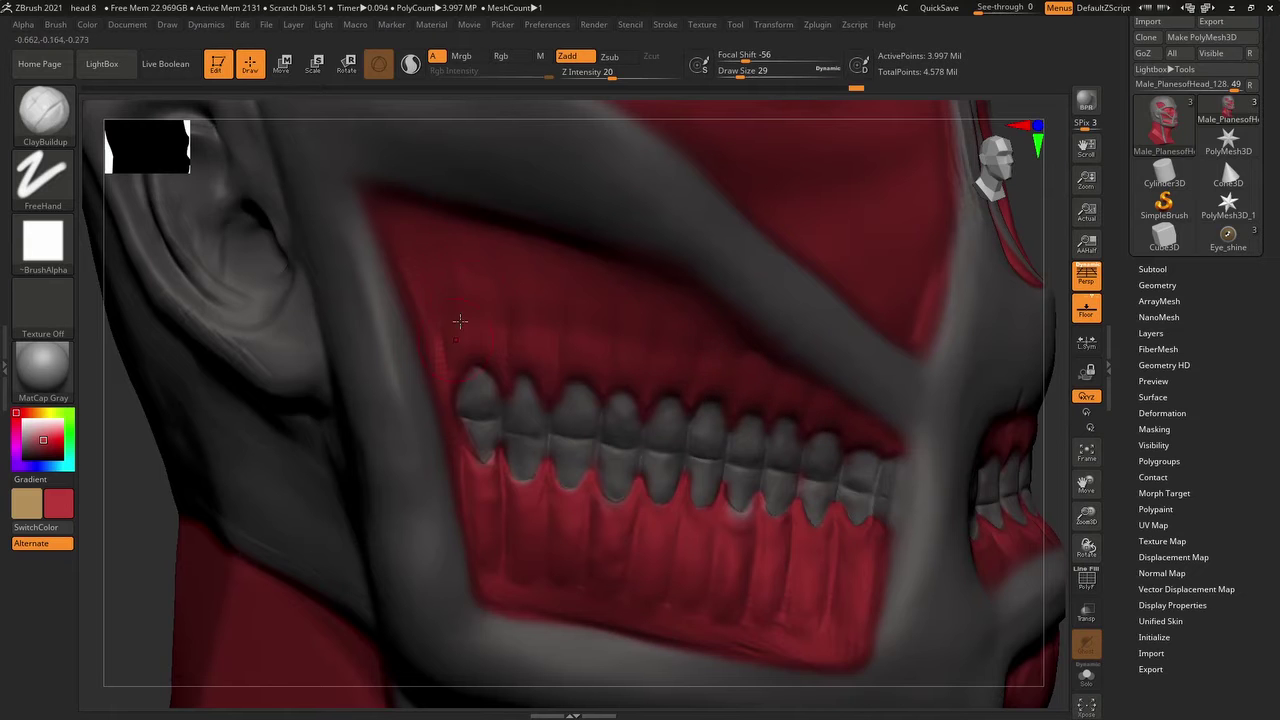
{"action": "right_click_drag", "start_coordinate": [457, 371], "coordinate": [1022, 513]}
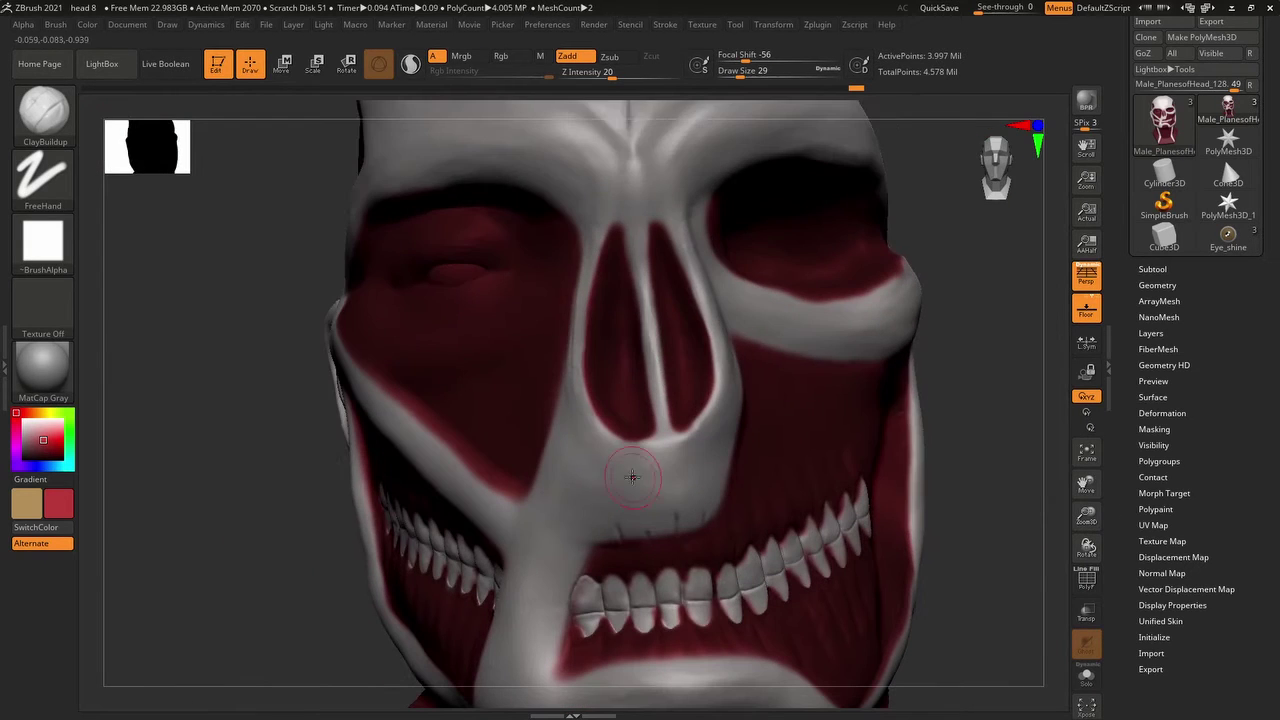
{"action": "right_click_drag", "start_coordinate": [577, 431], "coordinate": [735, 413]}
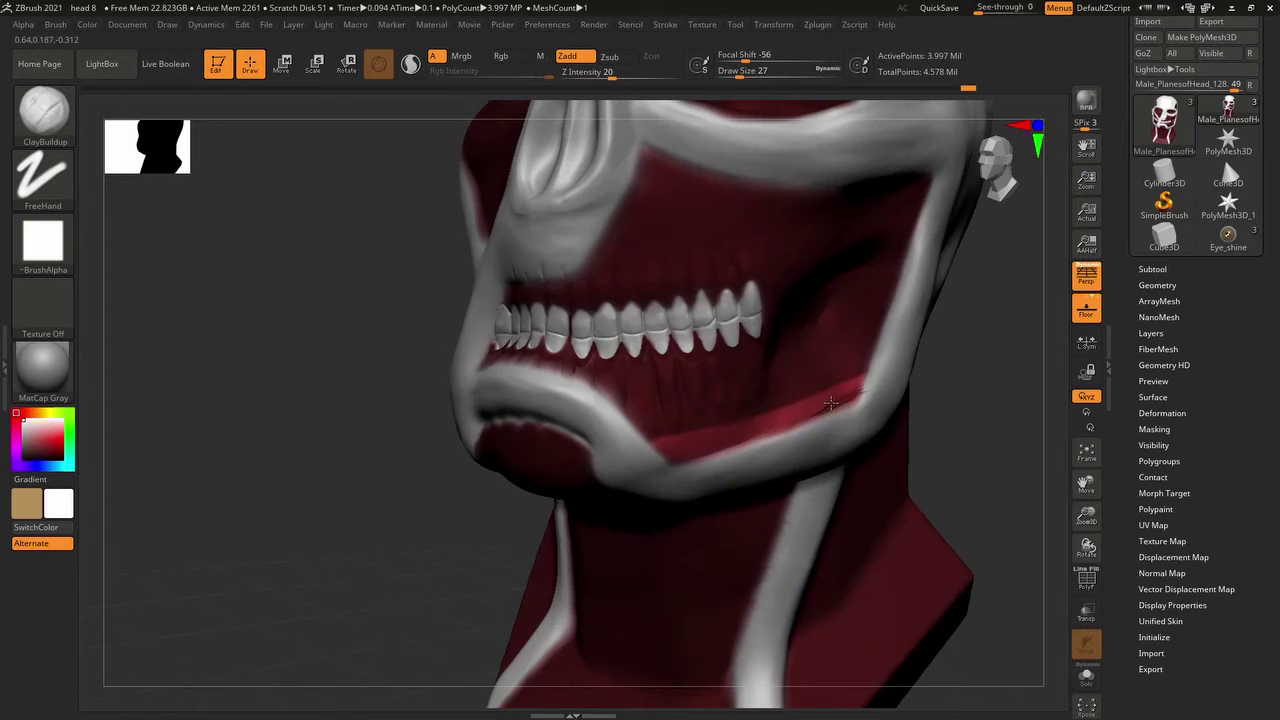
- Review the painted bust from below, front and rear, then save it as project head 10
{"action": "right_click_drag", "start_coordinate": [751, 443], "coordinate": [622, 530]}
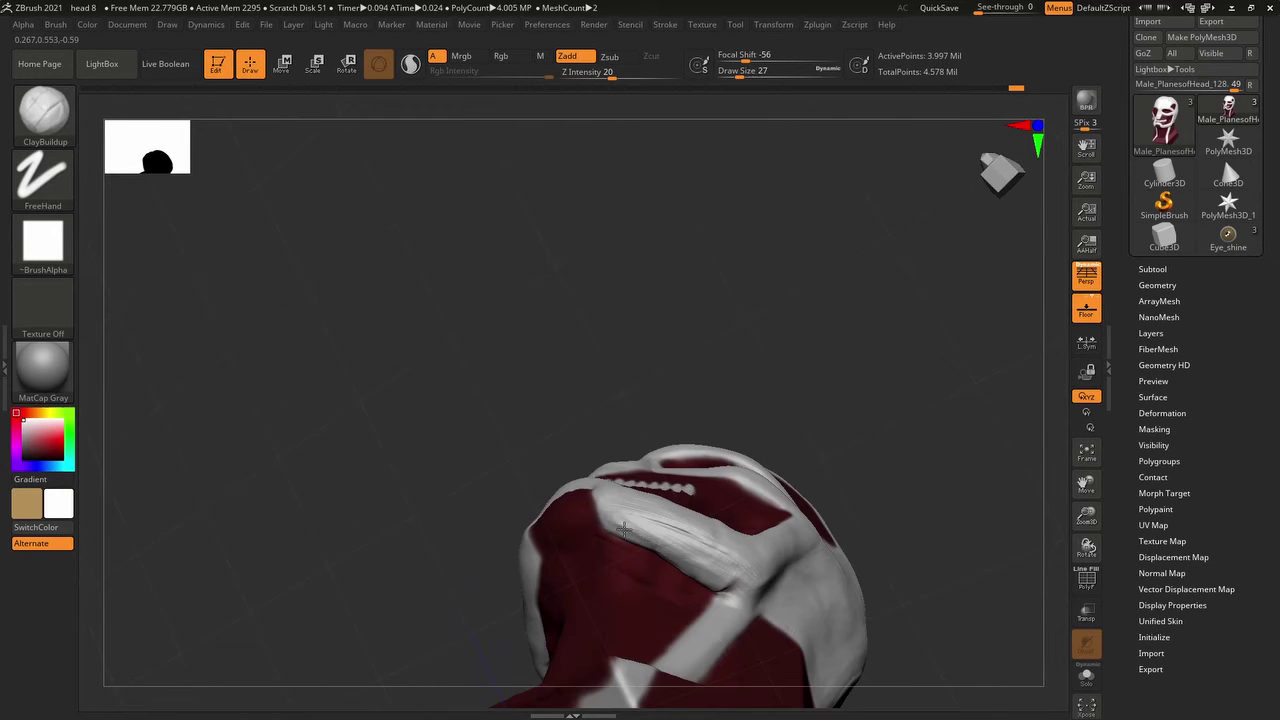
{"action": "mouse_move", "coordinate": [720, 561]}
{"action": "right_mouse_down"}
{"action": "mouse_move", "coordinate": [677, 571]}
{"action": "mouse_move", "coordinate": [692, 540]}
{"action": "mouse_move", "coordinate": [686, 469]}
{"action": "mouse_move", "coordinate": [891, 209]}
{"action": "right_mouse_up"}
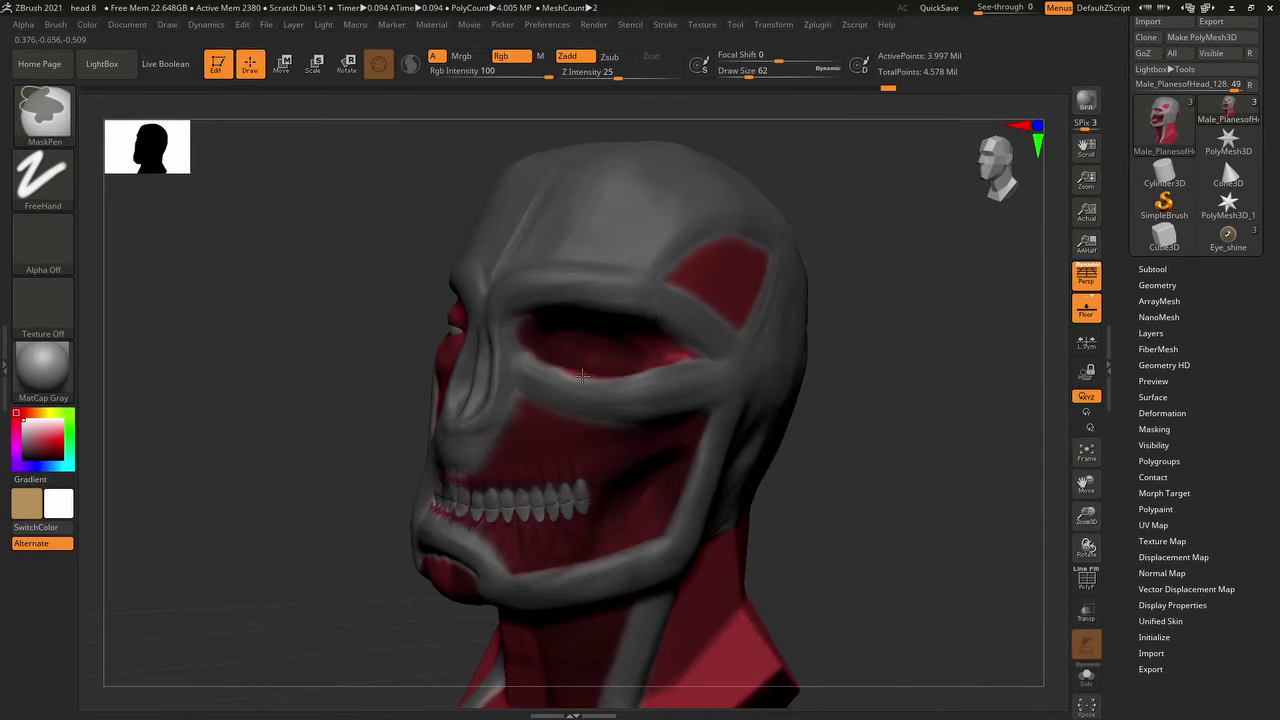
{"action": "mouse_move", "coordinate": [900, 230]}
{"action": "right_mouse_down"}
{"action": "mouse_move", "coordinate": [934, 189]}
{"action": "mouse_move", "coordinate": [740, 350]}
{"action": "mouse_move", "coordinate": [1023, 394]}
{"action": "mouse_move", "coordinate": [800, 586]}
{"action": "mouse_move", "coordinate": [790, 570]}
{"action": "mouse_move", "coordinate": [904, 321]}
{"action": "mouse_move", "coordinate": [498, 383]}
{"action": "right_mouse_up"}
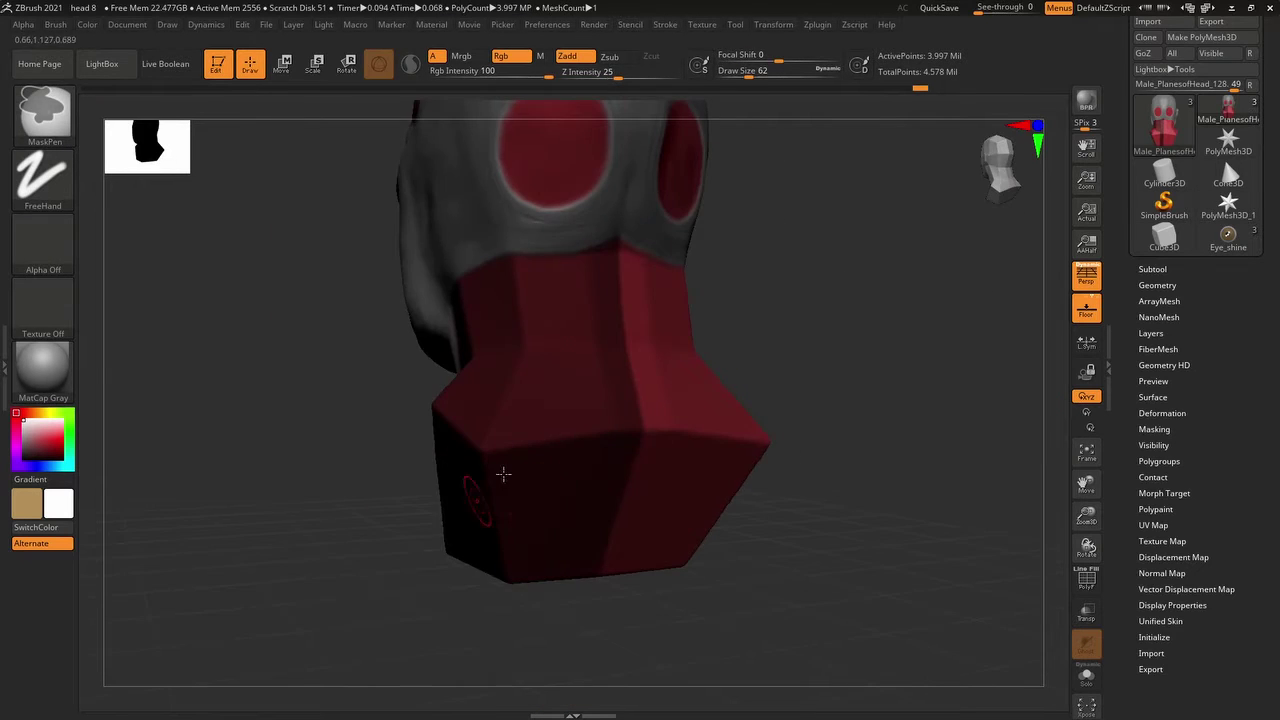
{"action": "right_click_drag", "start_coordinate": [503, 474], "coordinate": [560, 265]}
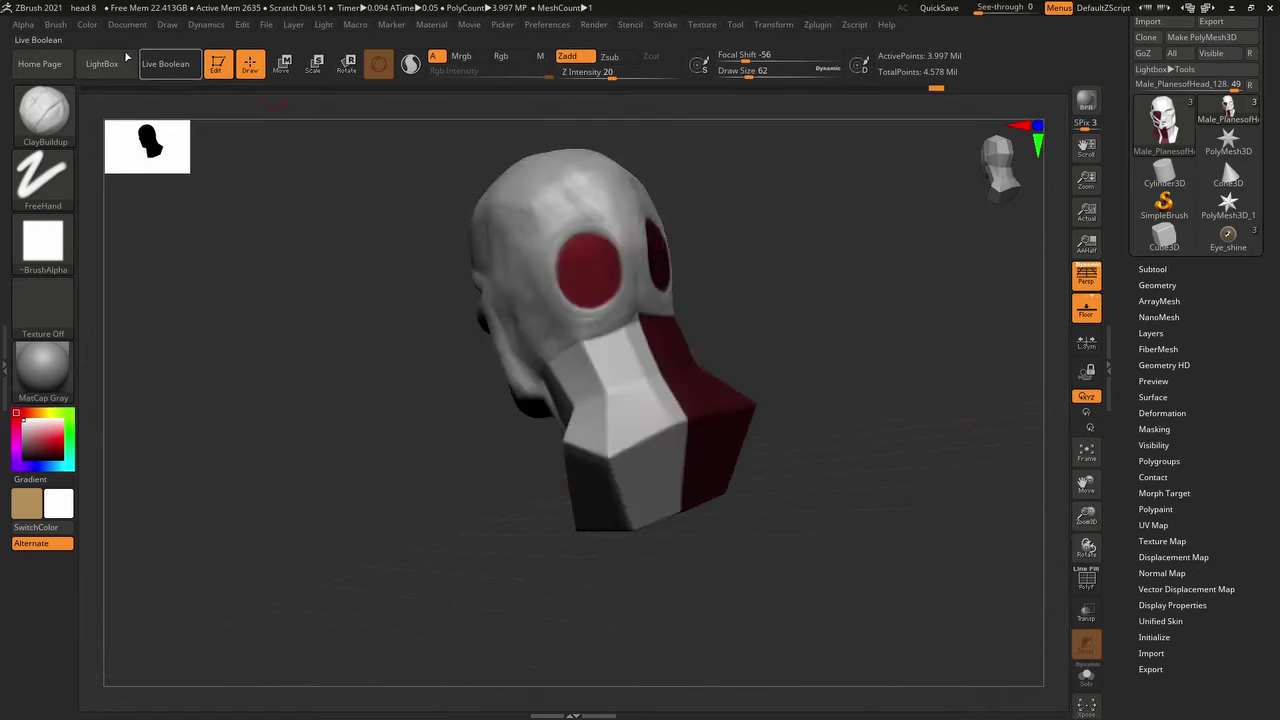
{"action": "mouse_move", "coordinate": [700, 300]}
{"action": "right_mouse_down"}
{"action": "mouse_move", "coordinate": [814, 289]}
{"action": "mouse_move", "coordinate": [811, 323]}
{"action": "mouse_move", "coordinate": [637, 343]}
{"action": "mouse_move", "coordinate": [814, 394]}
{"action": "right_mouse_up"}
{"action": "key", "text": "ctrl+s"}
{"action": "key", "text": "Return"}
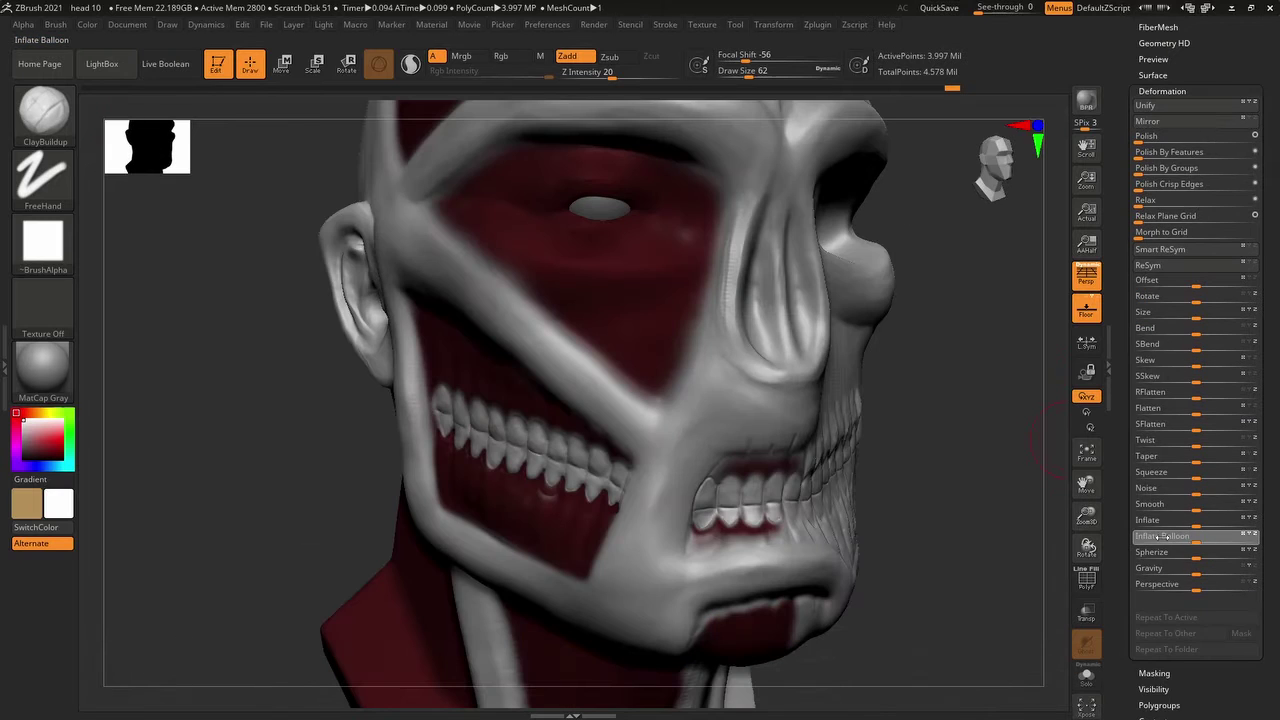
{"action": "left_click_drag", "start_coordinate": [1163, 537], "coordinate": [1221, 542]}
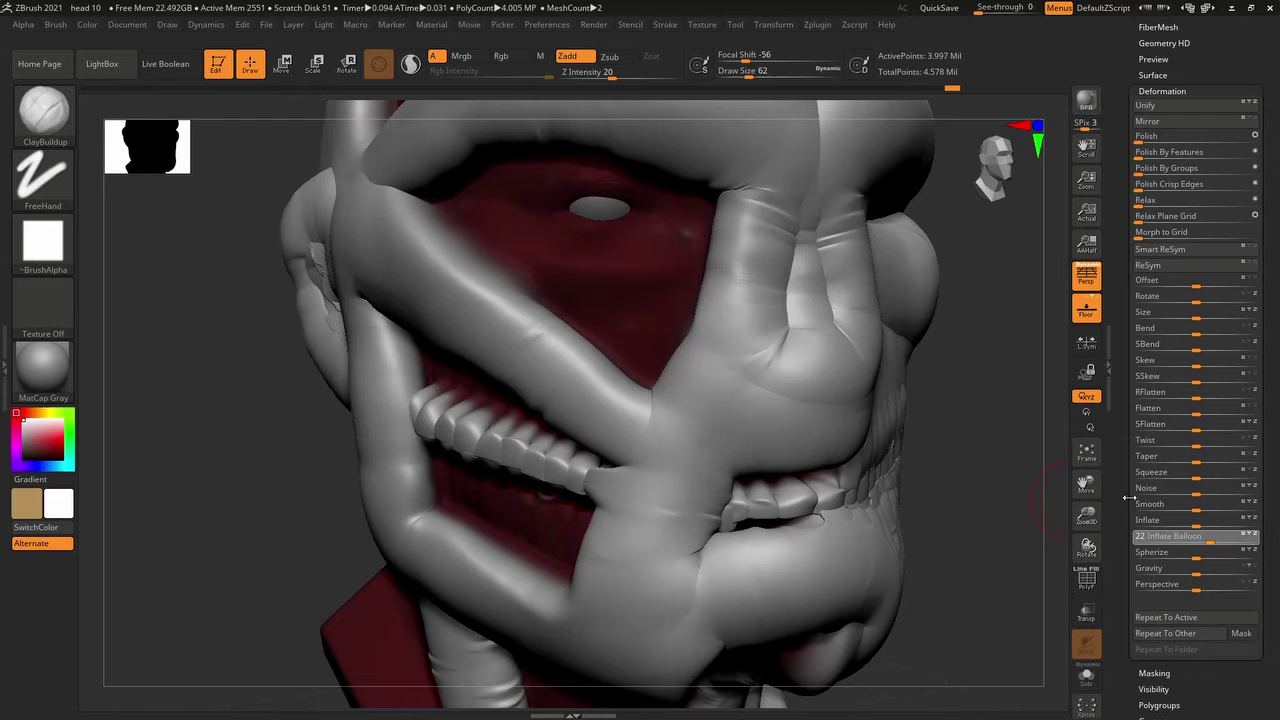
{"action": "key", "text": "f"}
{"action": "left_click_drag", "start_coordinate": [786, 377], "coordinate": [833, 334]}
{"action": "key", "text": "ctrl+z"}
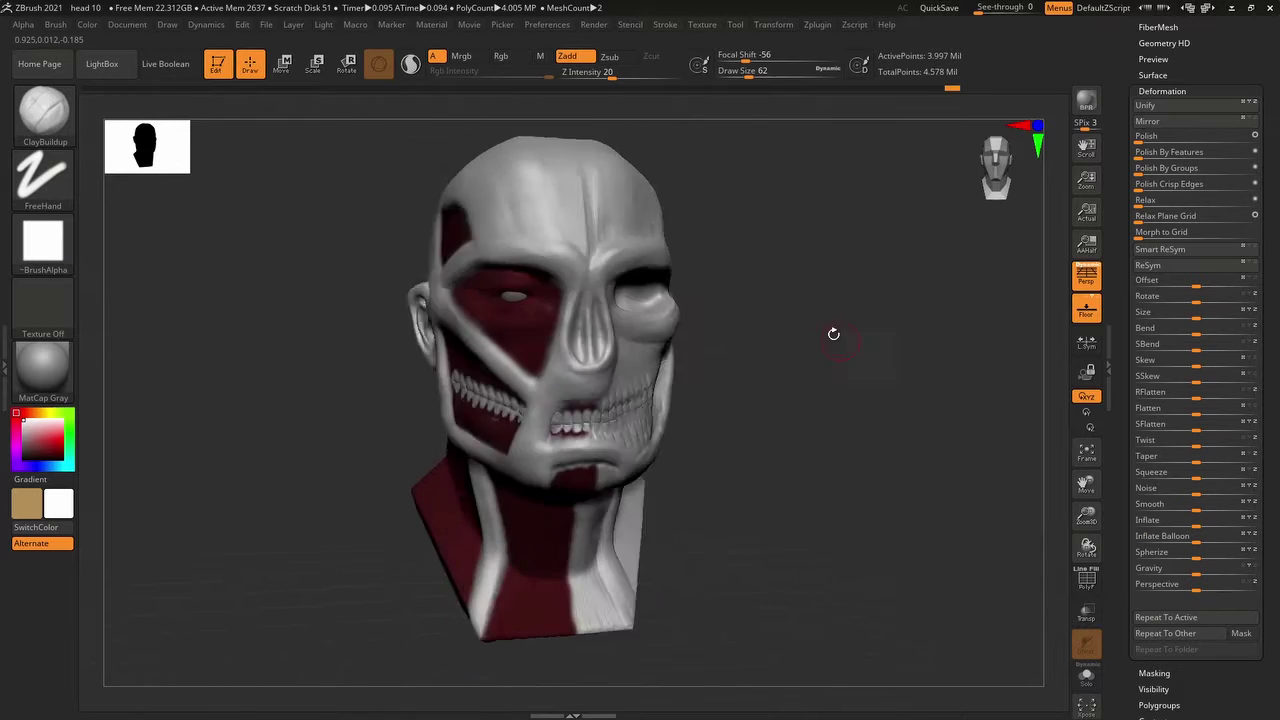
{"action": "left_click_drag", "start_coordinate": [876, 402], "coordinate": [634, 273]}
{"action": "left_click_drag", "start_coordinate": [369, 146], "coordinate": [808, 325]}
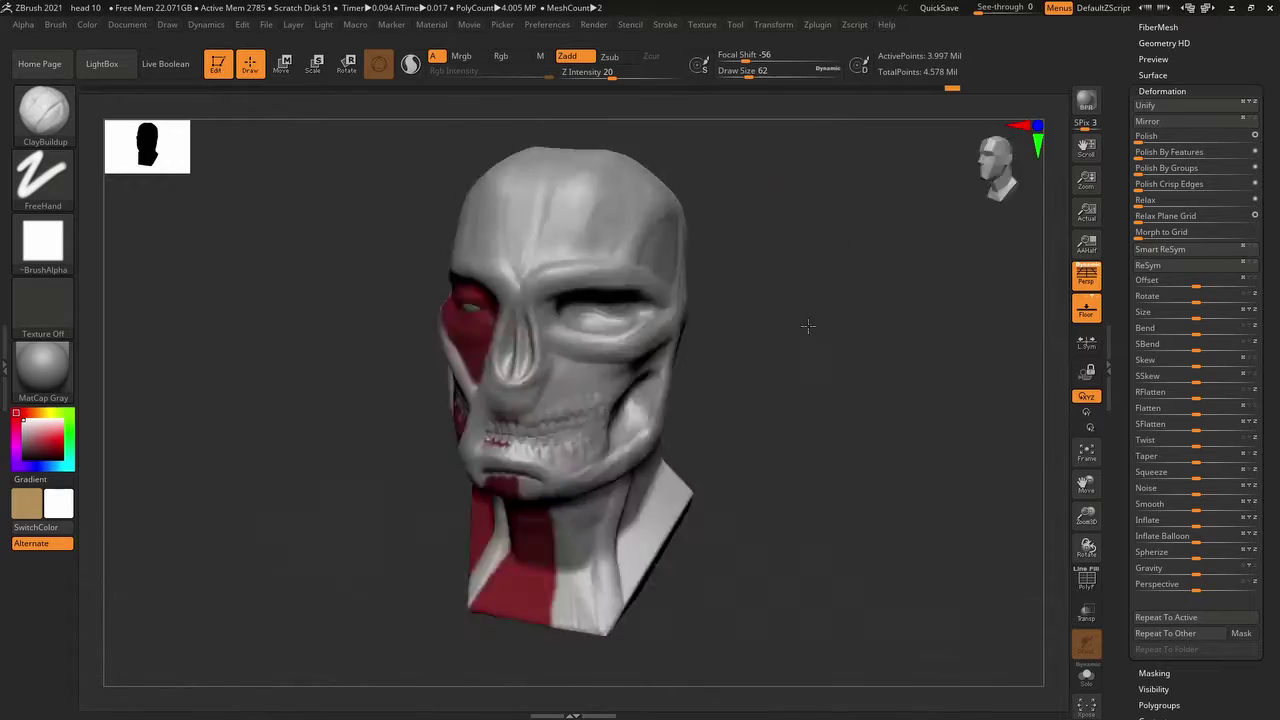
{"action": "left_click_drag", "start_coordinate": [761, 283], "coordinate": [815, 383]}
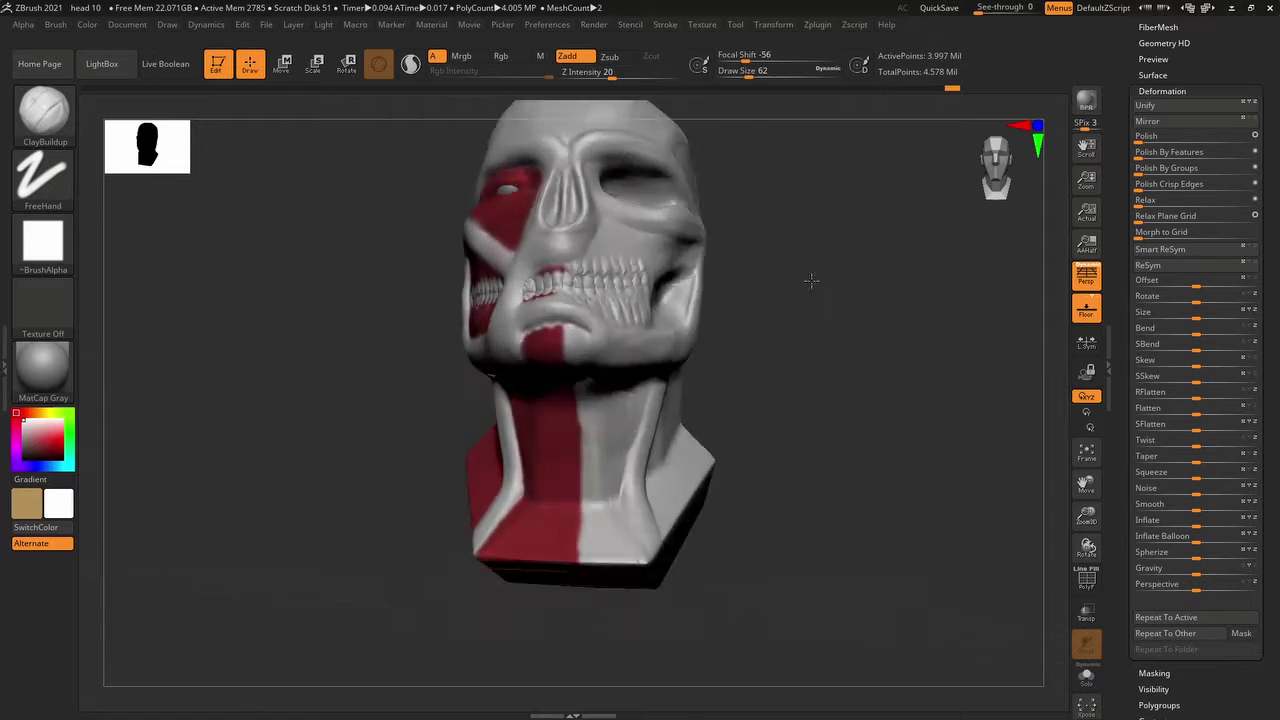
{"action": "mouse_move", "coordinate": [809, 280]}
{"action": "left_mouse_down"}
{"action": "mouse_move", "coordinate": [840, 320]}
{"action": "mouse_move", "coordinate": [795, 271]}
{"action": "mouse_move", "coordinate": [700, 320]}
{"action": "mouse_move", "coordinate": [563, 340]}
{"action": "mouse_move", "coordinate": [540, 254]}
{"action": "mouse_move", "coordinate": [433, 505]}
{"action": "mouse_move", "coordinate": [465, 495]}
{"action": "mouse_move", "coordinate": [620, 552]}
{"action": "mouse_move", "coordinate": [605, 480]}
{"action": "mouse_move", "coordinate": [659, 326]}
{"action": "left_mouse_up"}
{"action": "mouse_move", "coordinate": [43, 370]}
{"action": "key", "text": "shift"}
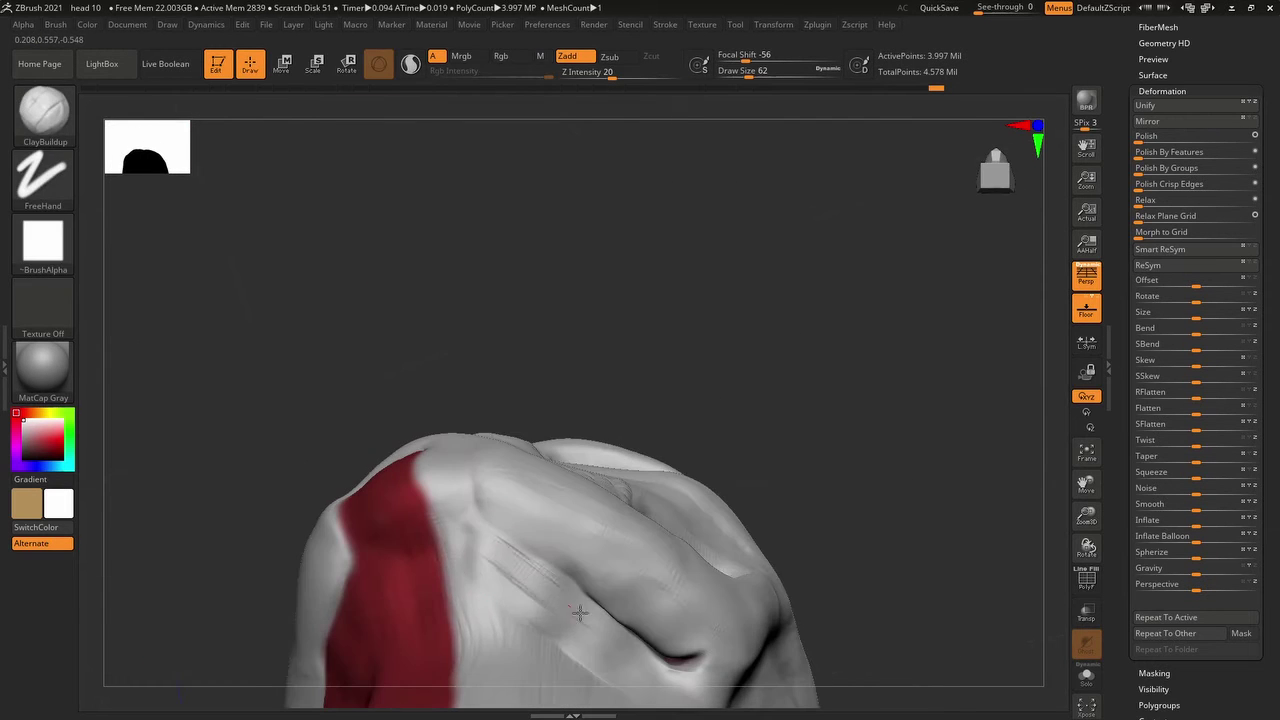
- Smooth the surface along the mouth crease and switch to the Move brush
{"action": "scroll", "coordinate": [677, 555], "scroll_direction": "up", "scroll_amount": 3}
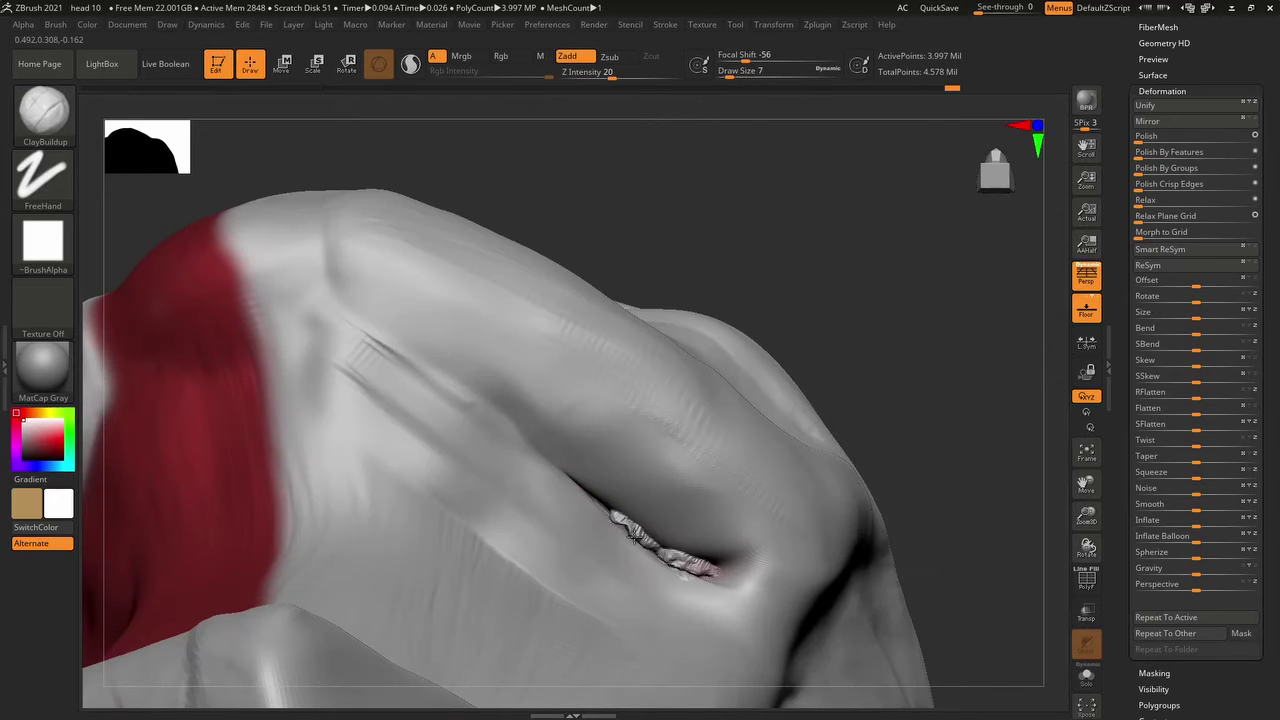
{"action": "left_click_drag", "start_coordinate": [633, 535], "coordinate": [607, 521], "text": "shift"}
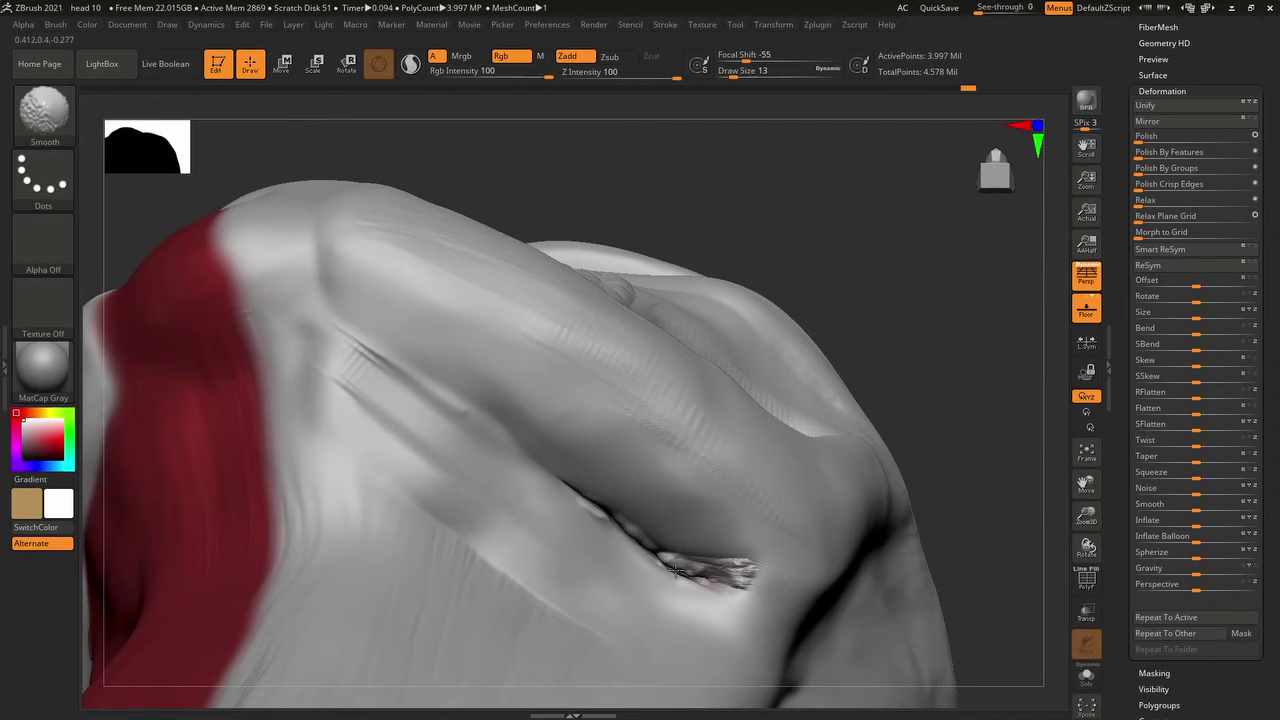
{"action": "right_click_drag", "start_coordinate": [603, 517], "coordinate": [646, 556]}
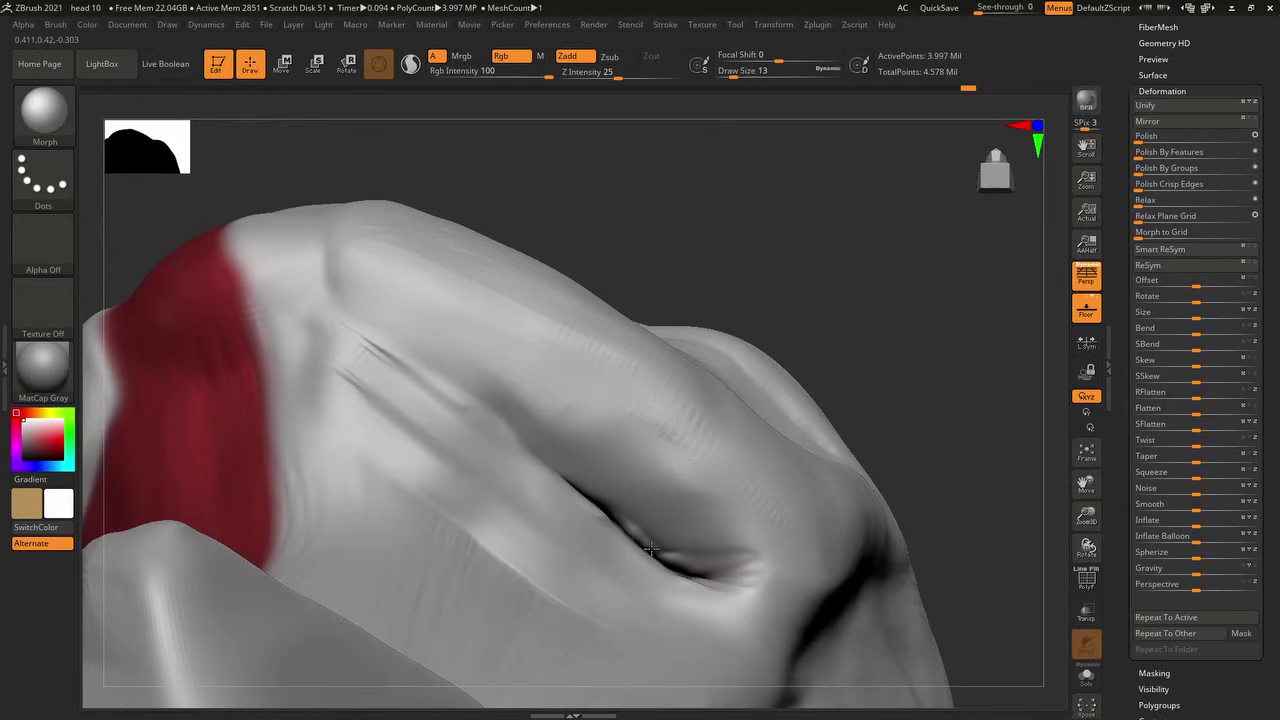
{"action": "key", "text": "b"}
{"action": "key", "text": "m"}
{"action": "key", "text": "v"}
- Redo the incised crease line and the following smoothing and clay buildup strokes
{"action": "key", "text": "ctrl+shift+z"}
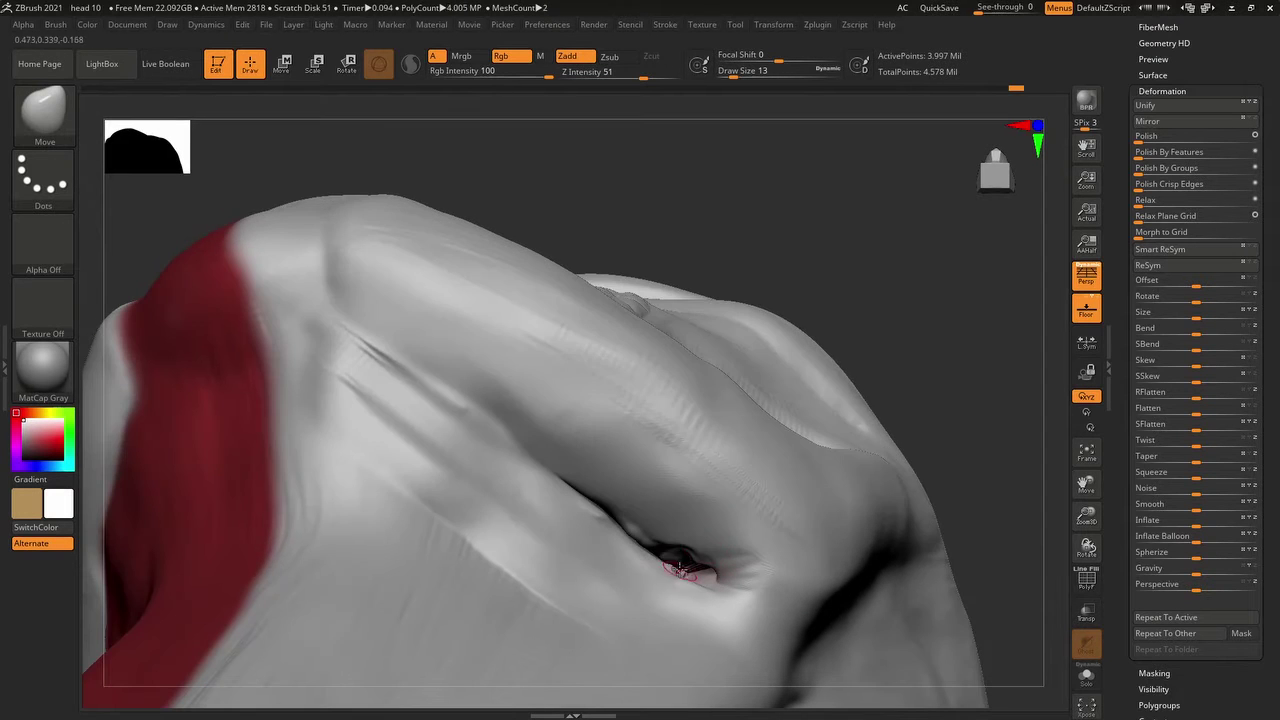
{"action": "left_click_drag", "start_coordinate": [615, 515], "coordinate": [675, 545], "text": "shift"}
{"action": "key", "text": "ctrl+shift+z"}
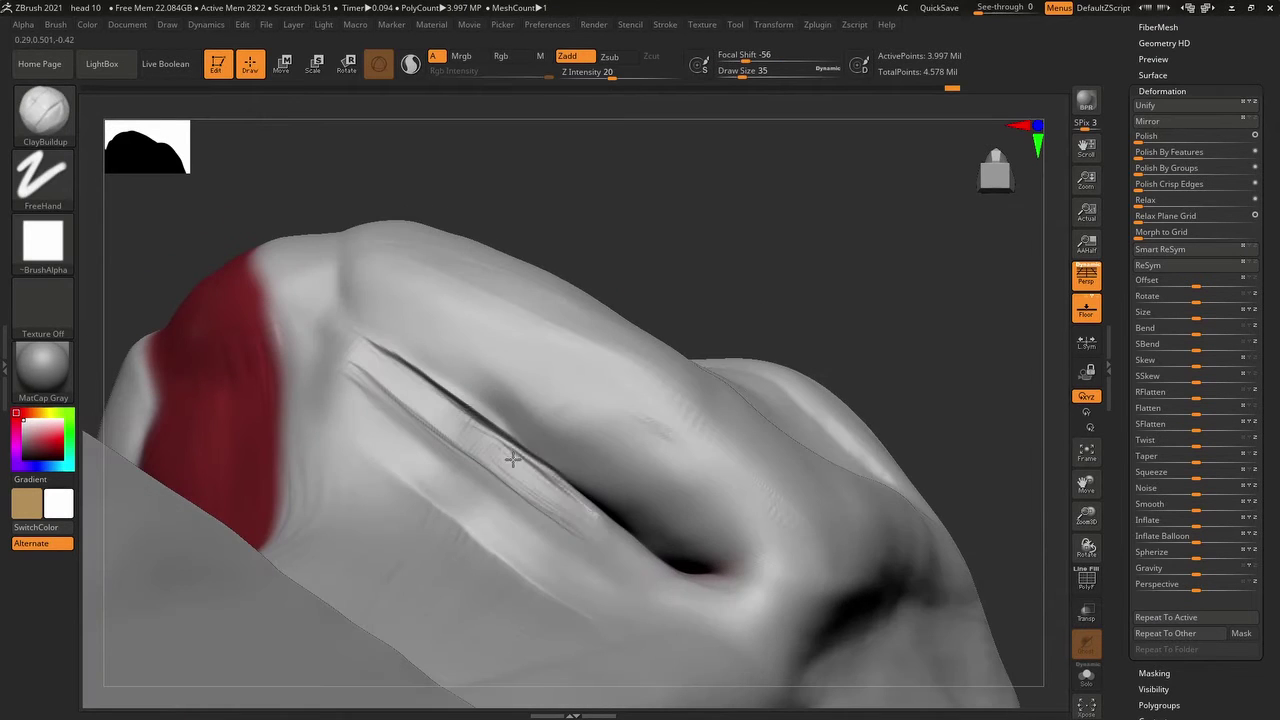
{"action": "key", "text": "ctrl+shift+z"}
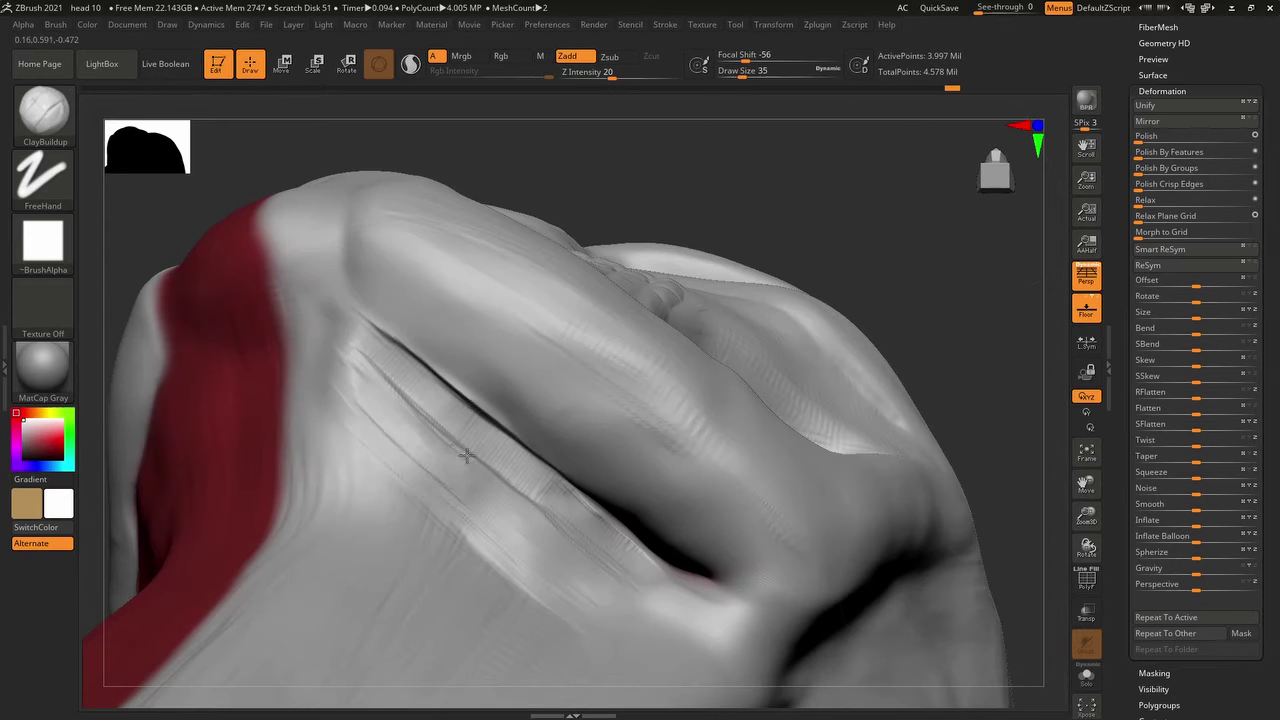
{"action": "key", "text": "ctrl+shift+z"}
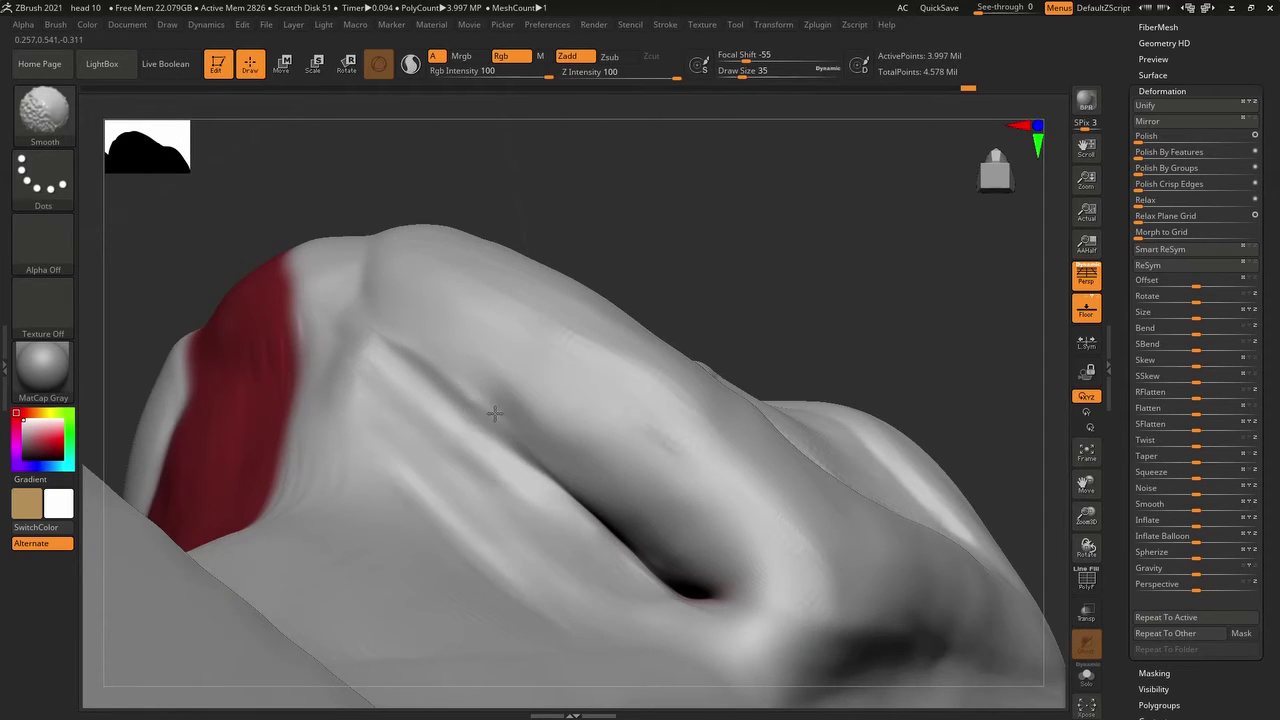
{"action": "key", "text": "ctrl+shift+z"}
{"action": "key", "text": "ctrl+shift+z"}
{"action": "key", "text": "ctrl+shift+z"}
{"action": "key", "text": "ctrl+shift+z"}
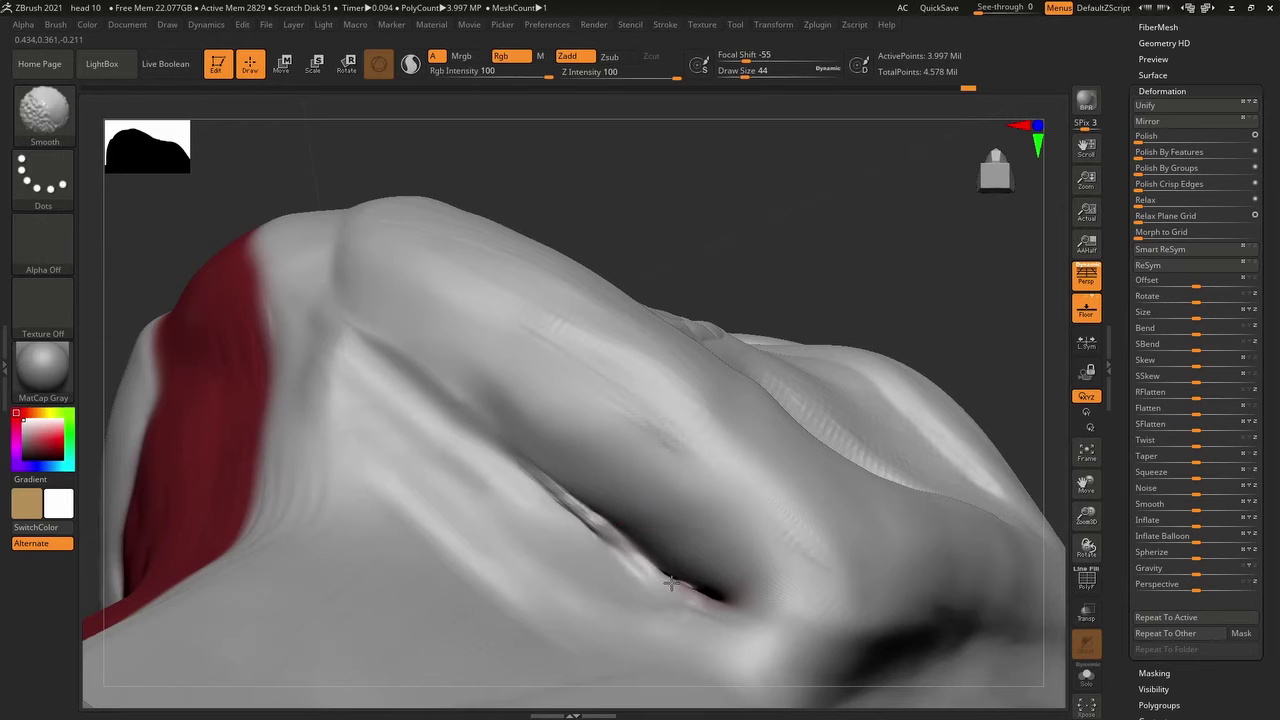
{"action": "key", "text": "ctrl+shift+z"}
{"action": "key", "text": "ctrl+shift+z"}
{"action": "key", "text": "ctrl+shift+z"}
{"action": "key", "text": "ctrl+shift+z"}
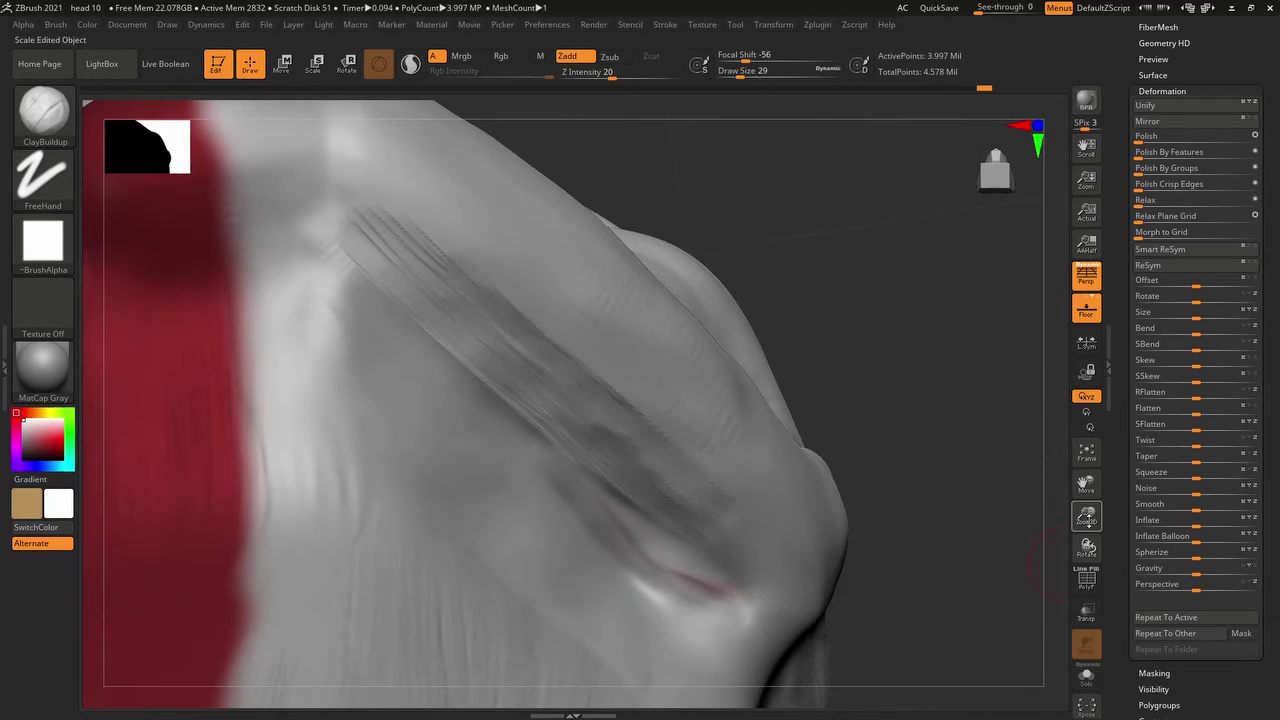
{"action": "key", "text": "ctrl+shift+z"}
{"action": "key", "text": "ctrl+shift+z"}
{"action": "key", "text": "ctrl+shift+z"}
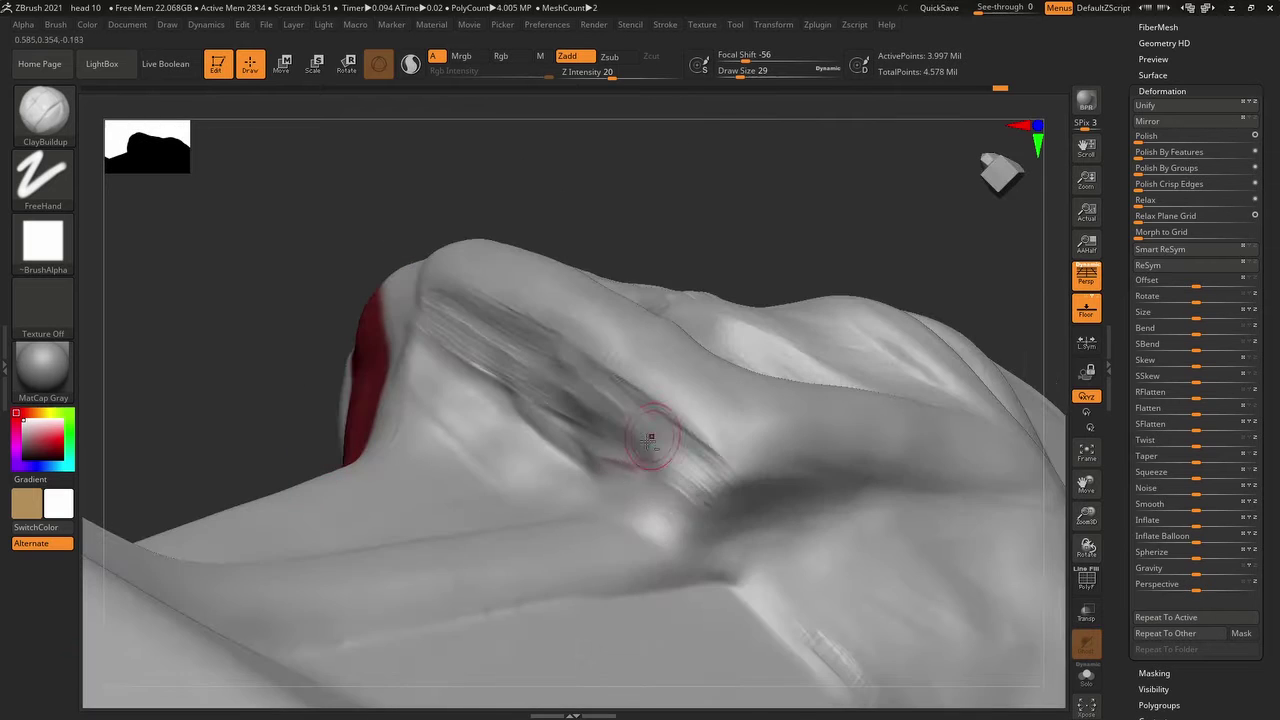
{"action": "key", "text": "ctrl+shift+z"}
{"action": "key", "text": "ctrl+shift+z"}
{"action": "key", "text": "ctrl+shift+z"}
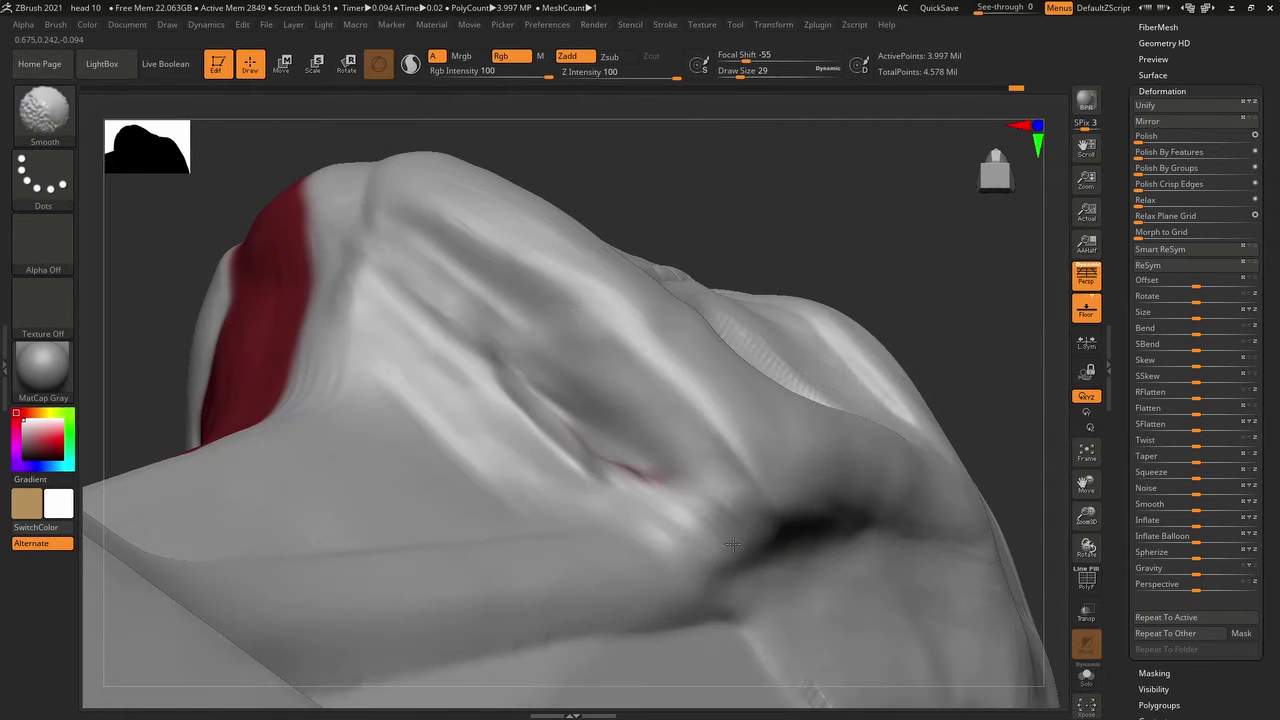
{"action": "key", "text": "ctrl+shift+z"}
{"action": "key", "text": "ctrl+shift+z"}
{"action": "key", "text": "ctrl+shift+z"}
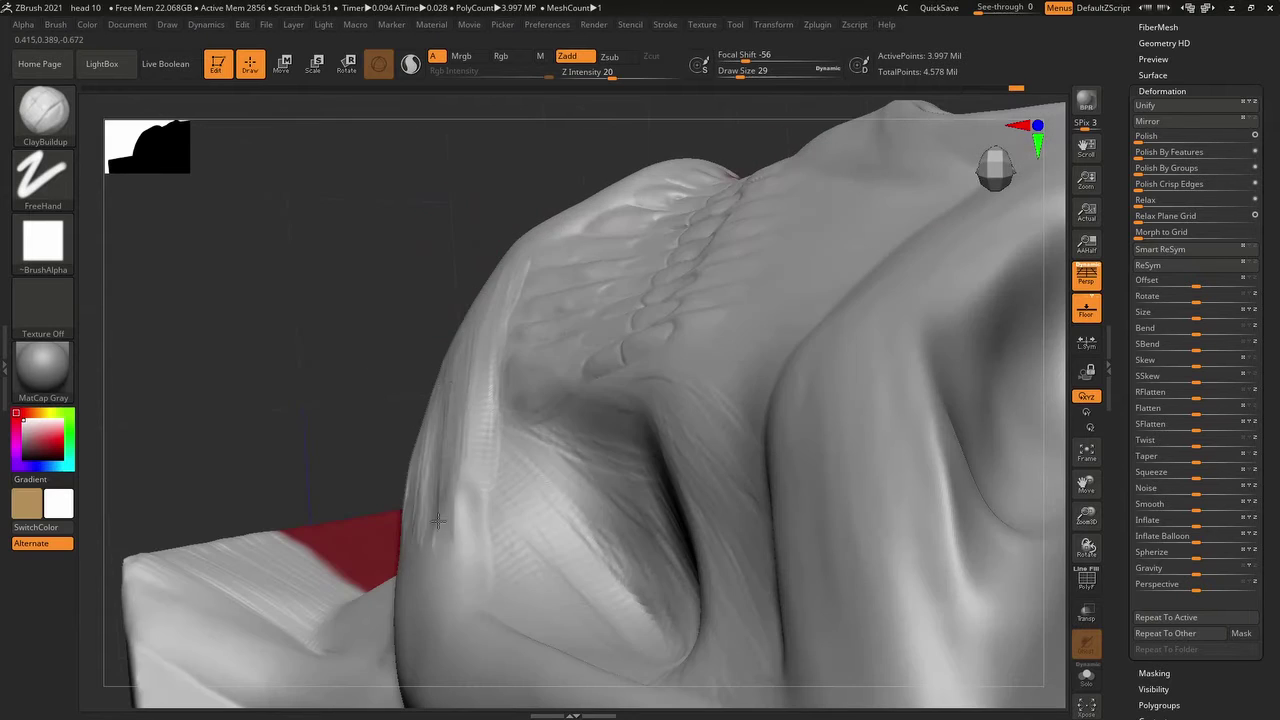
{"action": "key", "text": "ctrl+shift+z"}
{"action": "key", "text": "ctrl+shift+z"}
{"action": "key", "text": "ctrl+shift+z"}
{"action": "key", "text": "ctrl+shift+z"}
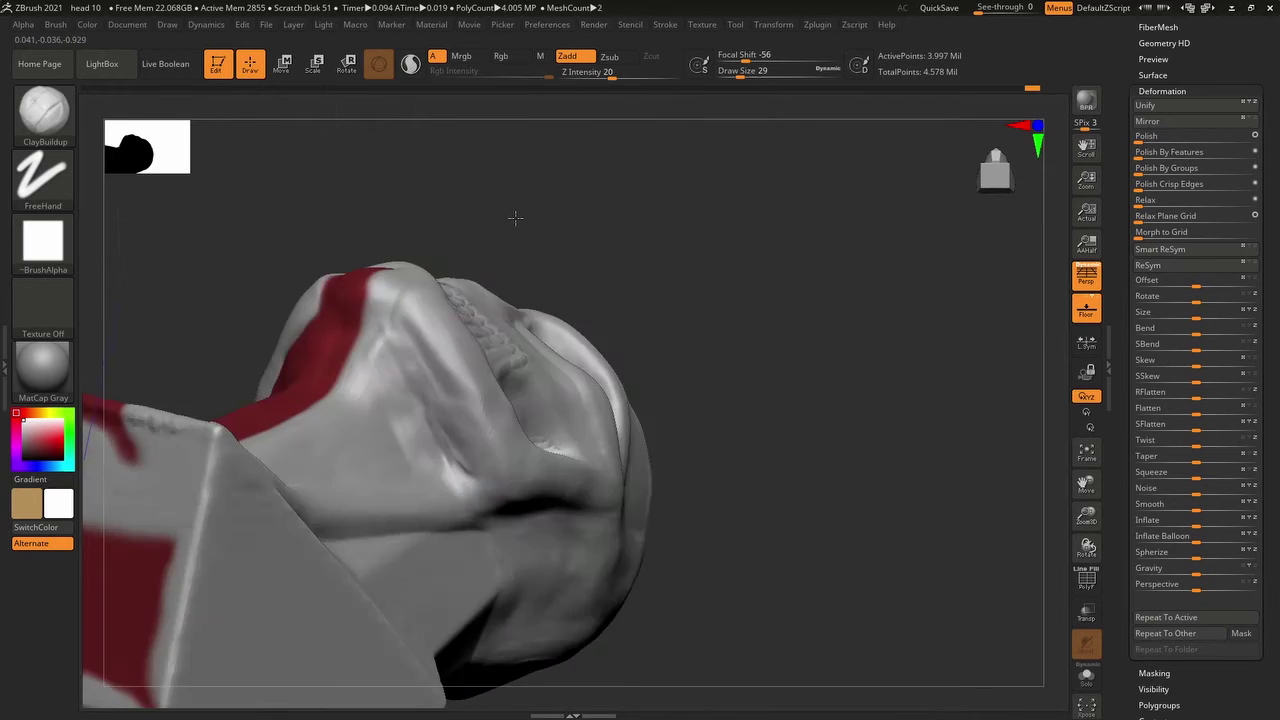
- Redo the neck fibre strokes, smoothing and crease detail at the mouth corner
{"action": "key", "text": "ctrl+shift+z"}
{"action": "key", "text": "ctrl+shift+z"}
{"action": "key", "text": "ctrl+shift+z"}
{"action": "key", "text": "ctrl+shift+z"}
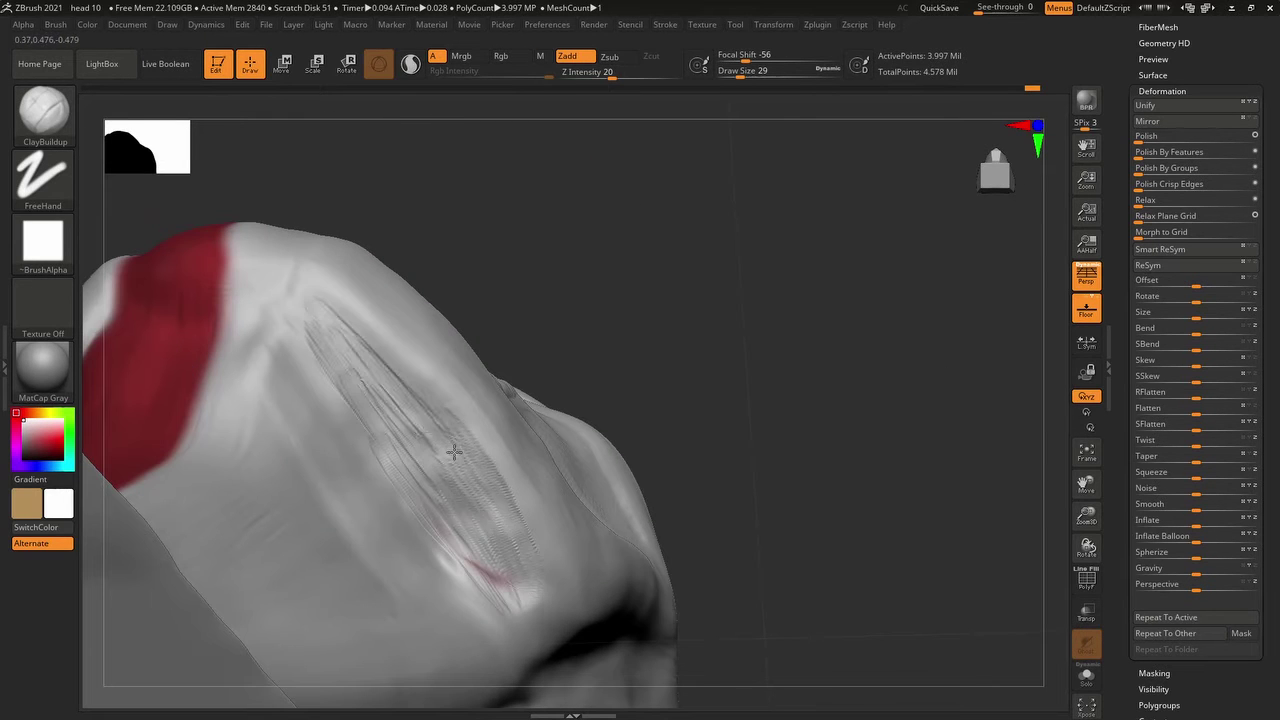
{"action": "key", "text": "ctrl+shift+z"}
{"action": "key", "text": "ctrl+shift+z"}
{"action": "key", "text": "ctrl+shift+z"}
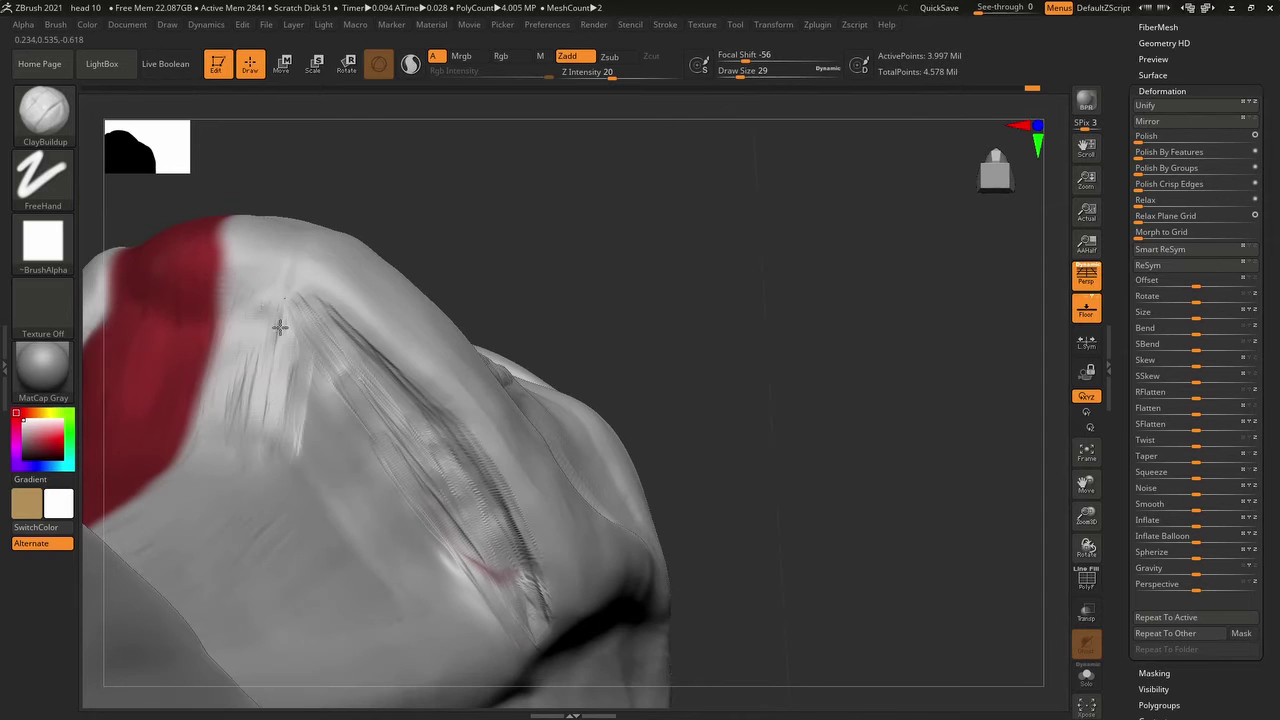
{"action": "key", "text": "ctrl+shift+z"}
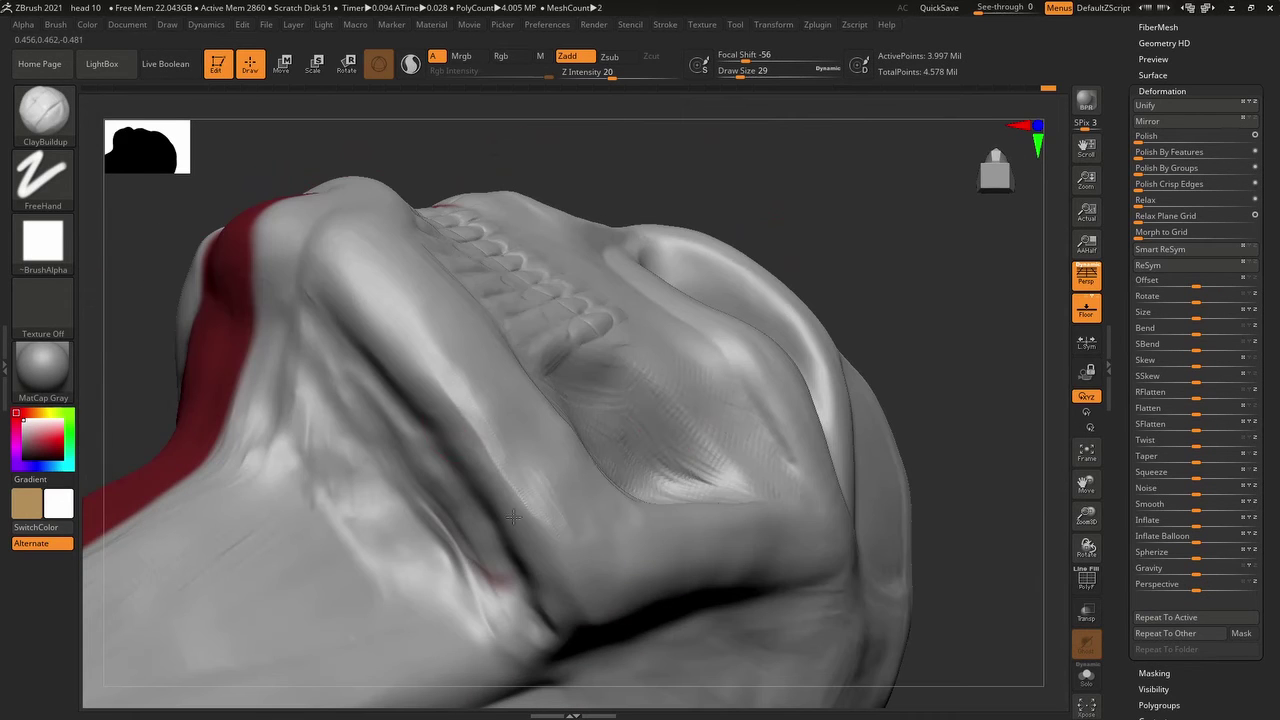
{"action": "key", "text": "ctrl+shift+z"}
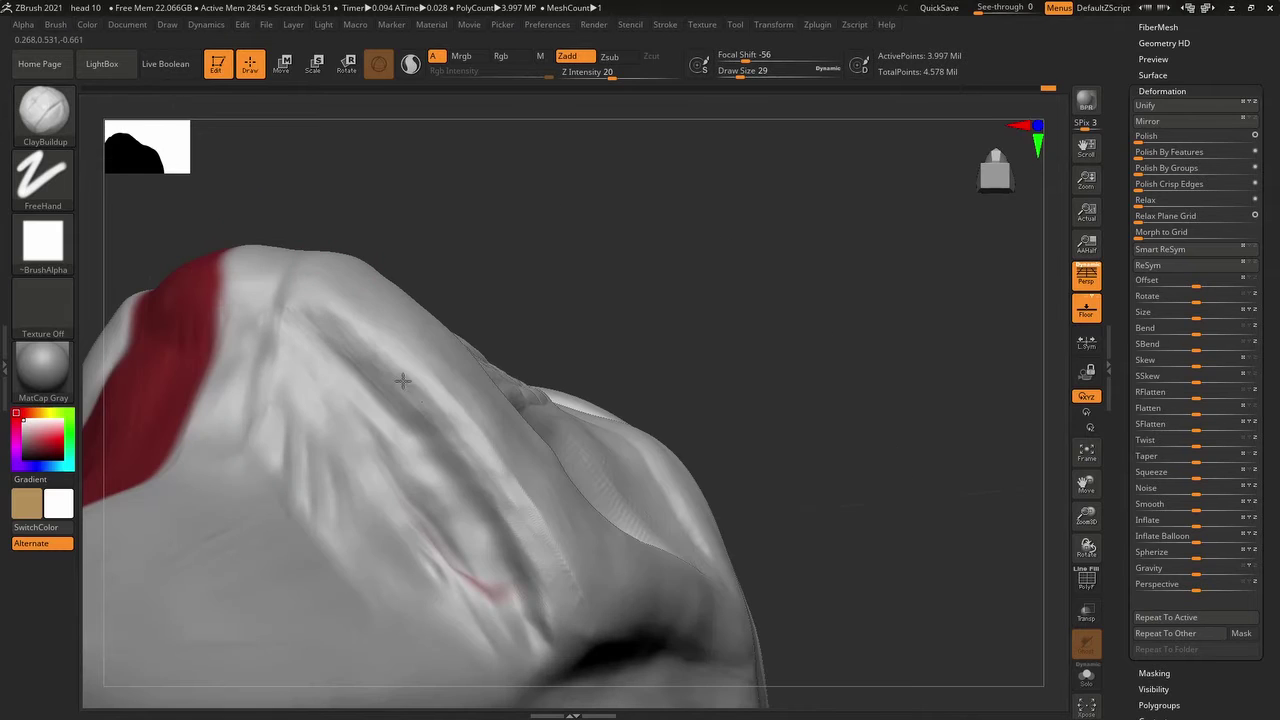
{"action": "key", "text": "ctrl+shift+z"}
{"action": "key", "text": "ctrl+shift+z"}
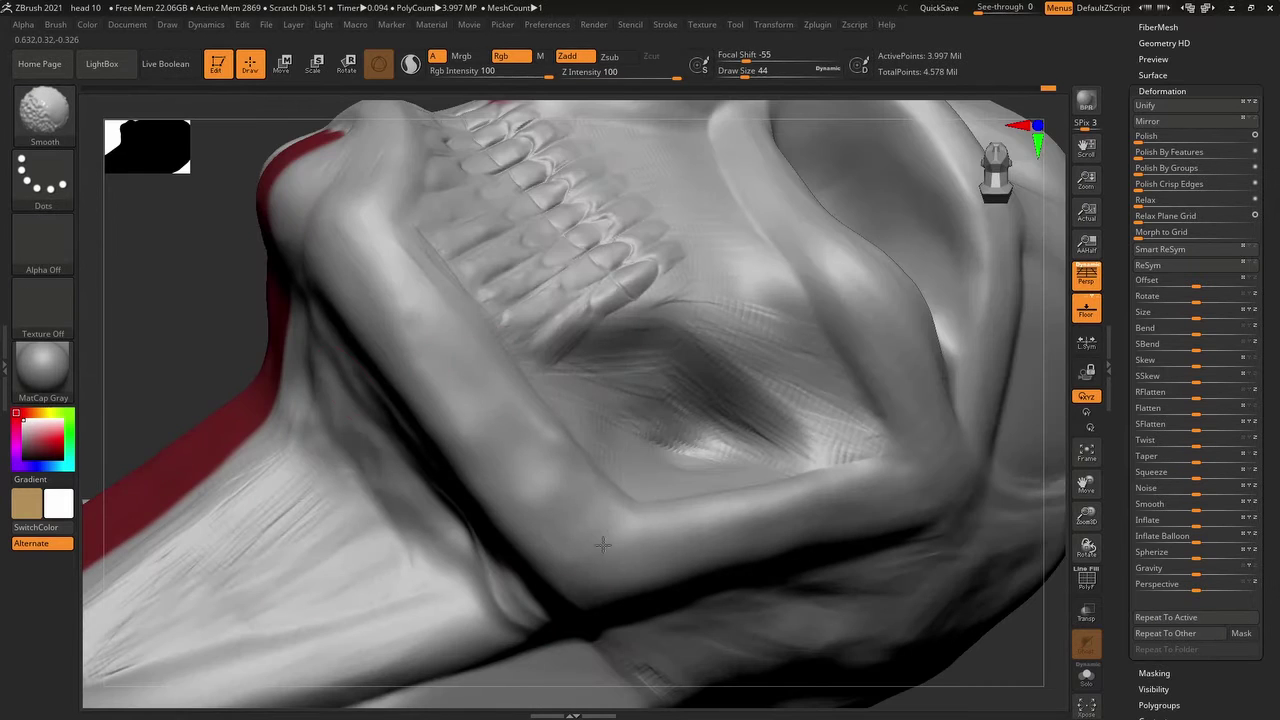
{"action": "key", "text": "ctrl+shift+z"}
{"action": "key", "text": "ctrl+shift+z"}
{"action": "key", "text": "ctrl+shift+z"}
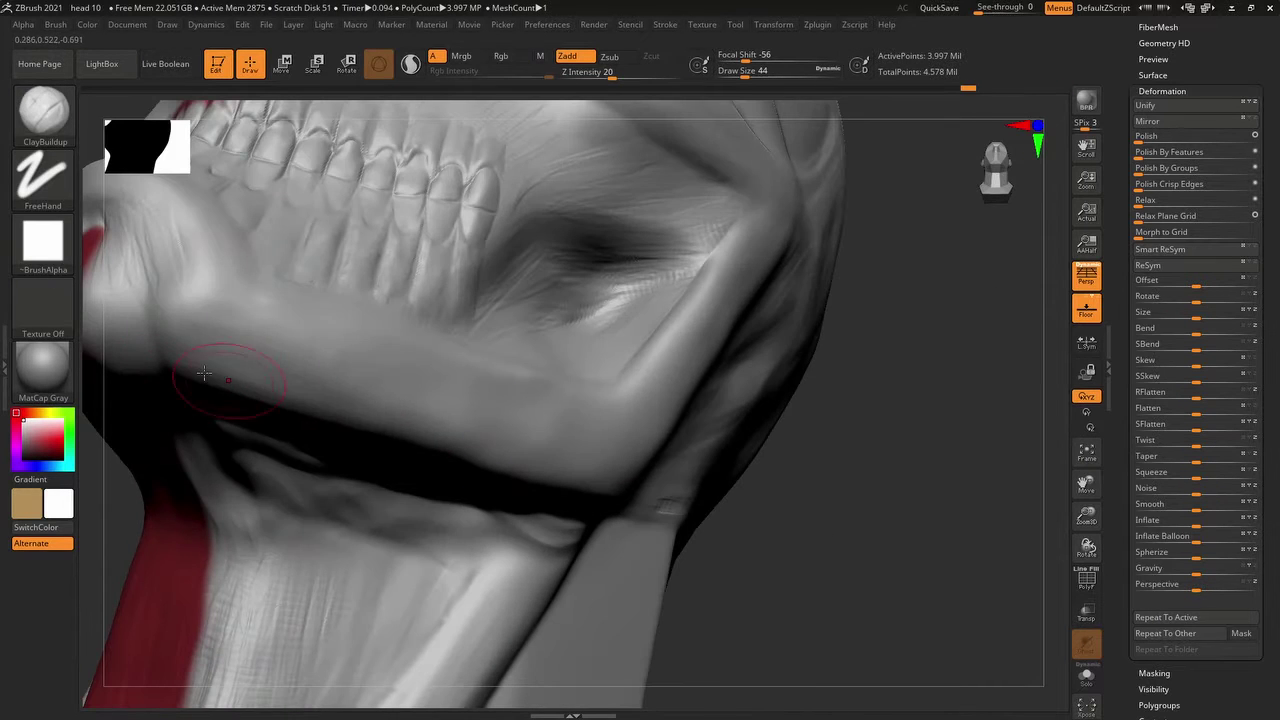
{"action": "key", "text": "ctrl+shift+z"}
{"action": "key", "text": "ctrl+shift+z"}
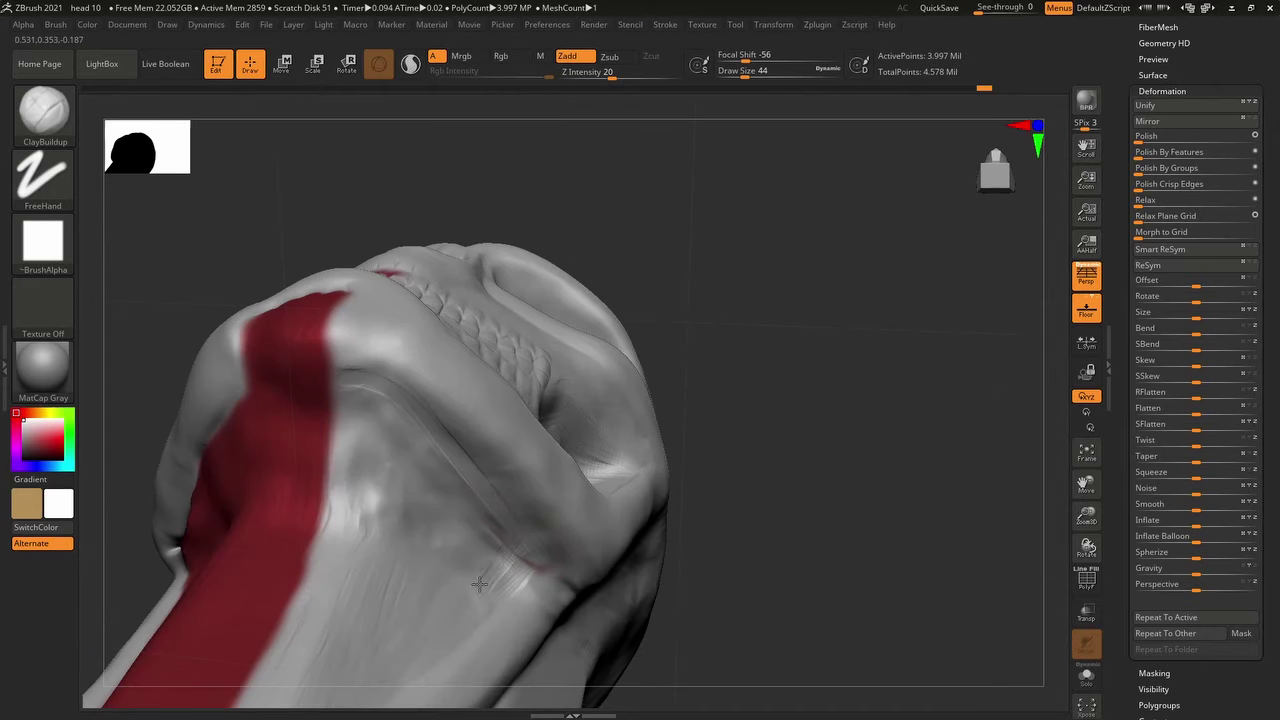
{"action": "key", "text": "ctrl+shift+z"}
{"action": "key", "text": "ctrl+shift+z"}
{"action": "key", "text": "ctrl+shift+z"}
{"action": "key", "text": "ctrl+shift+z"}
{"action": "key", "text": "ctrl+shift+z"}
{"action": "key", "text": "ctrl+shift+z"}
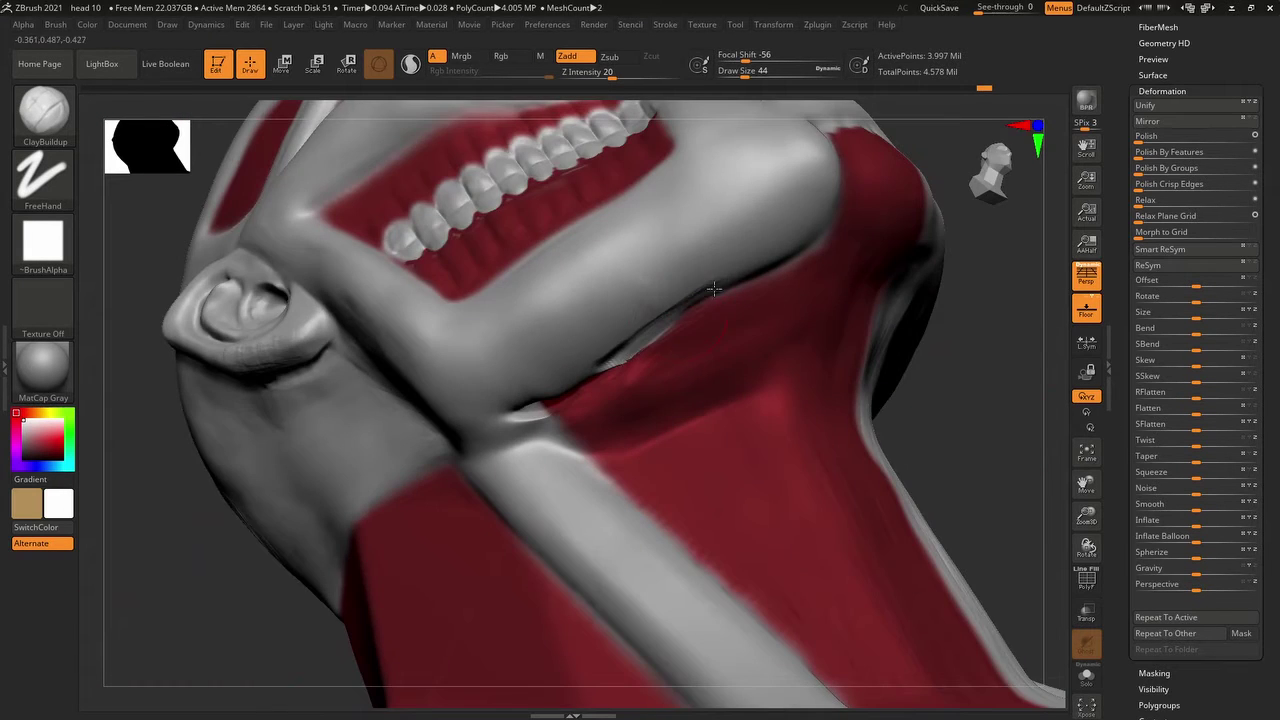
{"action": "key", "text": "ctrl+shift+z"}
{"action": "key", "text": "ctrl+shift+z"}
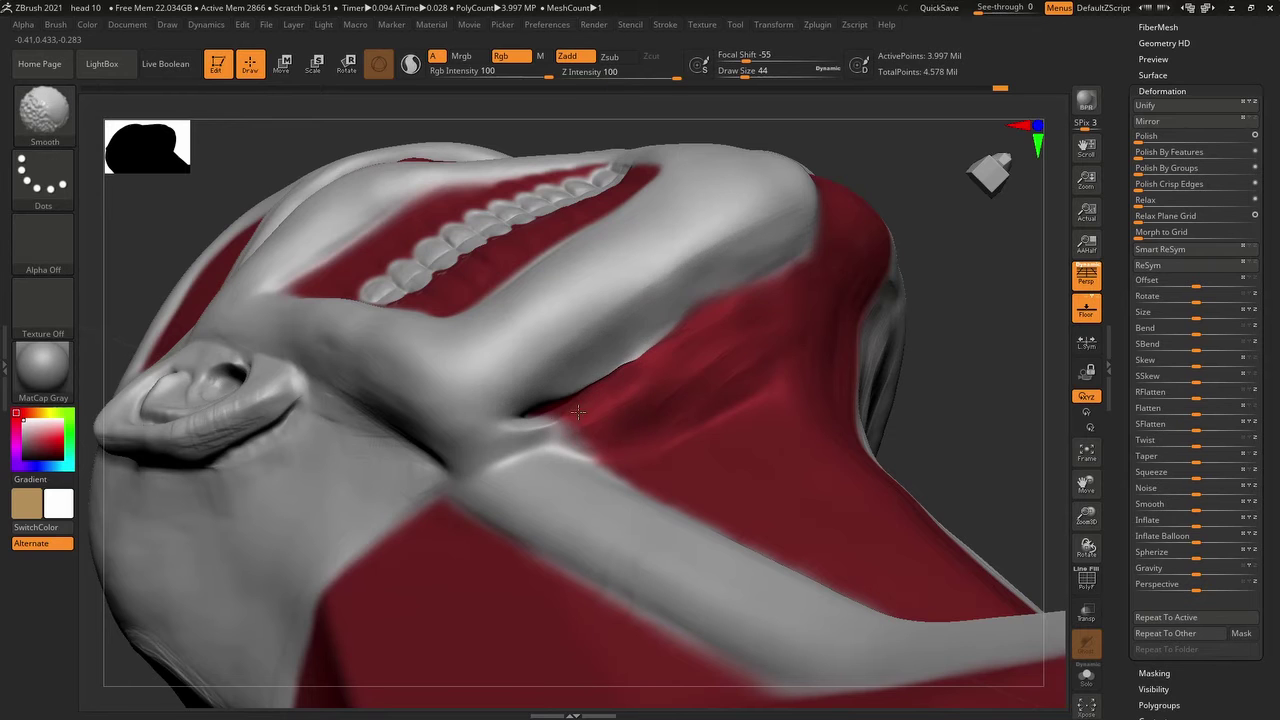
{"action": "key", "text": "ctrl+shift+z"}
{"action": "key", "text": "ctrl+shift+z"}
{"action": "key", "text": "ctrl+shift+z"}
{"action": "key", "text": "ctrl+shift+z"}
{"action": "key", "text": "ctrl+shift+z"}
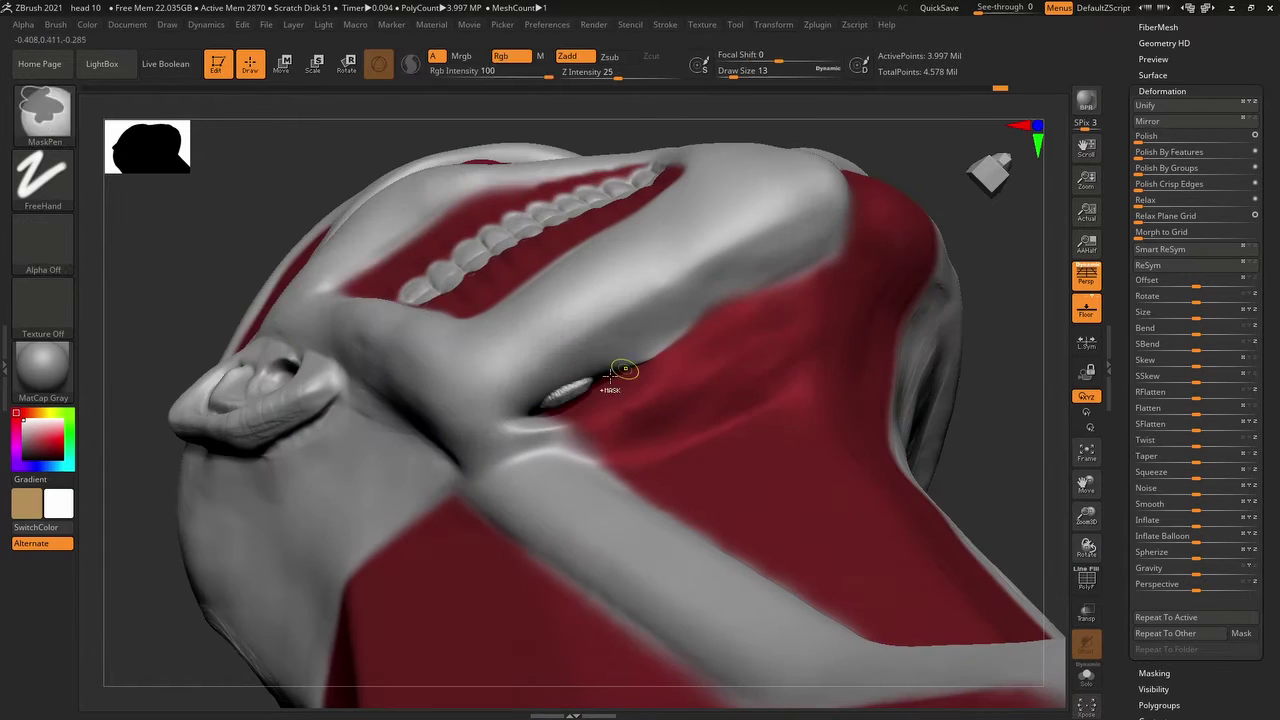
{"action": "key", "text": "ctrl+shift+z"}
{"action": "key", "text": "ctrl+shift+z"}
{"action": "key", "text": "ctrl+shift+z"}
{"action": "key", "text": "ctrl+shift+z"}
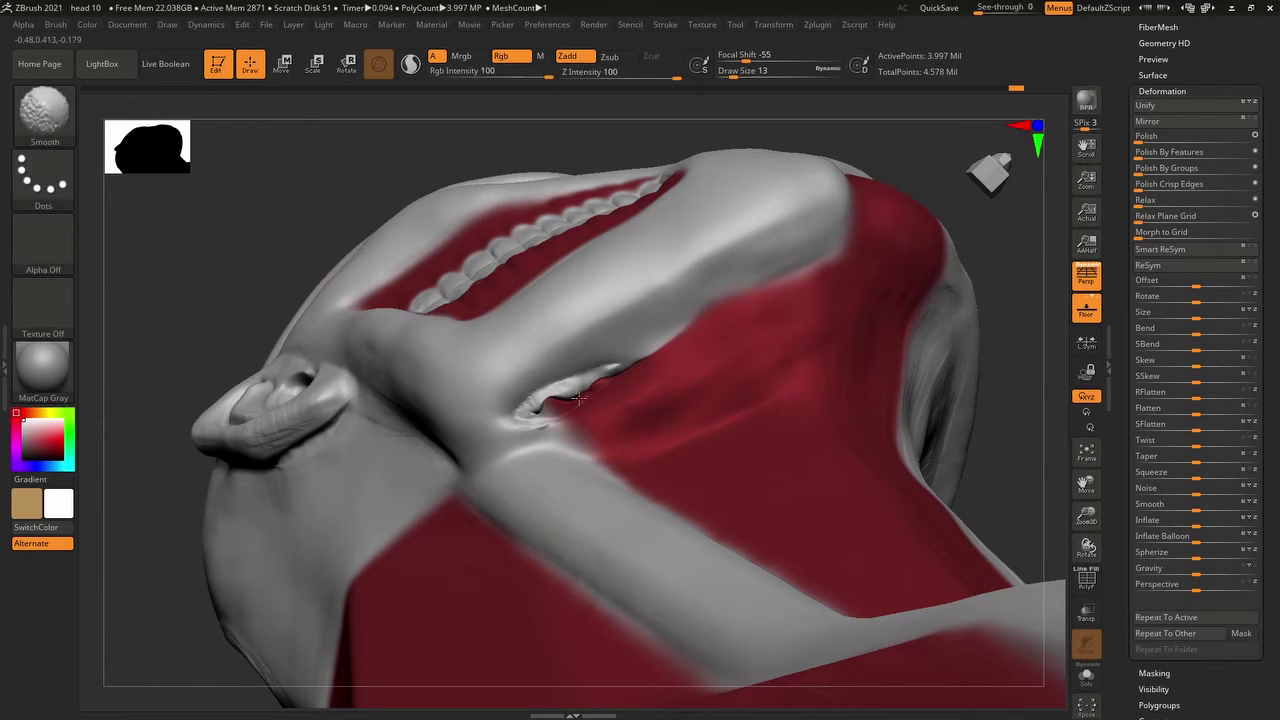
{"action": "key", "text": "ctrl+shift+z"}
{"action": "key", "text": "ctrl+shift+z"}
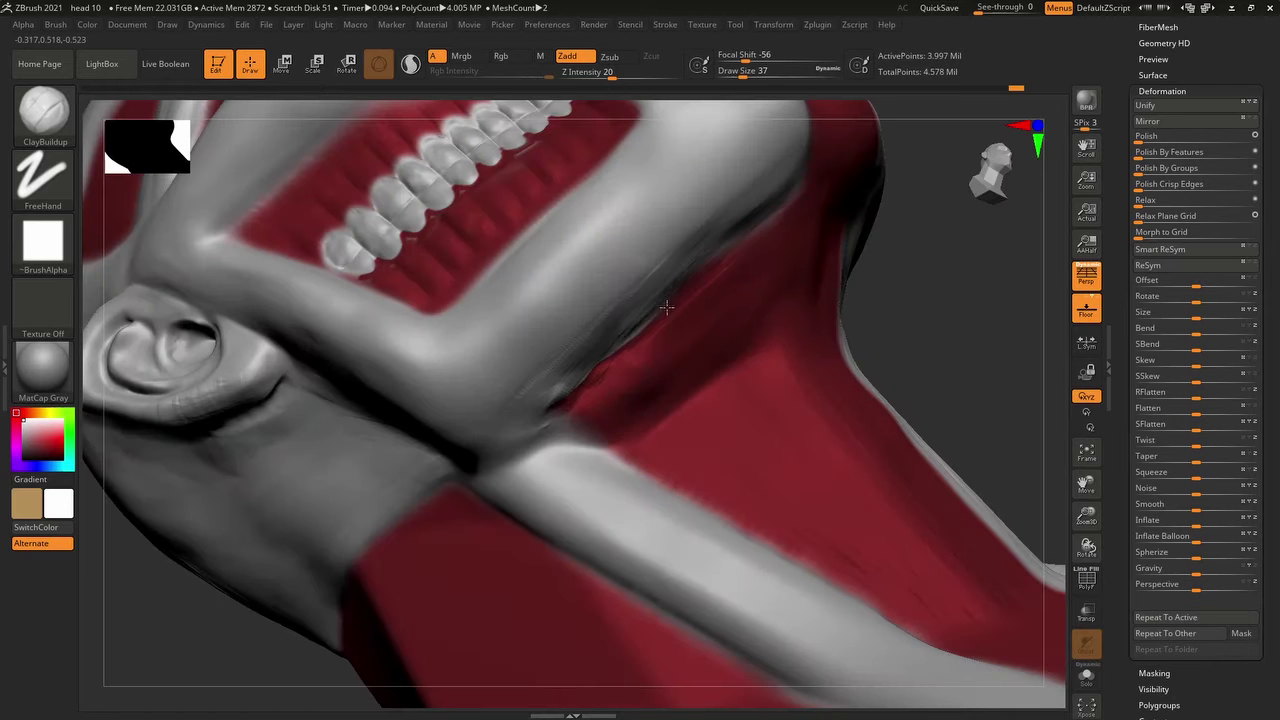
- Set Draw Size to 11 and redo the ridged lip and the jaw and teeth detailing
{"action": "key", "text": "ctrl+shift+z"}
{"action": "key", "text": "ctrl+shift+z"}
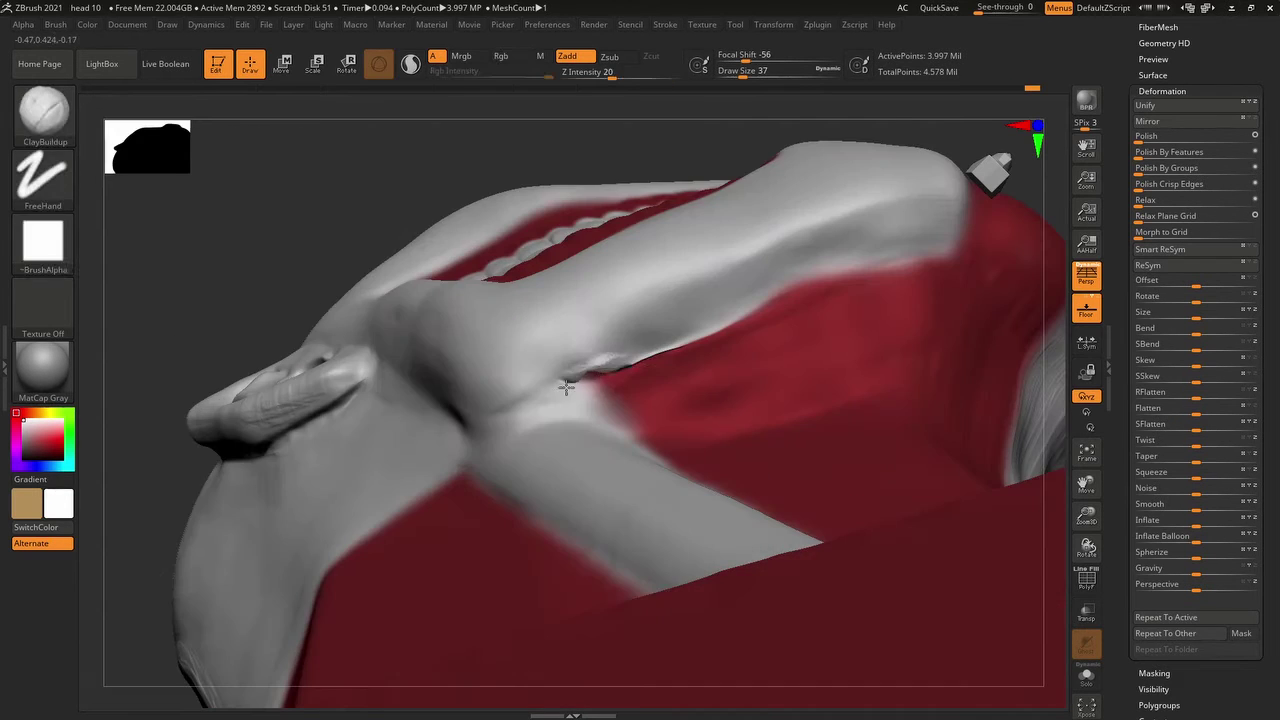
{"action": "key", "text": "s"}
{"action": "left_click_drag", "start_coordinate": [585, 377], "coordinate": [578, 377]}
{"action": "key", "text": "ctrl+shift+z"}
{"action": "key", "text": "ctrl+shift+z"}
{"action": "key", "text": "ctrl+shift+z"}
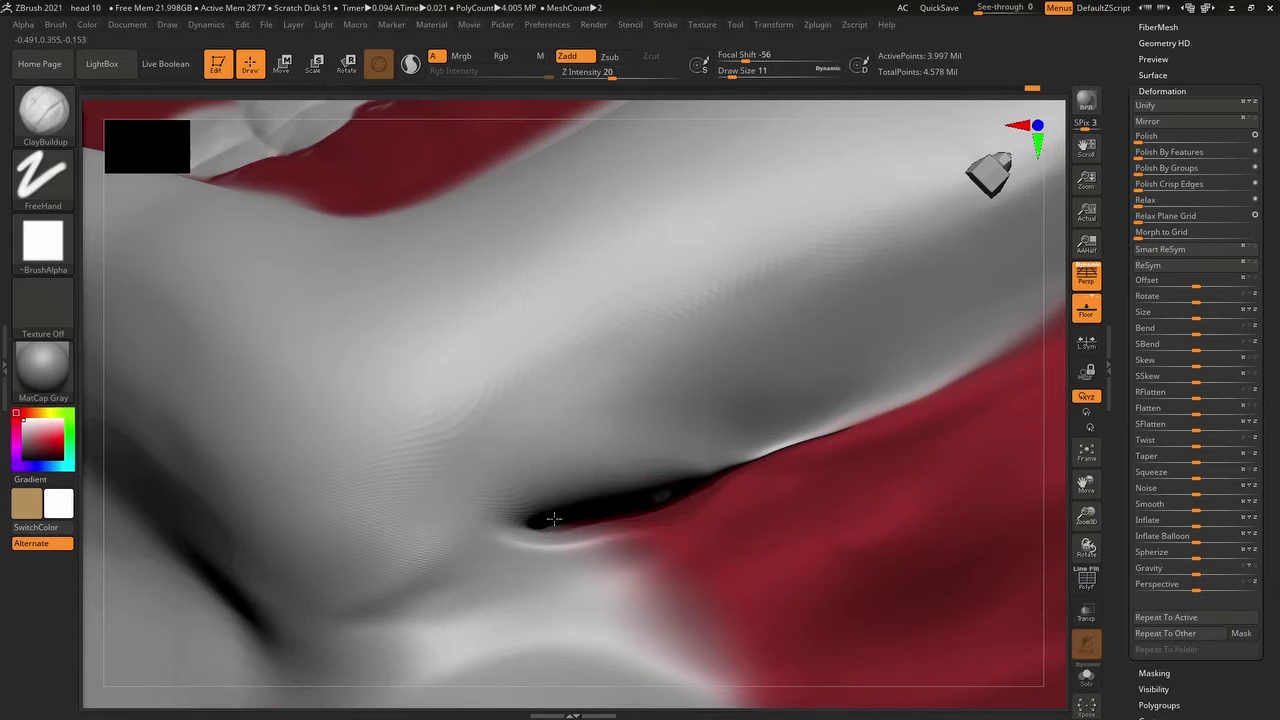
{"action": "key", "text": "ctrl+shift+z"}
{"action": "key", "text": "ctrl+shift+z"}
{"action": "key", "text": "ctrl+shift+z"}
{"action": "key", "text": "ctrl+shift+z"}
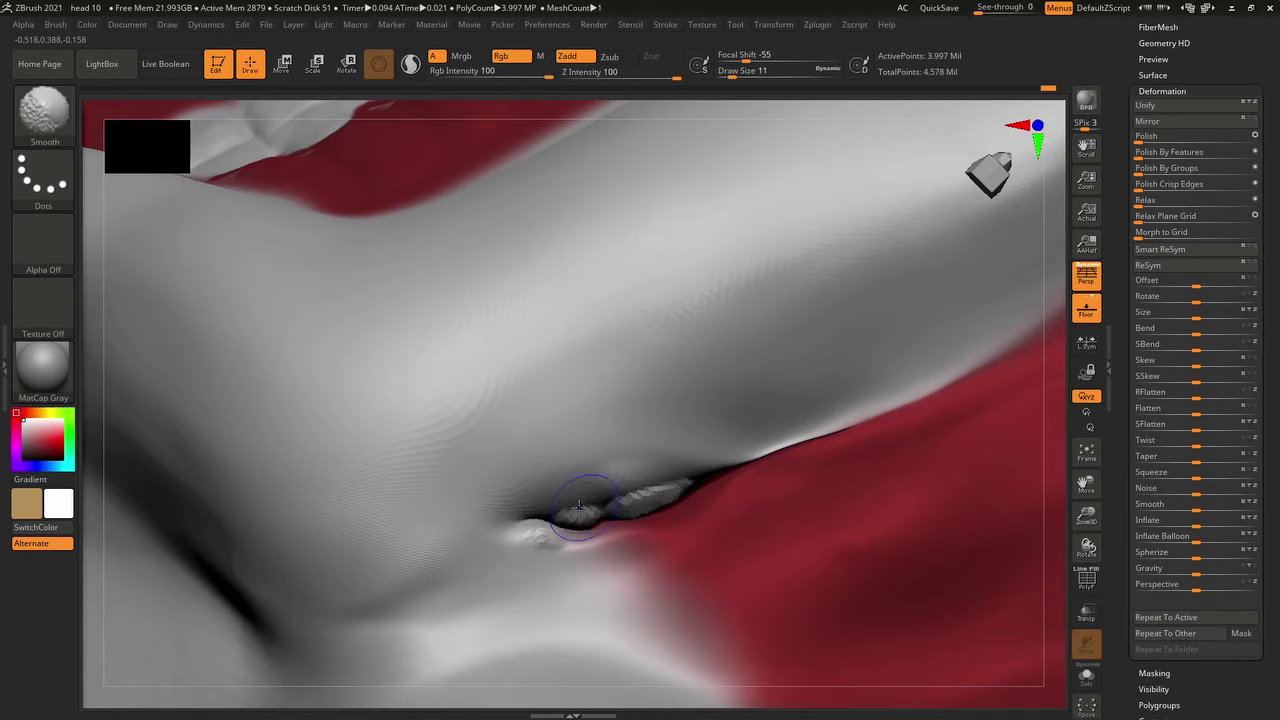
{"action": "key", "text": "ctrl+shift+z"}
{"action": "key", "text": "ctrl+shift+z"}
{"action": "key", "text": "ctrl+shift+z"}
{"action": "key", "text": "ctrl+shift+z"}
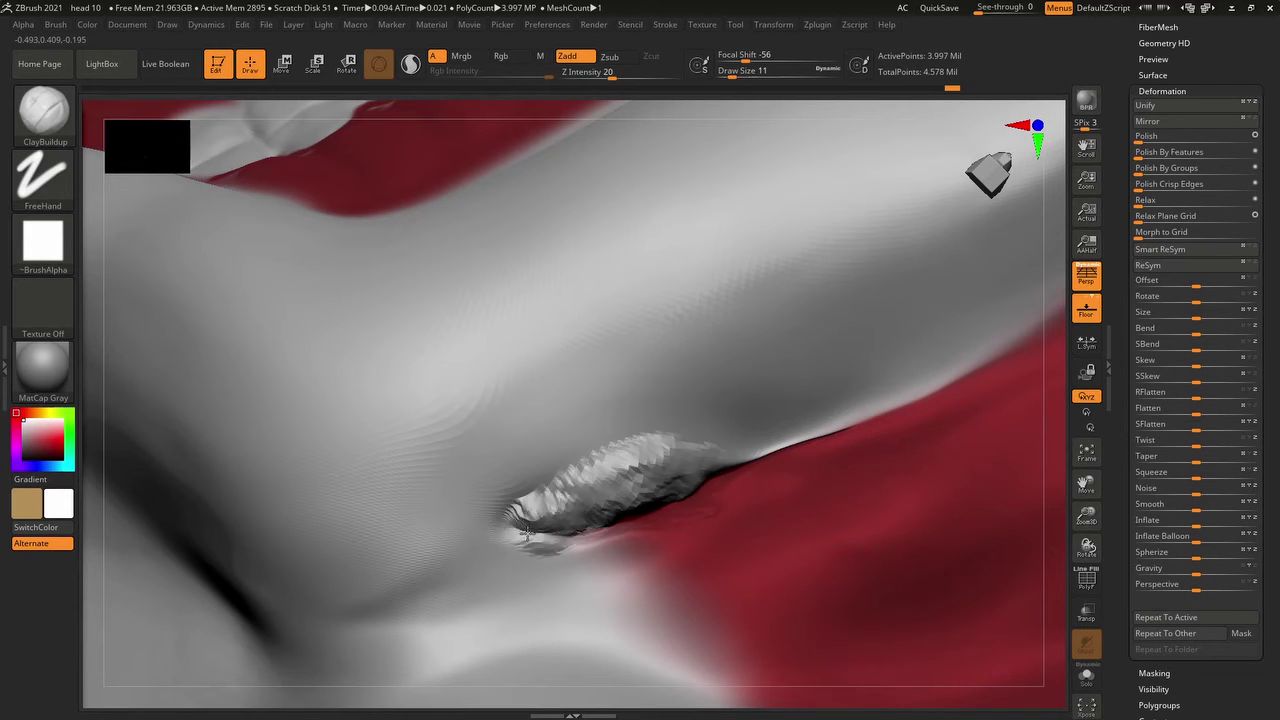
{"action": "key", "text": "ctrl+shift+z"}
{"action": "key", "text": "ctrl+shift+z"}
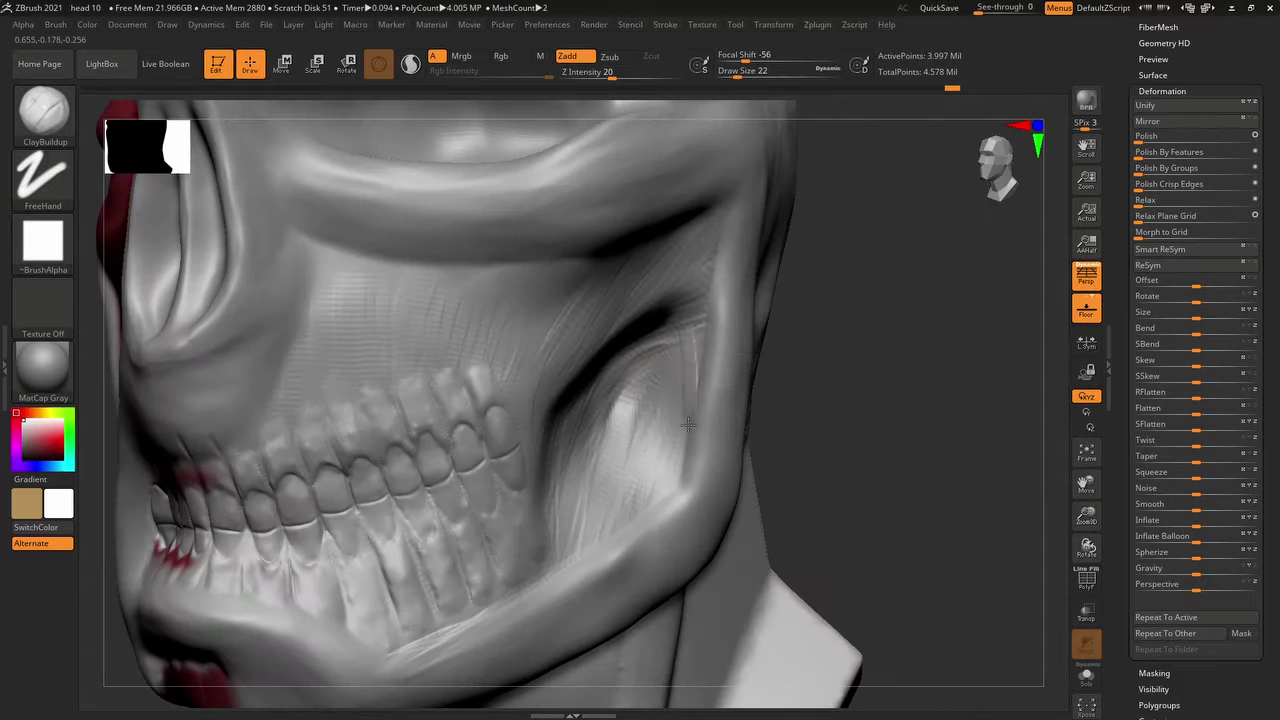
- Redo the jaw and cheek muscle striation strokes up to the red-painted stage
{"action": "key", "text": "ctrl+shift+z"}
{"action": "key", "text": "ctrl+shift+z"}
{"action": "key", "text": "ctrl+shift+z"}
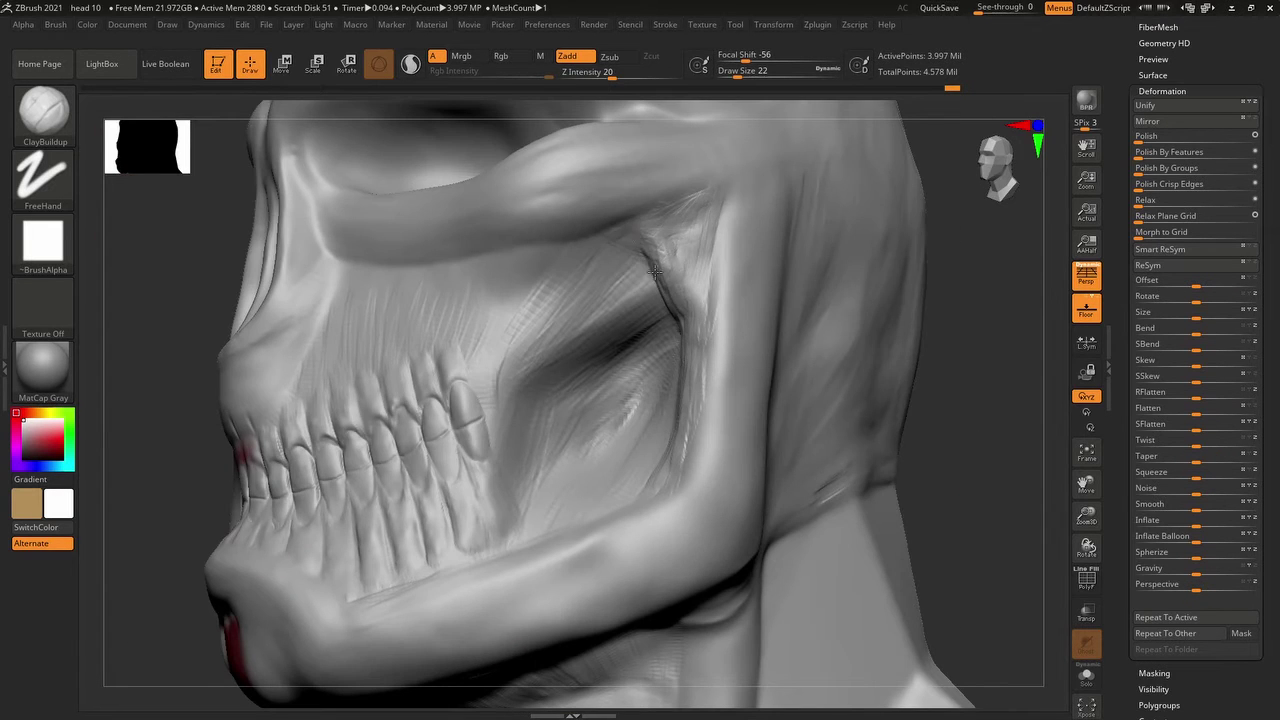
{"action": "key", "text": "ctrl+shift+z"}
{"action": "key", "text": "ctrl+shift+z"}
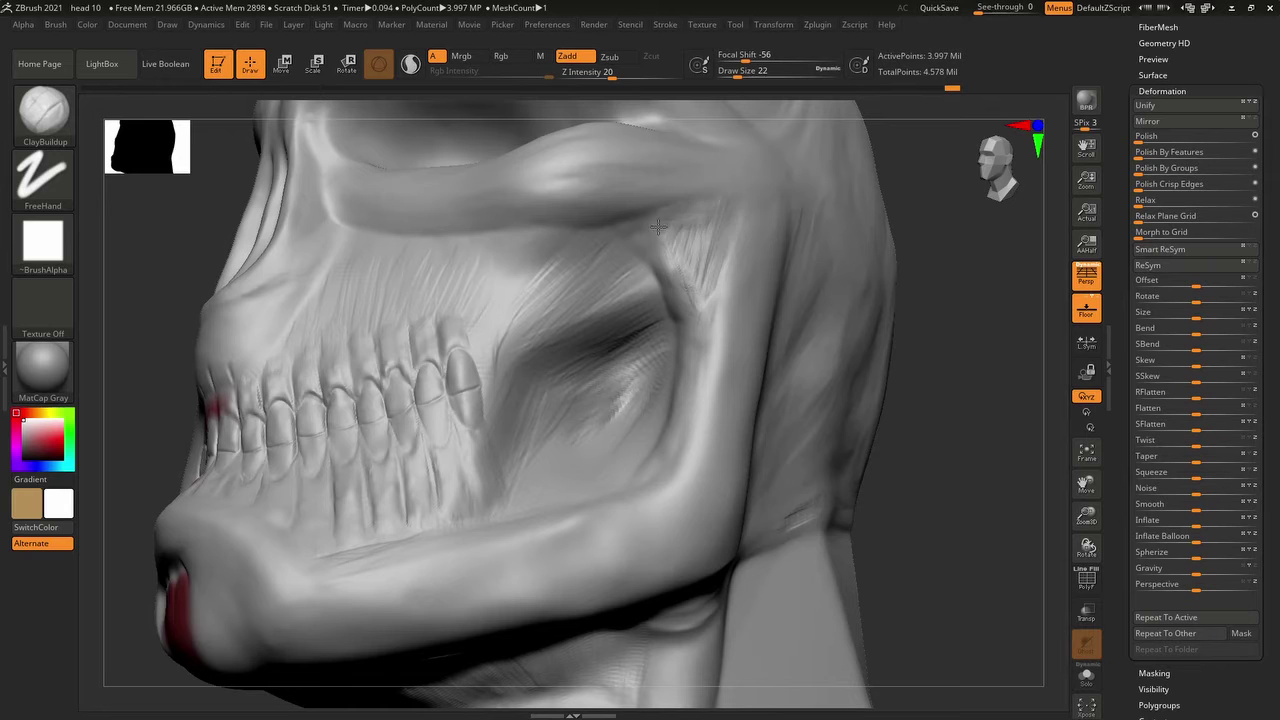
{"action": "key", "text": "ctrl+shift+z"}
{"action": "key", "text": "ctrl+shift+z"}
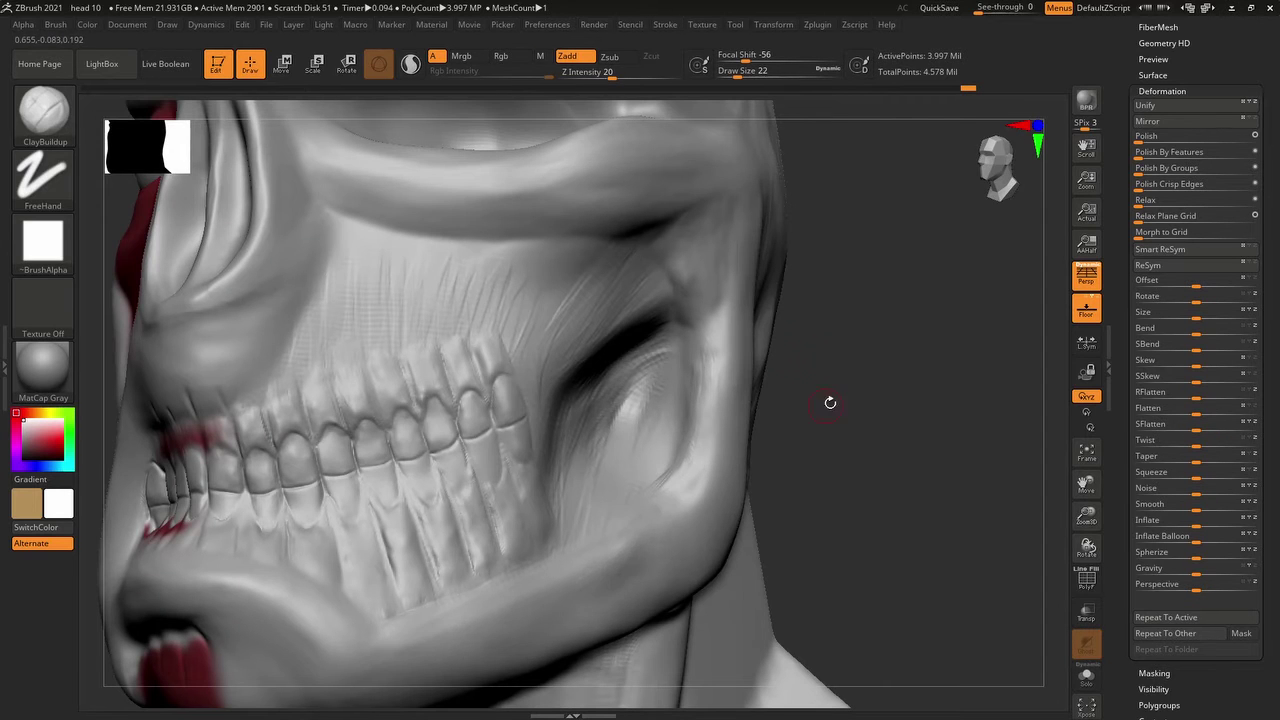
{"action": "key", "text": "ctrl+shift+z"}
{"action": "key", "text": "ctrl+shift+z"}
{"action": "key", "text": "ctrl+shift+z"}
{"action": "key", "text": "ctrl+shift+z"}
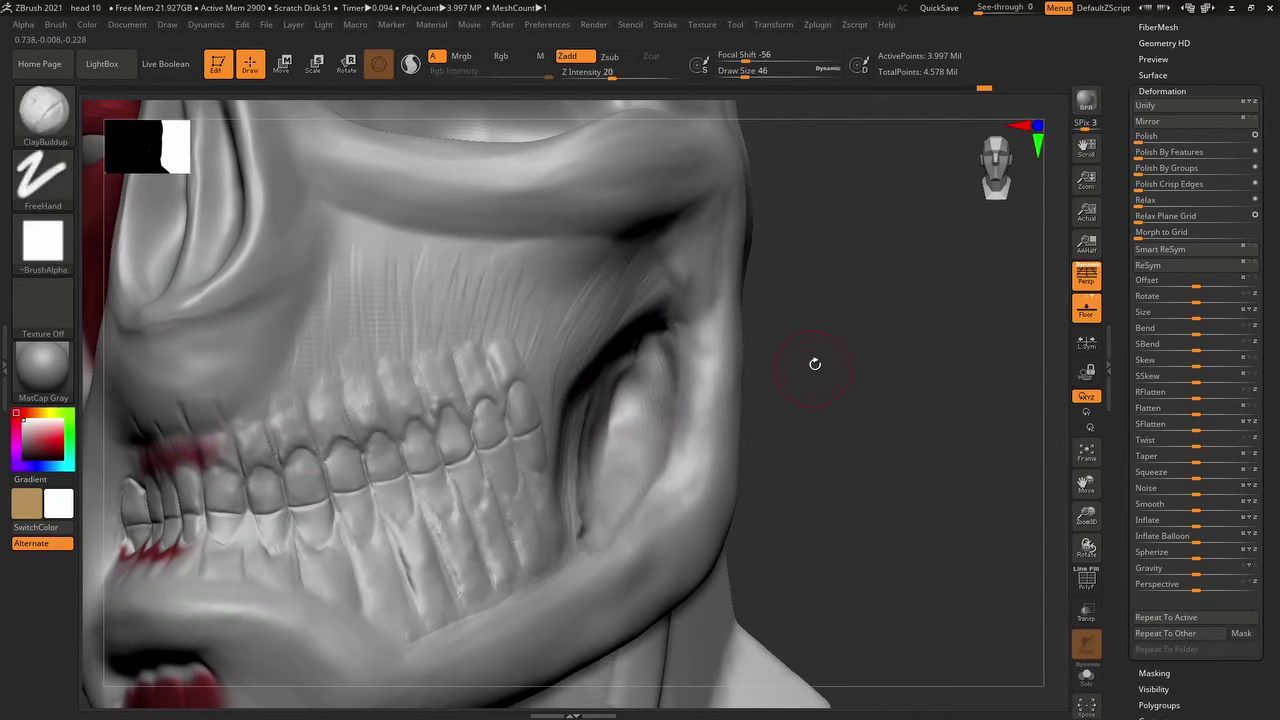
{"action": "left_click_drag", "start_coordinate": [815, 364], "coordinate": [613, 333]}
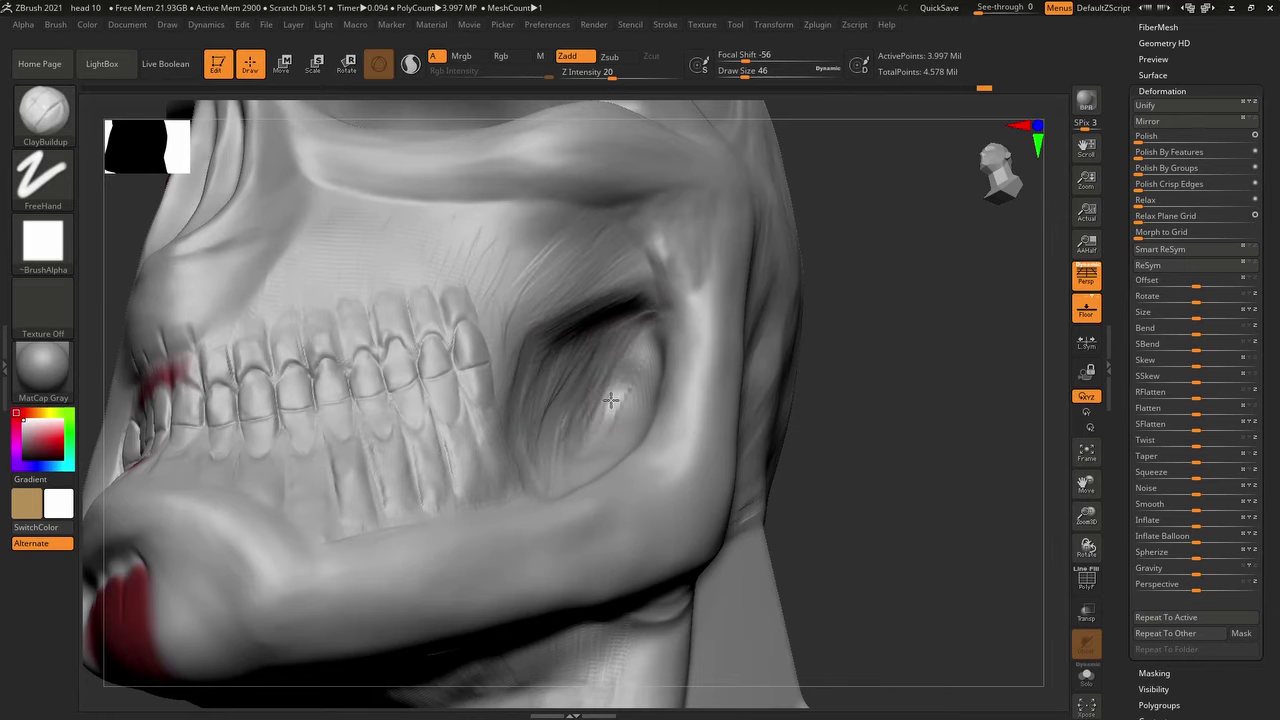
{"action": "key", "text": "ctrl+shift+z"}
{"action": "key", "text": "ctrl+shift+z"}
{"action": "key", "text": "ctrl+shift+z"}
{"action": "key", "text": "ctrl+shift+z"}
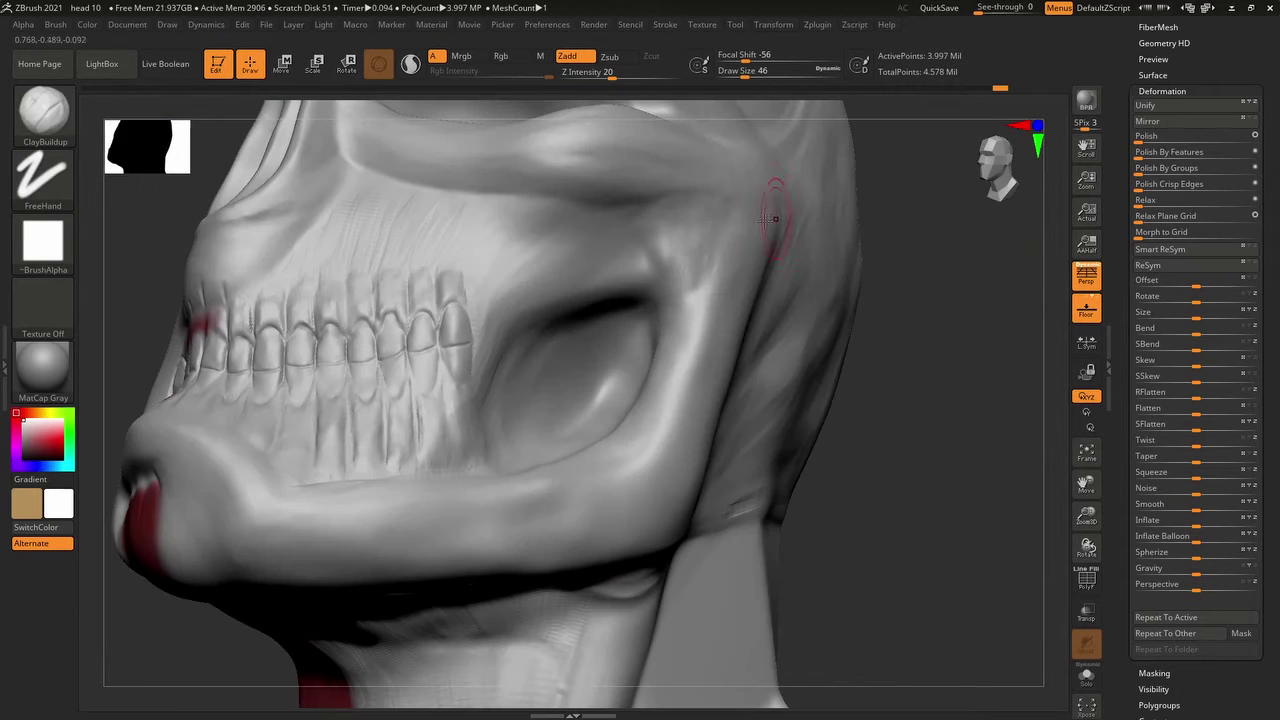
{"action": "key", "text": "ctrl+shift+z"}
{"action": "key", "text": "ctrl+shift+z"}
{"action": "key", "text": "ctrl+shift+z"}
{"action": "key", "text": "ctrl+shift+z"}
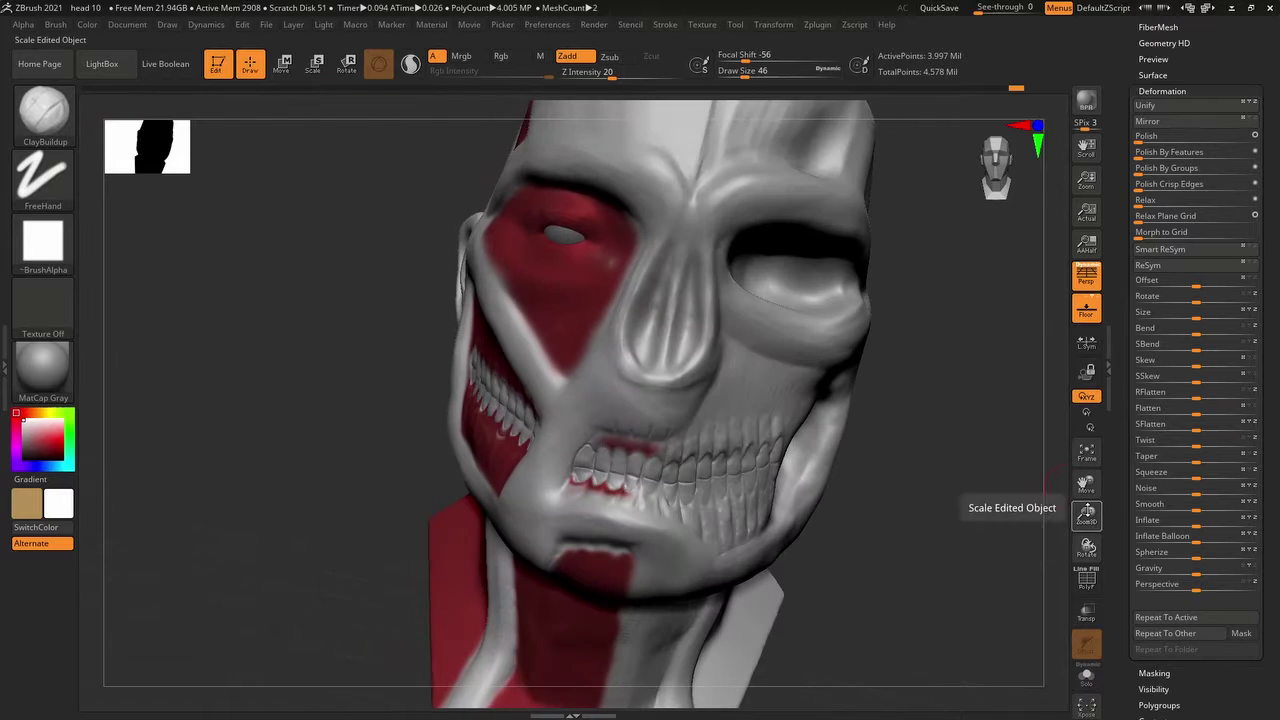
- Step back and forth through the sculpt history, previewing the nearby states
{"action": "key", "text": "ctrl+shift+z"}
{"action": "key", "text": "ctrl+shift+z"}
{"action": "key", "text": "ctrl+shift+z"}
{"action": "key", "text": "ctrl+shift+z"}
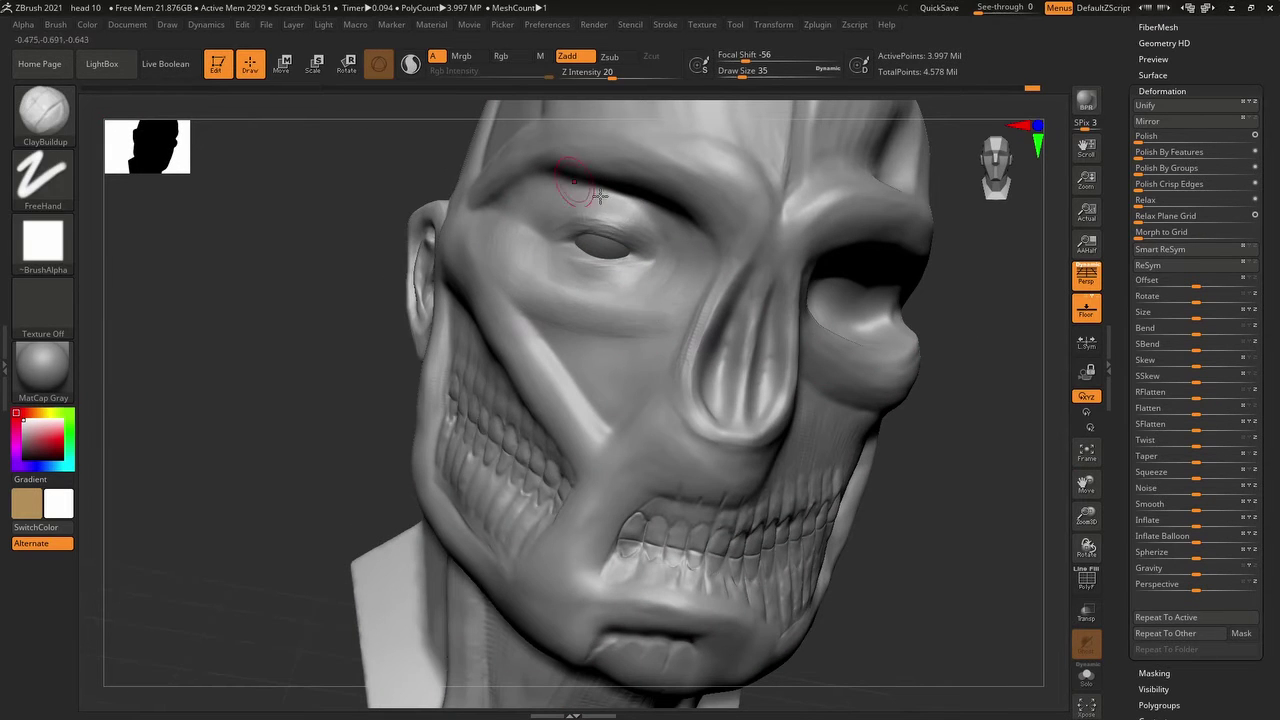
{"action": "key", "text": "ctrl+shift+z"}
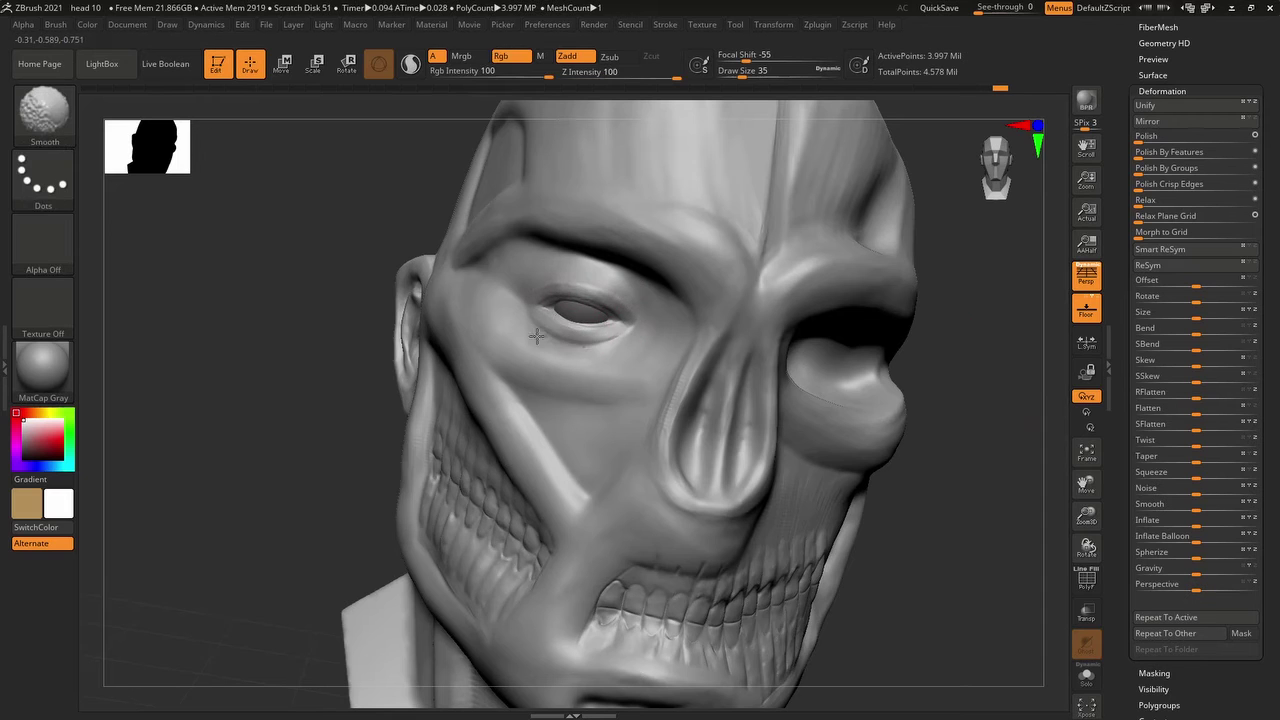
{"action": "key", "text": "ctrl+shift+z"}
{"action": "key", "text": "ctrl+shift+z"}
{"action": "key", "text": "ctrl+shift+z"}
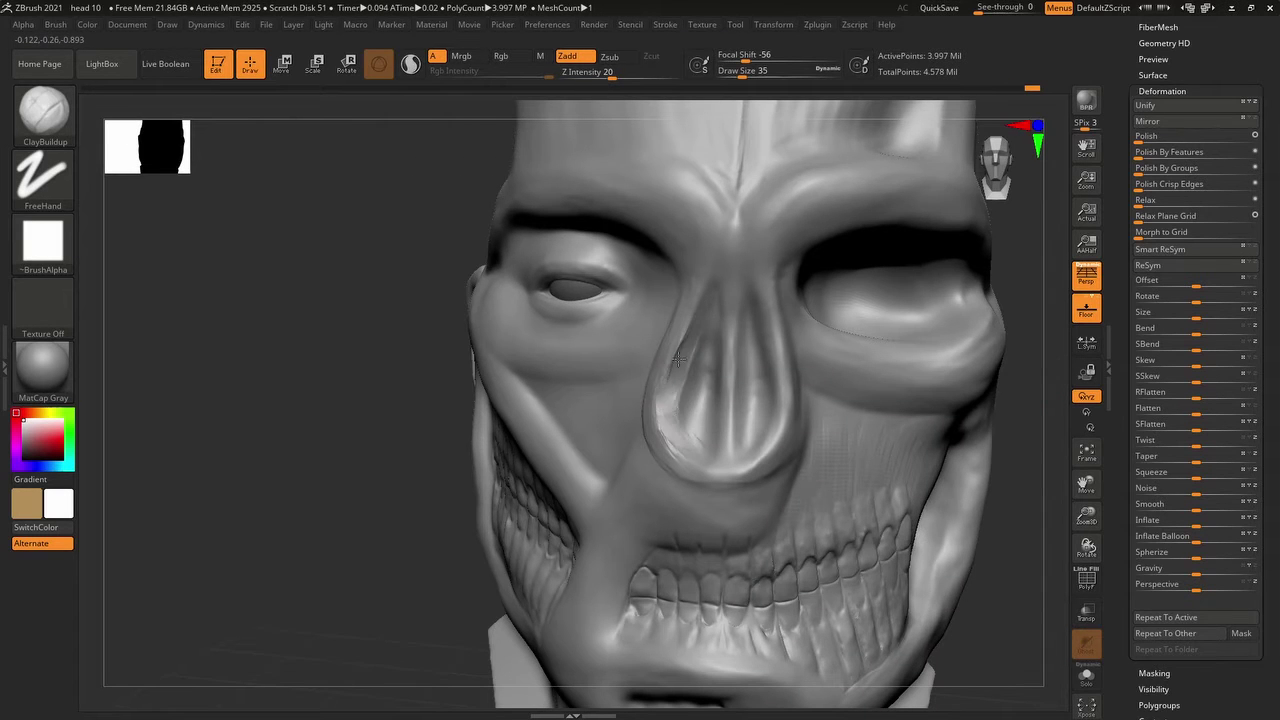
{"action": "key", "text": "ctrl+shift+z"}
{"action": "key", "text": "ctrl+shift+z"}
{"action": "key", "text": "ctrl+shift+z"}
{"action": "key", "text": "ctrl+shift+z"}
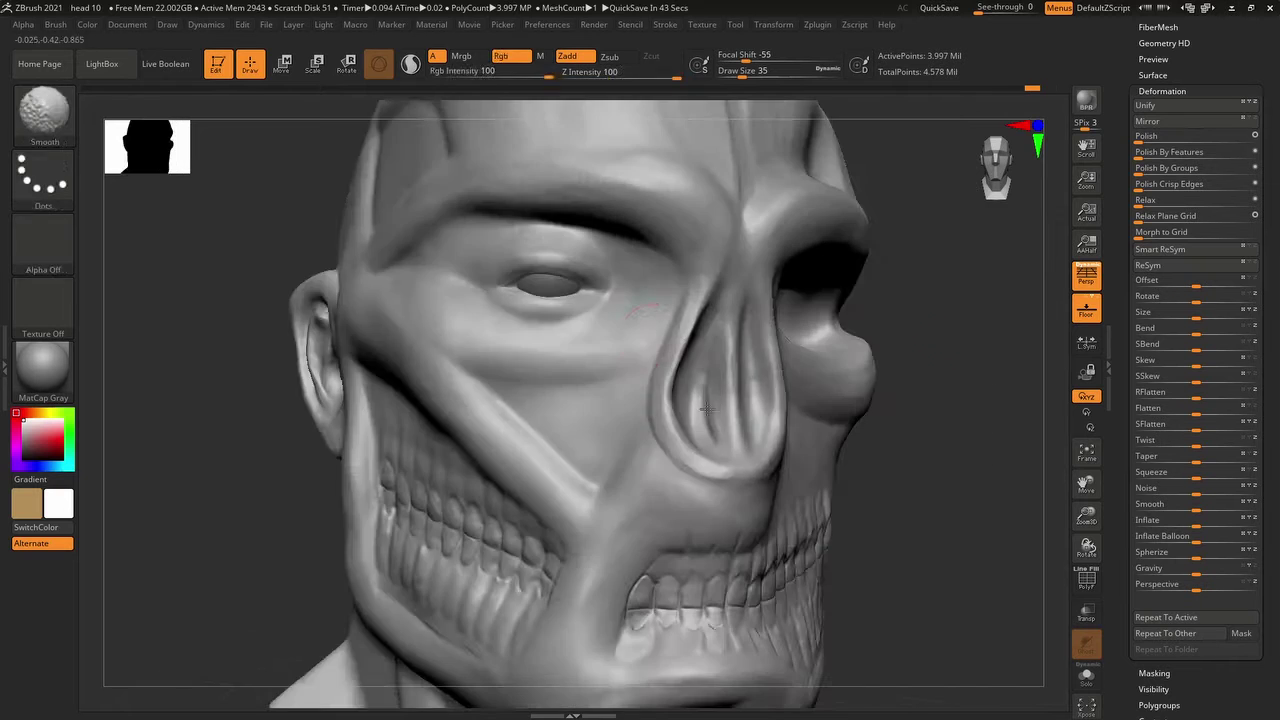
{"action": "key", "text": "ctrl+z"}
{"action": "key", "text": "ctrl+z"}
{"action": "key", "text": "ctrl+z"}
{"action": "key", "text": "ctrl+z"}
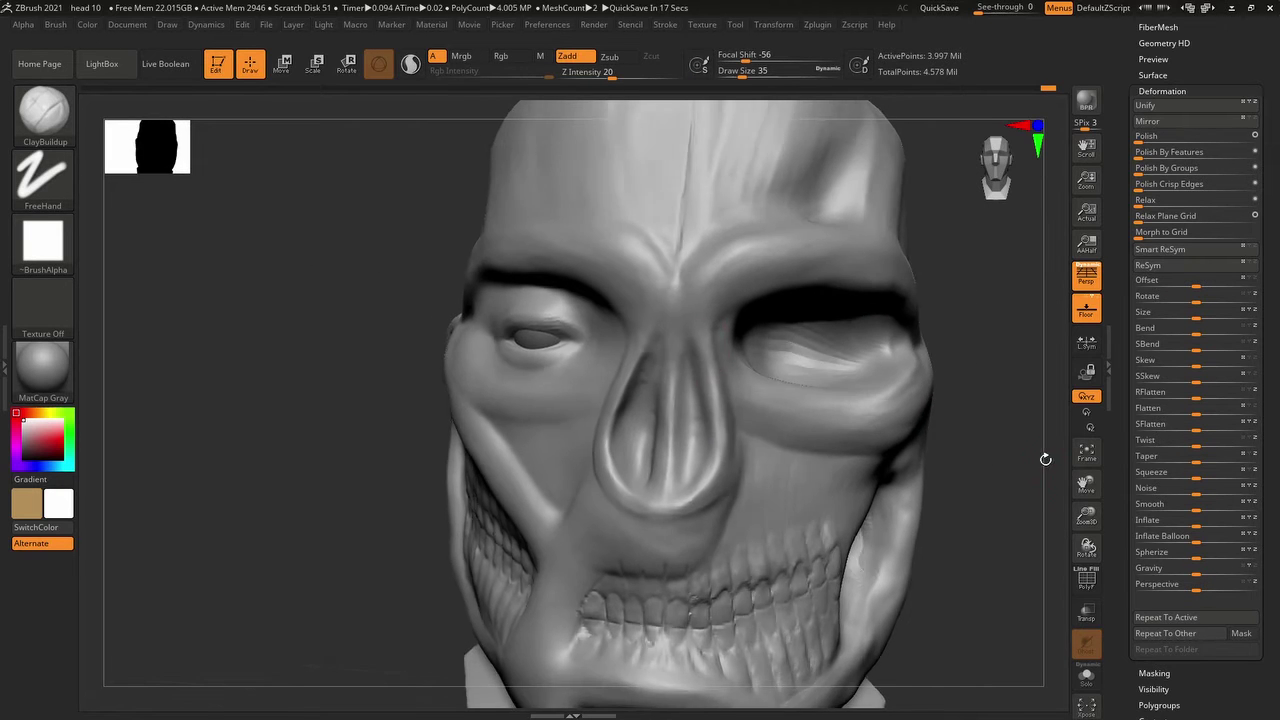
{"action": "key", "text": "ctrl+shift+z"}
{"action": "key", "text": "ctrl+shift+z"}
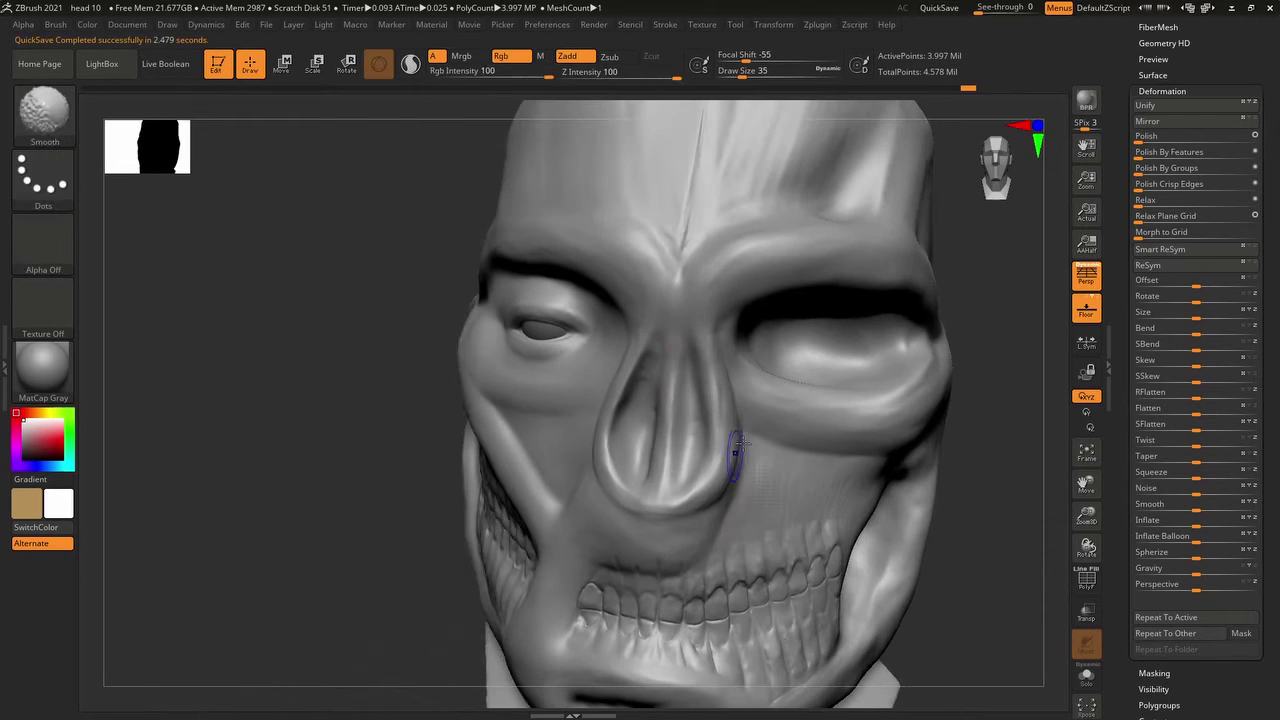
{"action": "key", "text": "ctrl+z"}
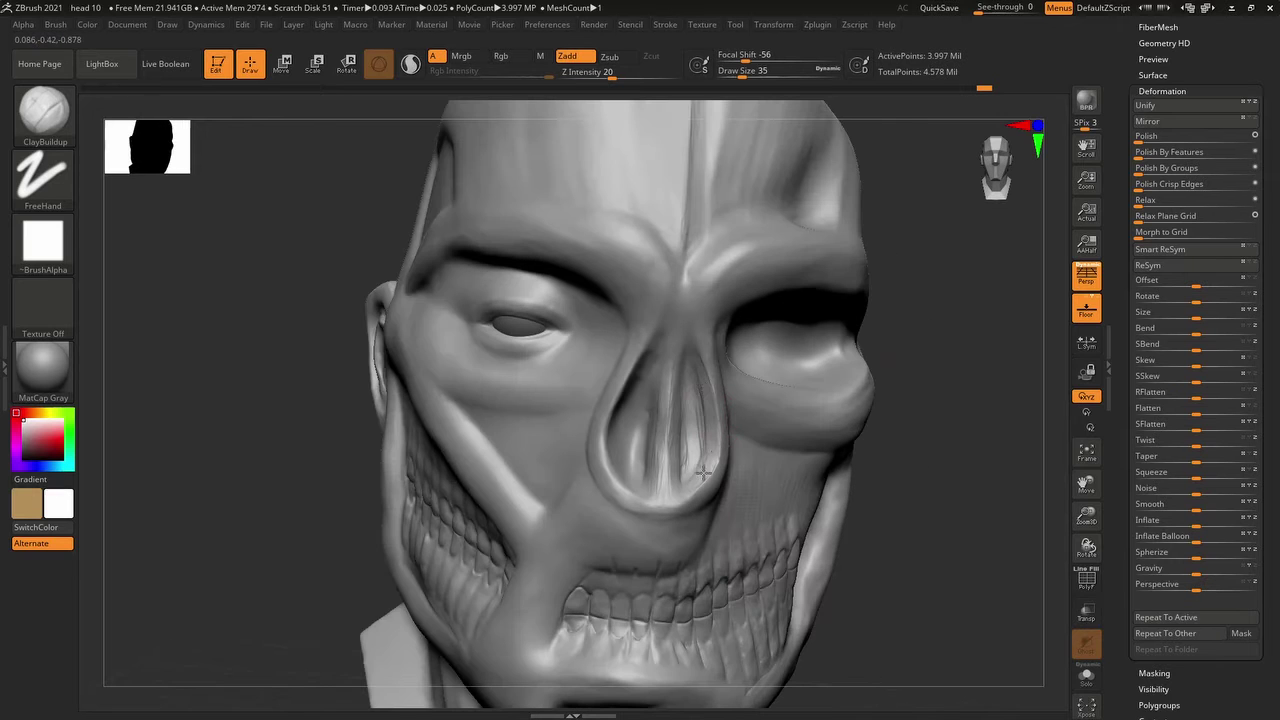
{"action": "key", "text": "ctrl+shift+z"}
{"action": "key", "text": "ctrl+shift+z"}
{"action": "key", "text": "ctrl+shift+z"}
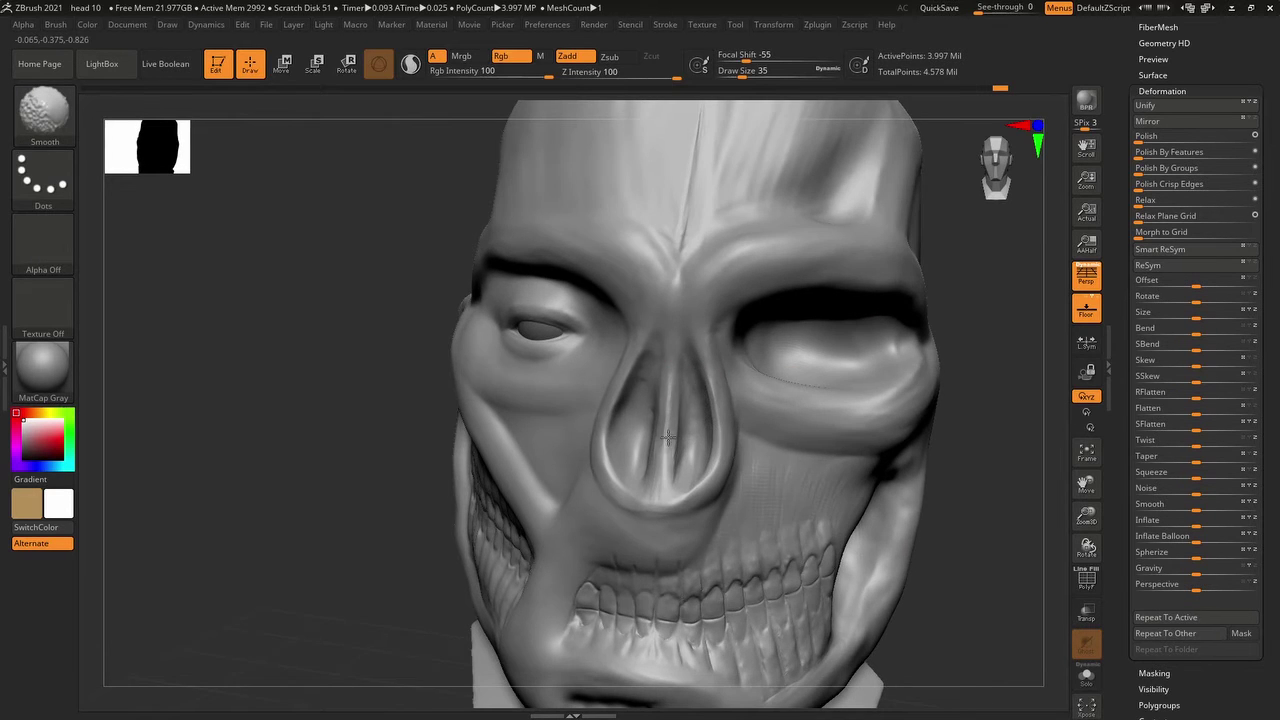
- Advance through the two-mesh and front-view states to the flattened jawline stroke
{"action": "key", "text": "ctrl+z"}
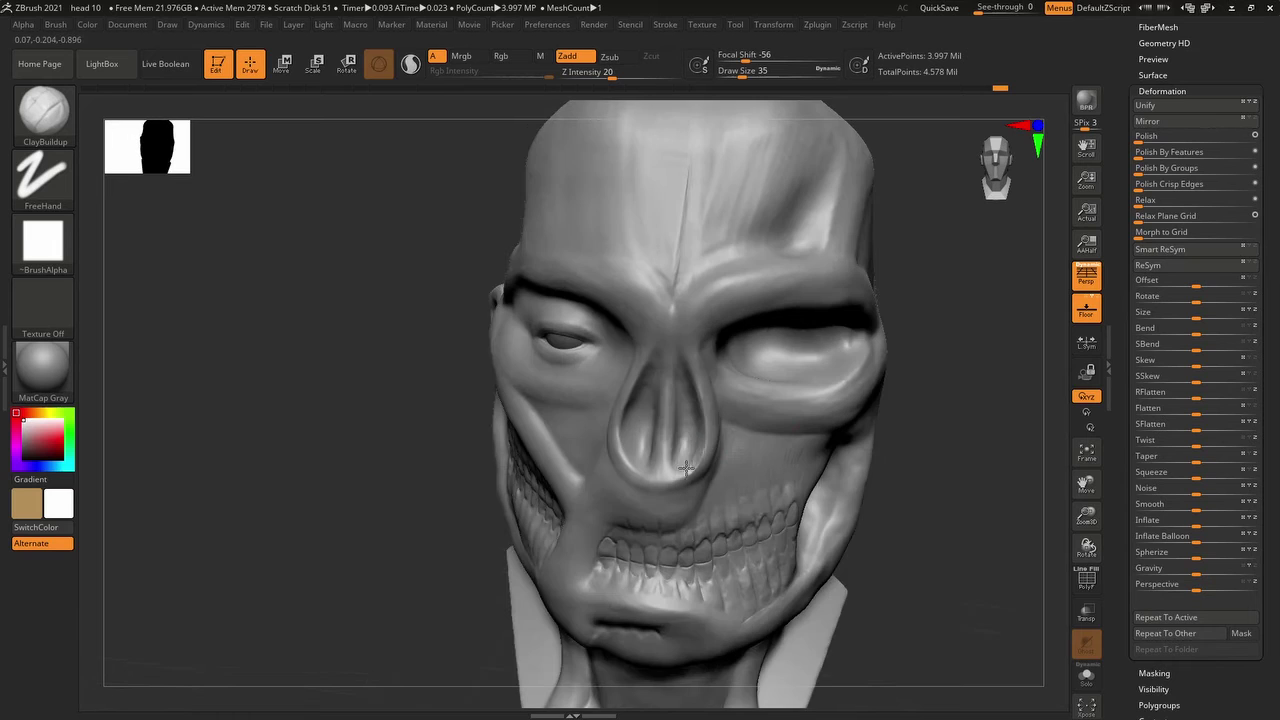
{"action": "key", "text": "ctrl+shift+z"}
{"action": "key", "text": "ctrl+shift+z"}
{"action": "key", "text": "ctrl+shift+z"}
{"action": "key", "text": "ctrl+shift+z"}
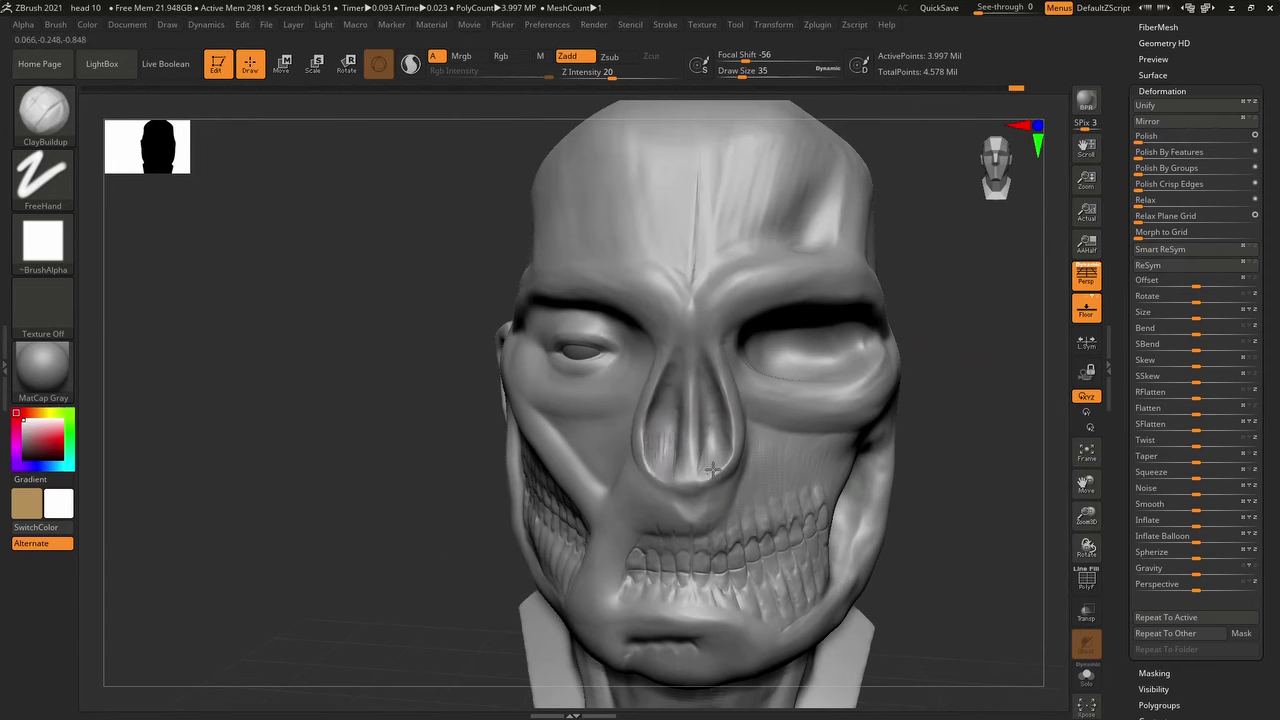
{"action": "key", "text": "ctrl+shift+z"}
{"action": "key", "text": "ctrl+shift+z"}
{"action": "key", "text": "ctrl+shift+z"}
{"action": "key", "text": "ctrl+shift+z"}
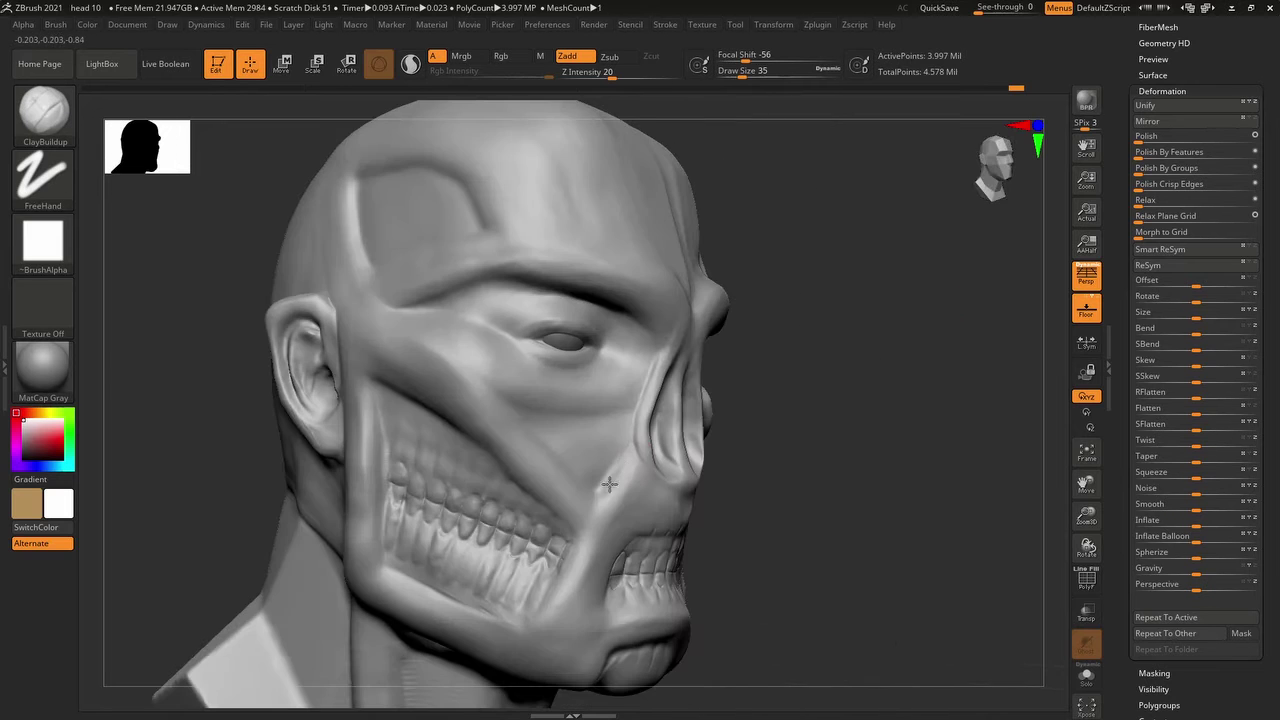
{"action": "key", "text": "ctrl+shift+z"}
{"action": "key", "text": "ctrl+shift+z"}
{"action": "key", "text": "ctrl+shift+z"}
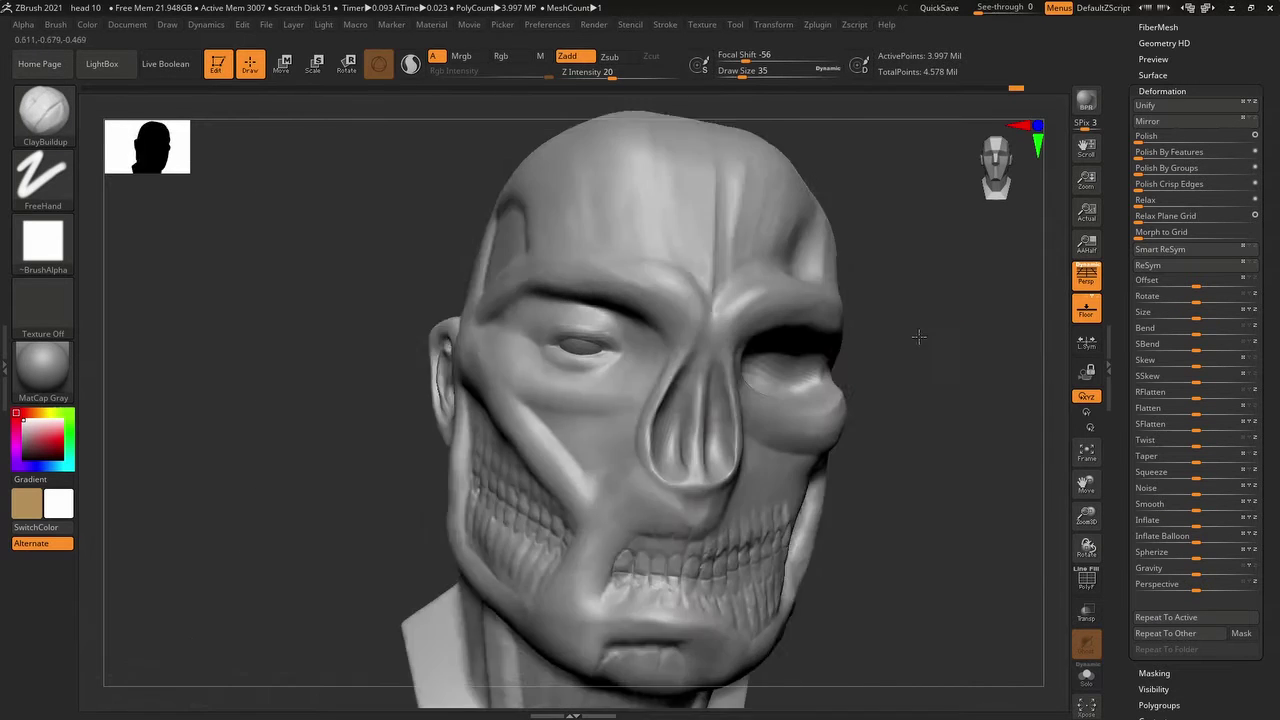
{"action": "key", "text": "ctrl+shift+z"}
{"action": "key", "text": "ctrl+shift+z"}
{"action": "key", "text": "ctrl+shift+z"}
{"action": "key", "text": "ctrl+shift+z"}
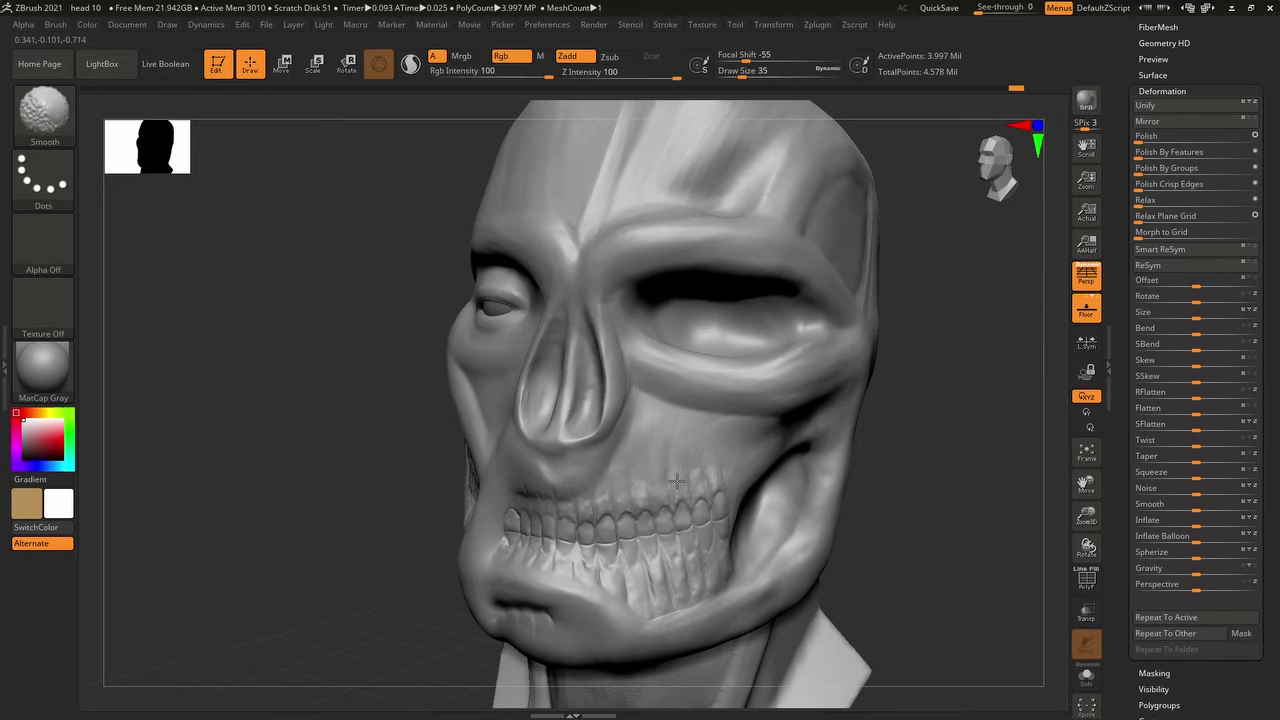
{"action": "key", "text": "ctrl+shift+z"}
{"action": "key", "text": "ctrl+shift+z"}
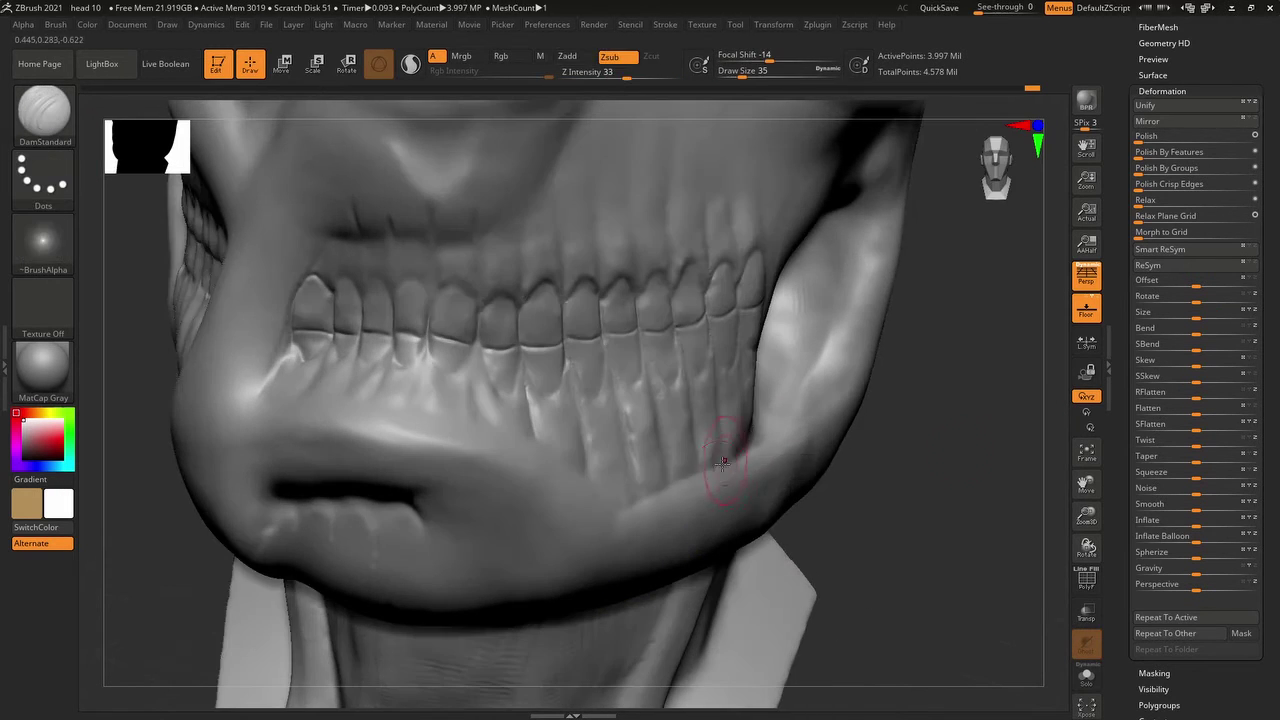
- Orbit around the teeth and jaw from several angles and undo the last stroke
{"action": "left_click_drag", "start_coordinate": [949, 366], "coordinate": [948, 420]}
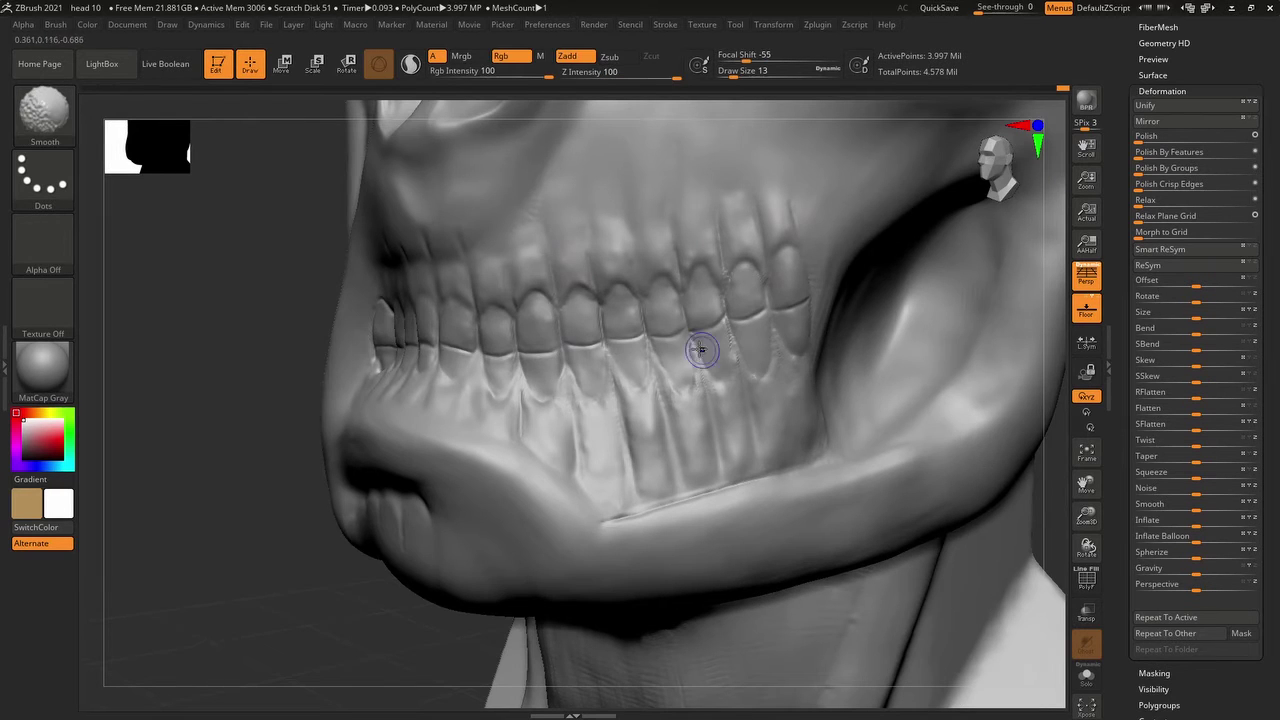
{"action": "left_click_drag", "start_coordinate": [251, 348], "coordinate": [411, 289]}
{"action": "left_click_drag", "start_coordinate": [1037, 457], "coordinate": [549, 306]}
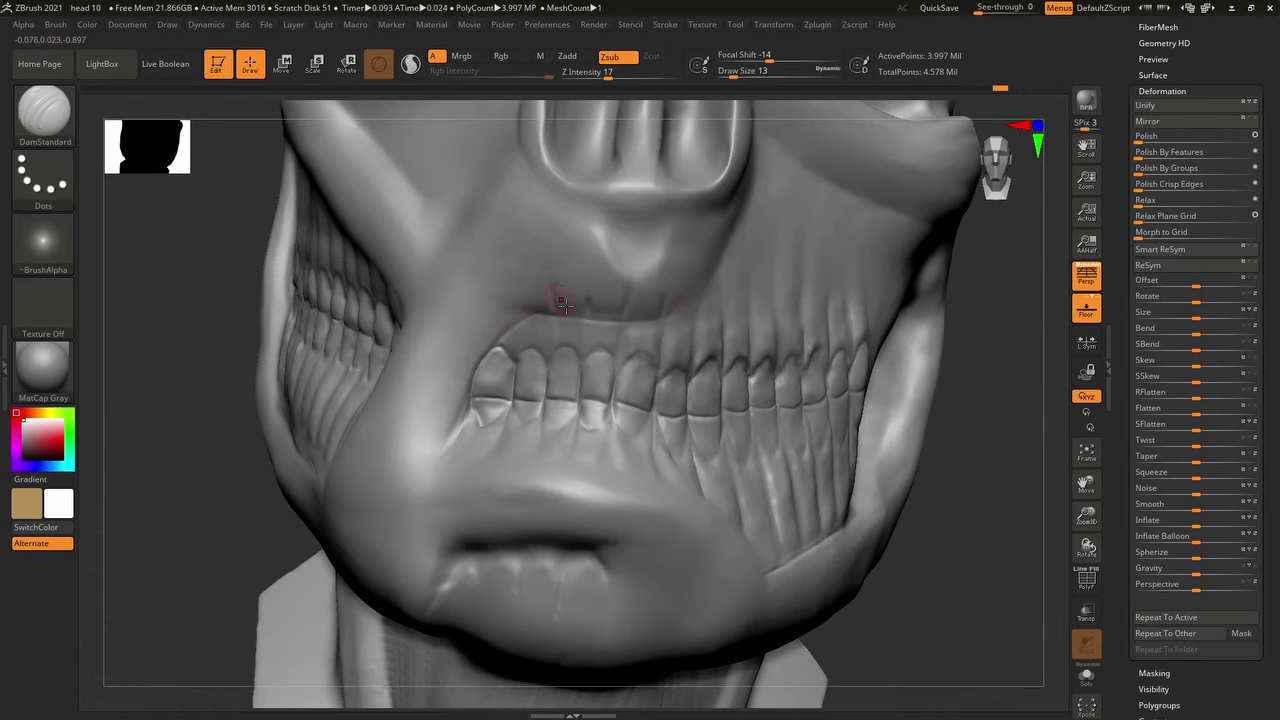
{"action": "mouse_move", "coordinate": [491, 357]}
{"action": "left_mouse_down"}
{"action": "mouse_move", "coordinate": [600, 491]}
{"action": "mouse_move", "coordinate": [600, 423]}
{"action": "mouse_move", "coordinate": [1053, 548]}
{"action": "mouse_move", "coordinate": [513, 348]}
{"action": "mouse_move", "coordinate": [514, 359]}
{"action": "left_mouse_up"}
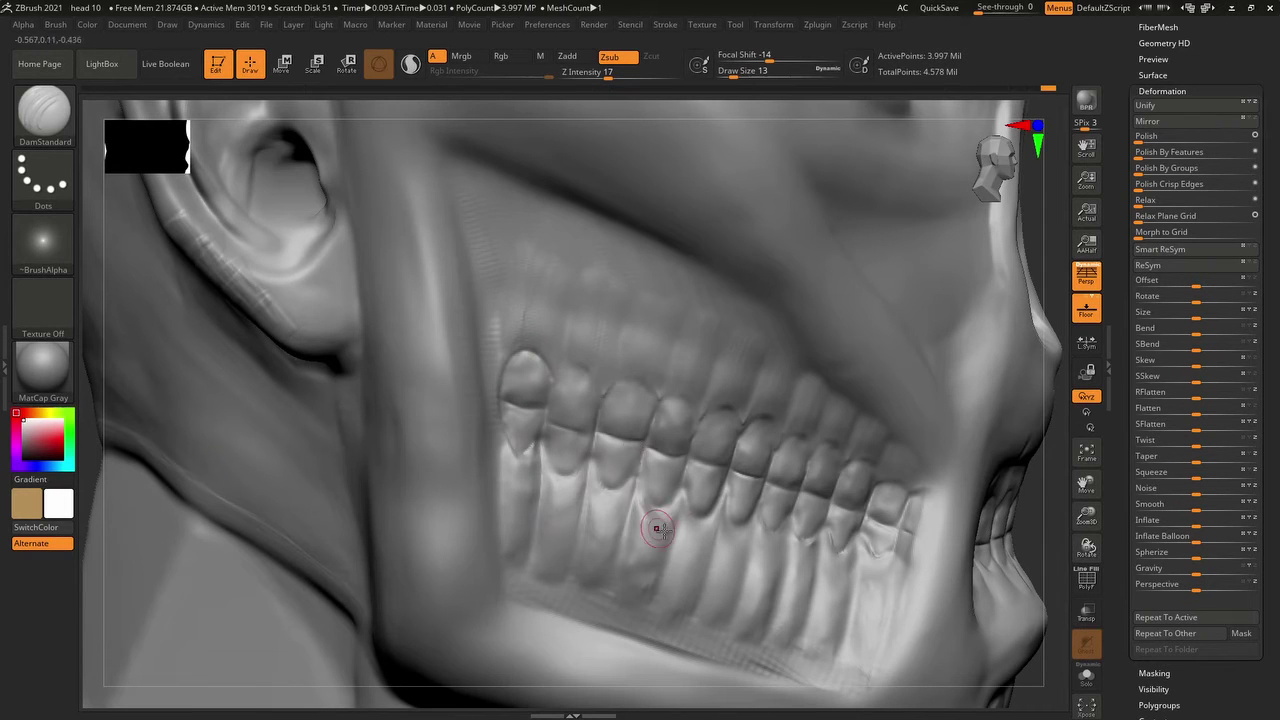
{"action": "right_click_drag", "start_coordinate": [842, 402], "coordinate": [608, 350]}
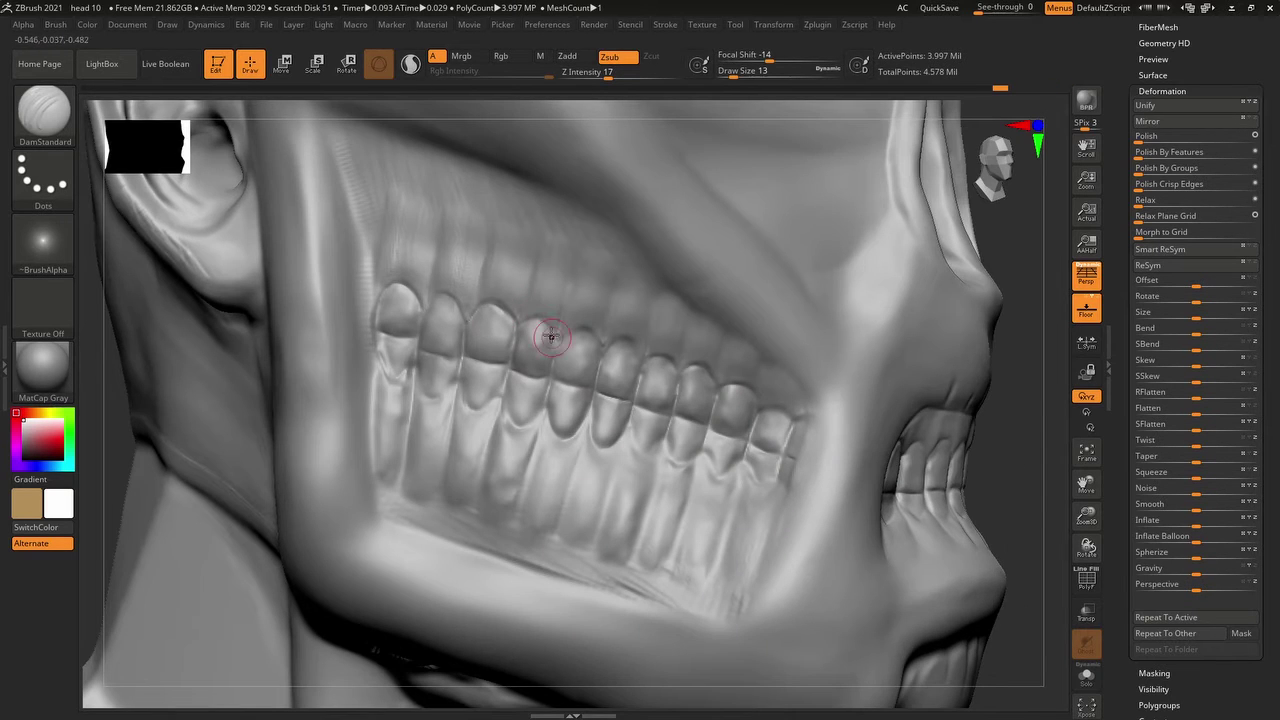
{"action": "right_click_drag", "start_coordinate": [551, 338], "coordinate": [1059, 443]}
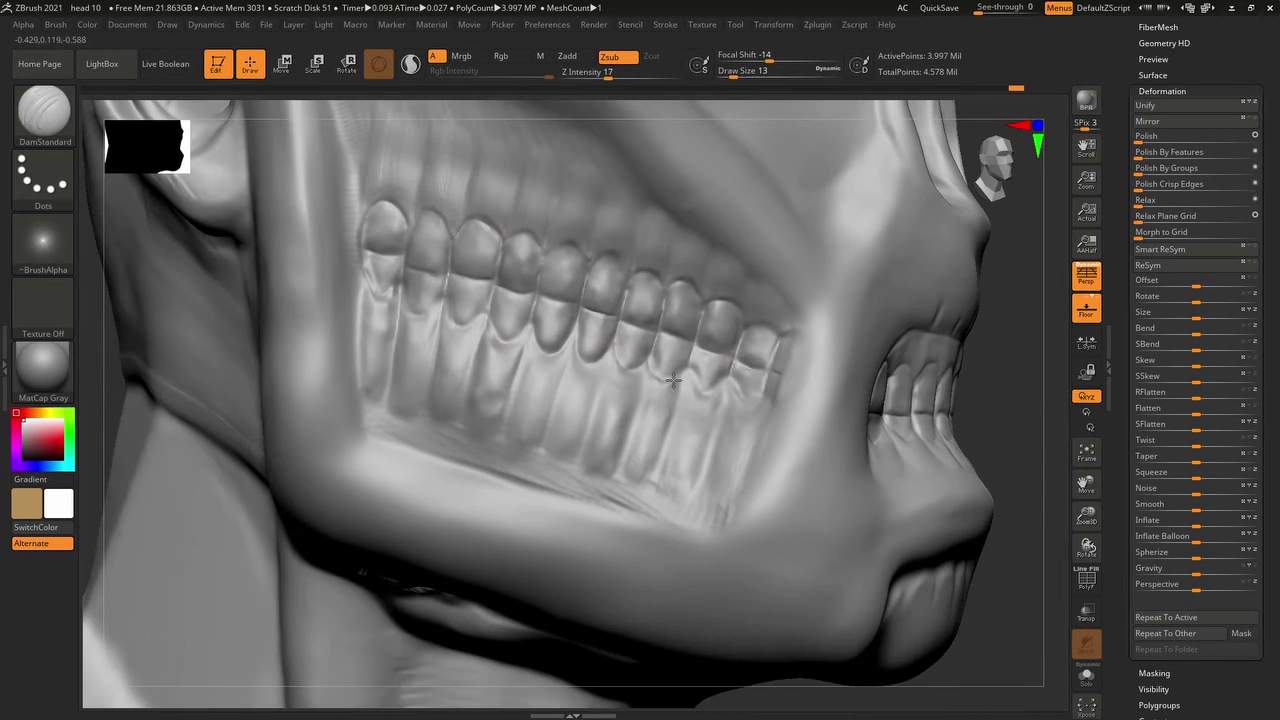
{"action": "mouse_move", "coordinate": [673, 380]}
{"action": "right_mouse_down"}
{"action": "mouse_move", "coordinate": [765, 395]}
{"action": "mouse_move", "coordinate": [711, 445]}
{"action": "right_mouse_up"}
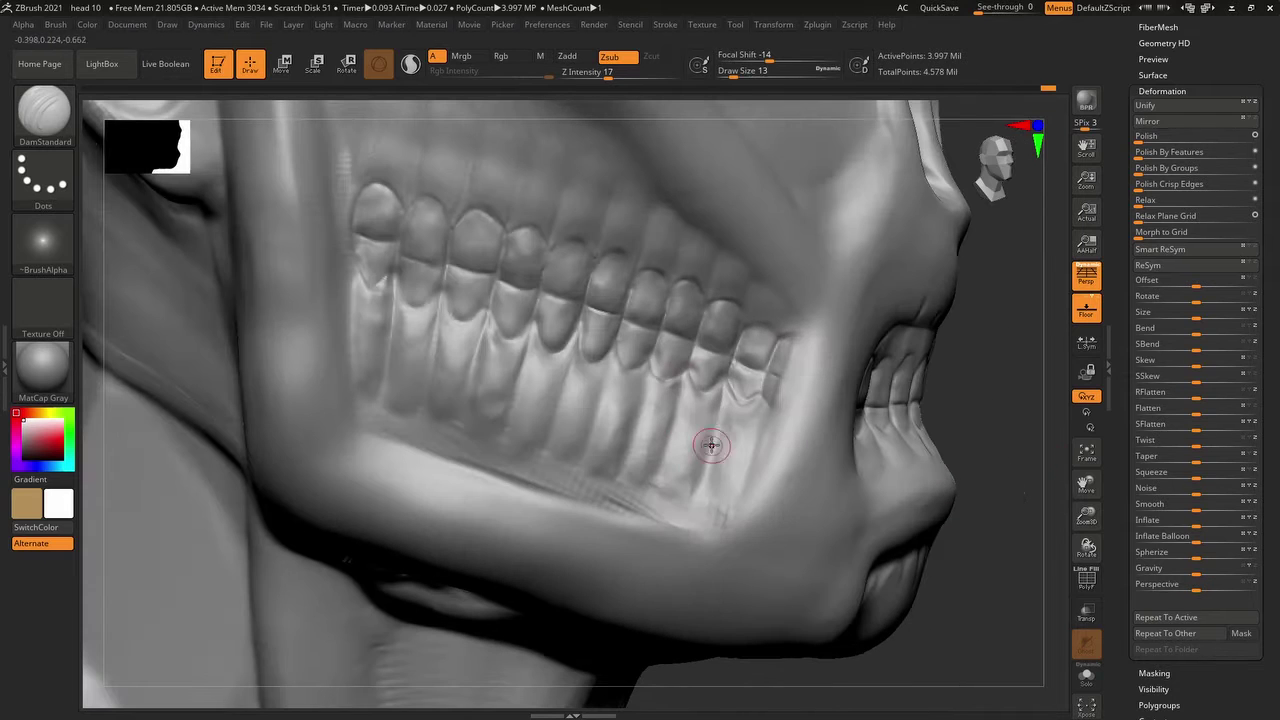
{"action": "key", "text": "ctrl+z"}
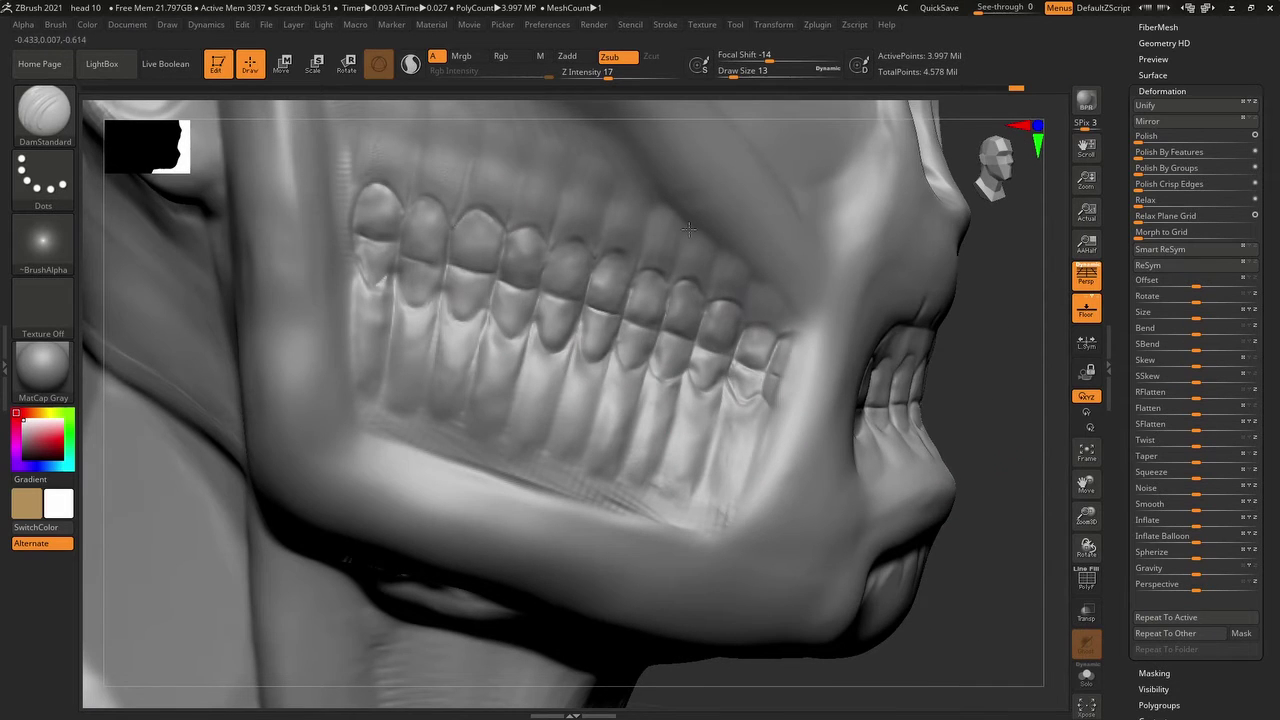
- Pull back and turn the bust to a front view of the brow, teeth and full head
{"action": "right_click_drag", "start_coordinate": [689, 230], "coordinate": [733, 313]}
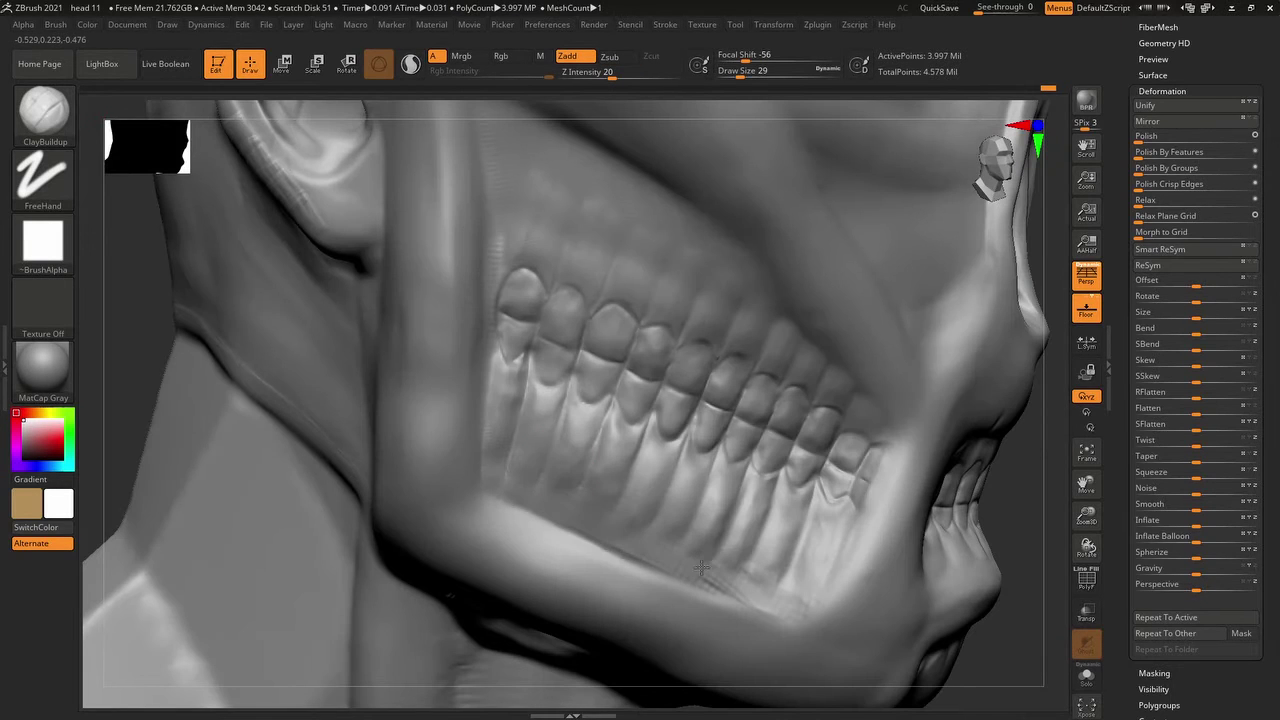
{"action": "key", "text": "shift"}
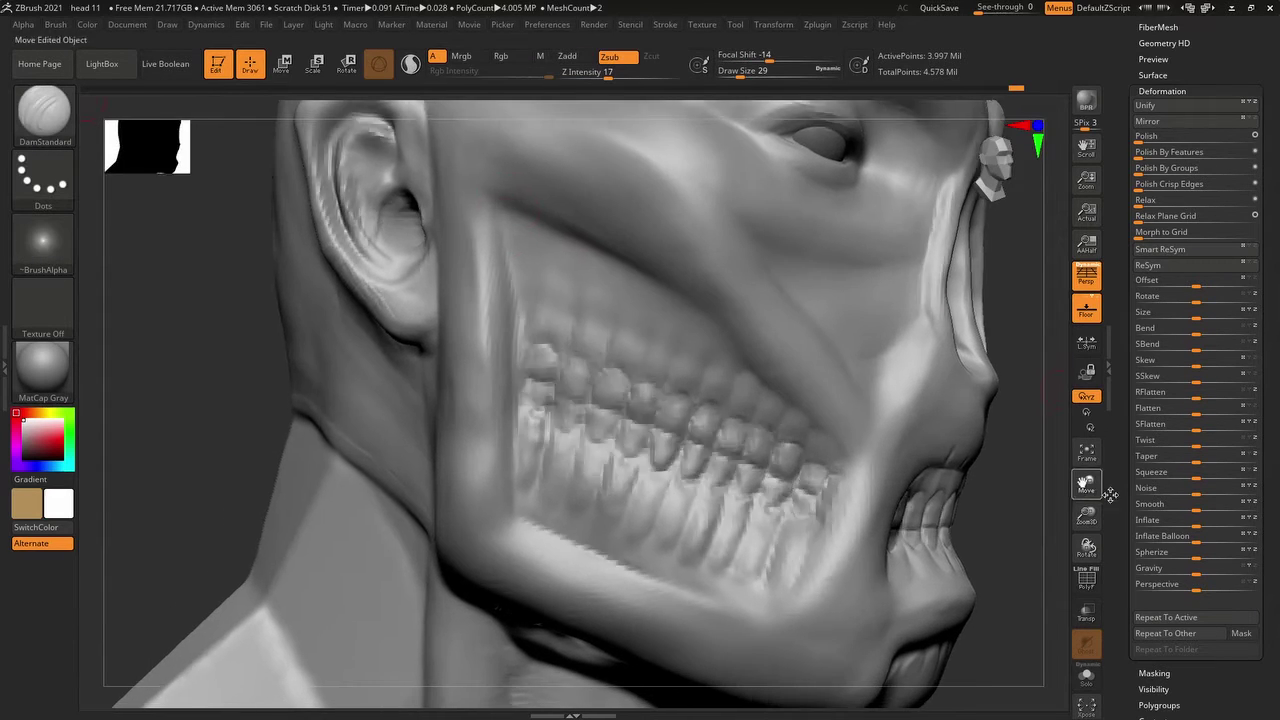
{"action": "left_click_drag", "start_coordinate": [1110, 494], "coordinate": [1114, 496]}
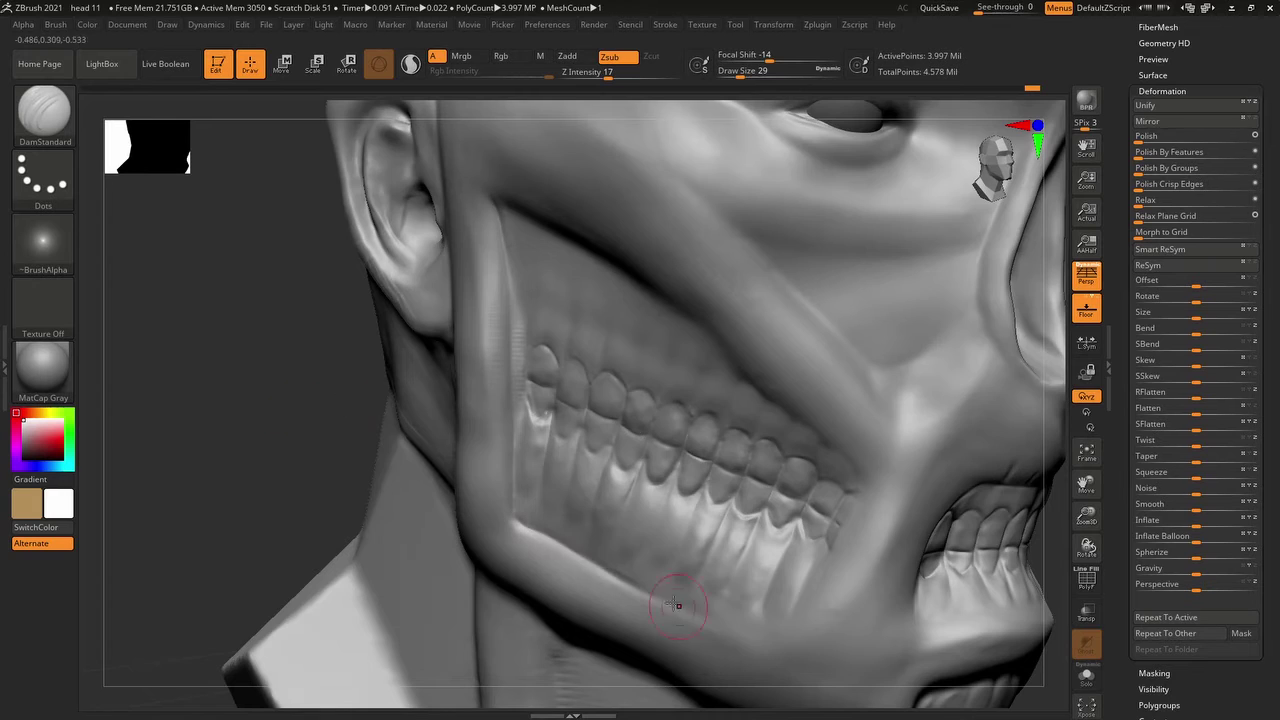
{"action": "right_click_drag", "start_coordinate": [678, 605], "coordinate": [585, 297]}
{"action": "right_click_drag", "start_coordinate": [470, 272], "coordinate": [508, 376]}
{"action": "mouse_move", "coordinate": [689, 428]}
{"action": "right_mouse_down"}
{"action": "mouse_move", "coordinate": [681, 355]}
{"action": "mouse_move", "coordinate": [520, 310]}
{"action": "mouse_move", "coordinate": [696, 238]}
{"action": "right_mouse_up"}
{"action": "mouse_move", "coordinate": [695, 457]}
{"action": "right_mouse_down"}
{"action": "mouse_move", "coordinate": [666, 454]}
{"action": "mouse_move", "coordinate": [706, 322]}
{"action": "right_mouse_up"}
{"action": "right_click_drag", "start_coordinate": [679, 128], "coordinate": [614, 357]}
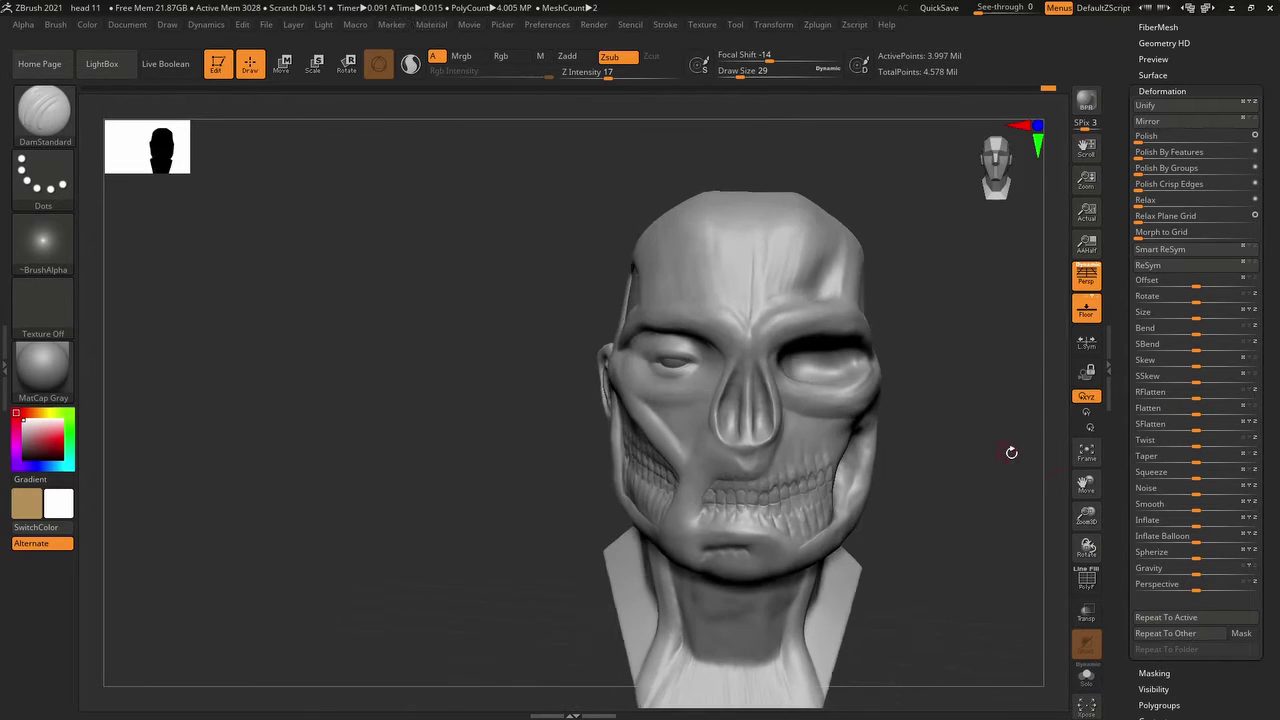
- Close the brush library and orbit the head to inspect its side, base and back
{"action": "key", "text": "b"}
{"action": "key", "text": "Escape"}
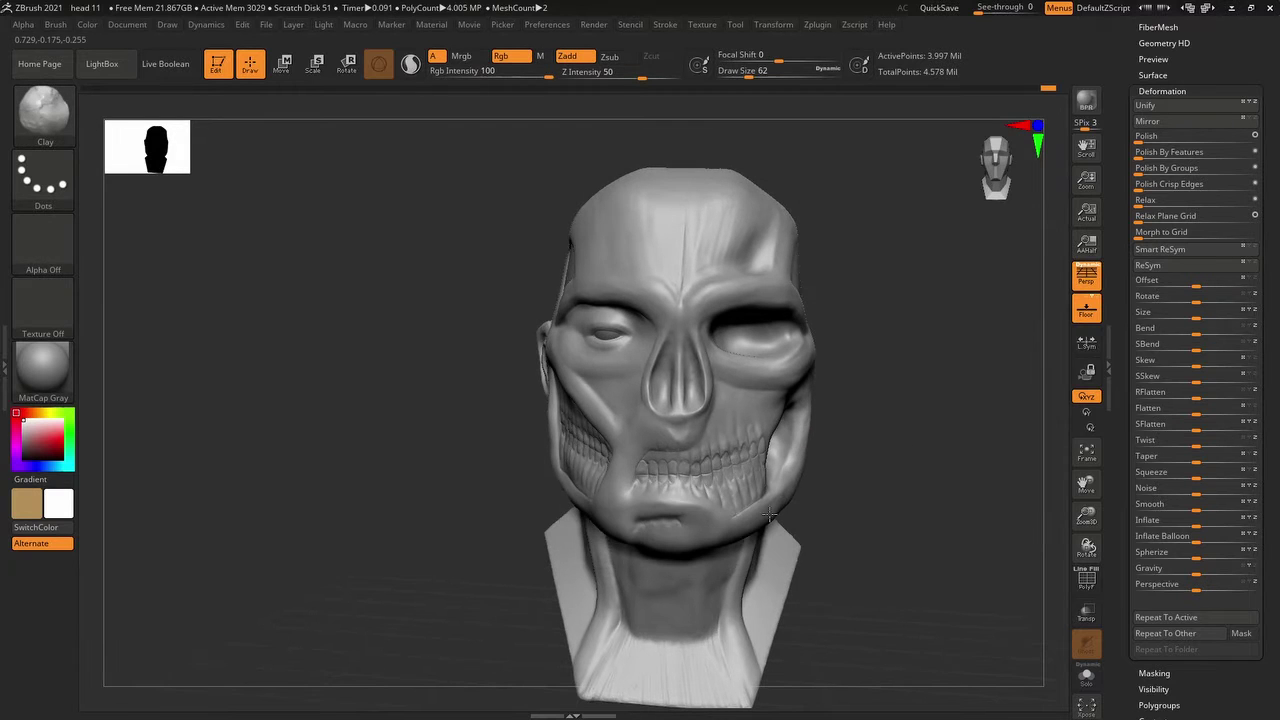
{"action": "mouse_move", "coordinate": [790, 466]}
{"action": "right_mouse_down"}
{"action": "mouse_move", "coordinate": [543, 458]}
{"action": "mouse_move", "coordinate": [760, 560]}
{"action": "mouse_move", "coordinate": [1063, 443]}
{"action": "mouse_move", "coordinate": [664, 378]}
{"action": "right_mouse_up"}
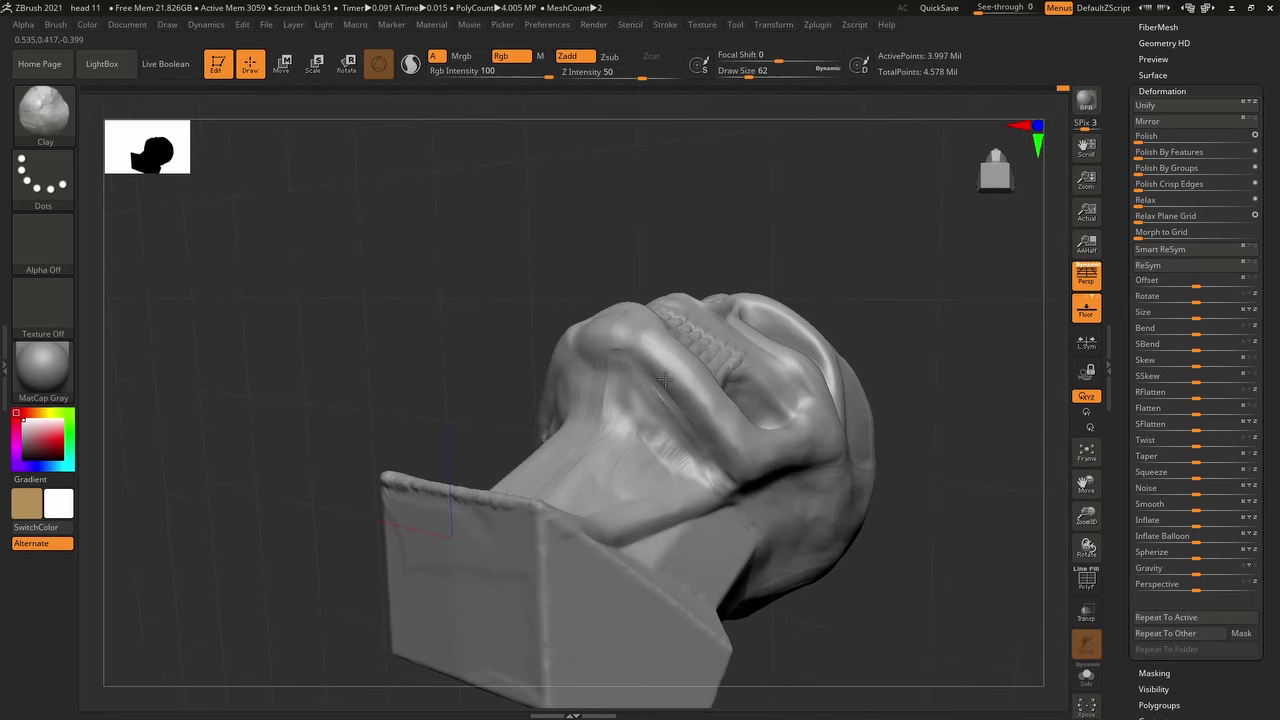
{"action": "right_click_drag", "start_coordinate": [612, 335], "coordinate": [756, 201]}
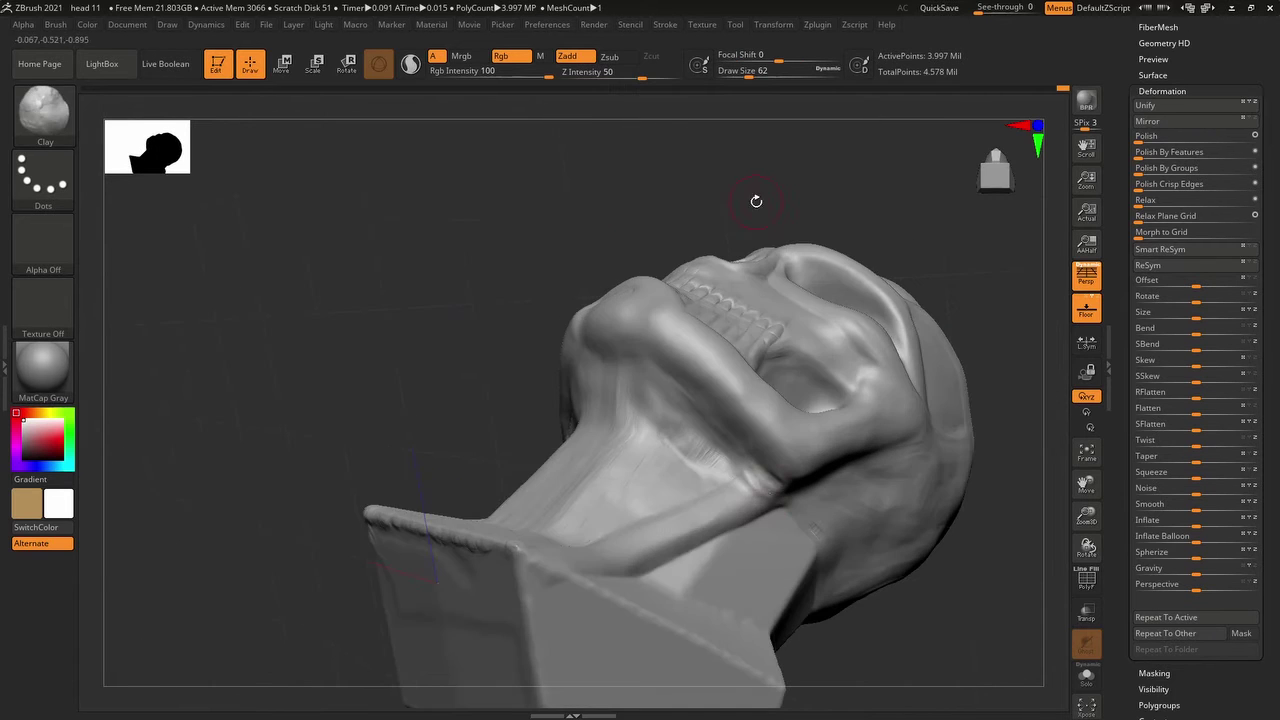
{"action": "mouse_move", "coordinate": [743, 482]}
{"action": "right_mouse_down"}
{"action": "mouse_move", "coordinate": [724, 398]}
{"action": "mouse_move", "coordinate": [886, 357]}
{"action": "mouse_move", "coordinate": [643, 286]}
{"action": "mouse_move", "coordinate": [679, 349]}
{"action": "mouse_move", "coordinate": [766, 263]}
{"action": "mouse_move", "coordinate": [596, 243]}
{"action": "right_mouse_up"}
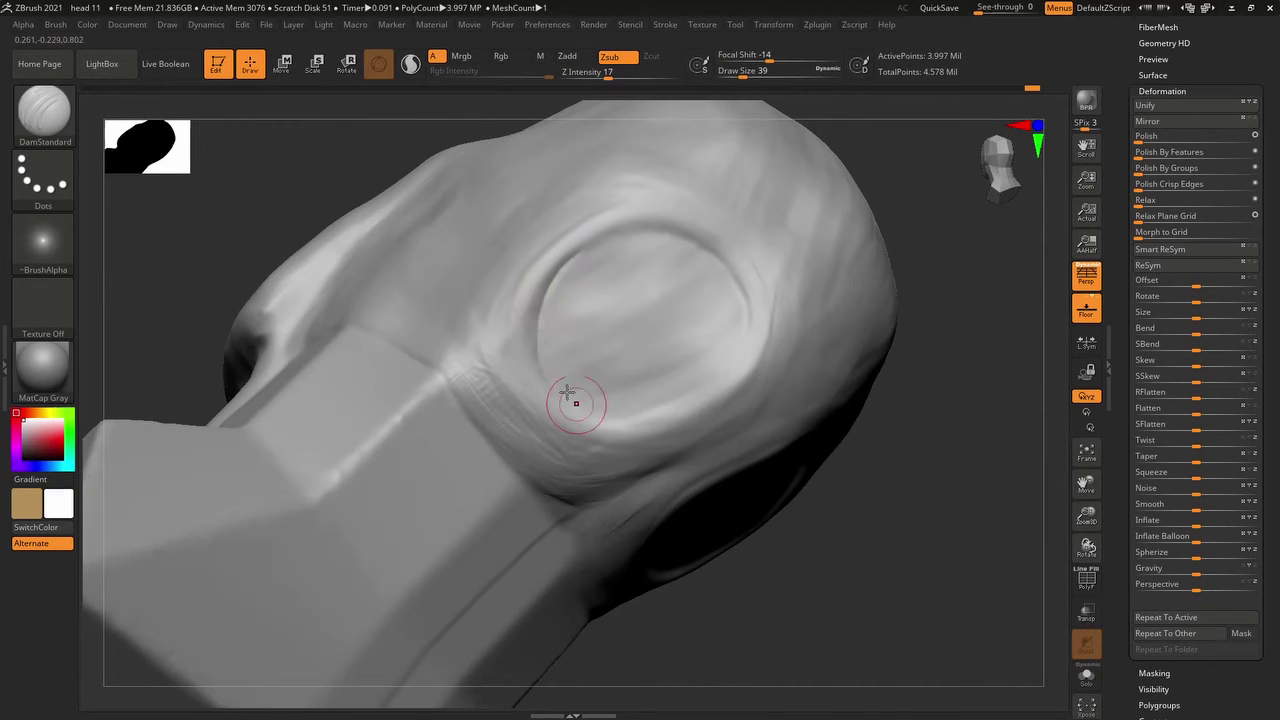
{"action": "right_click_drag", "start_coordinate": [557, 374], "coordinate": [645, 302]}
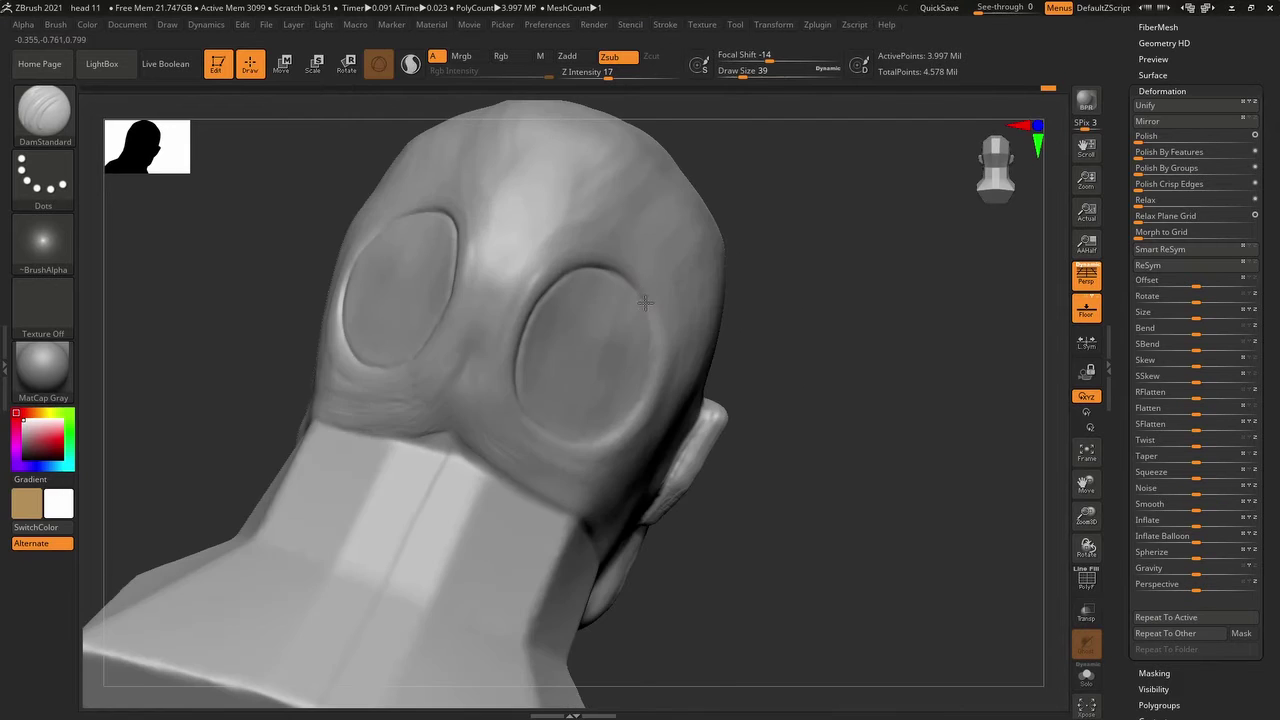
- Bring the side skull disc and ear into view, then close in under the jaw and neck
{"action": "mouse_move", "coordinate": [819, 267]}
{"action": "right_mouse_down"}
{"action": "mouse_move", "coordinate": [646, 340]}
{"action": "mouse_move", "coordinate": [560, 441]}
{"action": "mouse_move", "coordinate": [500, 380]}
{"action": "mouse_move", "coordinate": [740, 283]}
{"action": "mouse_move", "coordinate": [486, 277]}
{"action": "mouse_move", "coordinate": [610, 447]}
{"action": "mouse_move", "coordinate": [604, 494]}
{"action": "right_mouse_up"}
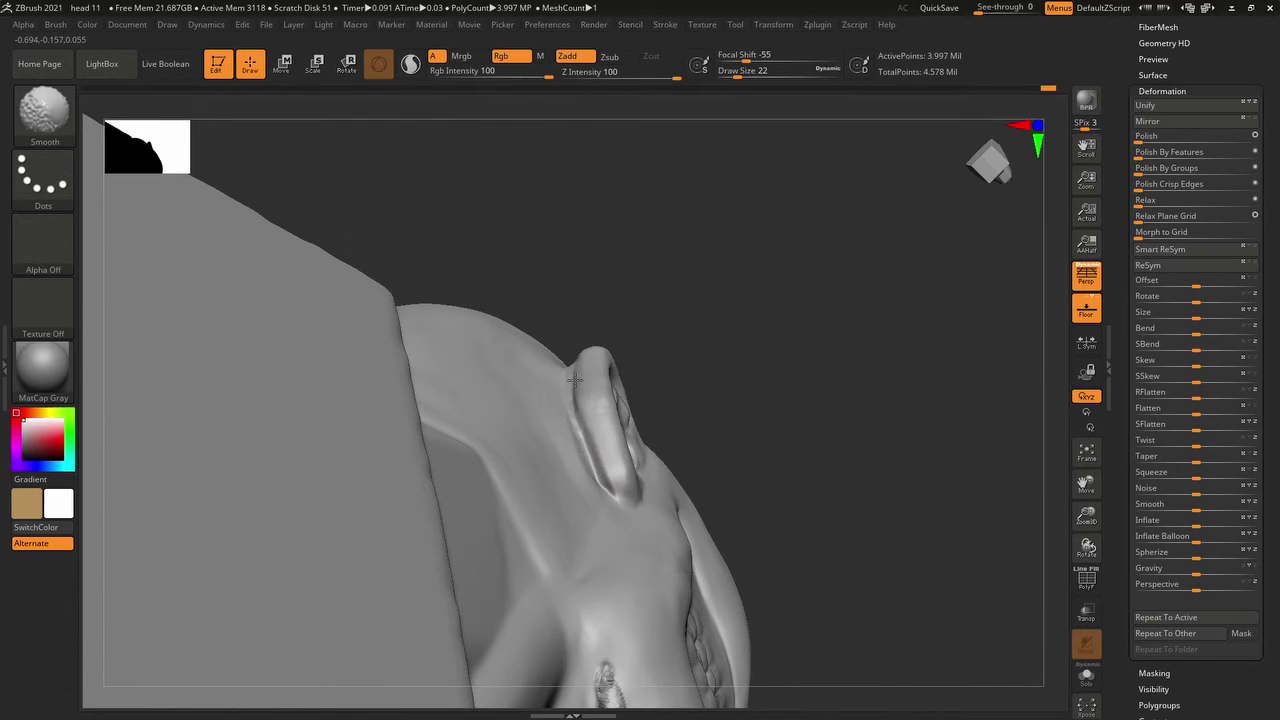
{"action": "mouse_move", "coordinate": [575, 379]}
{"action": "right_mouse_down"}
{"action": "mouse_move", "coordinate": [651, 286]}
{"action": "mouse_move", "coordinate": [874, 189]}
{"action": "mouse_move", "coordinate": [617, 358]}
{"action": "mouse_move", "coordinate": [907, 238]}
{"action": "mouse_move", "coordinate": [544, 260]}
{"action": "right_mouse_up"}
{"action": "right_click_drag", "start_coordinate": [580, 403], "coordinate": [658, 298]}
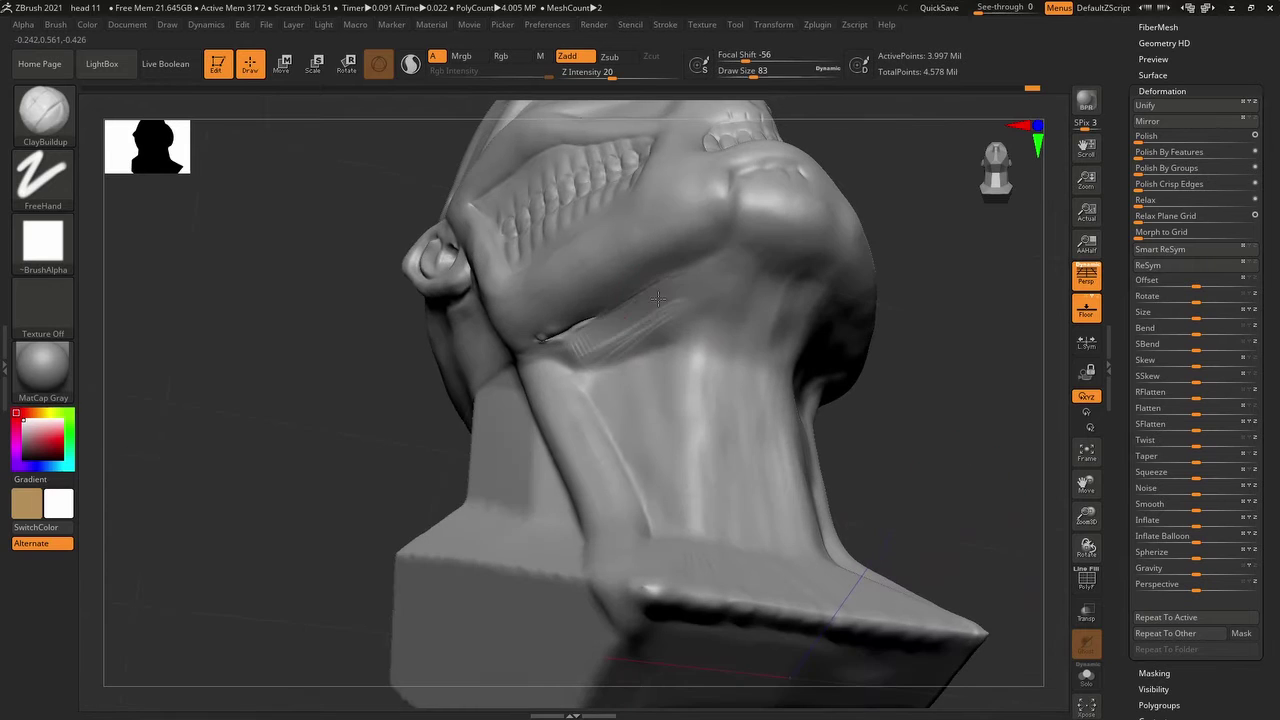
{"action": "right_click_drag", "start_coordinate": [564, 352], "coordinate": [805, 316]}
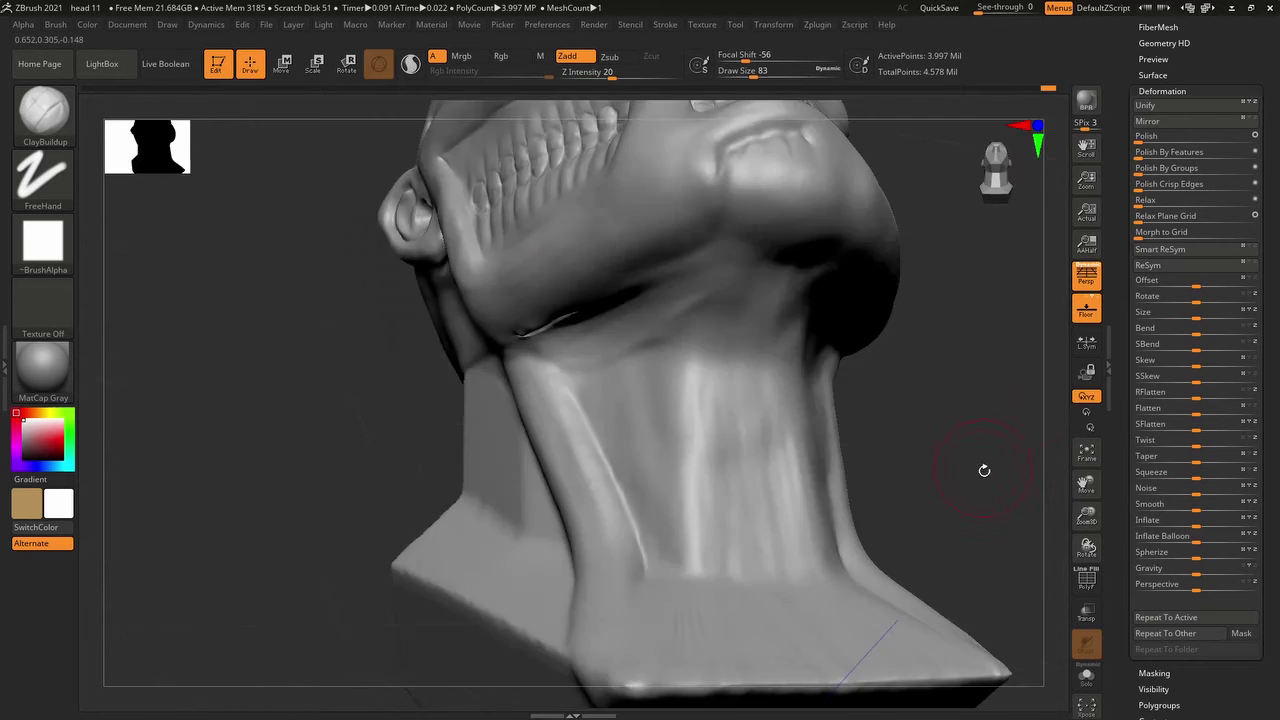
{"action": "mouse_move", "coordinate": [986, 466]}
{"action": "right_mouse_down"}
{"action": "mouse_move", "coordinate": [934, 474]}
{"action": "mouse_move", "coordinate": [892, 446]}
{"action": "right_mouse_up"}
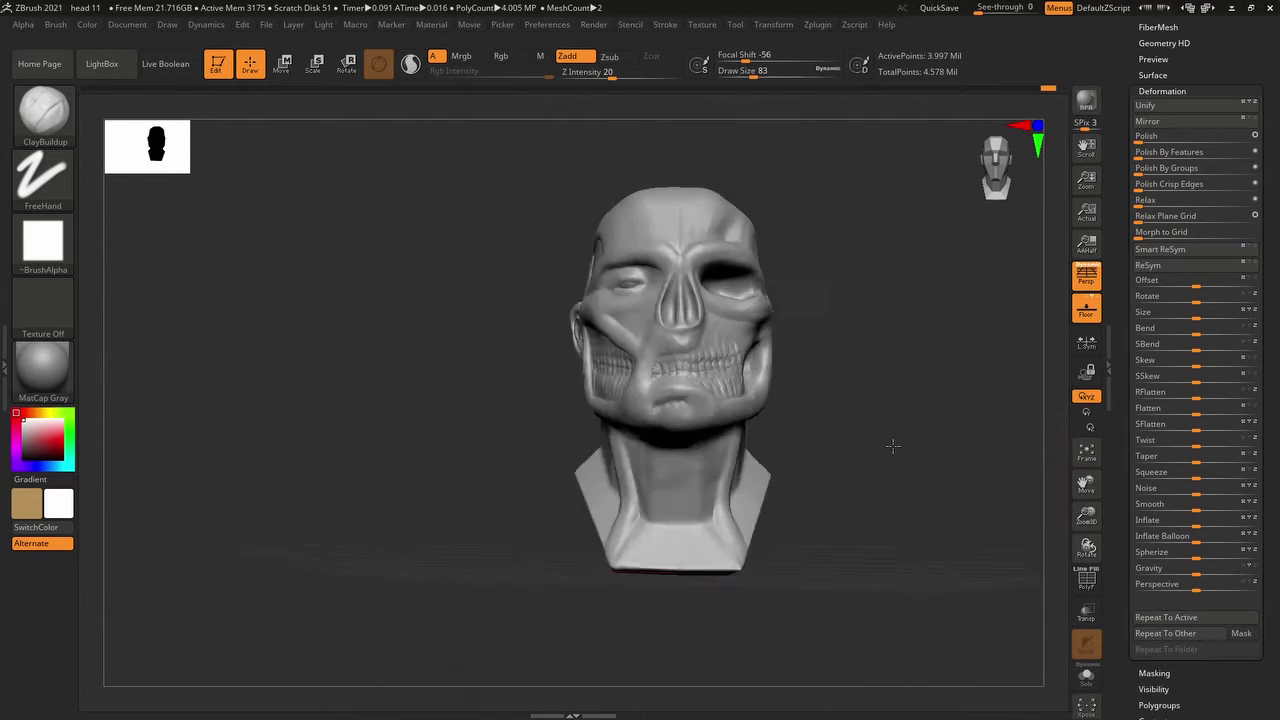
- Orbit to side and low left three-quarter views of the neck, then zoom onto the jaw and teeth
{"action": "mouse_move", "coordinate": [766, 425]}
{"action": "right_mouse_down"}
{"action": "mouse_move", "coordinate": [903, 394]}
{"action": "mouse_move", "coordinate": [486, 323]}
{"action": "mouse_move", "coordinate": [520, 429]}
{"action": "mouse_move", "coordinate": [497, 387]}
{"action": "right_mouse_up"}
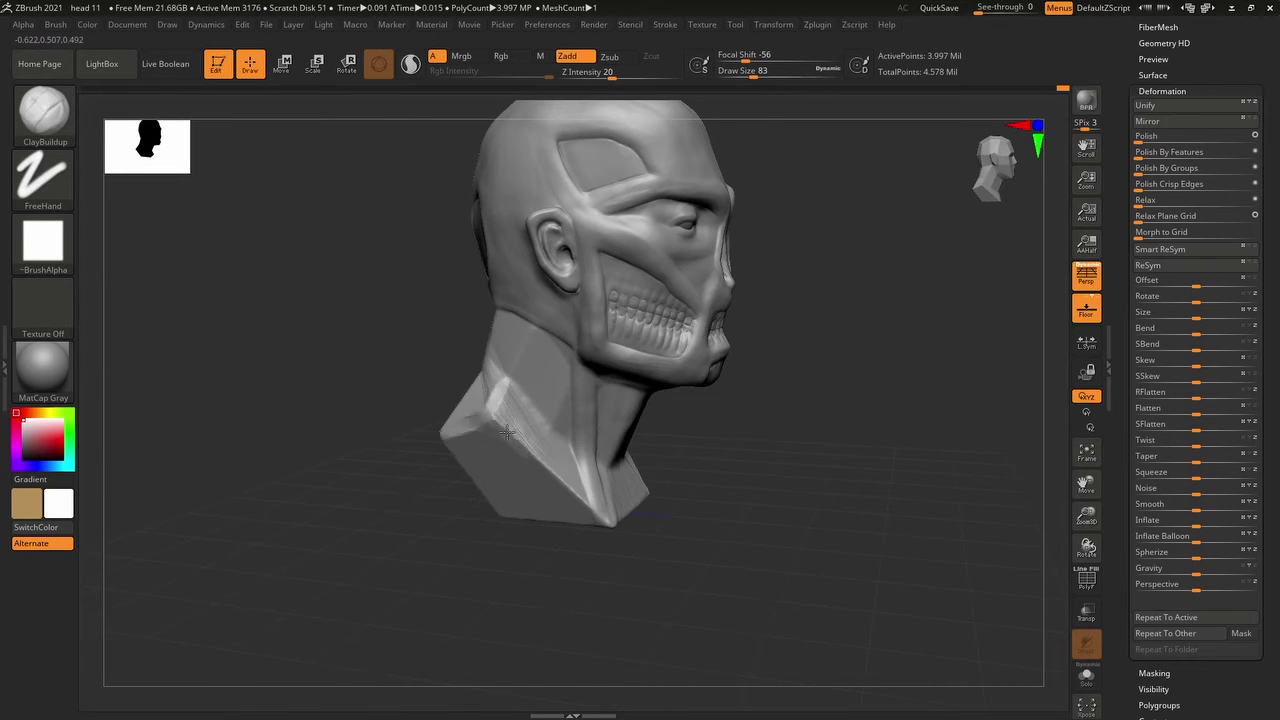
{"action": "right_click_drag", "start_coordinate": [507, 432], "coordinate": [907, 398]}
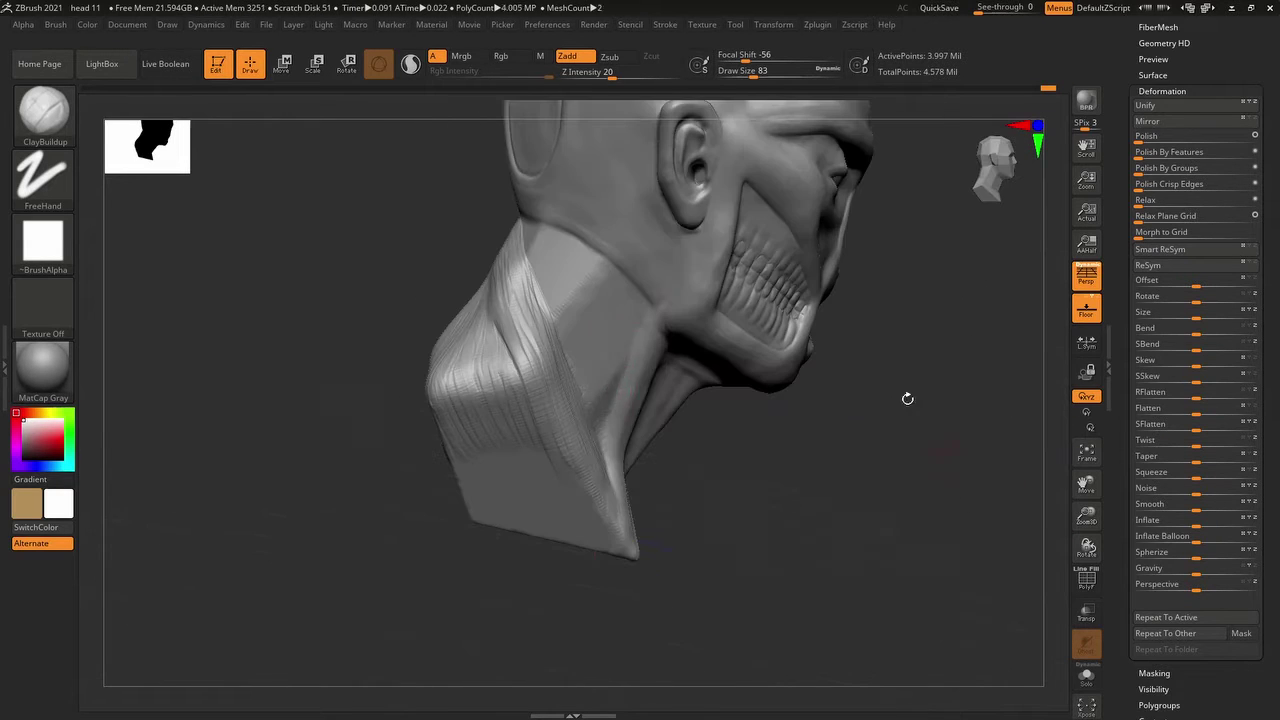
{"action": "mouse_move", "coordinate": [526, 248]}
{"action": "right_mouse_down"}
{"action": "mouse_move", "coordinate": [843, 480]}
{"action": "mouse_move", "coordinate": [1000, 480]}
{"action": "mouse_move", "coordinate": [537, 198]}
{"action": "right_mouse_up"}
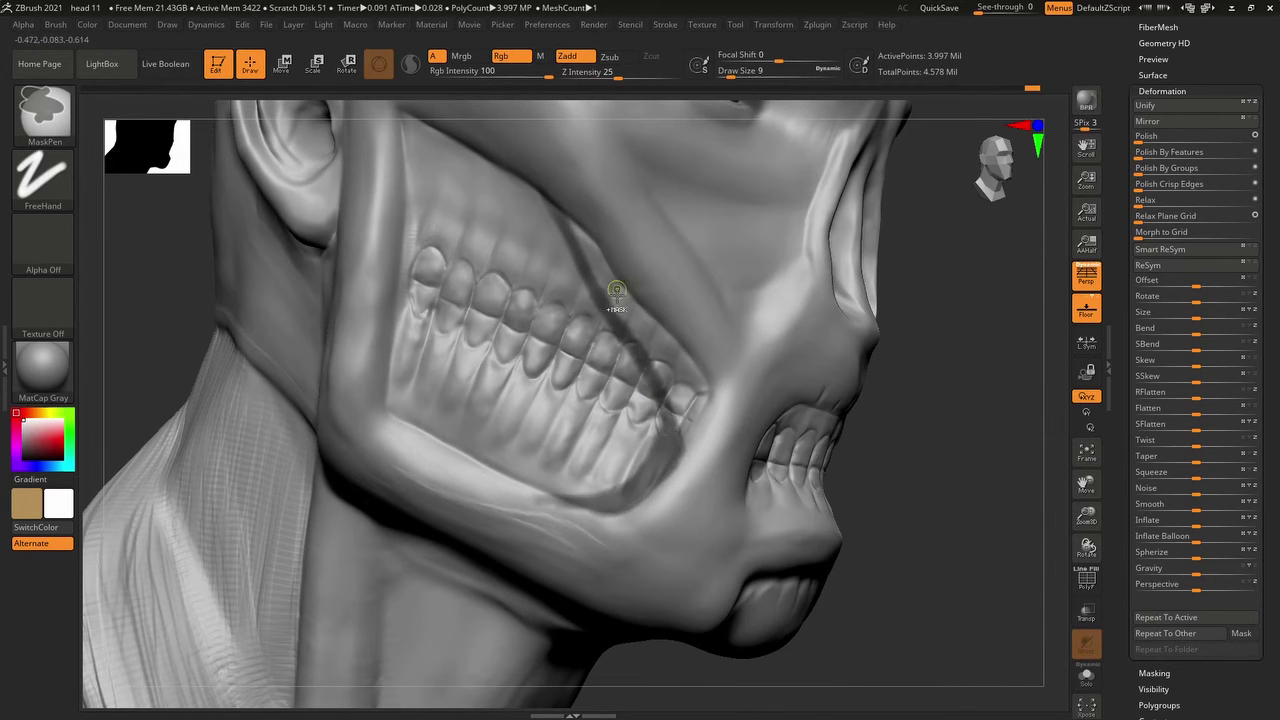
- Mask a stripe along the mouth line with MaskPen and invert the mask
{"action": "right_click_drag", "start_coordinate": [617, 290], "coordinate": [550, 509]}
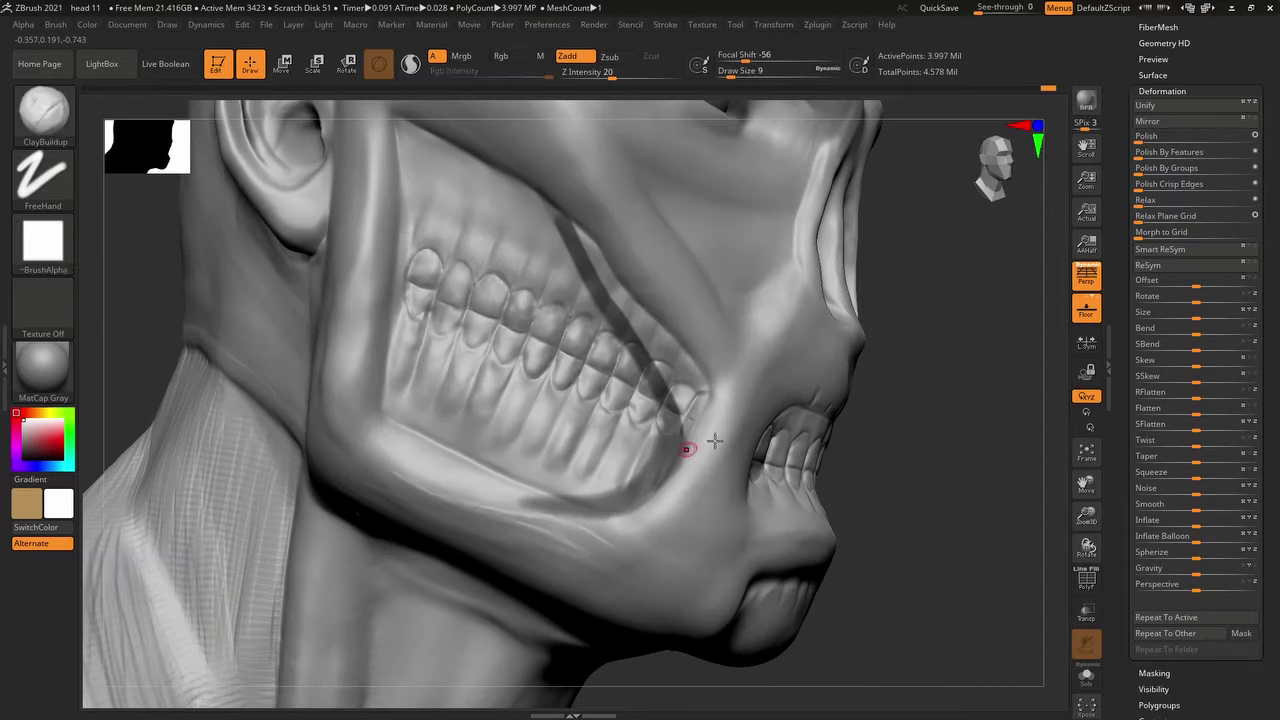
{"action": "right_click_drag", "start_coordinate": [714, 440], "coordinate": [588, 358]}
{"action": "key", "text": "ctrl+i"}
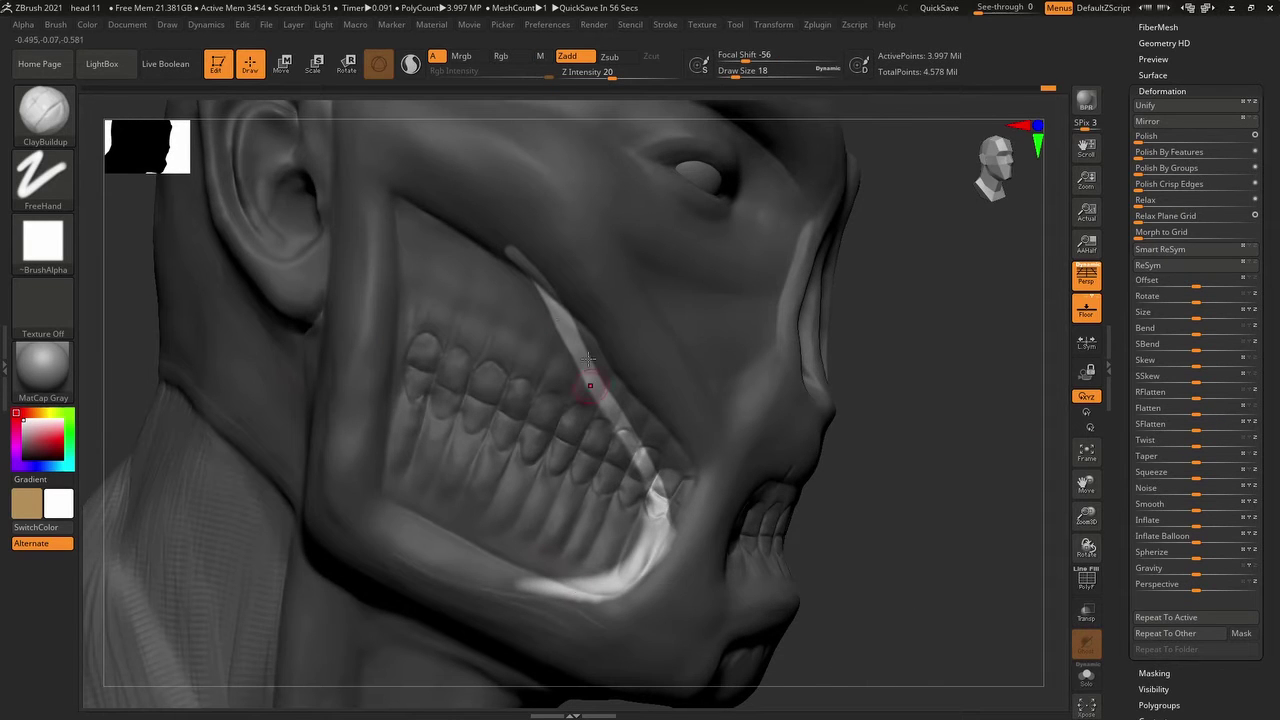
- Draw the gum ridge tube stroke along the jaw, then frame the whole head
{"action": "mouse_move", "coordinate": [525, 272]}
{"action": "right_mouse_down"}
{"action": "mouse_move", "coordinate": [966, 371]}
{"action": "mouse_move", "coordinate": [625, 430]}
{"action": "right_mouse_up"}
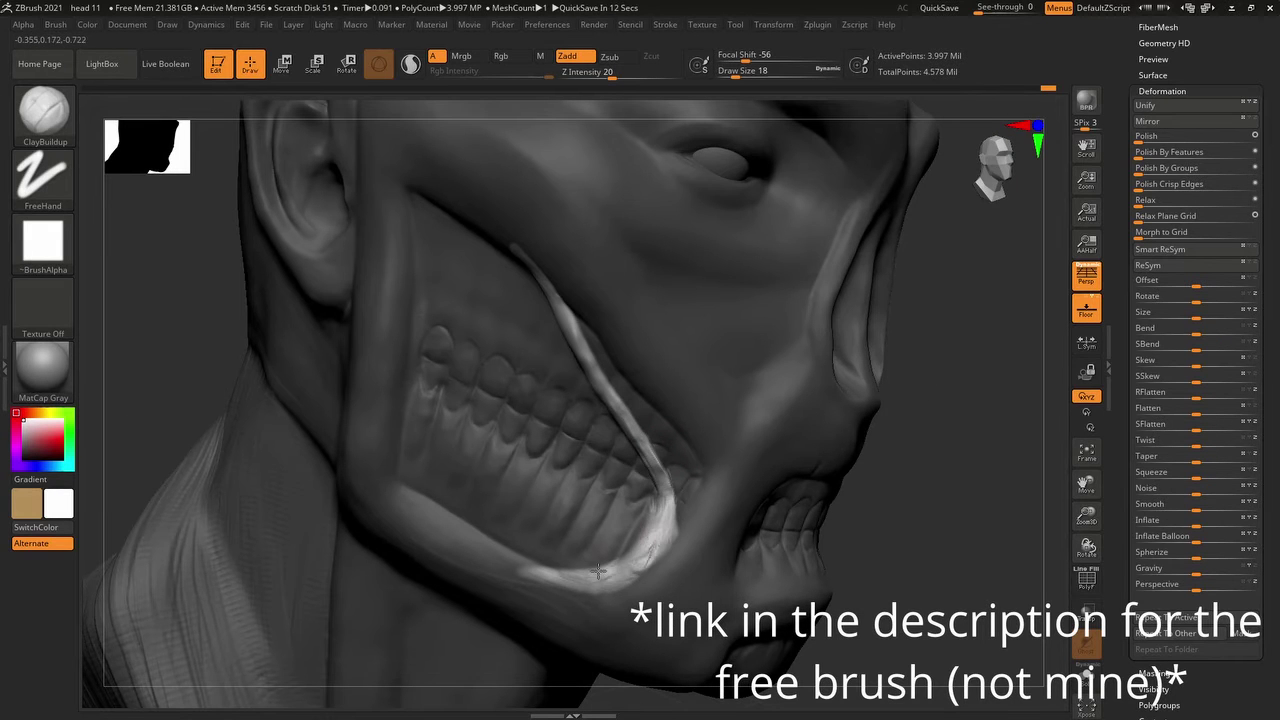
{"action": "right_click_drag", "start_coordinate": [592, 368], "coordinate": [908, 365]}
{"action": "right_click_drag", "start_coordinate": [594, 347], "coordinate": [663, 483]}
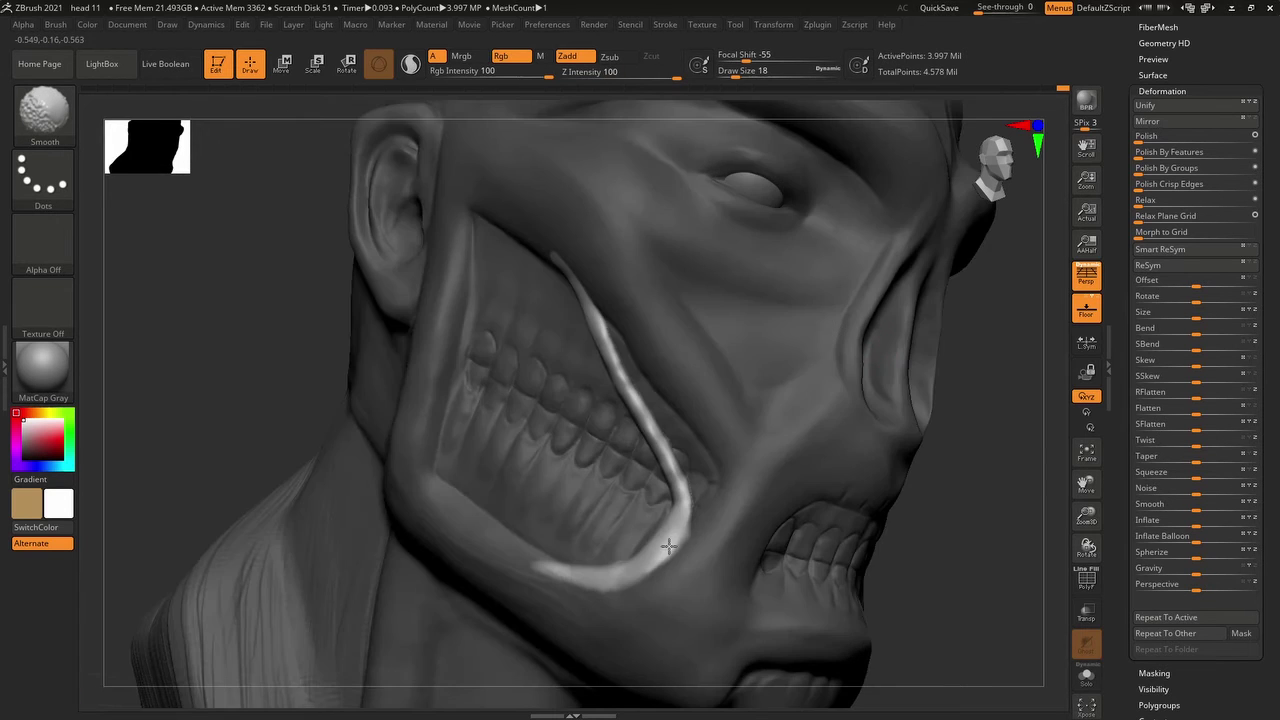
{"action": "left_click", "coordinate": [663, 535]}
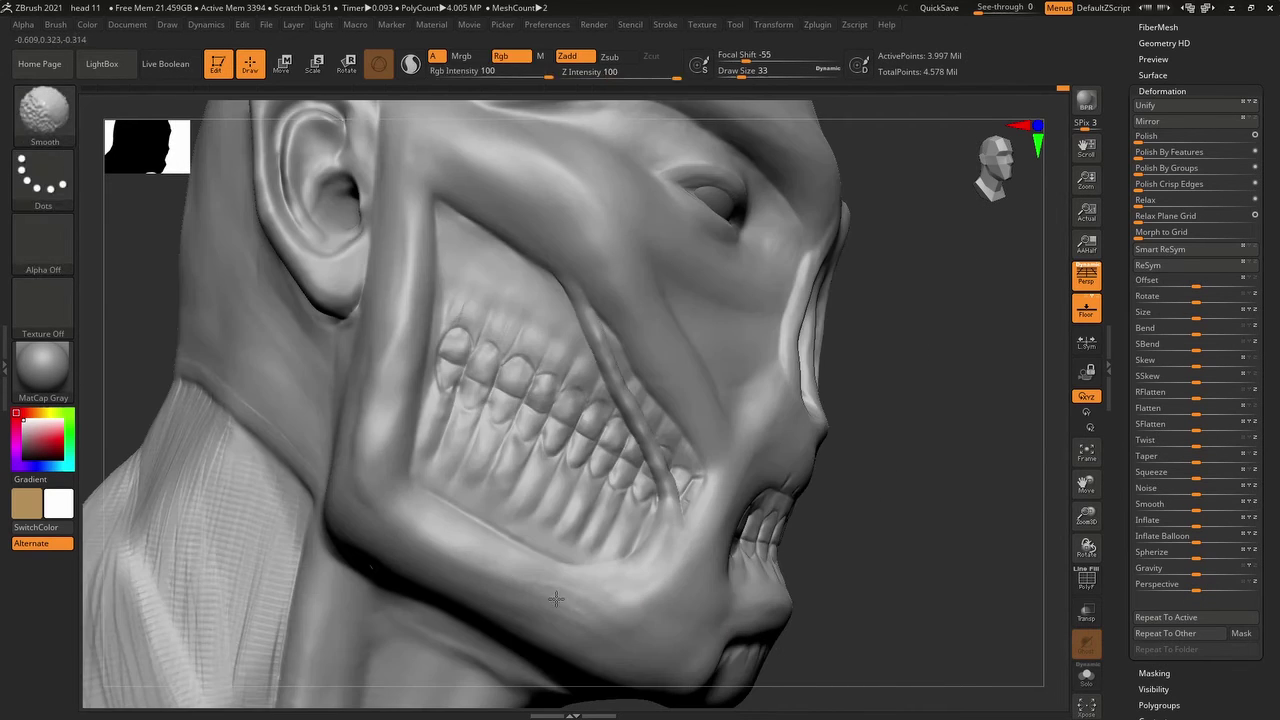
{"action": "key", "text": "f"}
{"action": "mouse_move", "coordinate": [1034, 509]}
{"action": "right_mouse_down"}
{"action": "mouse_move", "coordinate": [971, 509]}
{"action": "mouse_move", "coordinate": [1069, 467]}
{"action": "mouse_move", "coordinate": [610, 301]}
{"action": "right_mouse_up"}
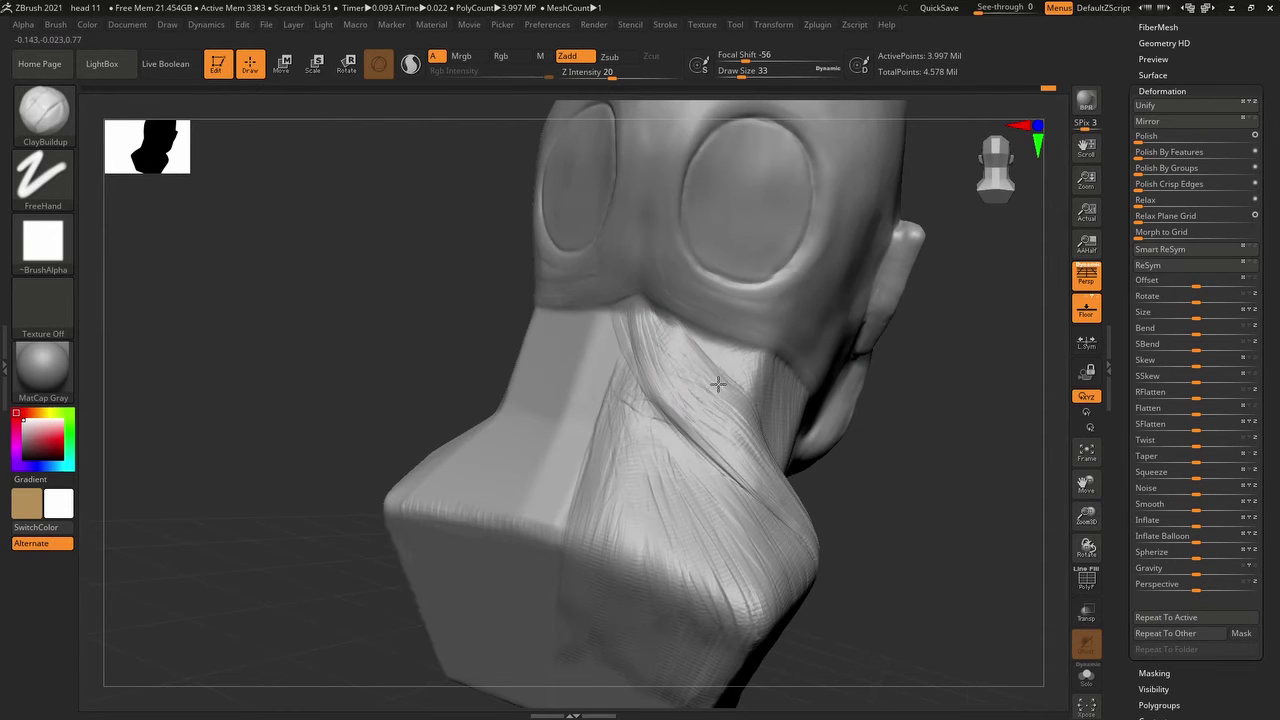
- Orbit around the back, side and top of the head to inspect the neck and crown
{"action": "right_click_drag", "start_coordinate": [718, 383], "coordinate": [783, 249]}
{"action": "mouse_move", "coordinate": [640, 210]}
{"action": "right_mouse_down"}
{"action": "mouse_move", "coordinate": [709, 323]}
{"action": "mouse_move", "coordinate": [651, 286]}
{"action": "right_mouse_up"}
{"action": "right_click_drag", "start_coordinate": [729, 193], "coordinate": [733, 233]}
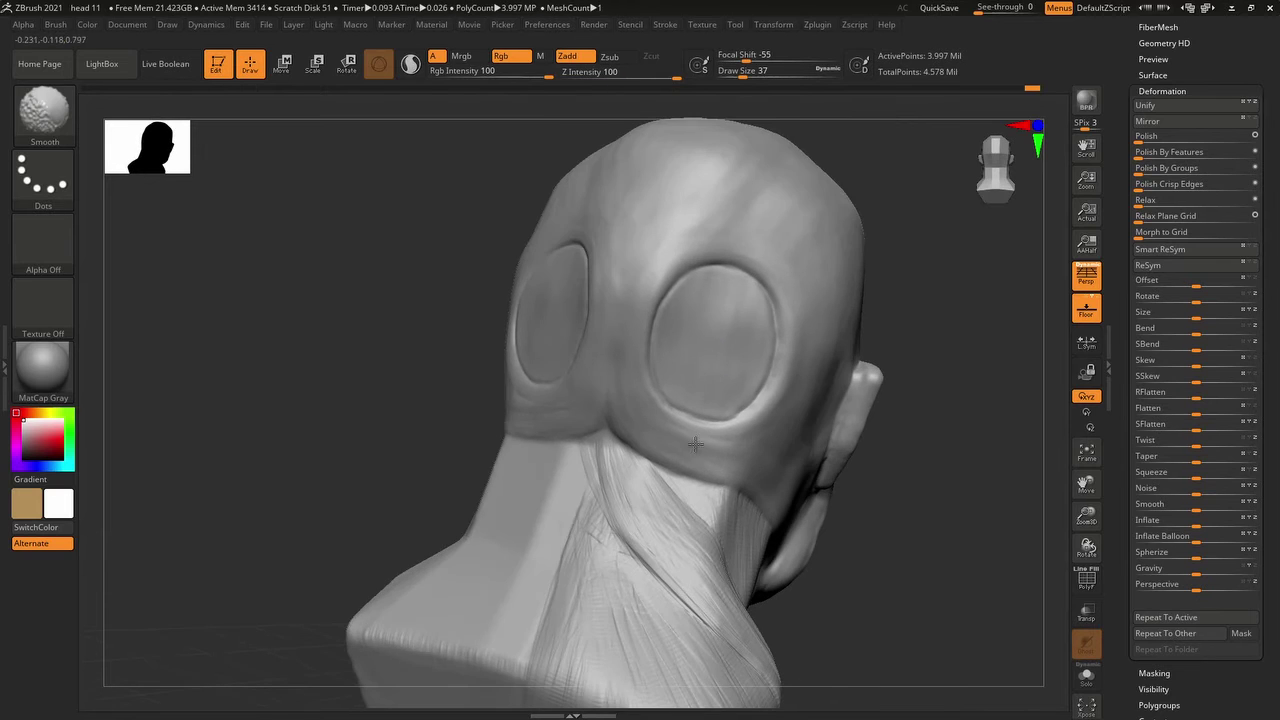
{"action": "mouse_move", "coordinate": [695, 443]}
{"action": "right_mouse_down", "text": "shift"}
{"action": "mouse_move", "coordinate": [515, 420]}
{"action": "mouse_move", "coordinate": [358, 483]}
{"action": "mouse_move", "coordinate": [396, 455]}
{"action": "right_mouse_up", "text": "shift"}
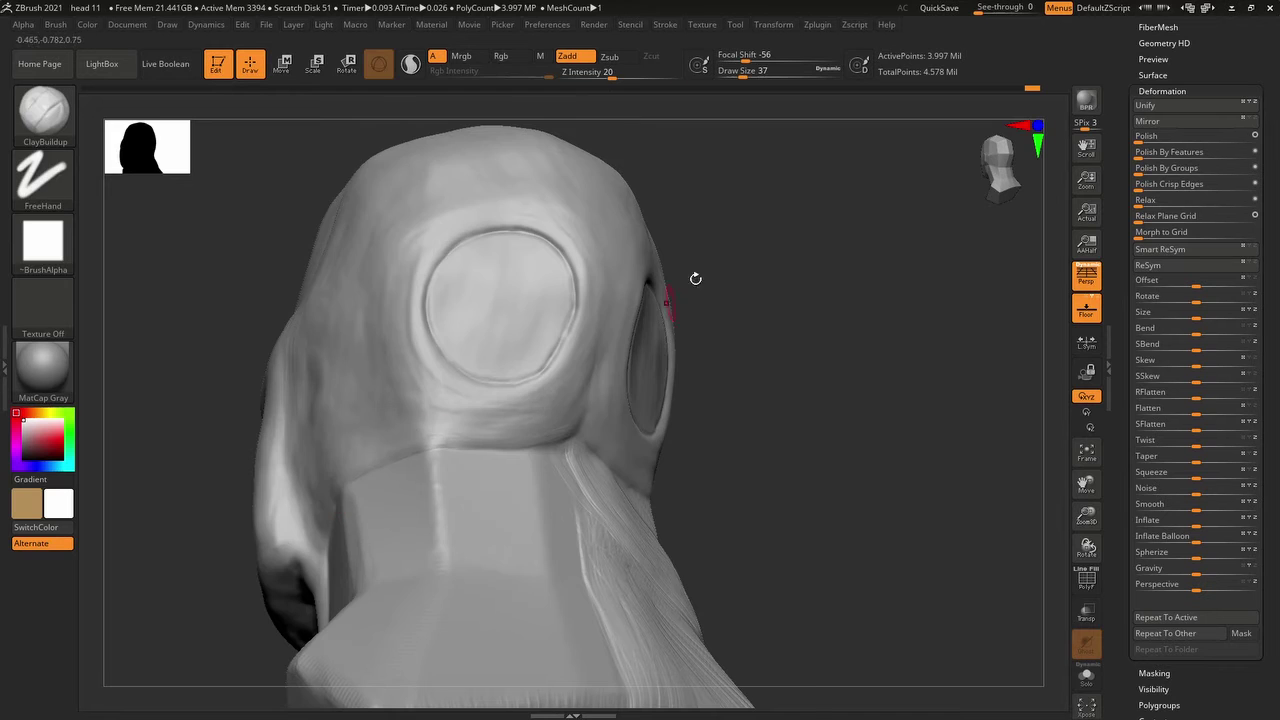
{"action": "right_click_drag", "start_coordinate": [695, 278], "coordinate": [457, 240], "text": "shift"}
{"action": "right_click_drag", "start_coordinate": [120, 550], "coordinate": [636, 270]}
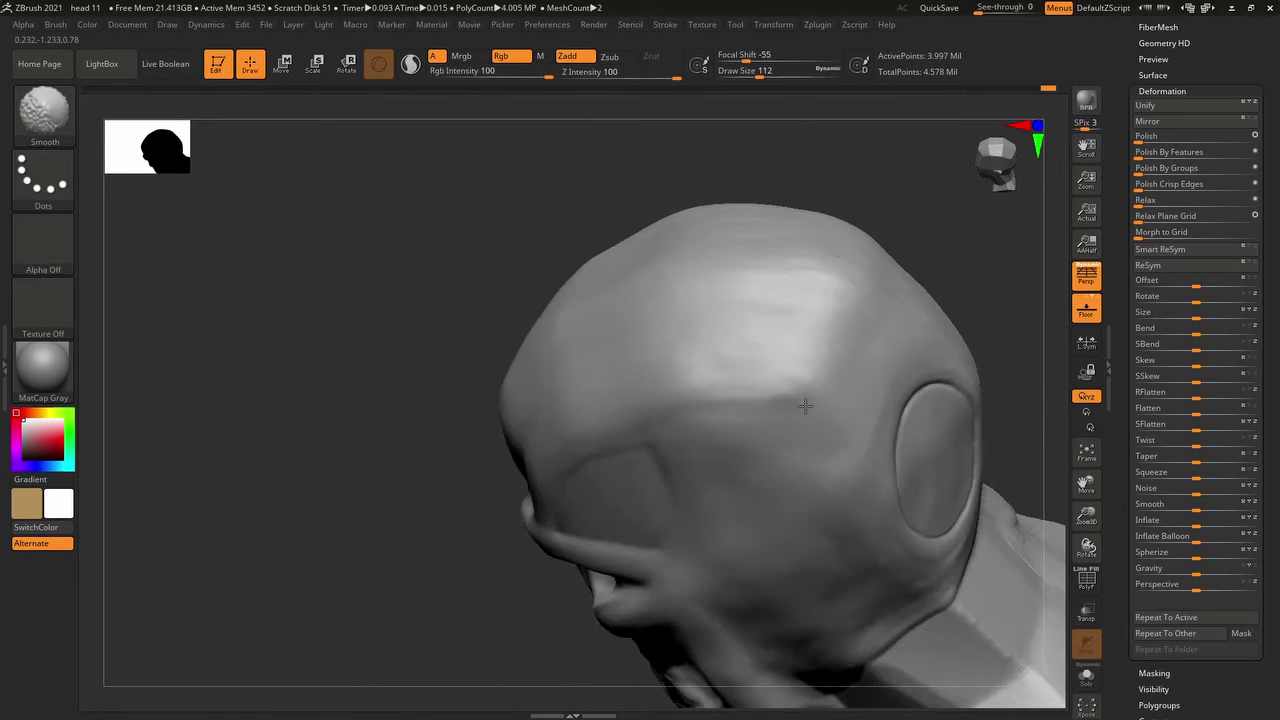
{"action": "mouse_move", "coordinate": [805, 405]}
{"action": "right_mouse_down"}
{"action": "mouse_move", "coordinate": [363, 377]}
{"action": "mouse_move", "coordinate": [460, 410]}
{"action": "right_mouse_up"}
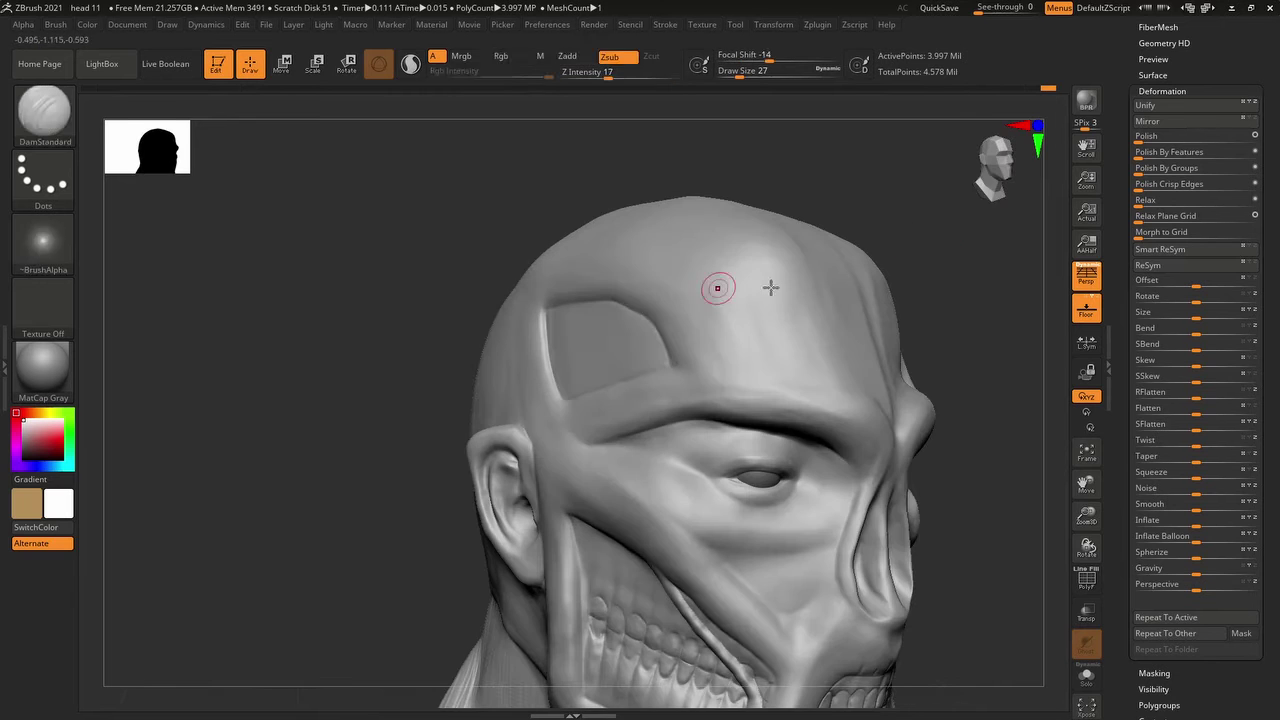
- Orbit from the front of the head, under the neck and chin, round to the back of the head
{"action": "left_click_drag", "start_coordinate": [771, 286], "coordinate": [1054, 470]}
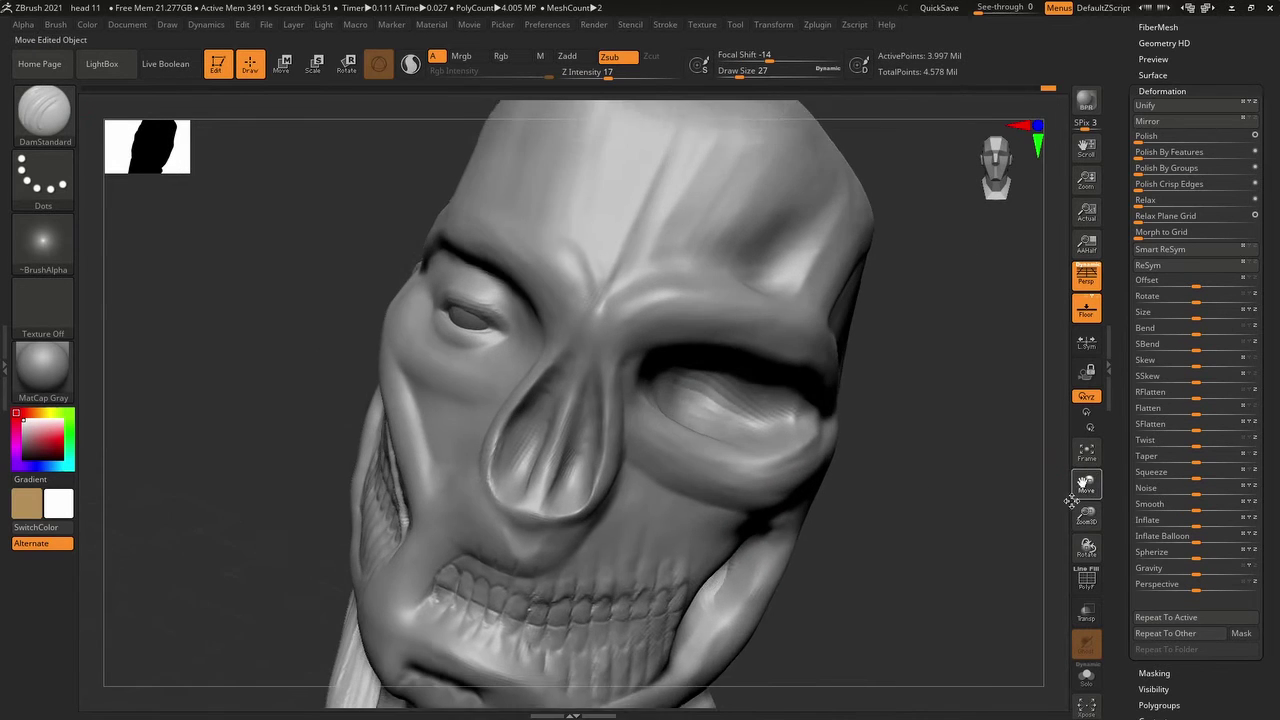
{"action": "mouse_move", "coordinate": [1071, 486]}
{"action": "left_mouse_down"}
{"action": "mouse_move", "coordinate": [986, 409]}
{"action": "mouse_move", "coordinate": [608, 406]}
{"action": "mouse_move", "coordinate": [703, 329]}
{"action": "mouse_move", "coordinate": [760, 330]}
{"action": "left_mouse_up"}
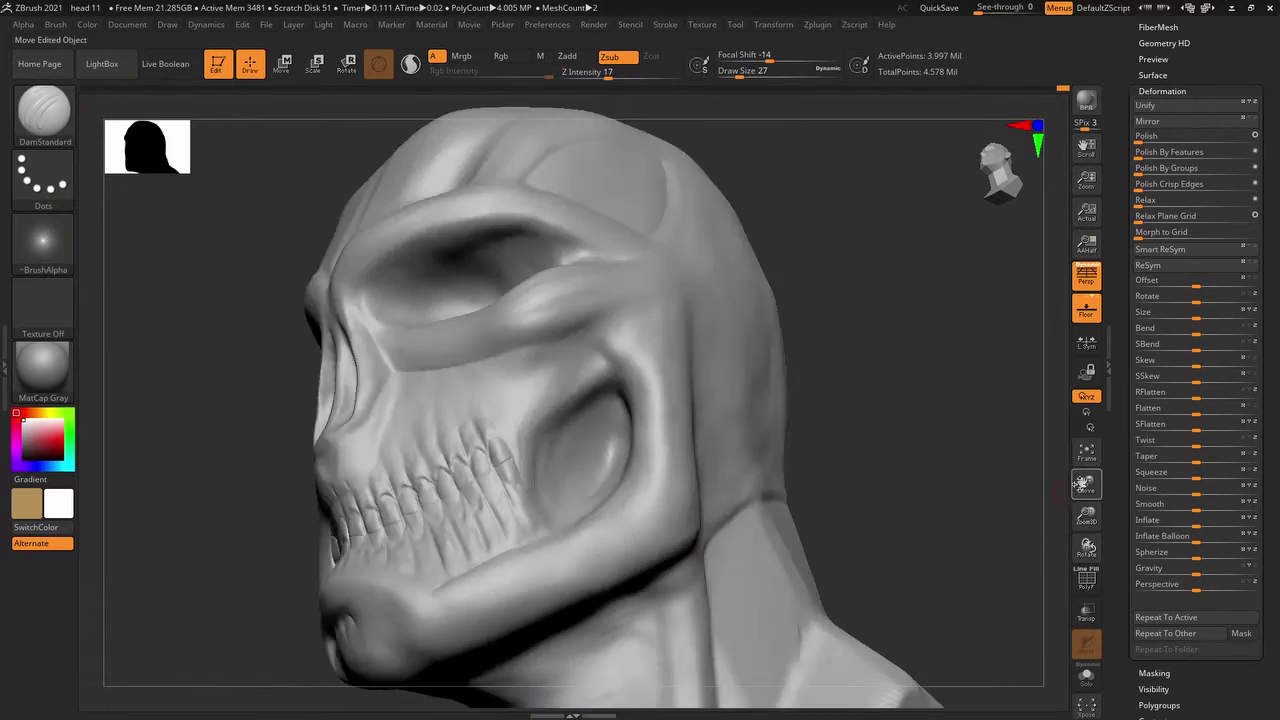
{"action": "left_click_drag", "start_coordinate": [600, 300], "coordinate": [660, 402]}
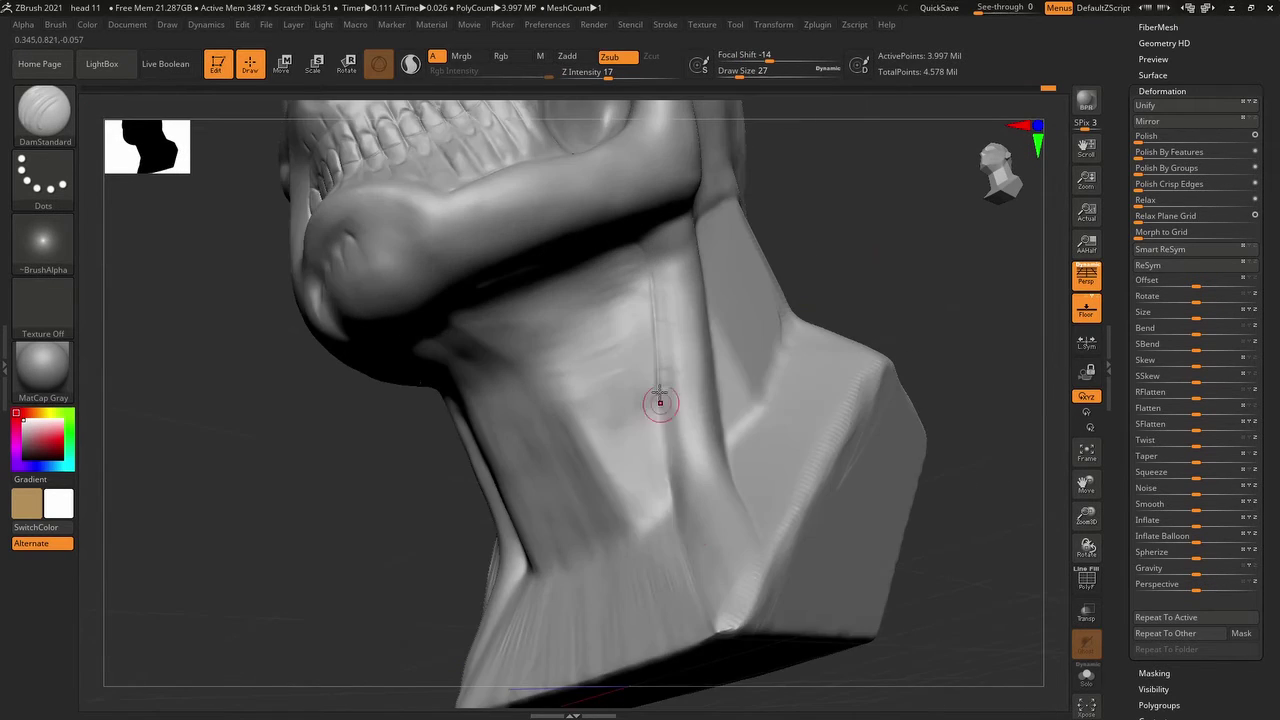
{"action": "left_click_drag", "start_coordinate": [907, 236], "coordinate": [378, 298]}
{"action": "left_click_drag", "start_coordinate": [530, 422], "coordinate": [608, 414]}
{"action": "mouse_move", "coordinate": [616, 512]}
{"action": "left_mouse_down"}
{"action": "mouse_move", "coordinate": [1015, 418]}
{"action": "mouse_move", "coordinate": [1090, 460]}
{"action": "left_mouse_up"}
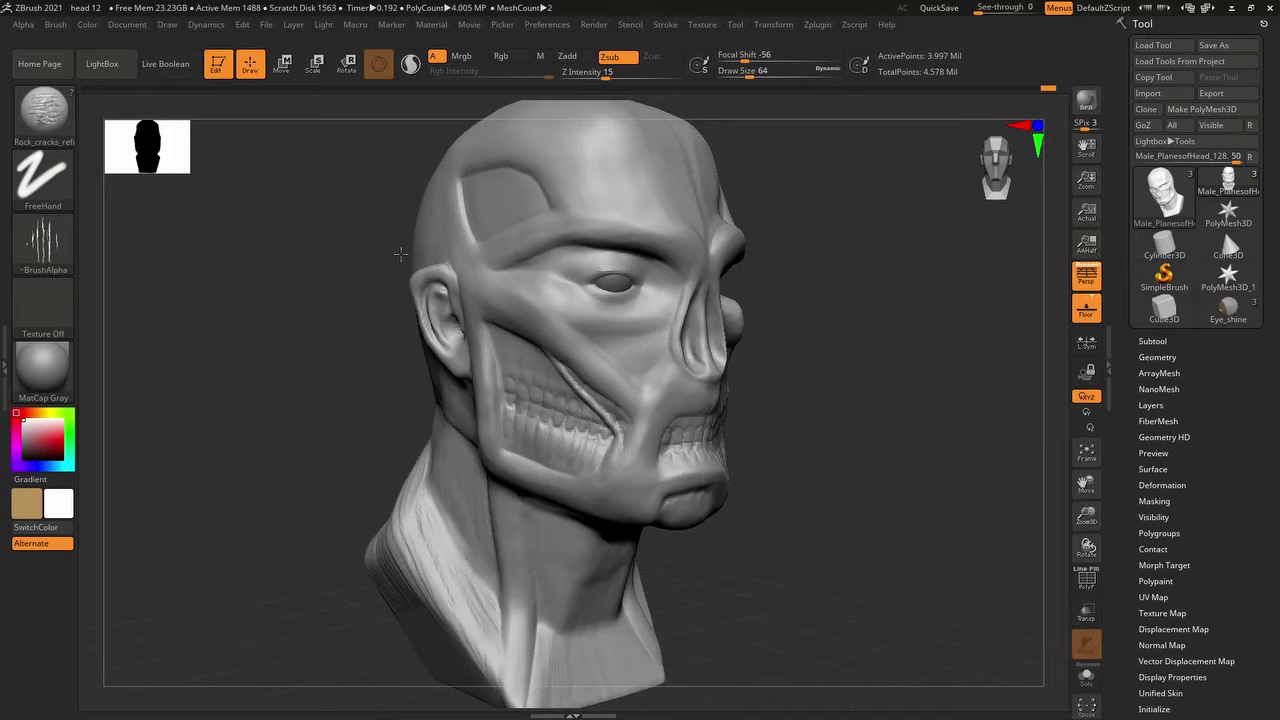
{"action": "left_click_drag", "start_coordinate": [620, 300], "coordinate": [498, 393]}
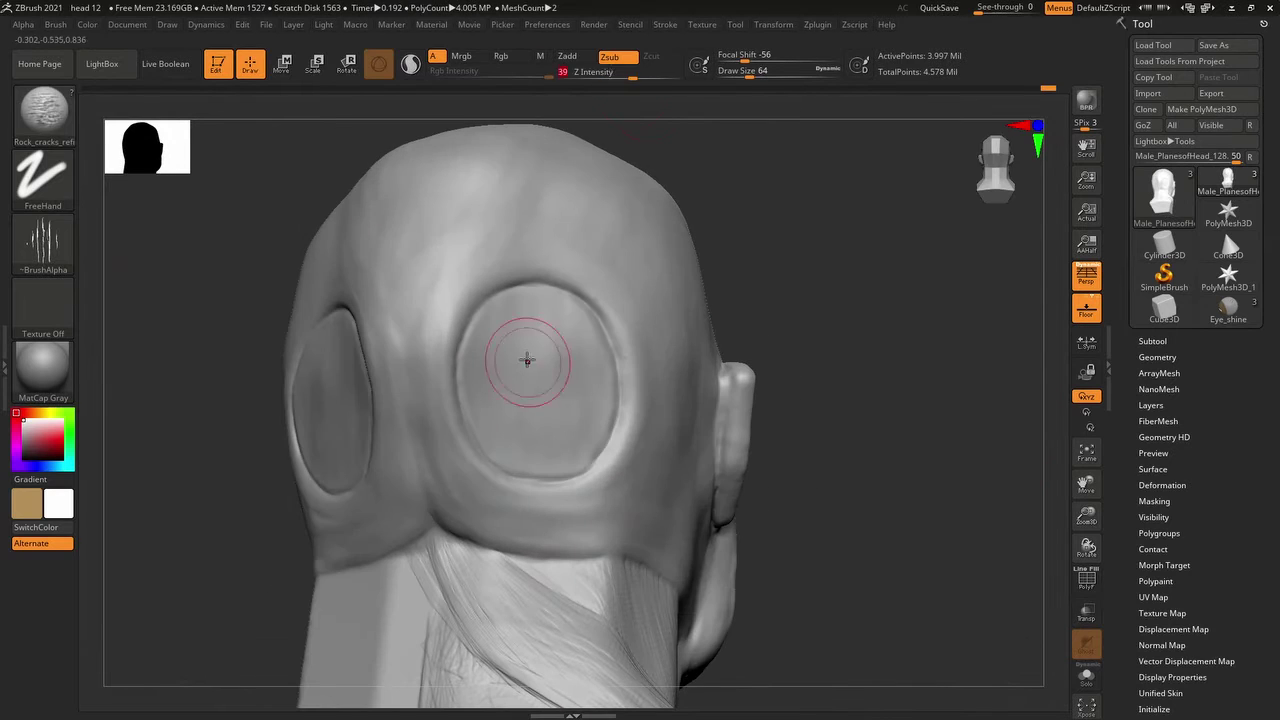
- Load the long hair strand brush with a Dots stroke and draw strands across the rear disc
{"action": "left_click", "coordinate": [43, 175]}
{"action": "left_click", "coordinate": [114, 192]}
{"action": "left_click", "coordinate": [43, 110]}
{"action": "left_click", "coordinate": [180, 125]}
{"action": "left_click_drag", "start_coordinate": [500, 305], "coordinate": [496, 390]}
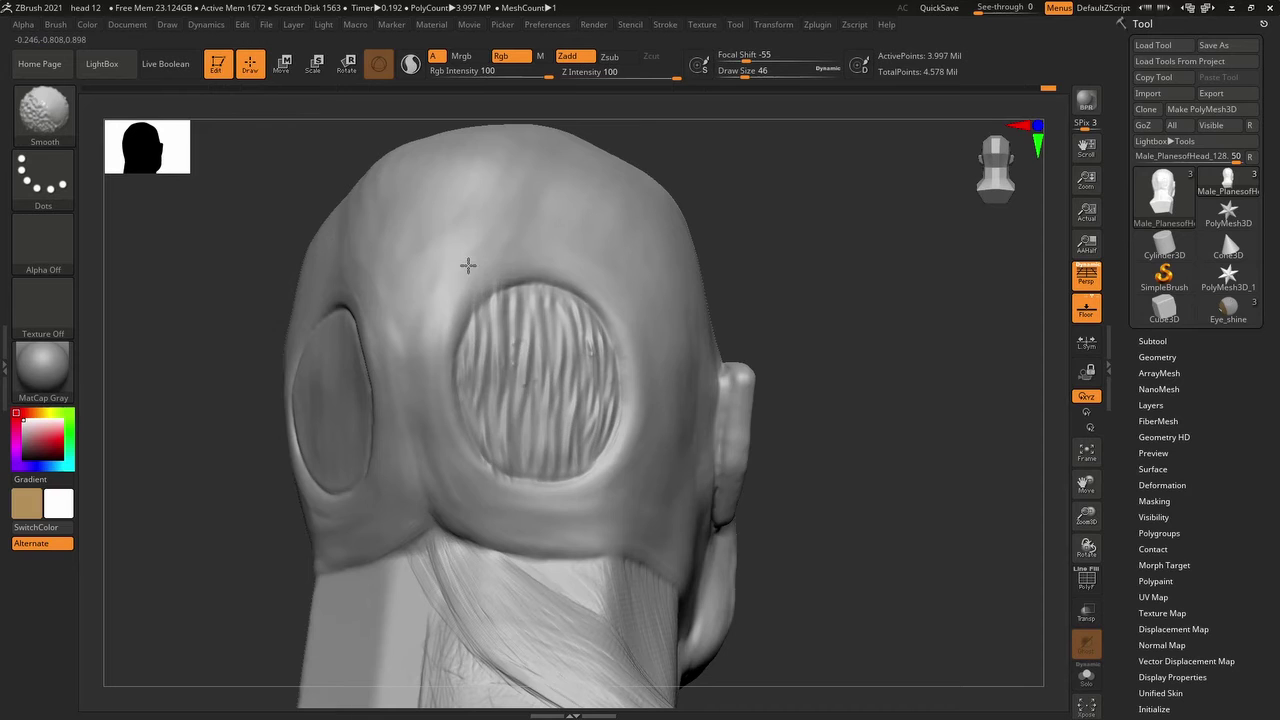
- Draw striated bands across the brow with a striped alpha, then pick another sculpting brush
{"action": "mouse_move", "coordinate": [880, 430]}
{"action": "left_mouse_down", "text": "alt"}
{"action": "mouse_move", "coordinate": [963, 509]}
{"action": "mouse_move", "coordinate": [894, 443]}
{"action": "left_mouse_up", "text": "alt"}
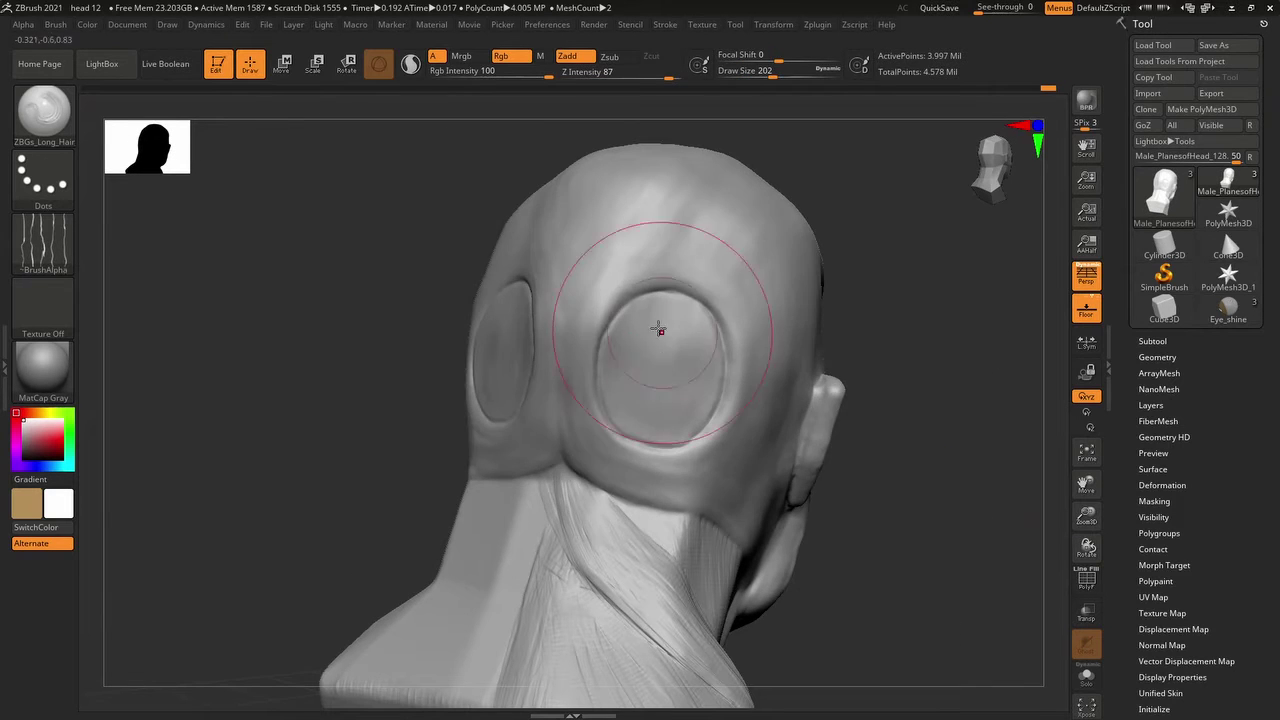
{"action": "left_click", "coordinate": [43, 240]}
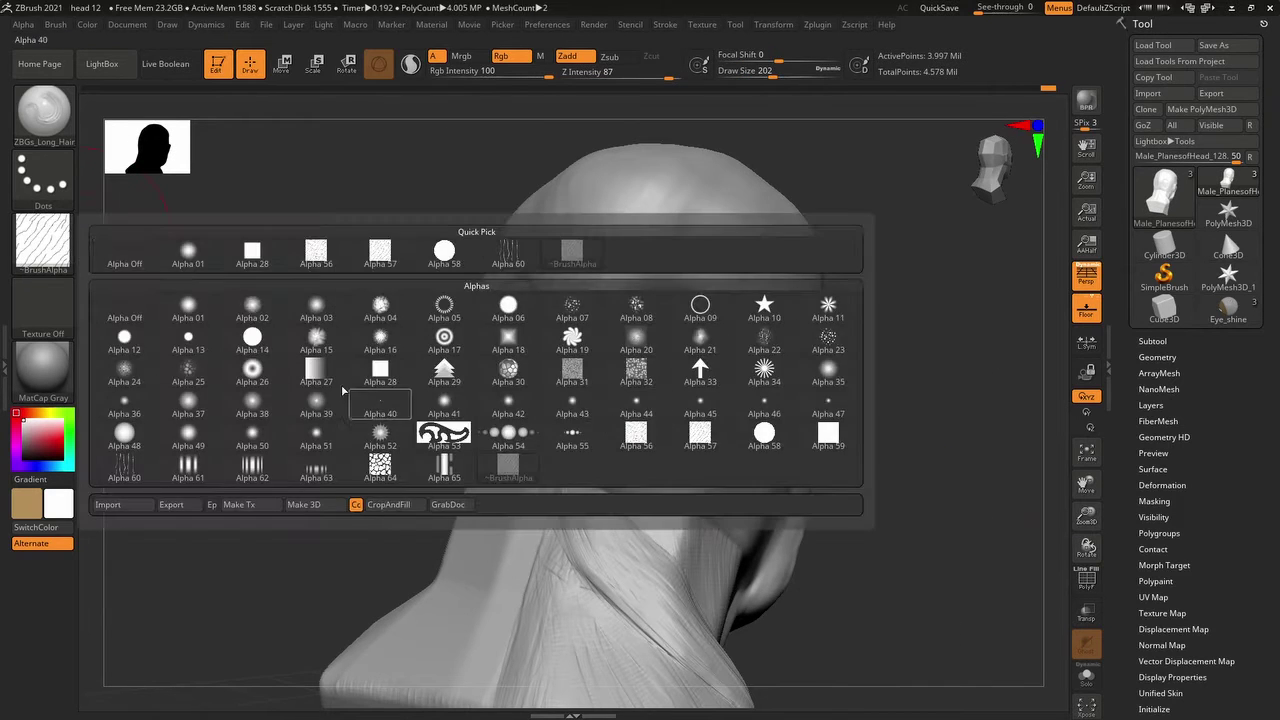
{"action": "left_click", "coordinate": [657, 306]}
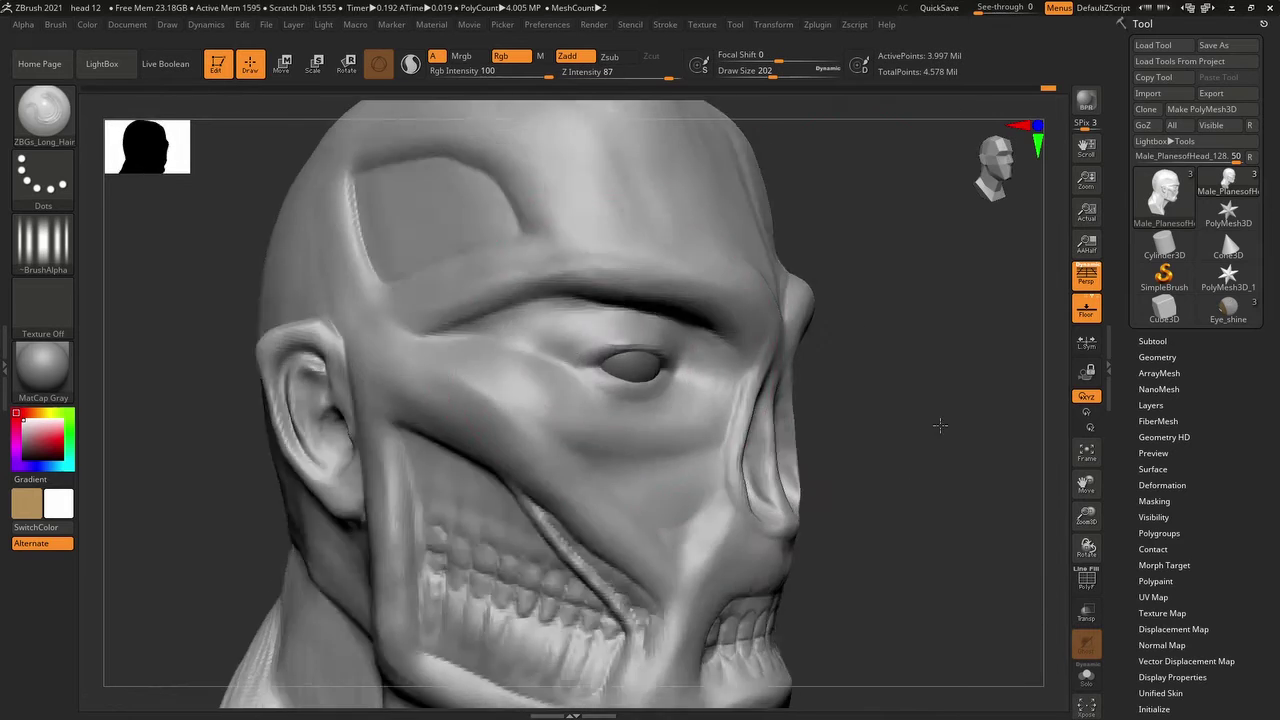
{"action": "left_click_drag", "start_coordinate": [590, 365], "coordinate": [610, 395]}
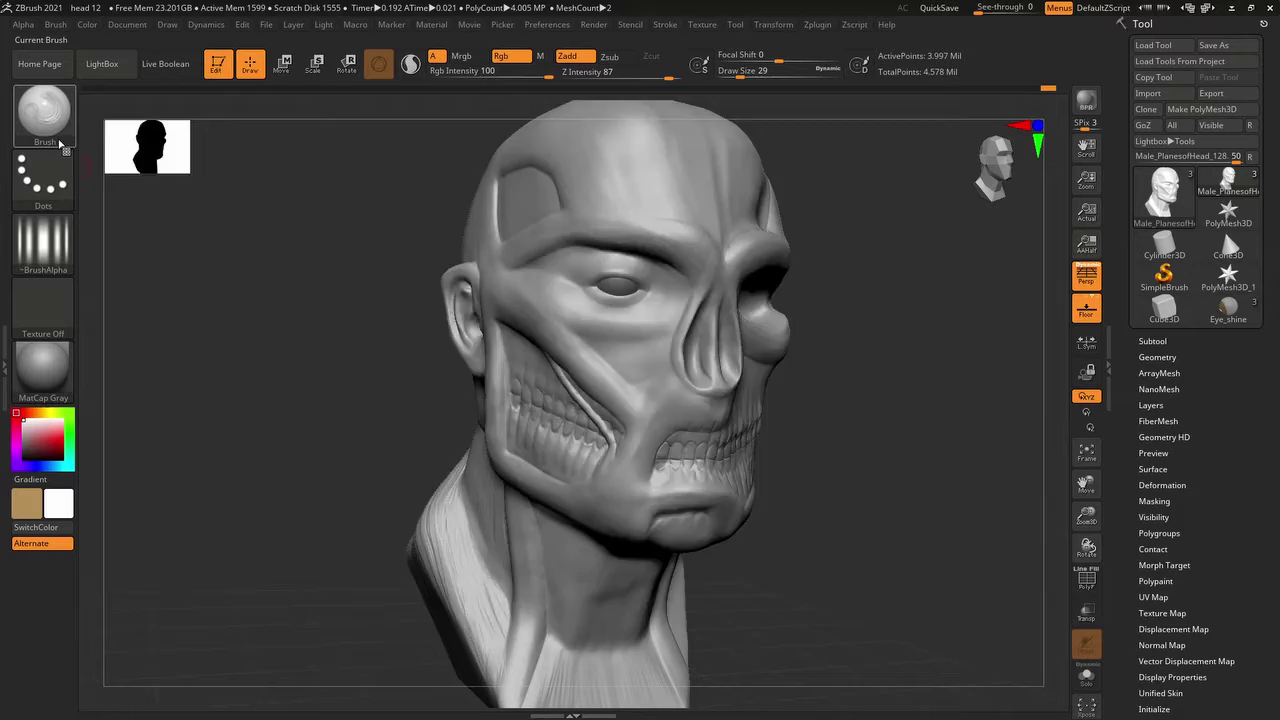
{"action": "left_click", "coordinate": [43, 110]}
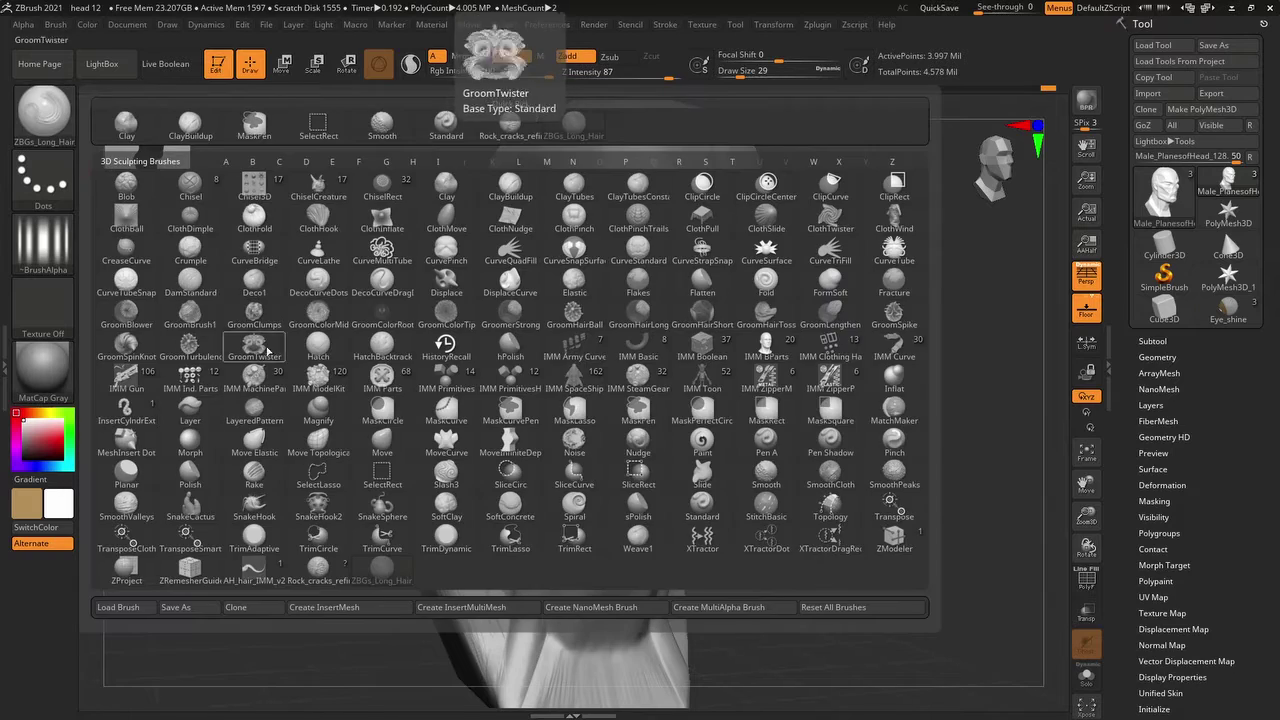
{"action": "left_click", "coordinate": [255, 347]}
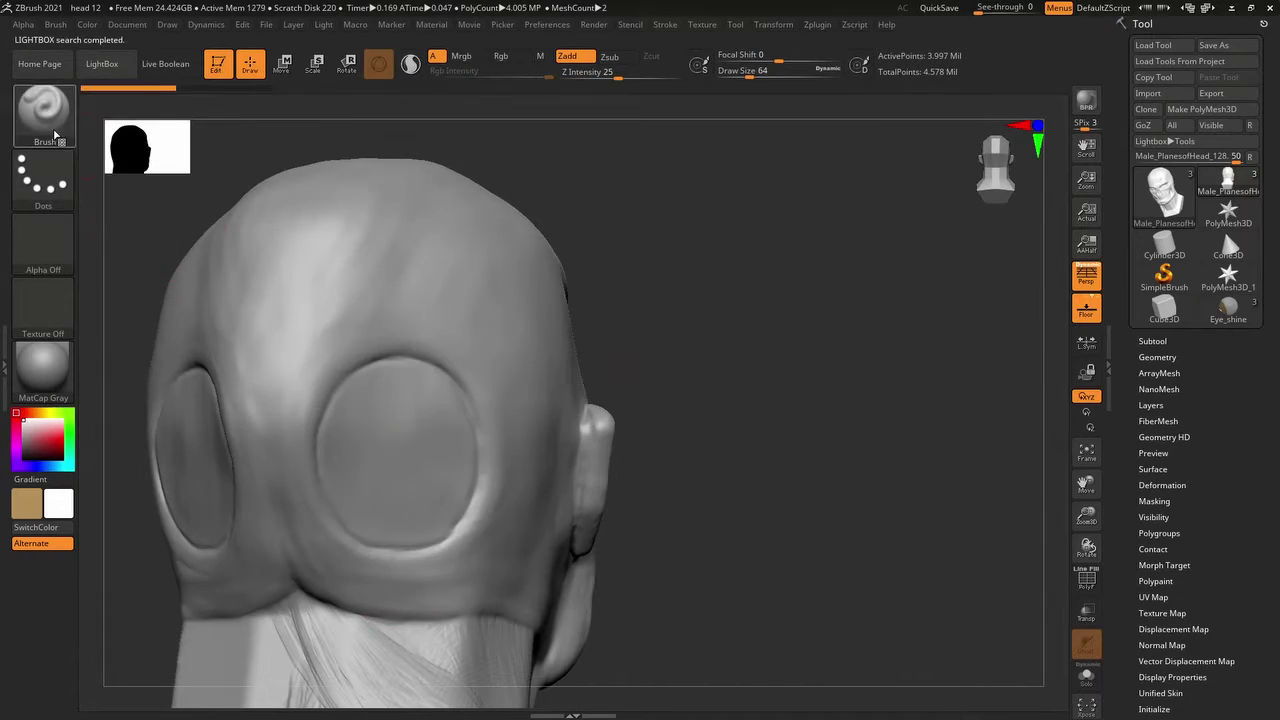
- Carve a skin fold into the eye area and load the cloth drape brush
{"action": "left_click_drag", "start_coordinate": [345, 415], "coordinate": [393, 497]}
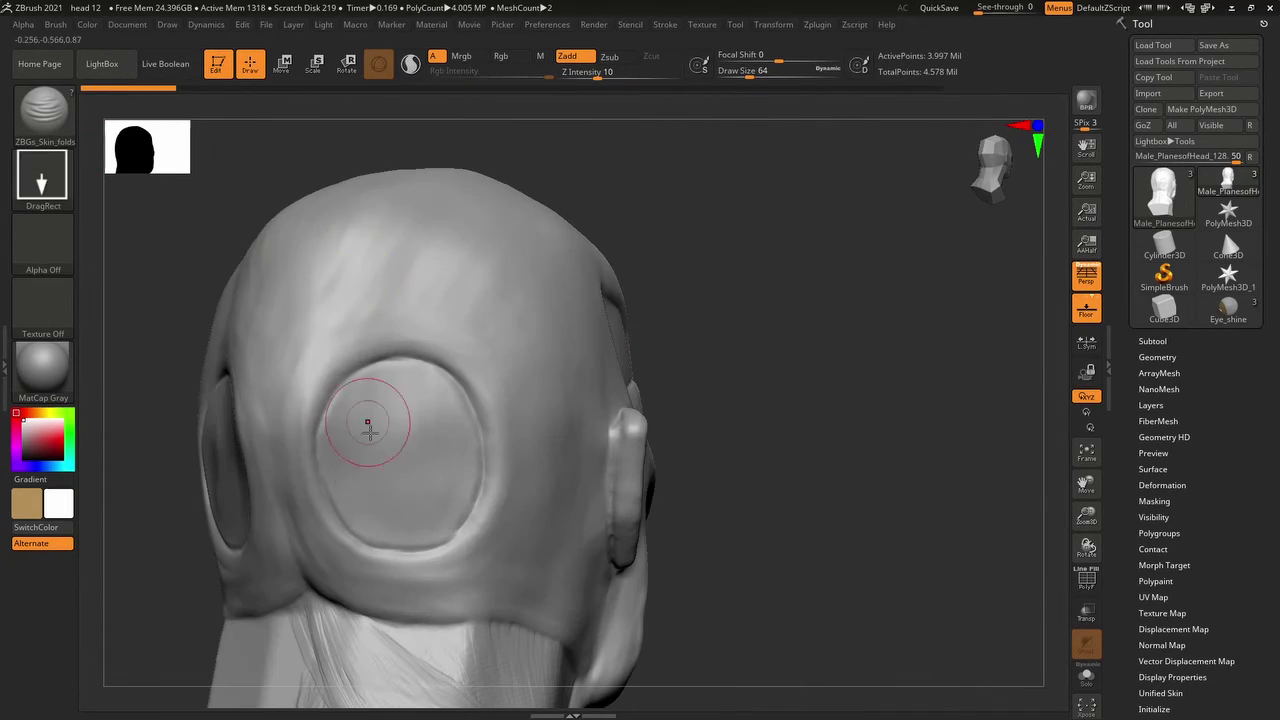
{"action": "left_click", "coordinate": [43, 110]}
{"action": "left_click", "coordinate": [186, 120]}
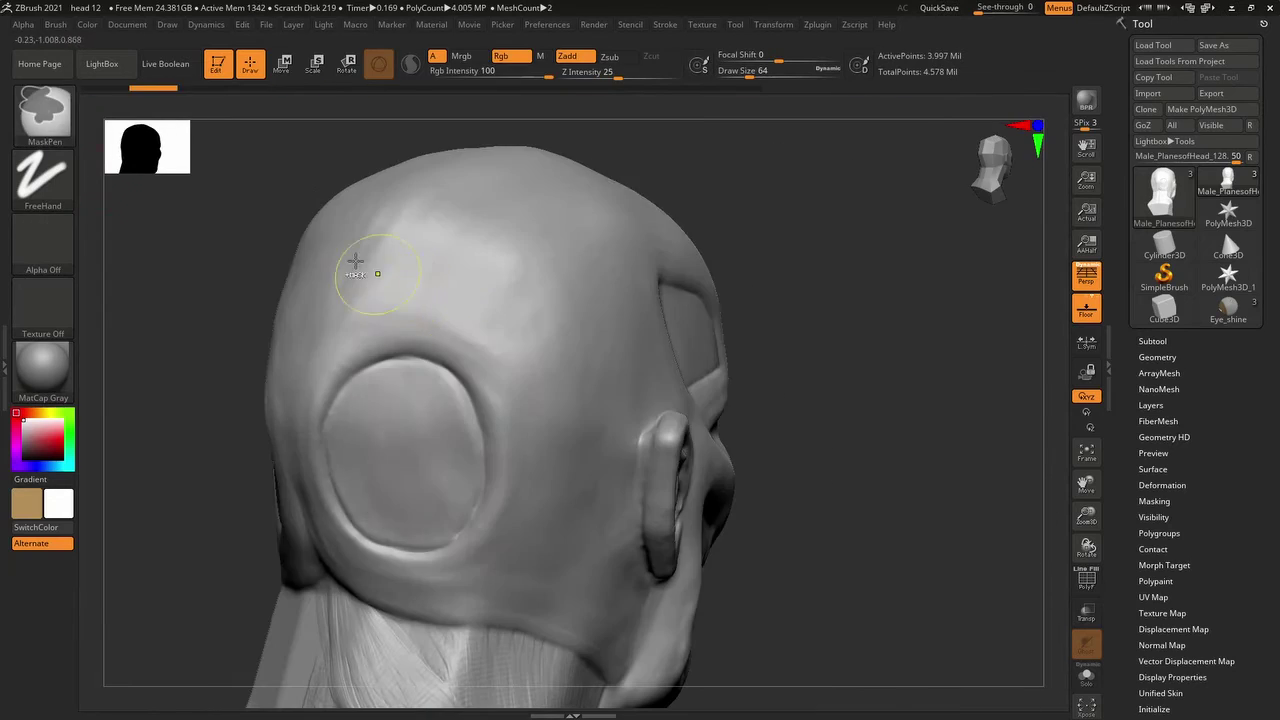
{"action": "key", "text": "b"}
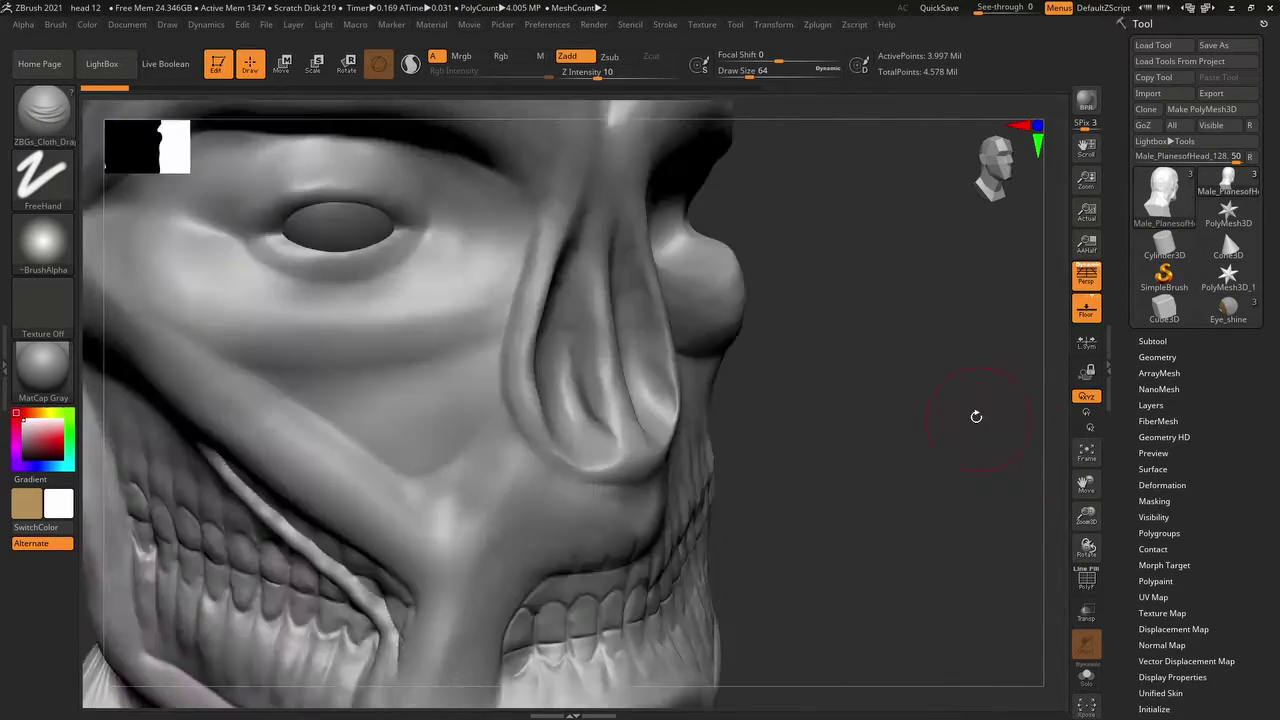
- Carve wrinkle folds beside and below the eye and deepen the cheek crease
{"action": "mouse_move", "coordinate": [974, 414]}
{"action": "left_mouse_down"}
{"action": "mouse_move", "coordinate": [486, 286]}
{"action": "mouse_move", "coordinate": [391, 323]}
{"action": "mouse_move", "coordinate": [500, 322]}
{"action": "left_mouse_up"}
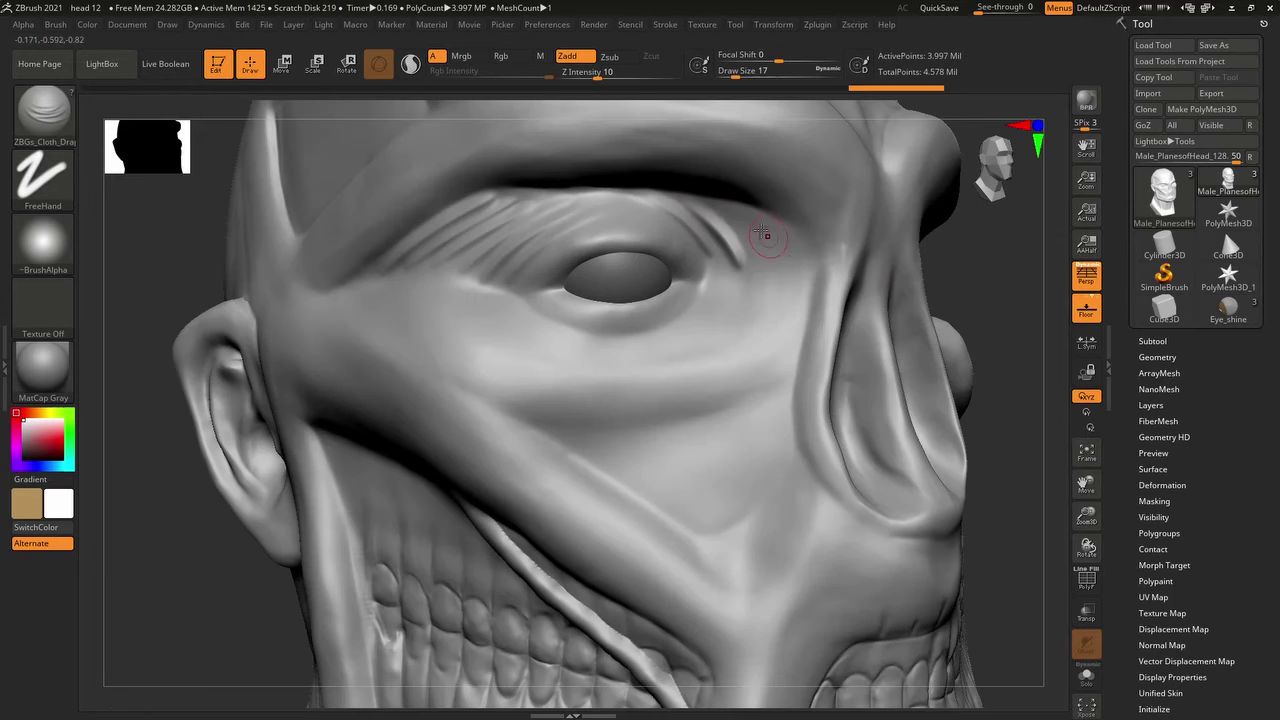
{"action": "left_click_drag", "start_coordinate": [410, 282], "coordinate": [463, 314]}
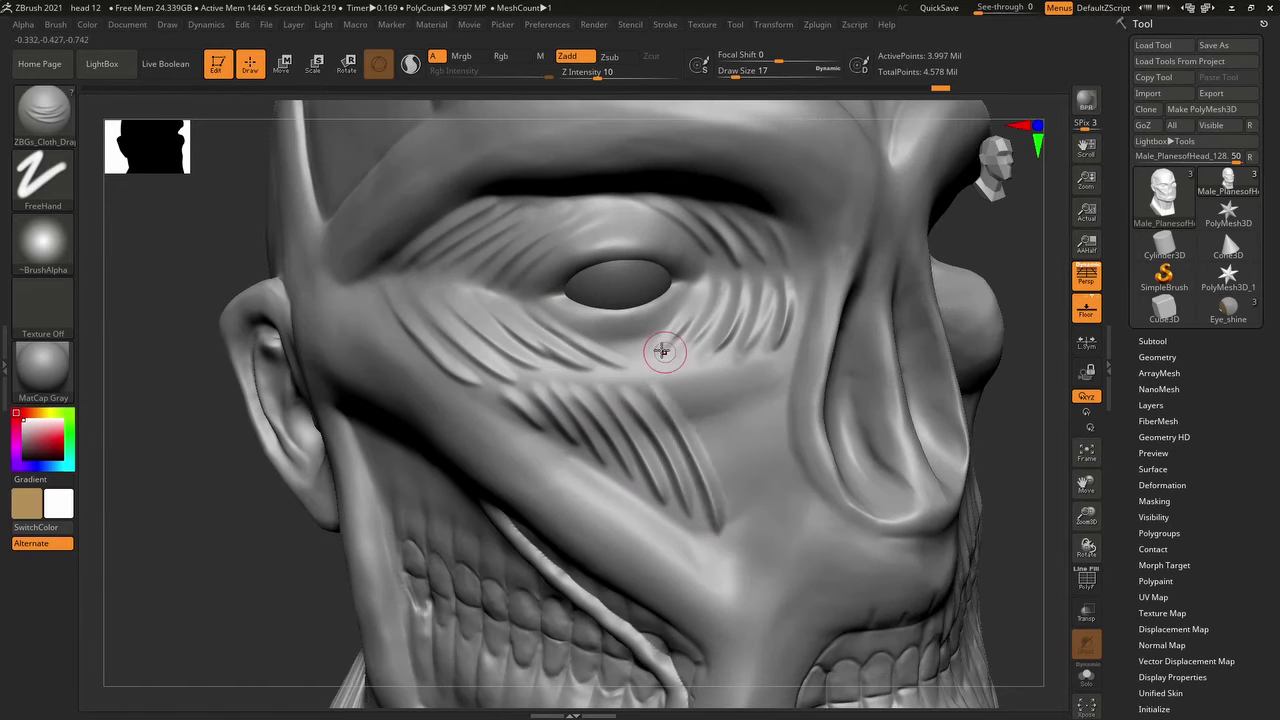
{"action": "left_click_drag", "start_coordinate": [663, 351], "coordinate": [740, 470]}
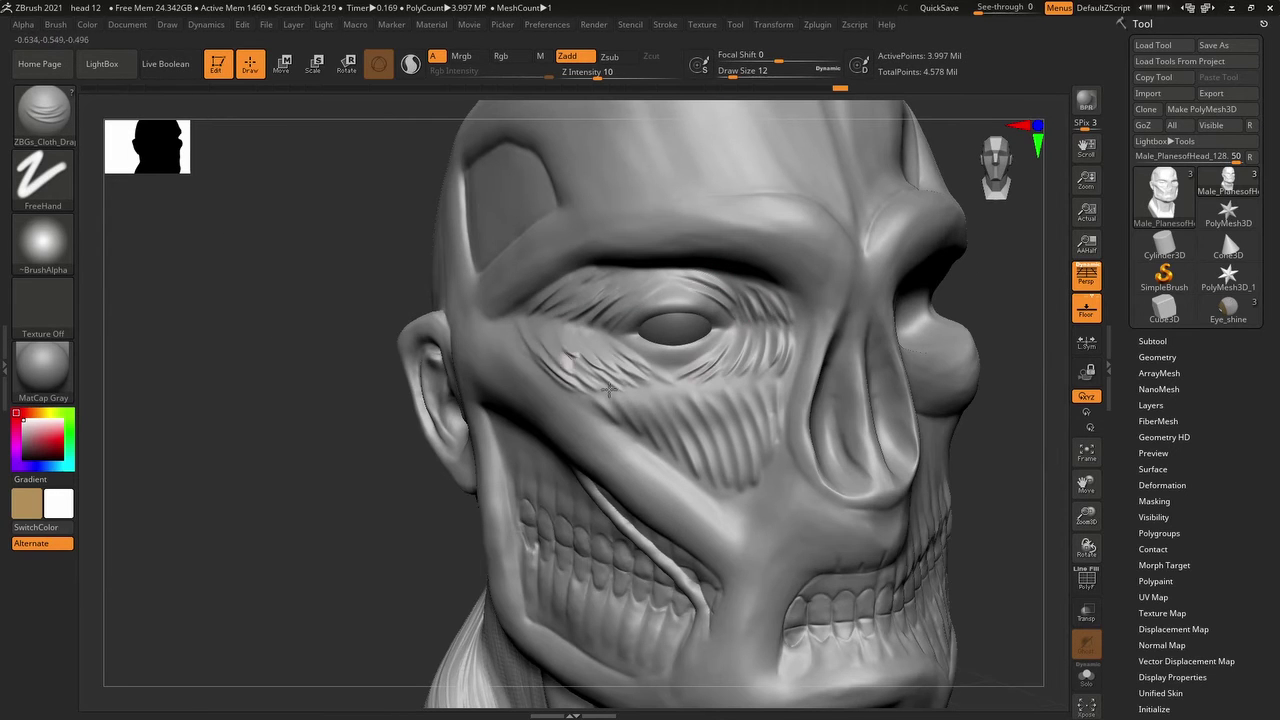
{"action": "left_click_drag", "start_coordinate": [609, 389], "coordinate": [625, 401]}
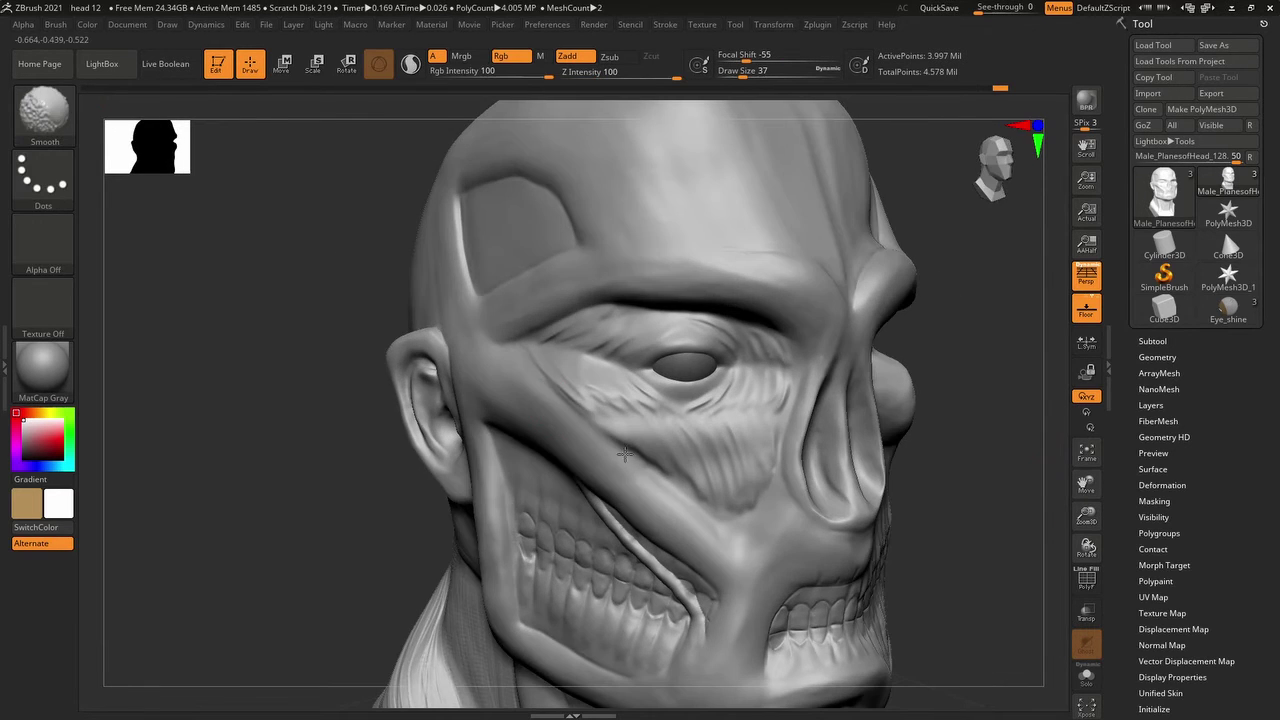
{"action": "key", "text": "b"}
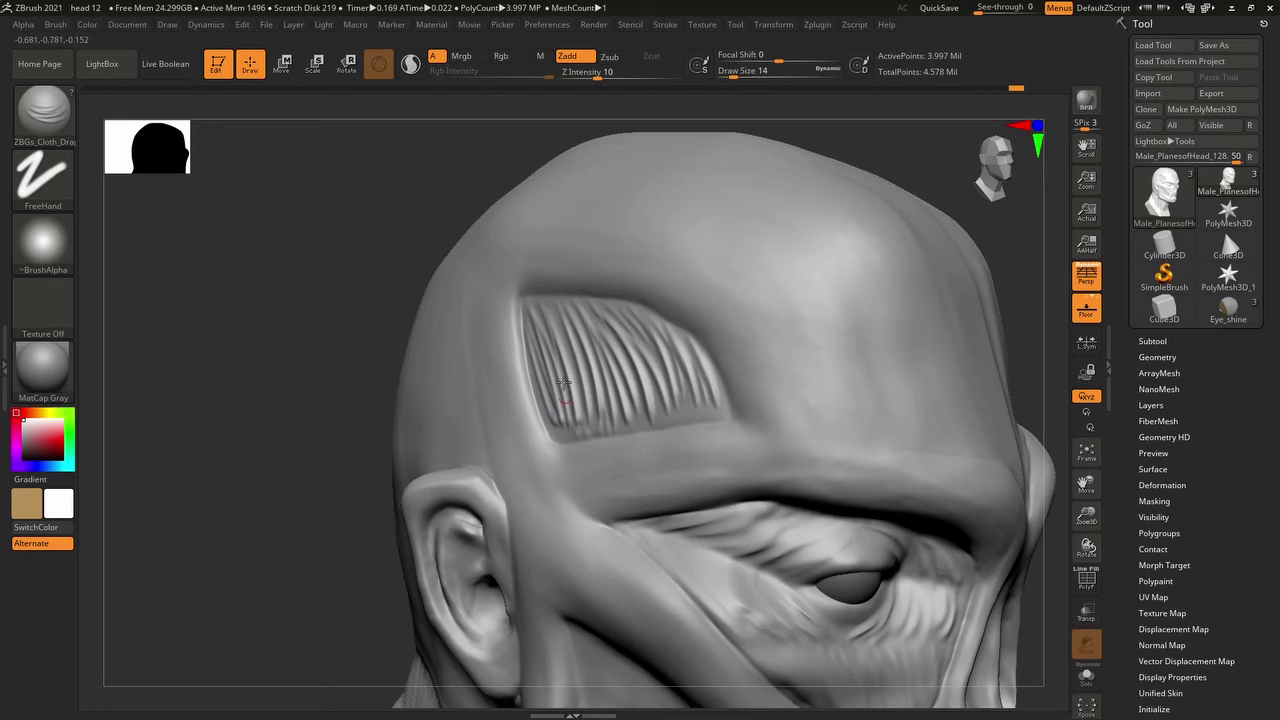
{"action": "key", "text": "shift"}
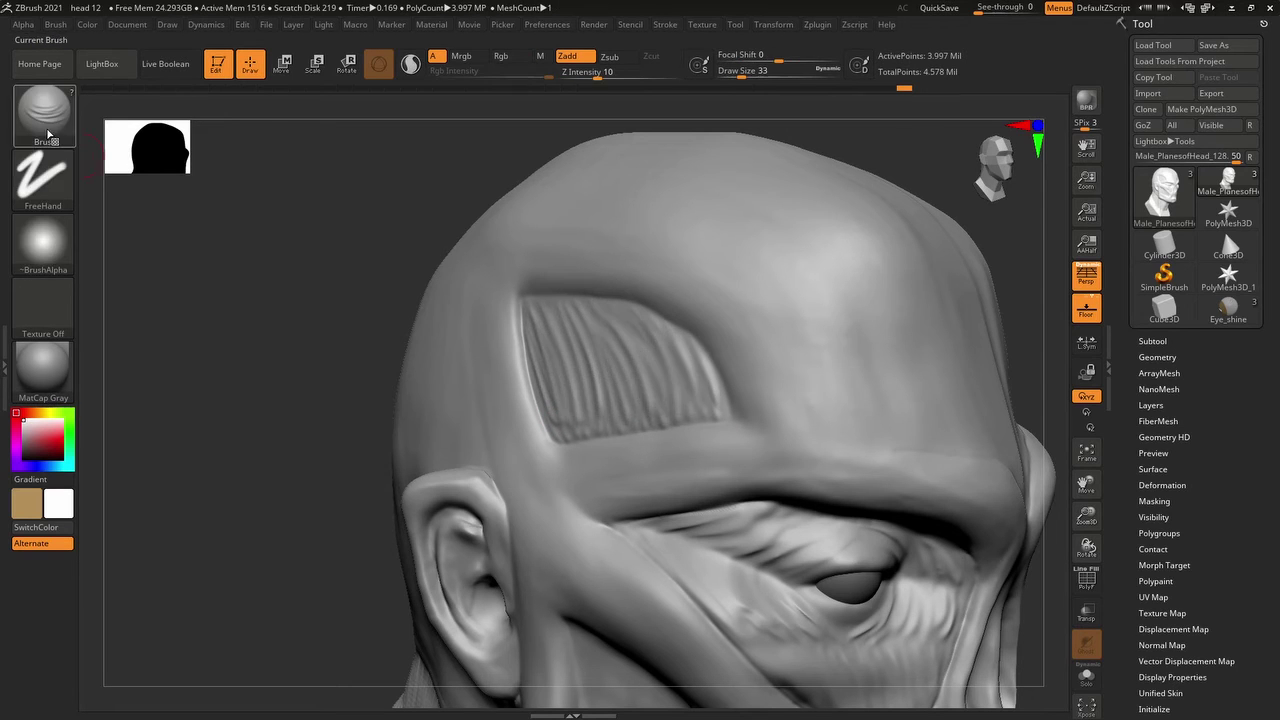
{"action": "mouse_move", "coordinate": [636, 357]}
{"action": "right_mouse_down"}
{"action": "mouse_move", "coordinate": [537, 257]}
{"action": "mouse_move", "coordinate": [515, 297]}
{"action": "right_mouse_up"}
{"action": "right_click_drag", "start_coordinate": [670, 313], "coordinate": [875, 287]}
{"action": "right_click_drag", "start_coordinate": [396, 283], "coordinate": [521, 390]}
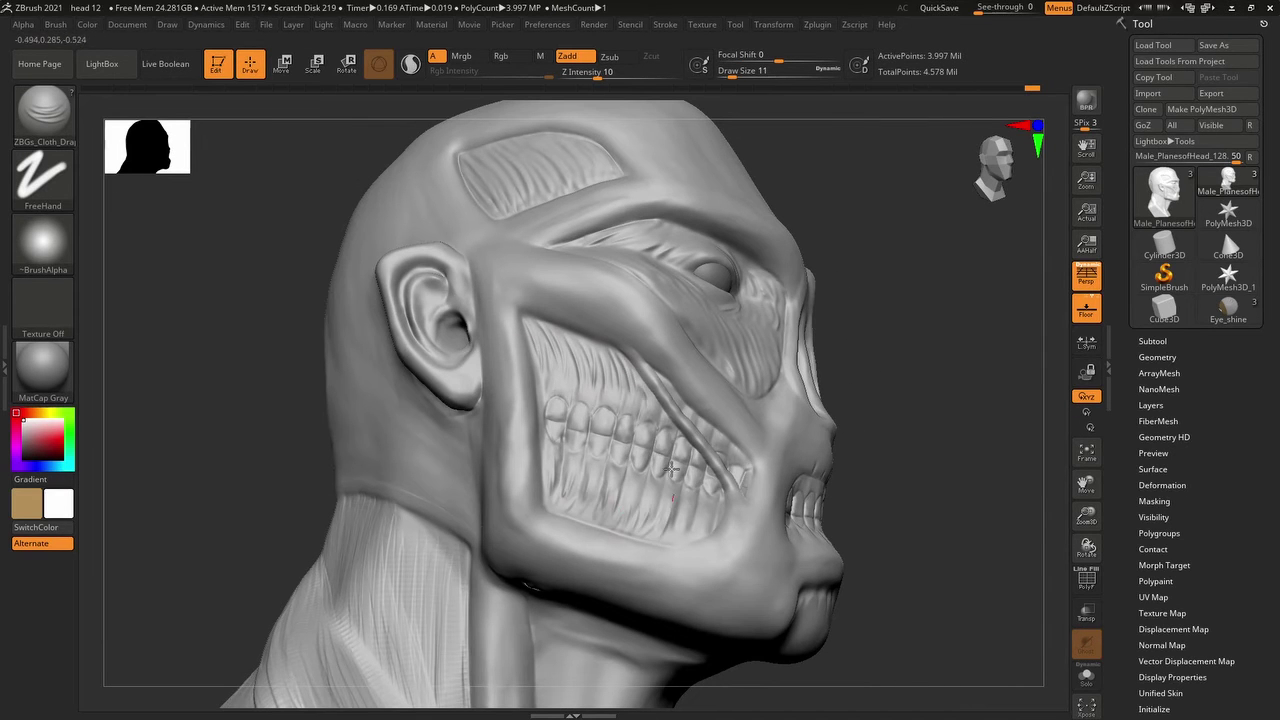
{"action": "right_click_drag", "start_coordinate": [688, 501], "coordinate": [967, 344]}
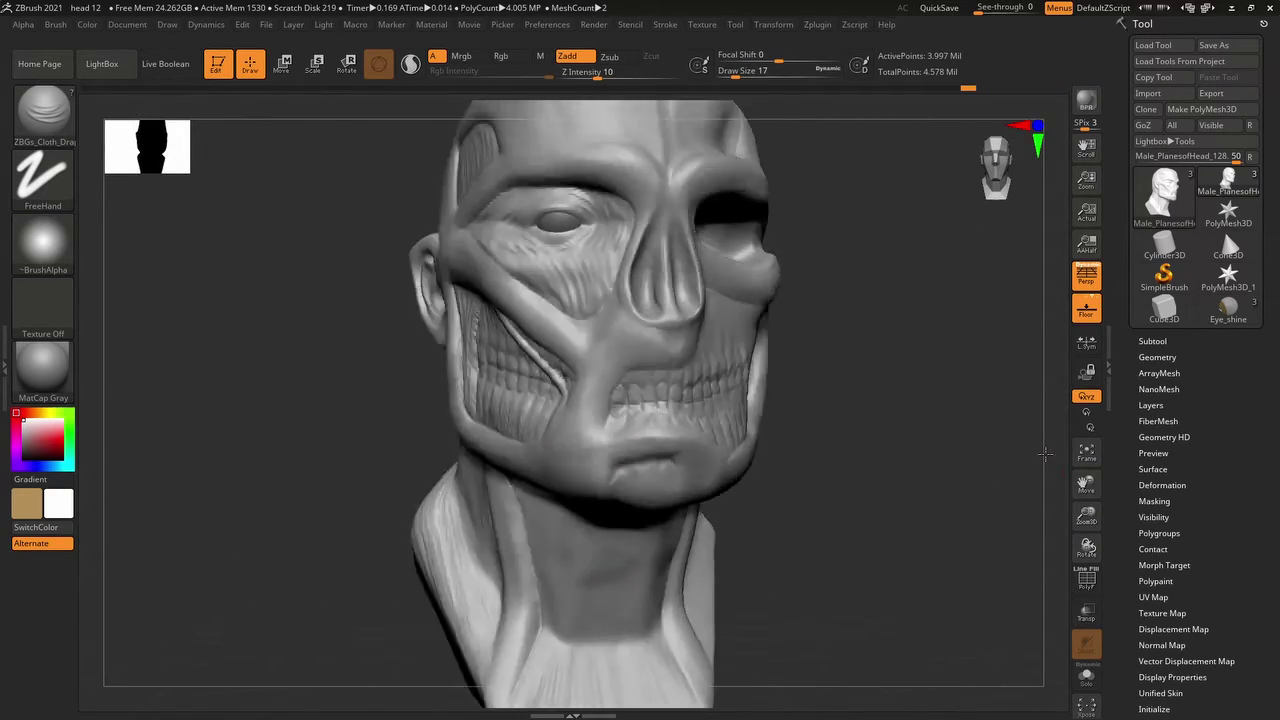
- Zoom in on the neck muscles and Shift-smooth their surface
{"action": "left_click_drag", "start_coordinate": [1044, 454], "coordinate": [620, 357]}
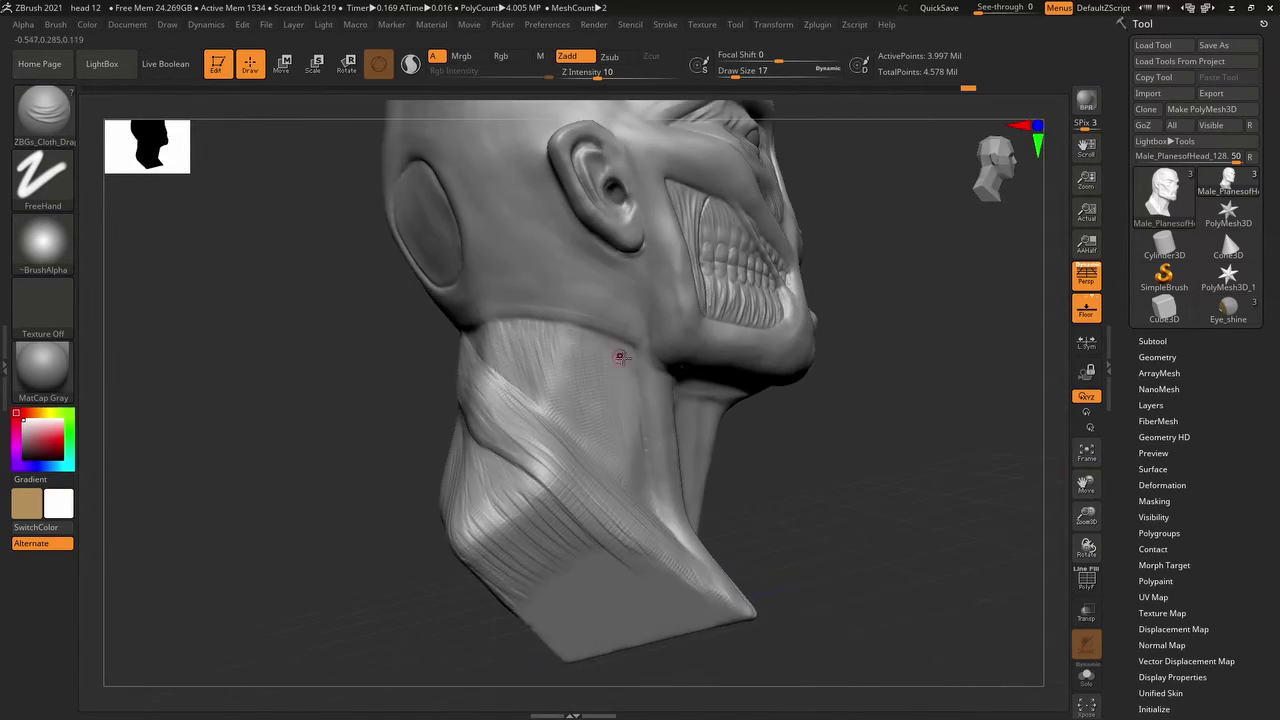
{"action": "left_click_drag", "start_coordinate": [720, 381], "coordinate": [469, 328]}
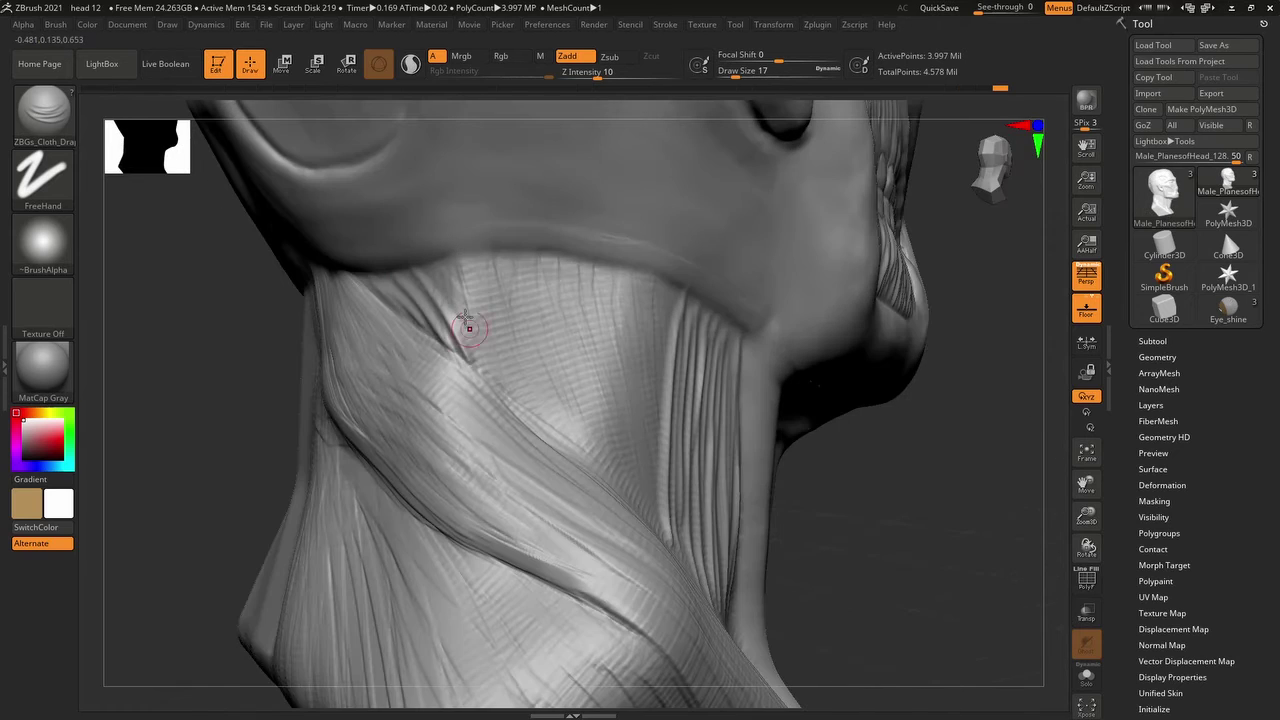
{"action": "left_click_drag", "start_coordinate": [814, 446], "coordinate": [641, 441]}
{"action": "mouse_move", "coordinate": [600, 350]}
{"action": "right_mouse_down"}
{"action": "mouse_move", "coordinate": [606, 277]}
{"action": "mouse_move", "coordinate": [487, 378]}
{"action": "mouse_move", "coordinate": [286, 286]}
{"action": "mouse_move", "coordinate": [423, 294]}
{"action": "mouse_move", "coordinate": [407, 308]}
{"action": "right_mouse_up"}
{"action": "key", "text": "shift"}
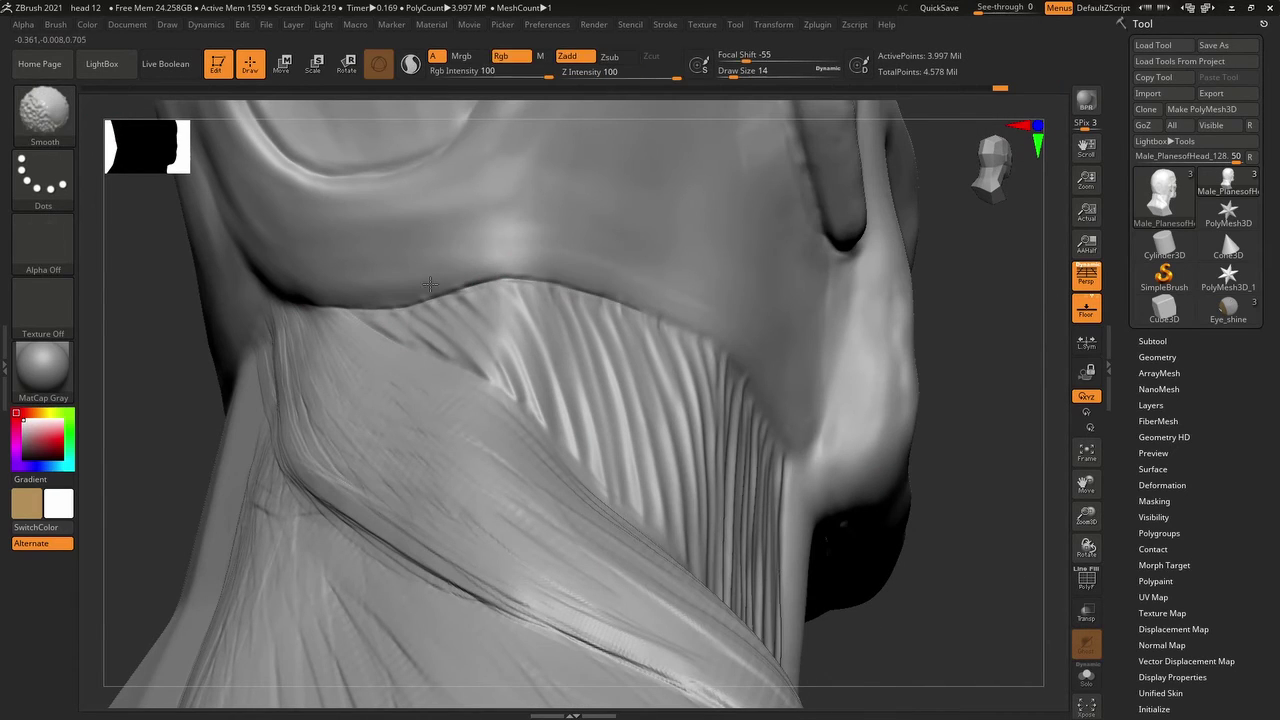
{"action": "right_click_drag", "start_coordinate": [478, 285], "coordinate": [837, 394]}
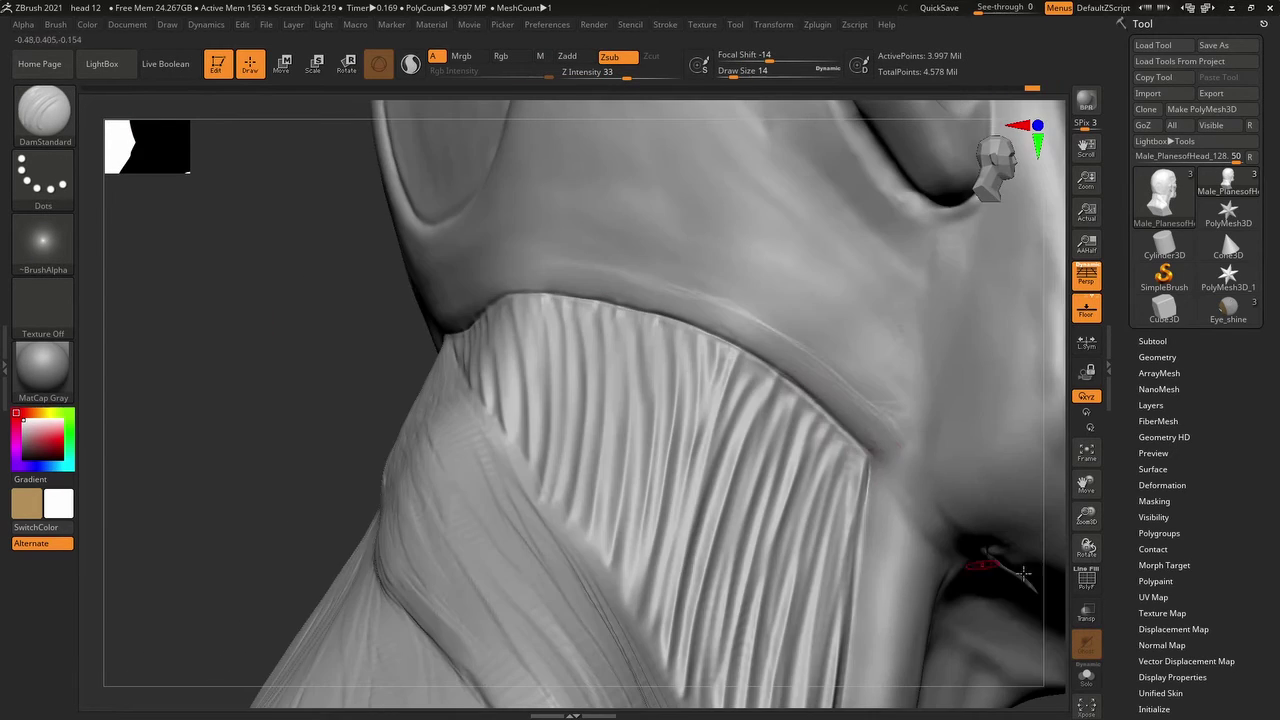
{"action": "right_click_drag", "start_coordinate": [1022, 572], "coordinate": [605, 457]}
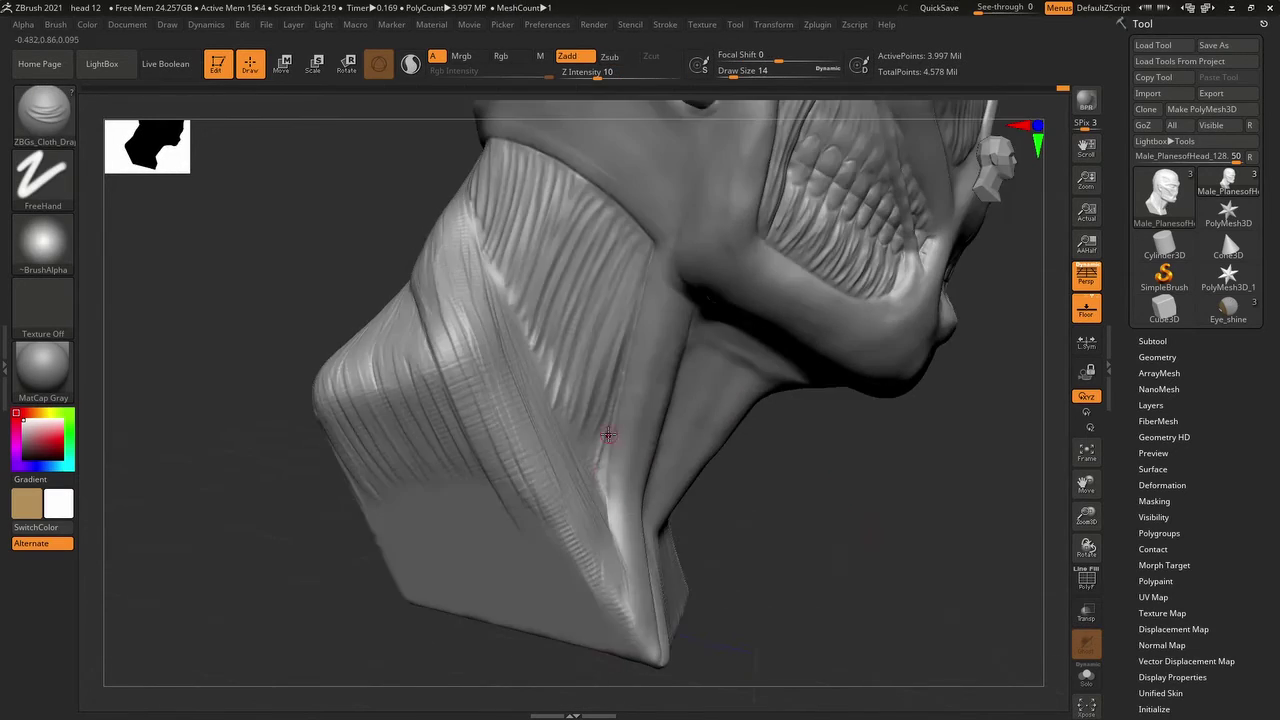
{"action": "right_click_drag", "start_coordinate": [608, 434], "coordinate": [558, 241]}
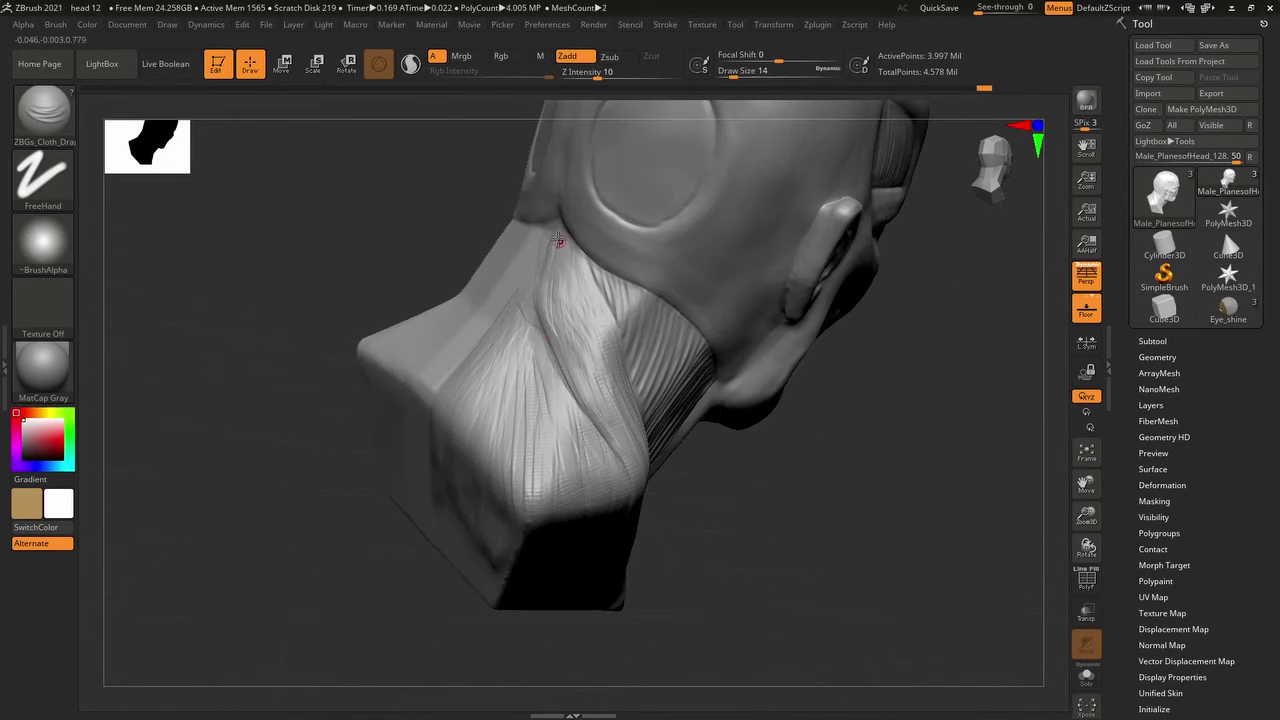
- Orbit around the neck base, jaw and chin to check the fibrous strands
{"action": "right_click_drag", "start_coordinate": [577, 348], "coordinate": [657, 522]}
{"action": "right_click_drag", "start_coordinate": [724, 714], "coordinate": [380, 467]}
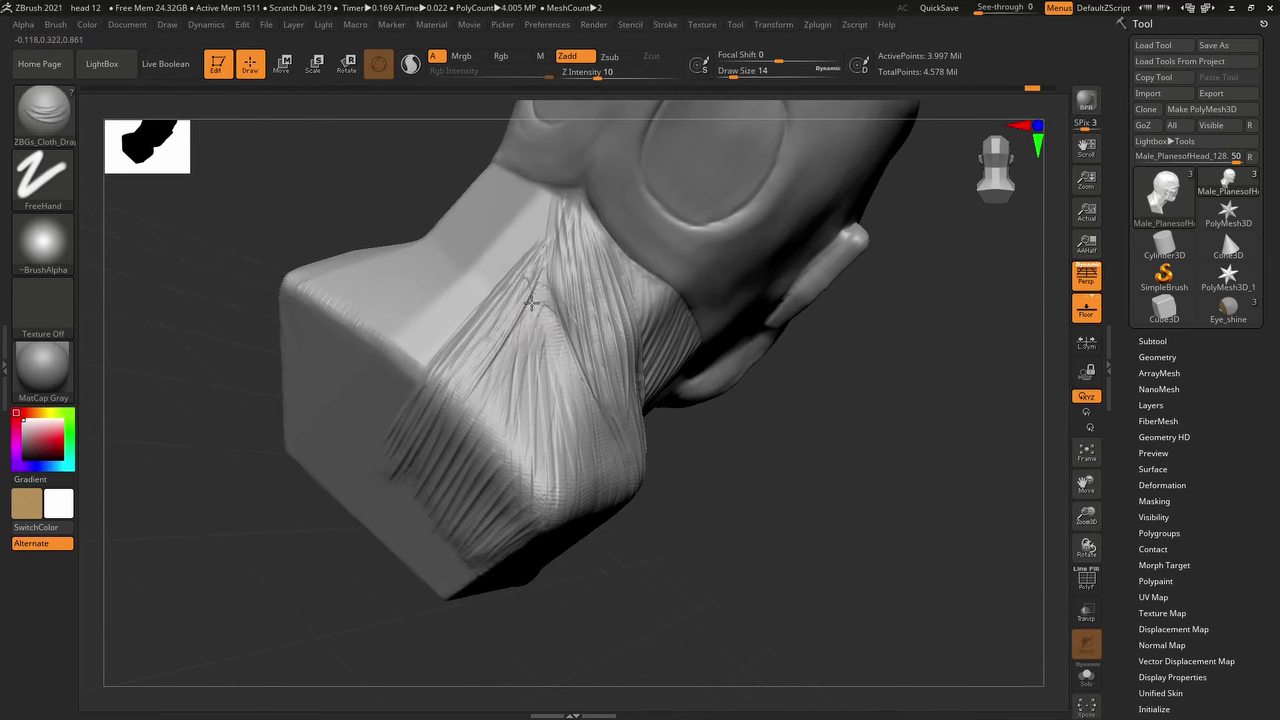
{"action": "mouse_move", "coordinate": [537, 336]}
{"action": "right_mouse_down"}
{"action": "mouse_move", "coordinate": [563, 363]}
{"action": "mouse_move", "coordinate": [563, 434]}
{"action": "mouse_move", "coordinate": [509, 357]}
{"action": "mouse_move", "coordinate": [960, 531]}
{"action": "mouse_move", "coordinate": [1080, 480]}
{"action": "right_mouse_up"}
{"action": "left_click_drag", "start_coordinate": [1080, 480], "coordinate": [508, 264]}
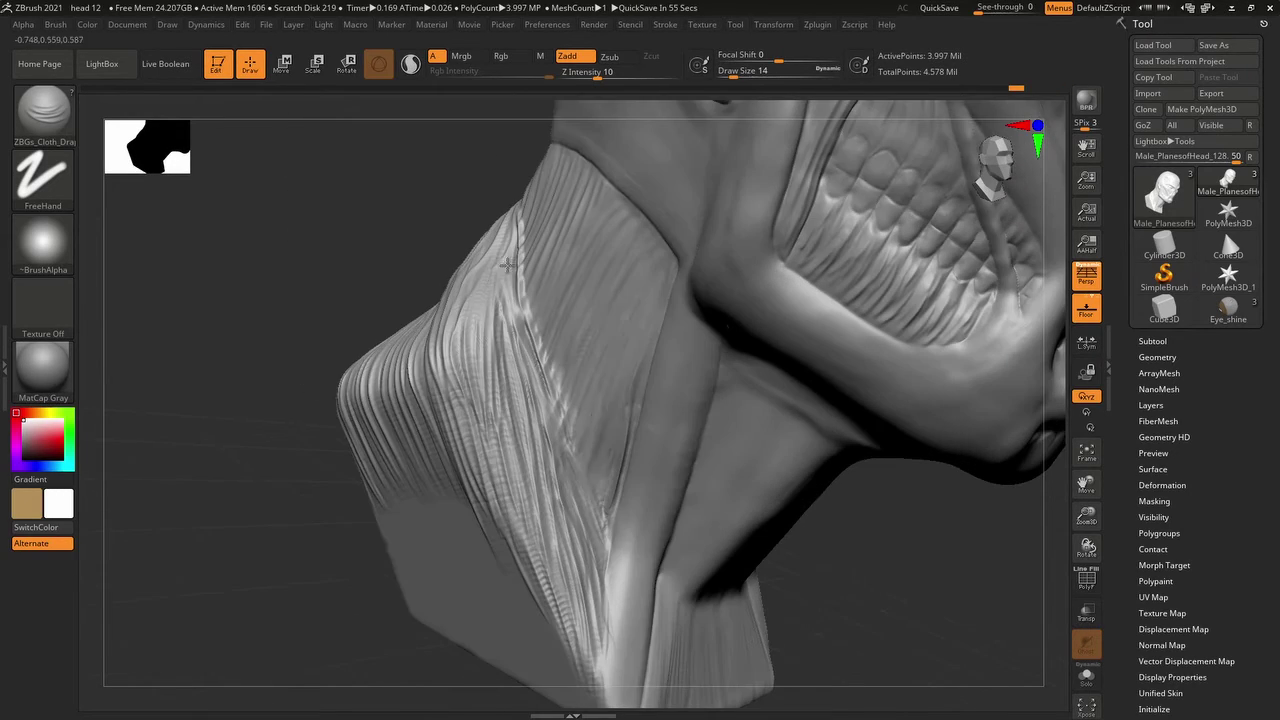
{"action": "mouse_move", "coordinate": [584, 443]}
{"action": "right_mouse_down"}
{"action": "mouse_move", "coordinate": [986, 529]}
{"action": "mouse_move", "coordinate": [686, 311]}
{"action": "right_mouse_up"}
{"action": "mouse_move", "coordinate": [646, 357]}
{"action": "right_mouse_down"}
{"action": "mouse_move", "coordinate": [783, 537]}
{"action": "mouse_move", "coordinate": [546, 297]}
{"action": "mouse_move", "coordinate": [703, 449]}
{"action": "mouse_move", "coordinate": [663, 380]}
{"action": "mouse_move", "coordinate": [810, 425]}
{"action": "right_mouse_up"}
{"action": "right_click_drag", "start_coordinate": [778, 360], "coordinate": [811, 437]}
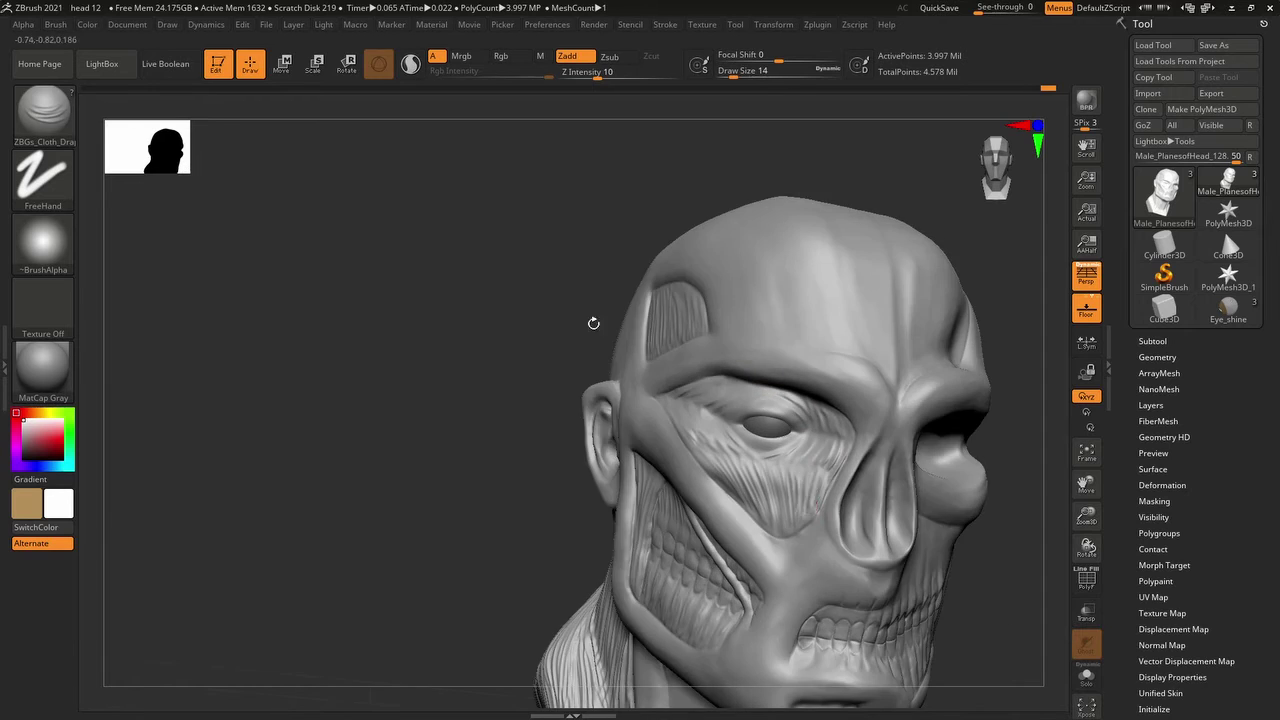
{"action": "mouse_move", "coordinate": [593, 323]}
{"action": "right_mouse_down"}
{"action": "mouse_move", "coordinate": [834, 440]}
{"action": "mouse_move", "coordinate": [765, 332]}
{"action": "mouse_move", "coordinate": [704, 428]}
{"action": "mouse_move", "coordinate": [737, 429]}
{"action": "mouse_move", "coordinate": [720, 440]}
{"action": "mouse_move", "coordinate": [677, 397]}
{"action": "mouse_move", "coordinate": [963, 269]}
{"action": "mouse_move", "coordinate": [660, 286]}
{"action": "mouse_move", "coordinate": [283, 260]}
{"action": "mouse_move", "coordinate": [718, 405]}
{"action": "mouse_move", "coordinate": [691, 423]}
{"action": "mouse_move", "coordinate": [731, 451]}
{"action": "mouse_move", "coordinate": [314, 149]}
{"action": "mouse_move", "coordinate": [325, 95]}
{"action": "right_mouse_up"}
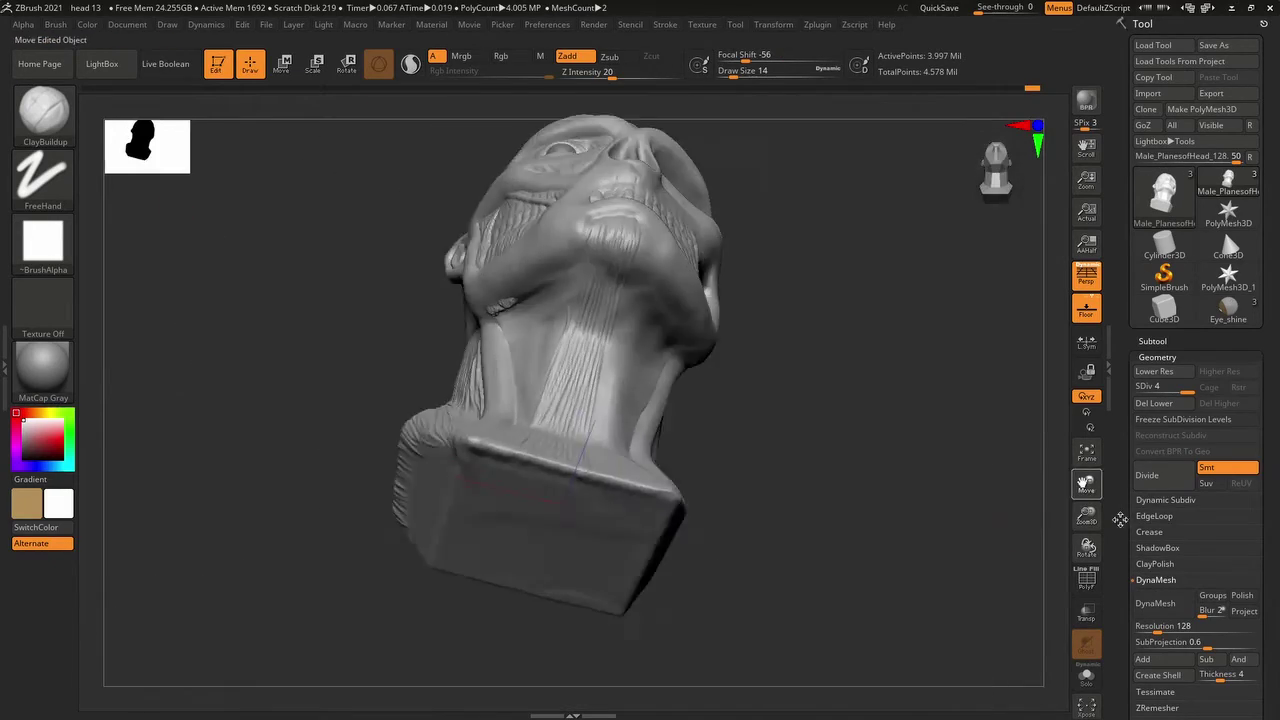
- DynaMesh the head at resolution 648, accepting the freeze-subdivision prompt
{"action": "right_click_drag", "start_coordinate": [1119, 519], "coordinate": [955, 530]}
{"action": "left_click", "coordinate": [1155, 603]}
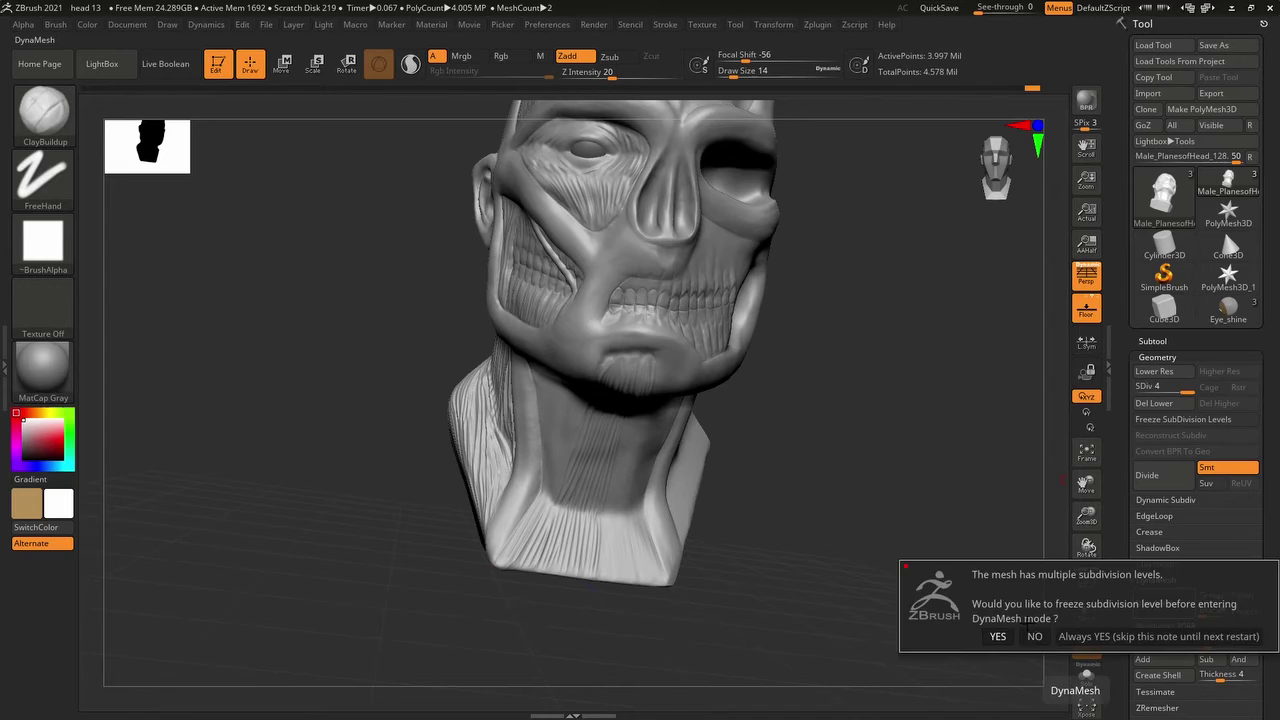
{"action": "left_click", "coordinate": [1034, 636]}
{"action": "right_click_drag", "start_coordinate": [880, 450], "coordinate": [370, 245]}
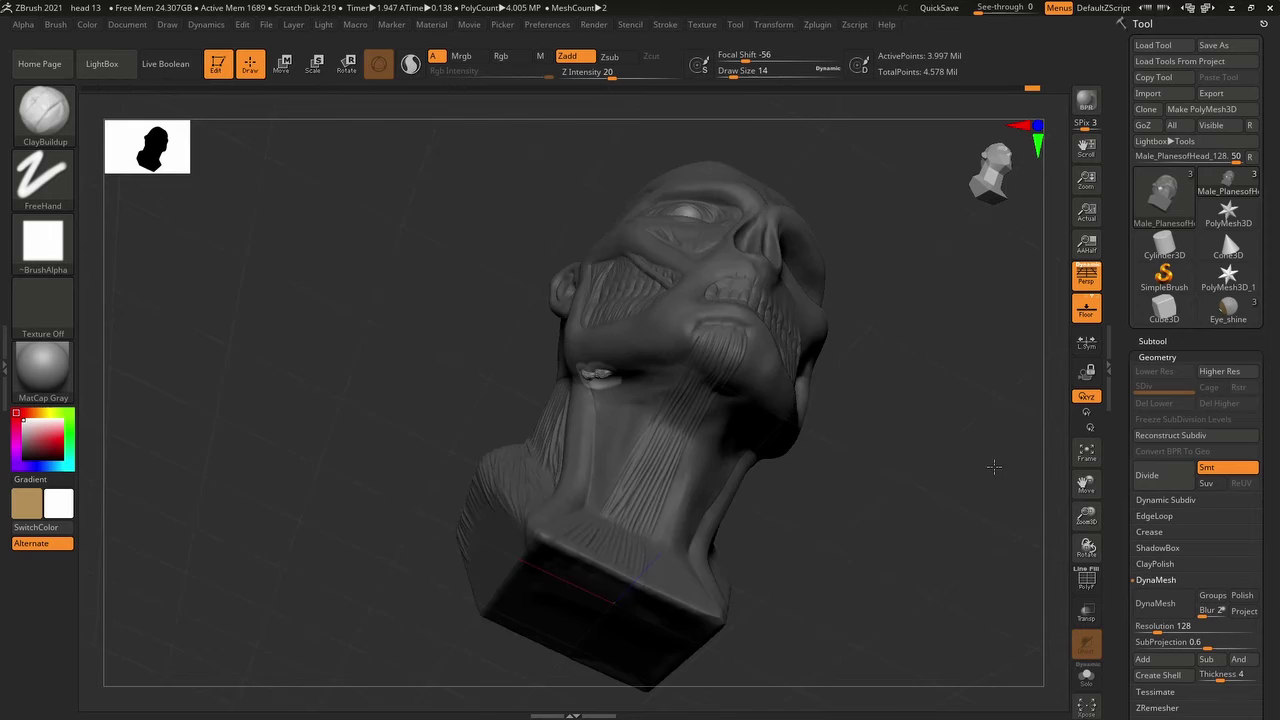
{"action": "left_click_drag", "start_coordinate": [946, 460], "coordinate": [950, 462], "text": "ctrl"}
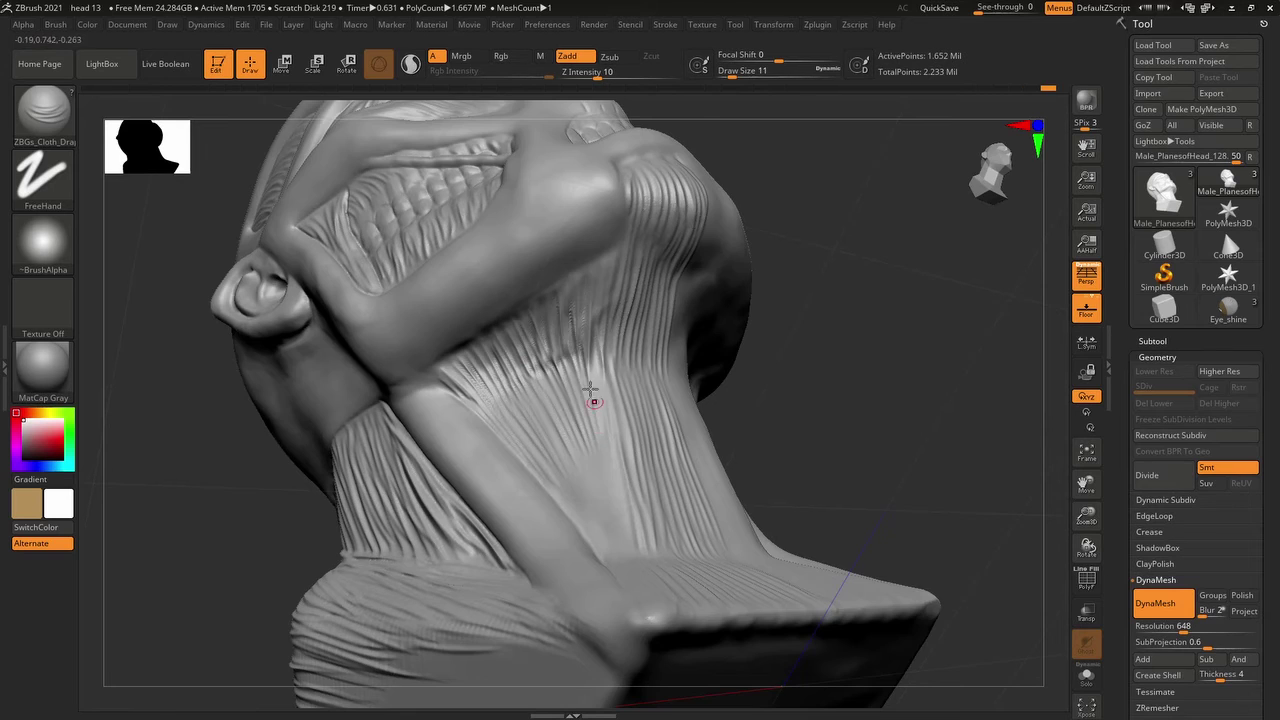
- Orbit from the front to the back of the head to review the oval patch and neck base
{"action": "right_click_drag", "start_coordinate": [590, 390], "coordinate": [585, 281]}
{"action": "mouse_move", "coordinate": [627, 243]}
{"action": "right_mouse_down"}
{"action": "mouse_move", "coordinate": [592, 392]}
{"action": "mouse_move", "coordinate": [651, 603]}
{"action": "mouse_move", "coordinate": [640, 520]}
{"action": "mouse_move", "coordinate": [679, 240]}
{"action": "right_mouse_up"}
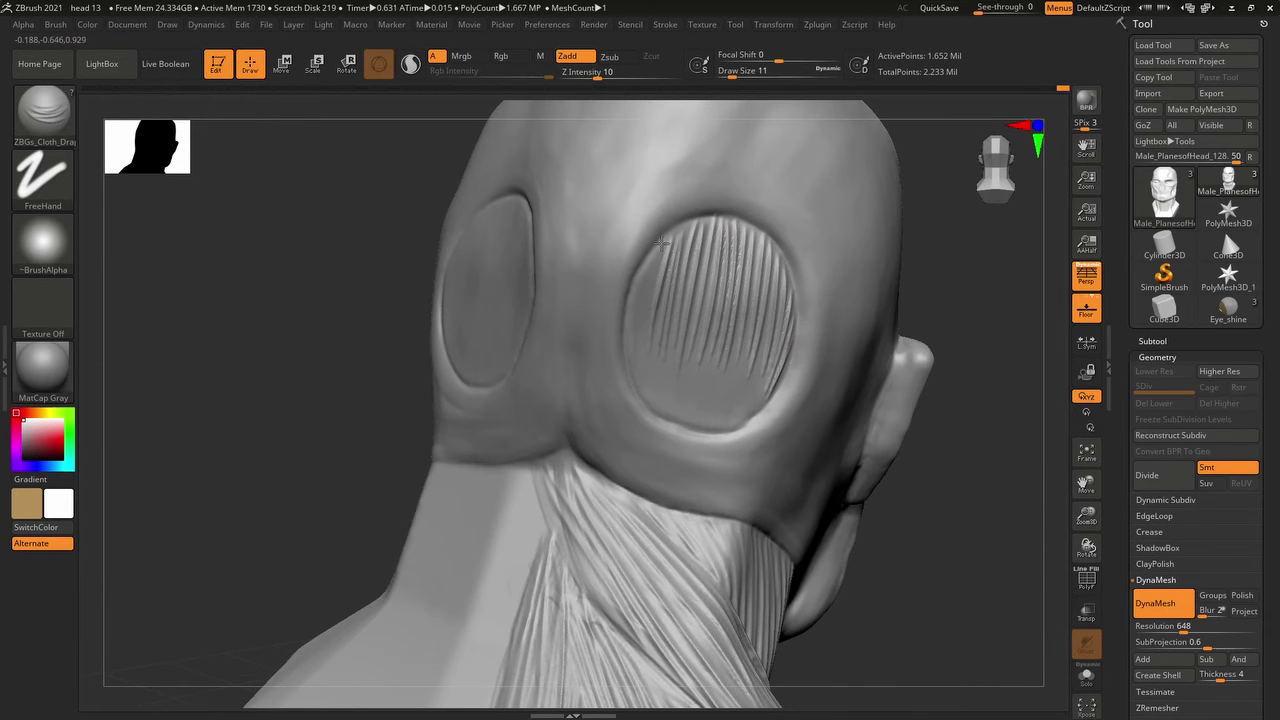
{"action": "right_click_drag", "start_coordinate": [651, 317], "coordinate": [713, 418]}
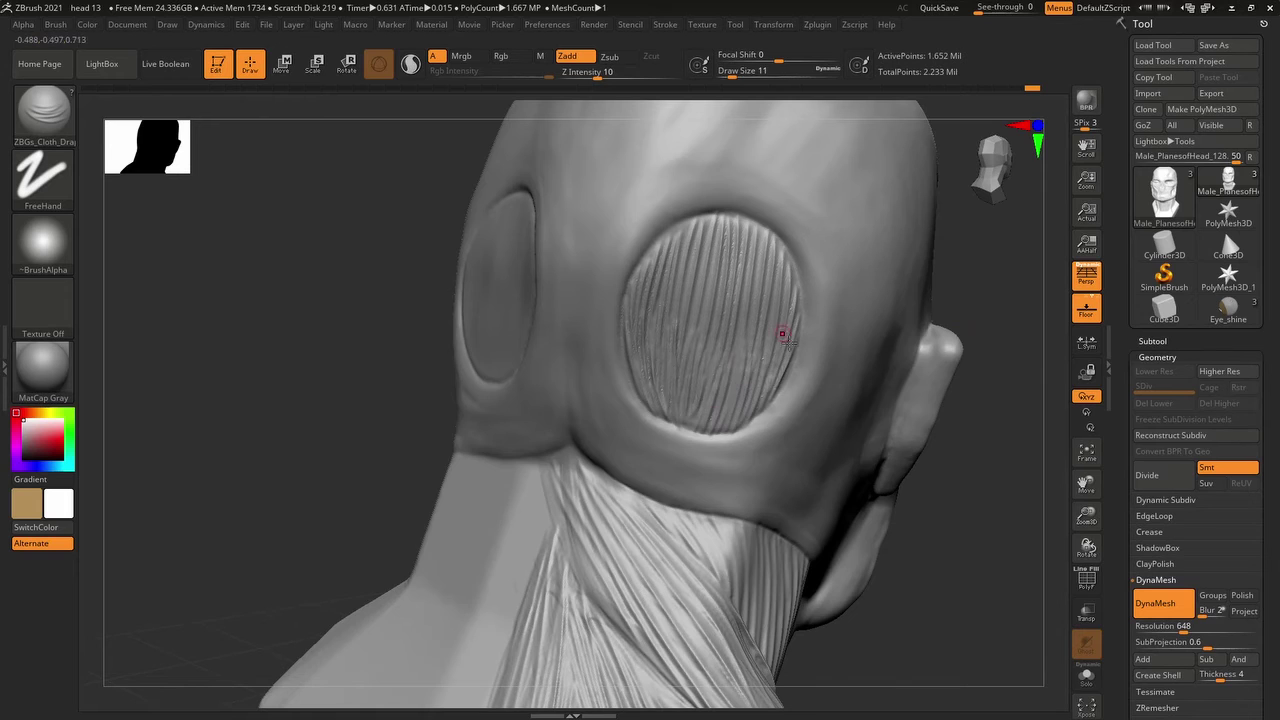
{"action": "mouse_move", "coordinate": [783, 334]}
{"action": "right_mouse_down"}
{"action": "mouse_move", "coordinate": [894, 297]}
{"action": "mouse_move", "coordinate": [783, 310]}
{"action": "right_mouse_up"}
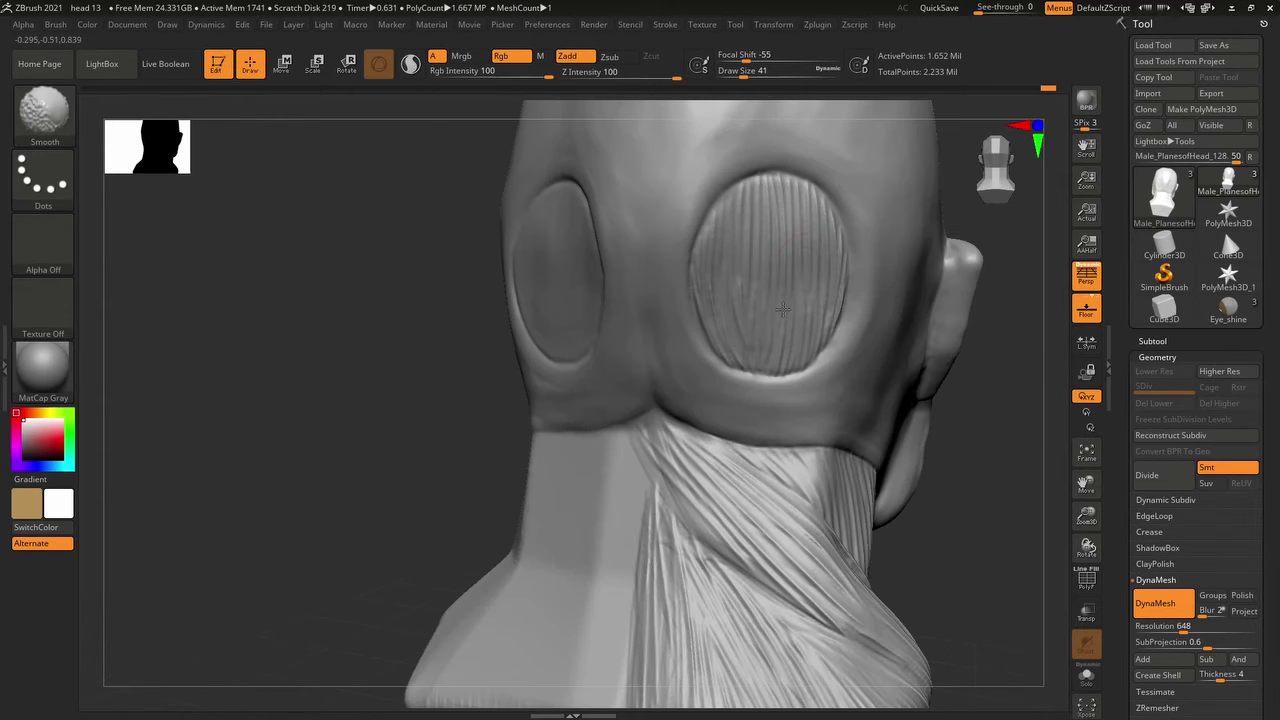
{"action": "mouse_move", "coordinate": [780, 200]}
{"action": "right_mouse_down"}
{"action": "mouse_move", "coordinate": [1014, 497]}
{"action": "mouse_move", "coordinate": [663, 349]}
{"action": "mouse_move", "coordinate": [531, 517]}
{"action": "mouse_move", "coordinate": [1022, 377]}
{"action": "mouse_move", "coordinate": [983, 480]}
{"action": "right_mouse_up"}
- Switch to the DamStandard brush with B, D, S and zoom onto the neck
{"action": "key", "text": "b"}
{"action": "key", "text": "d"}
{"action": "key", "text": "s"}
{"action": "mouse_move", "coordinate": [946, 423]}
{"action": "right_mouse_down"}
{"action": "mouse_move", "coordinate": [528, 658]}
{"action": "mouse_move", "coordinate": [629, 491]}
{"action": "mouse_move", "coordinate": [540, 372]}
{"action": "mouse_move", "coordinate": [829, 320]}
{"action": "mouse_move", "coordinate": [686, 271]}
{"action": "mouse_move", "coordinate": [752, 268]}
{"action": "mouse_move", "coordinate": [643, 371]}
{"action": "mouse_move", "coordinate": [683, 516]}
{"action": "mouse_move", "coordinate": [640, 440]}
{"action": "mouse_move", "coordinate": [612, 380]}
{"action": "mouse_move", "coordinate": [840, 428]}
{"action": "right_mouse_up"}
- Try a cloth brush, then switch back to DamStandard with B, D, S
{"action": "key", "text": "b"}
{"action": "left_click", "coordinate": [612, 374]}
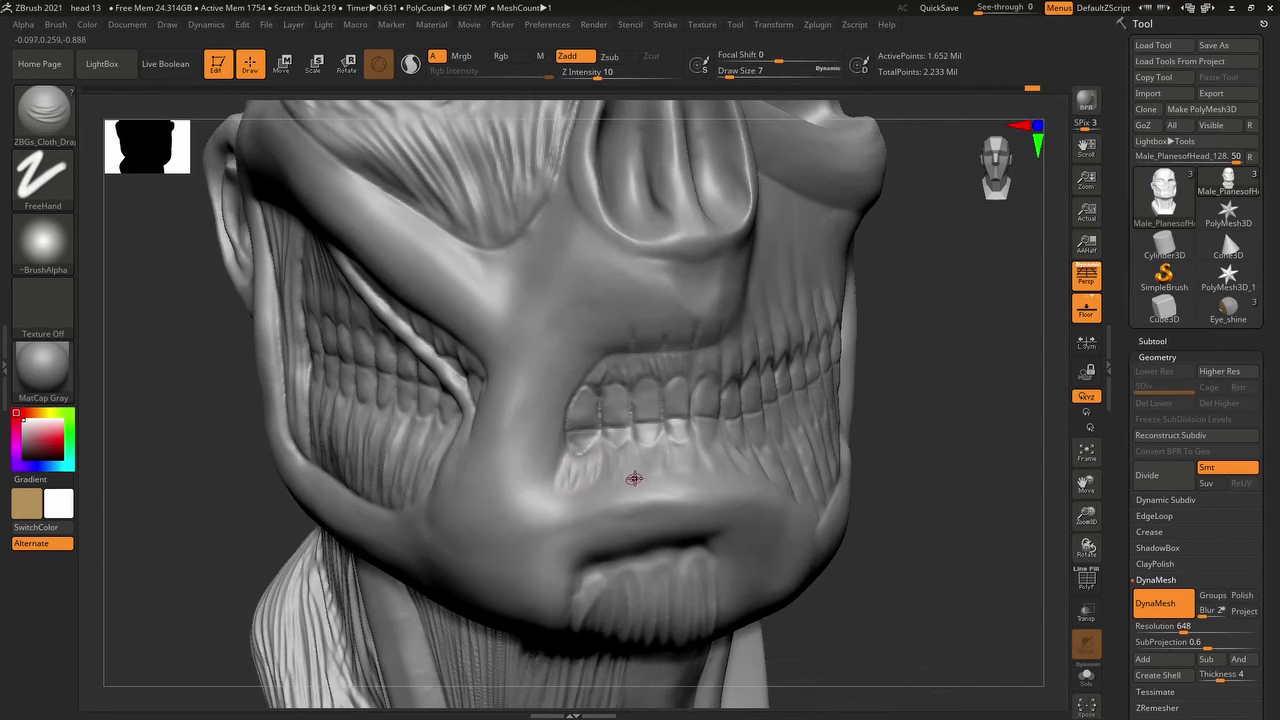
{"action": "right_click_drag", "start_coordinate": [634, 478], "coordinate": [900, 391]}
{"action": "key", "text": "b"}
{"action": "key", "text": "d"}
{"action": "key", "text": "s"}
- Orbit around the jaw, reframe the head and zoom in close on the teeth
{"action": "mouse_move", "coordinate": [529, 374]}
{"action": "right_mouse_down"}
{"action": "mouse_move", "coordinate": [565, 478]}
{"action": "mouse_move", "coordinate": [598, 486]}
{"action": "right_mouse_up"}
{"action": "right_click_drag", "start_coordinate": [715, 489], "coordinate": [736, 507]}
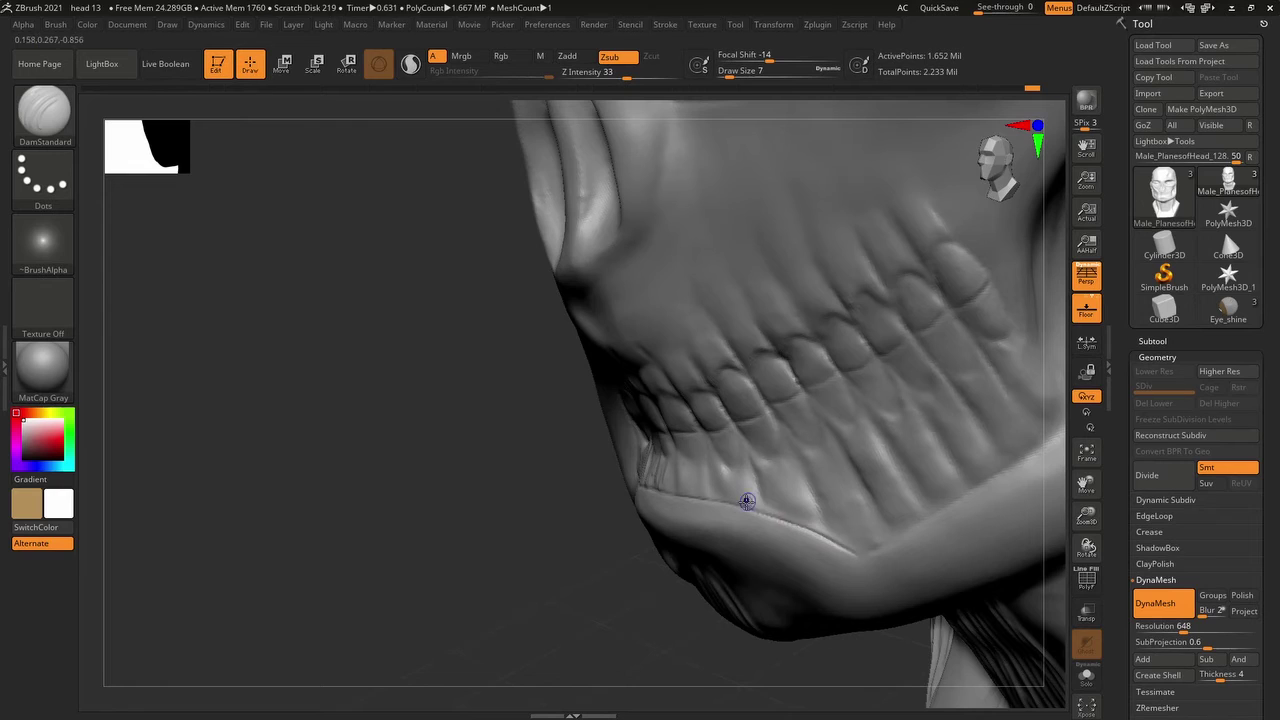
{"action": "mouse_move", "coordinate": [654, 471]}
{"action": "right_mouse_down"}
{"action": "mouse_move", "coordinate": [1003, 349]}
{"action": "mouse_move", "coordinate": [929, 394]}
{"action": "mouse_move", "coordinate": [971, 243]}
{"action": "right_mouse_up"}
{"action": "key", "text": "f"}
{"action": "key", "text": "2"}
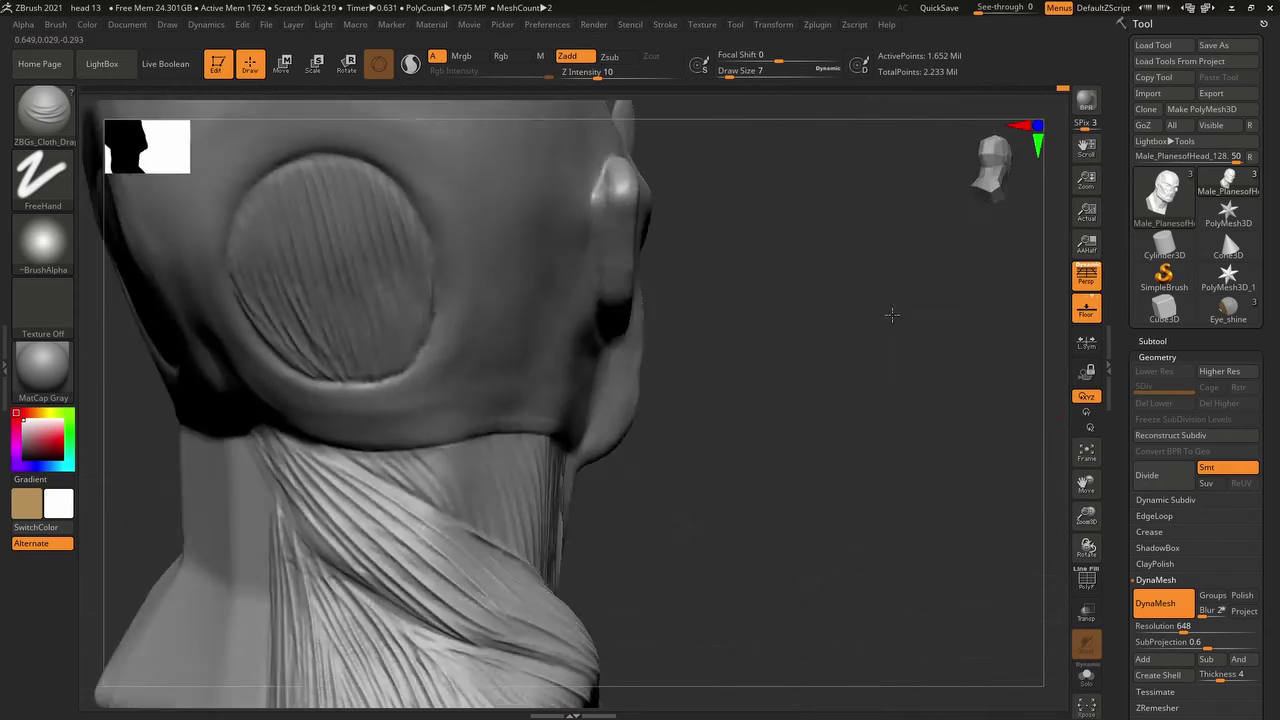
{"action": "key", "text": "f"}
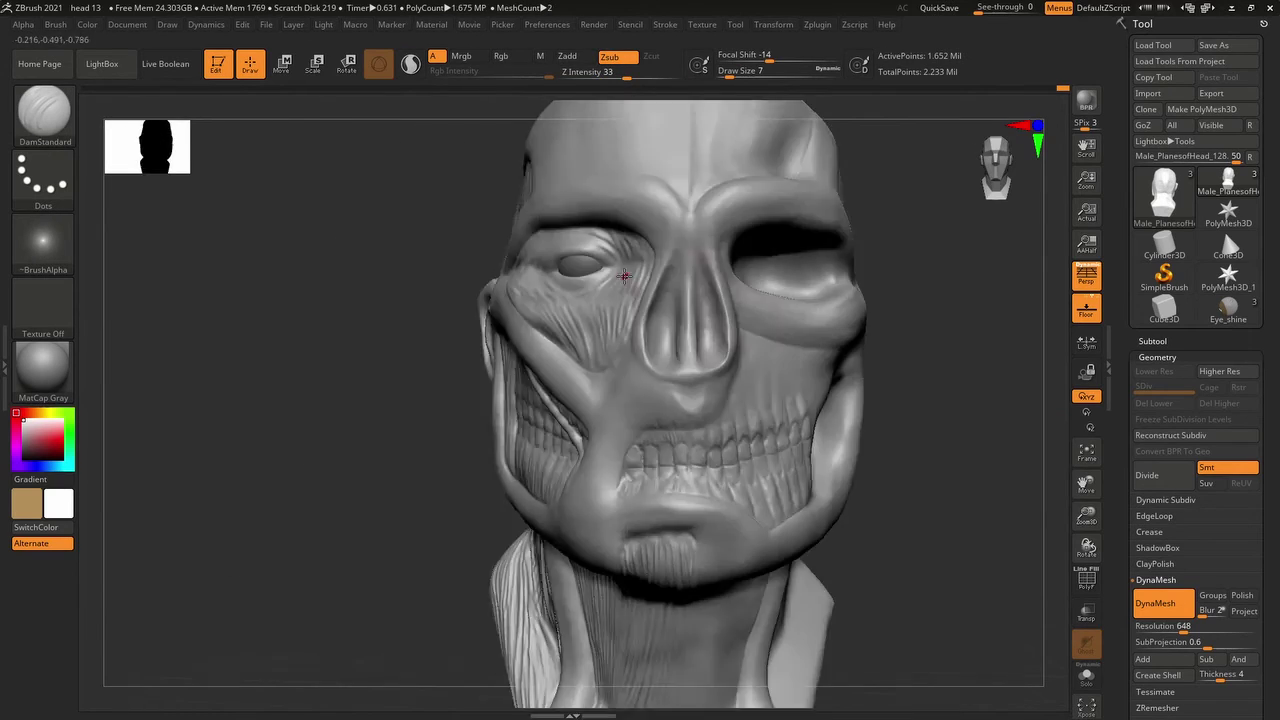
{"action": "right_click_drag", "start_coordinate": [960, 250], "coordinate": [1011, 423]}
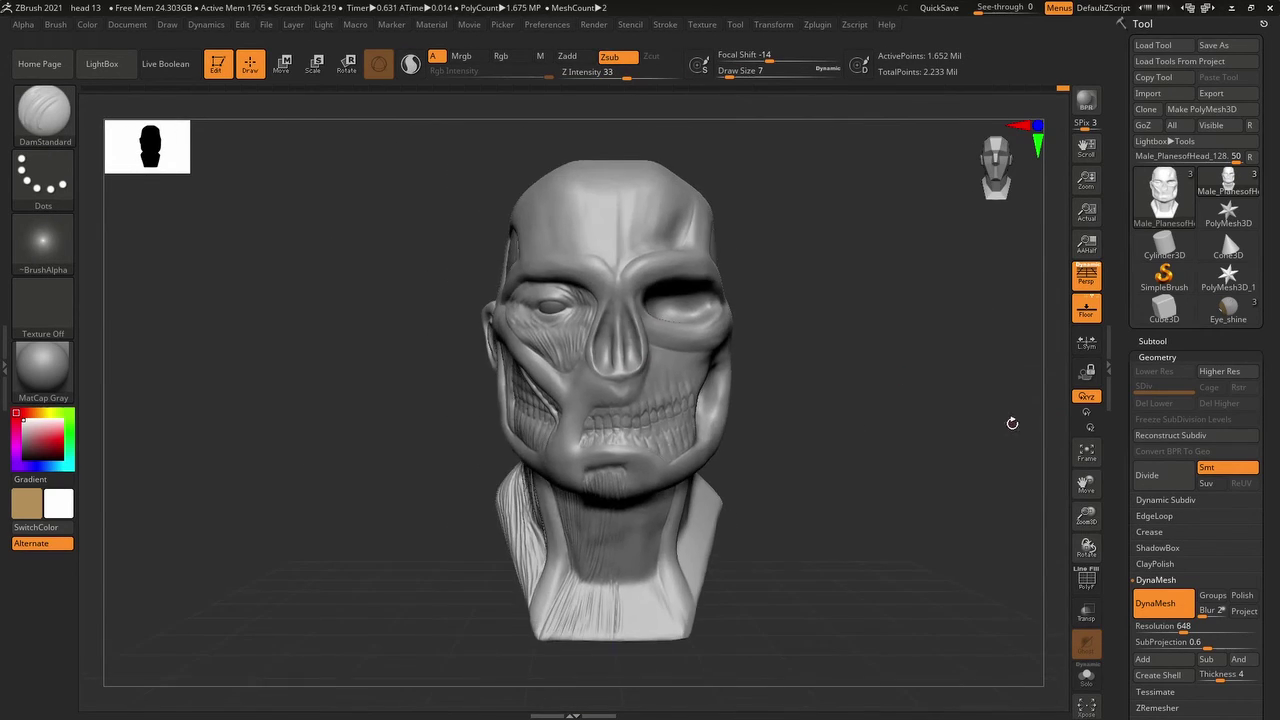
{"action": "key", "text": "f"}
{"action": "mouse_move", "coordinate": [621, 465]}
{"action": "right_mouse_down"}
{"action": "mouse_move", "coordinate": [563, 434]}
{"action": "mouse_move", "coordinate": [583, 343]}
{"action": "right_mouse_up"}
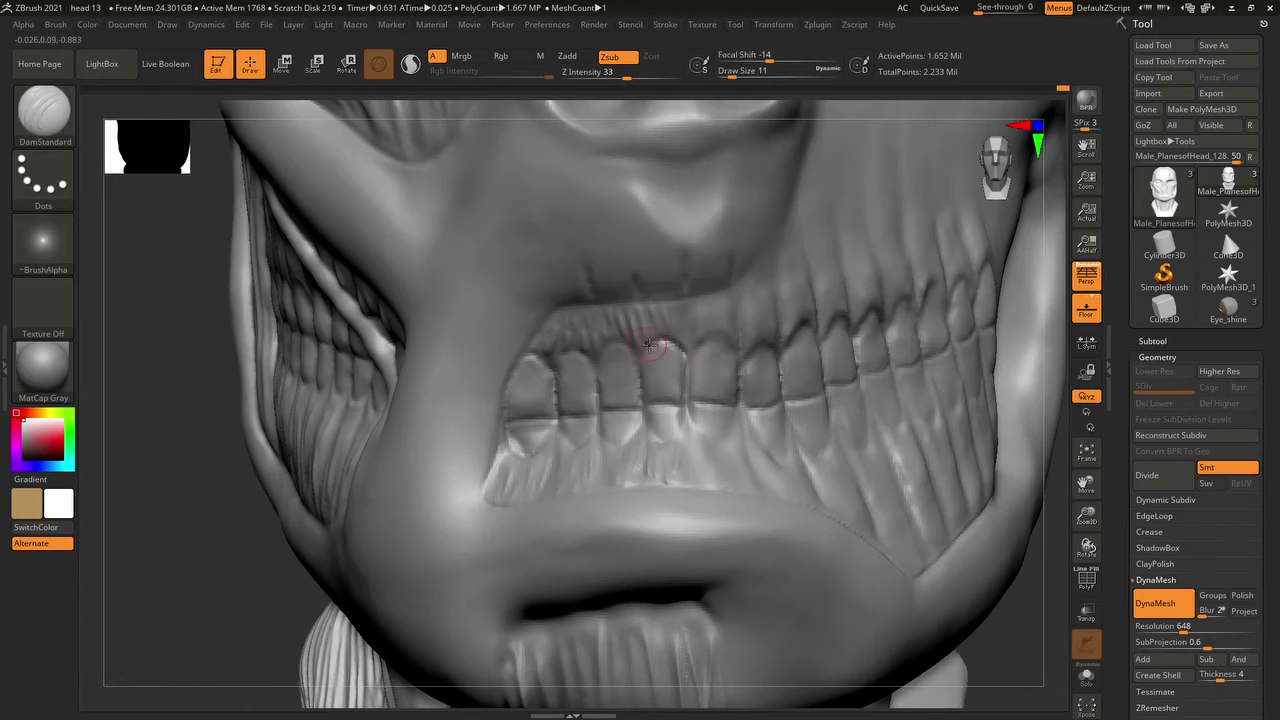
{"action": "key", "text": "ctrl"}
- Orbit along the teeth row from the left side to the right to inspect each tooth
{"action": "right_click_drag", "start_coordinate": [675, 428], "coordinate": [231, 395]}
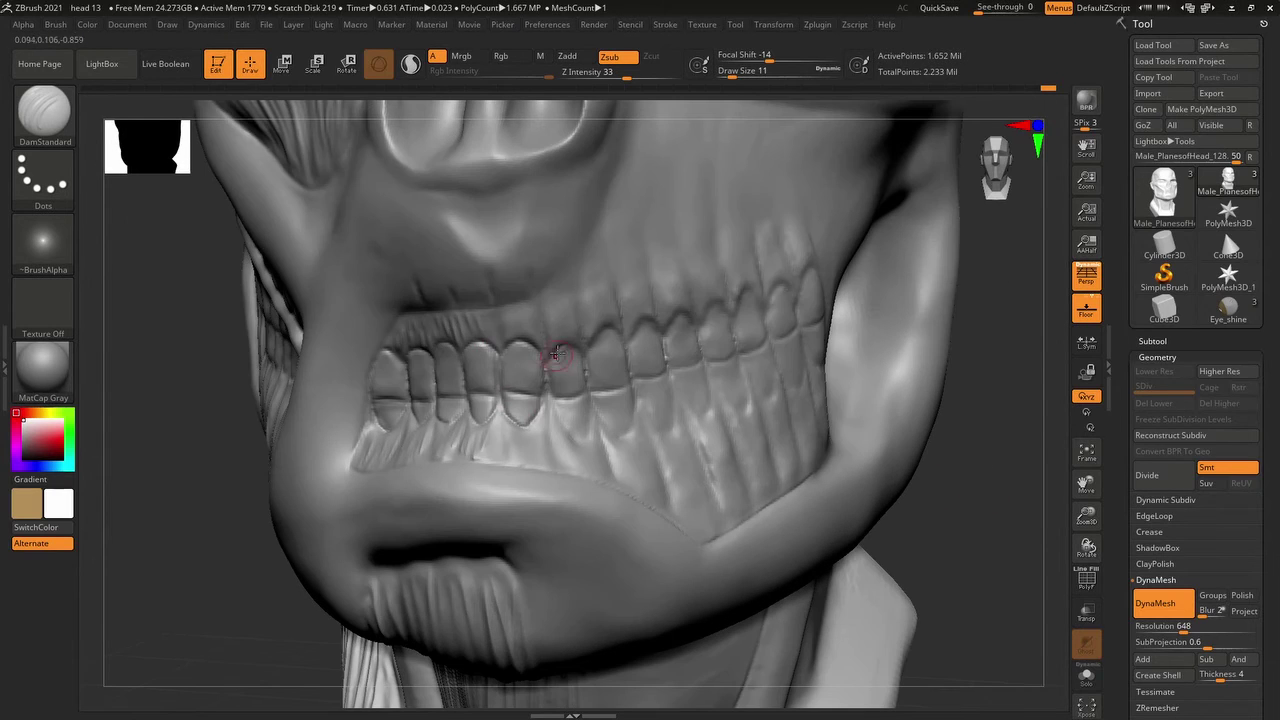
{"action": "right_click_drag", "start_coordinate": [555, 353], "coordinate": [590, 428]}
{"action": "right_click_drag", "start_coordinate": [538, 360], "coordinate": [643, 346]}
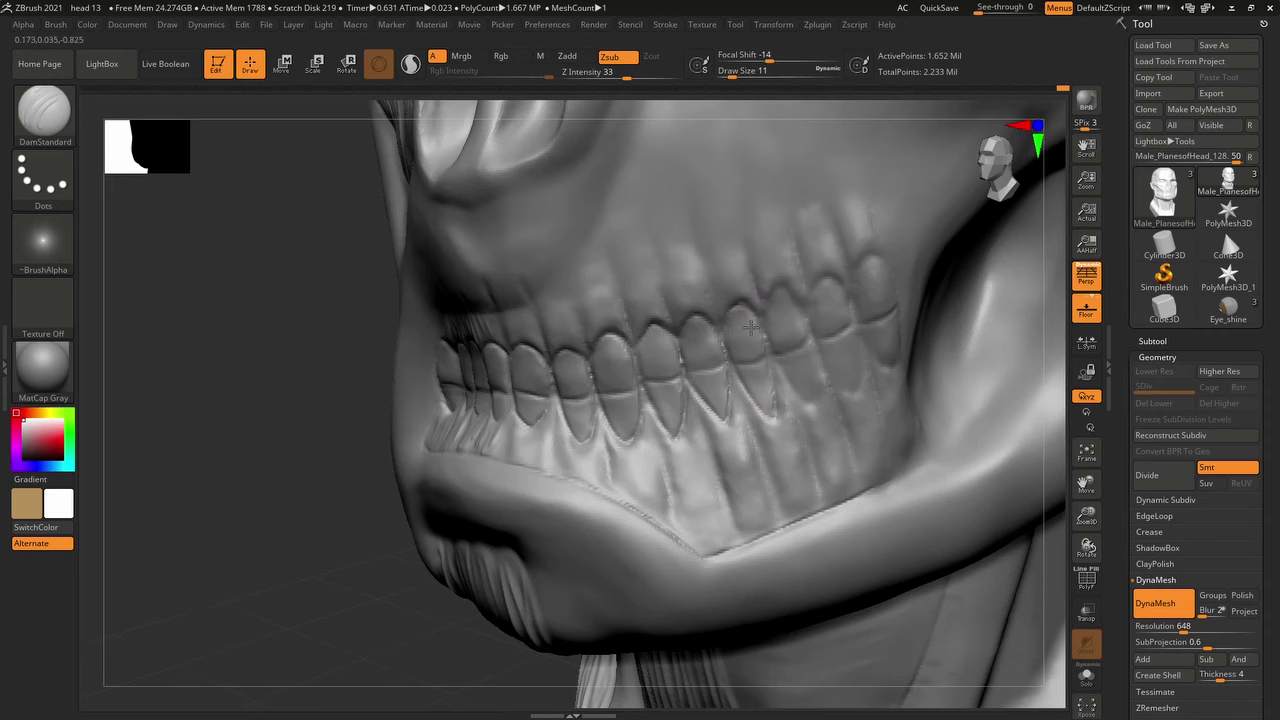
{"action": "right_click_drag", "start_coordinate": [751, 327], "coordinate": [516, 364]}
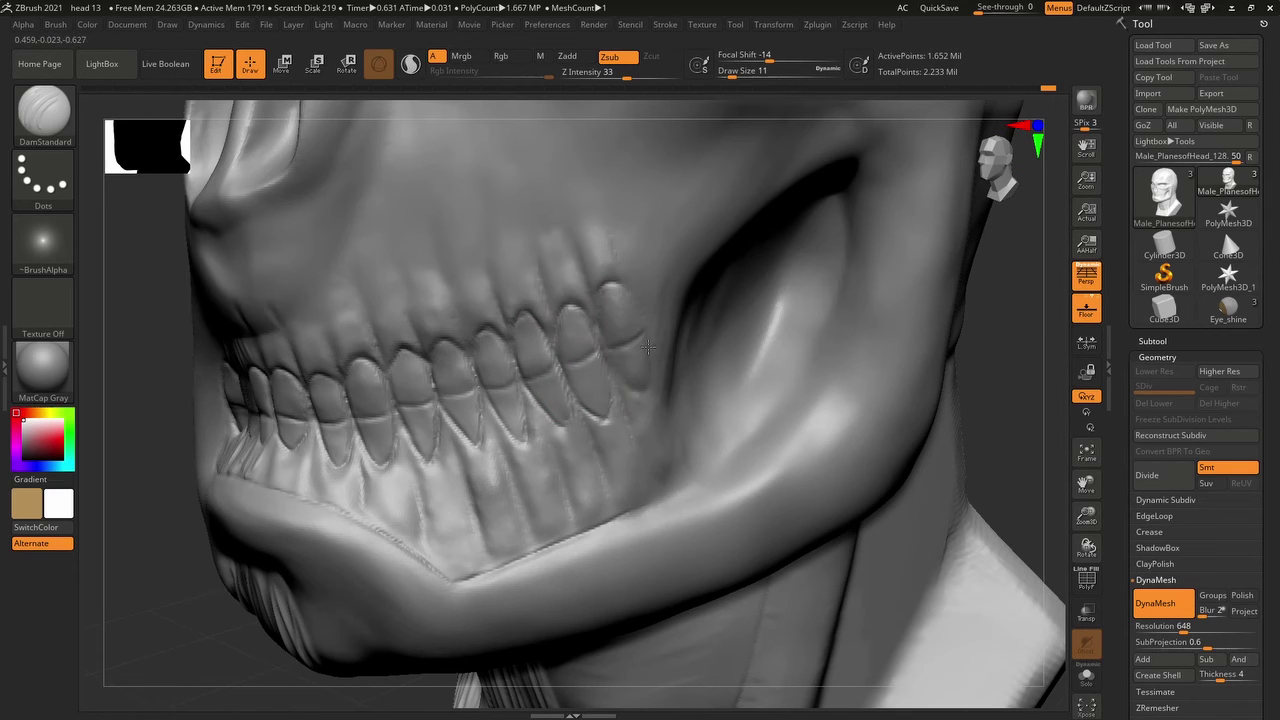
{"action": "right_click_drag", "start_coordinate": [540, 273], "coordinate": [336, 388]}
{"action": "right_click_drag", "start_coordinate": [523, 379], "coordinate": [615, 249]}
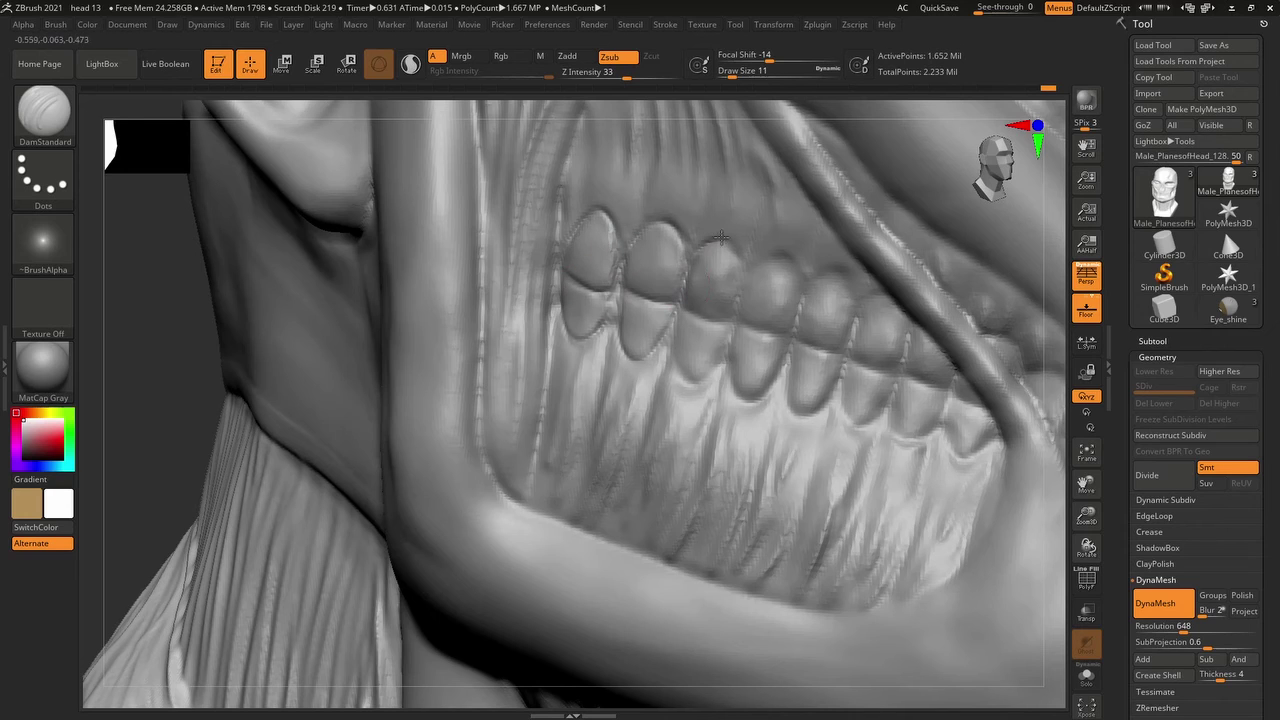
{"action": "right_click_drag", "start_coordinate": [720, 237], "coordinate": [650, 411]}
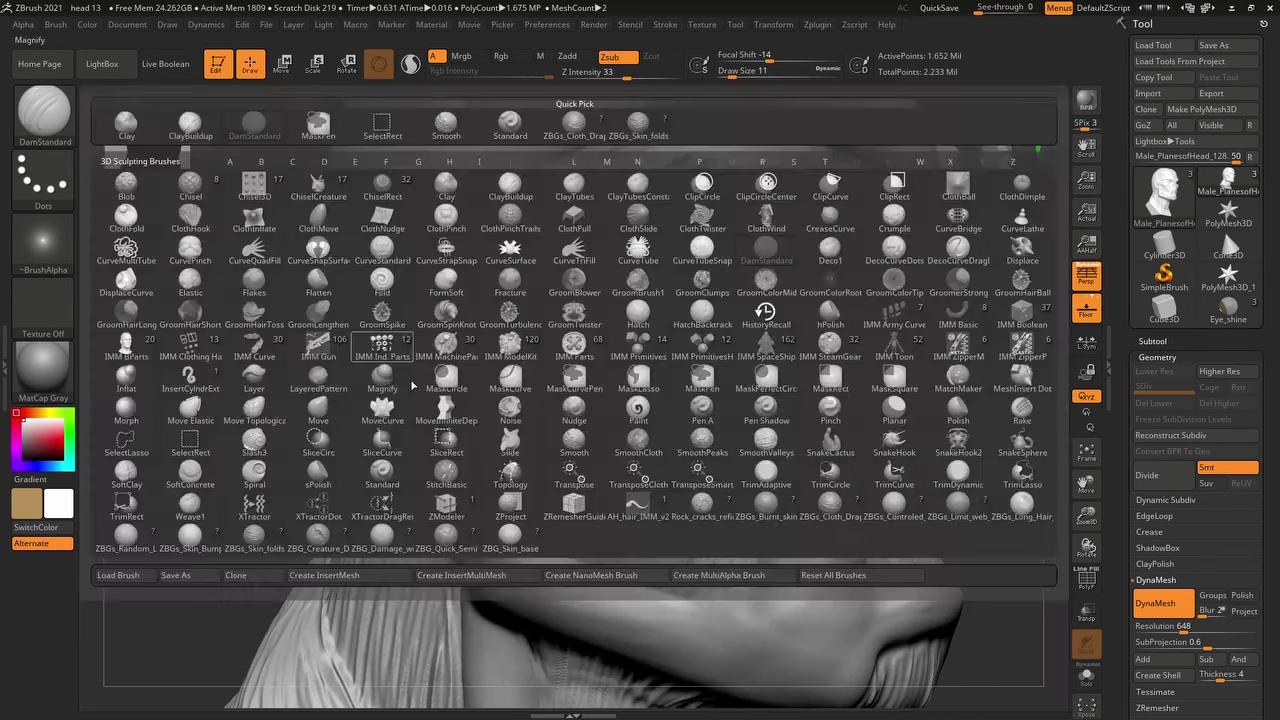
- Pick the ZBGs_Cloth_Drag brush and save the project under the new name head 14
{"action": "left_click", "coordinate": [594, 320]}
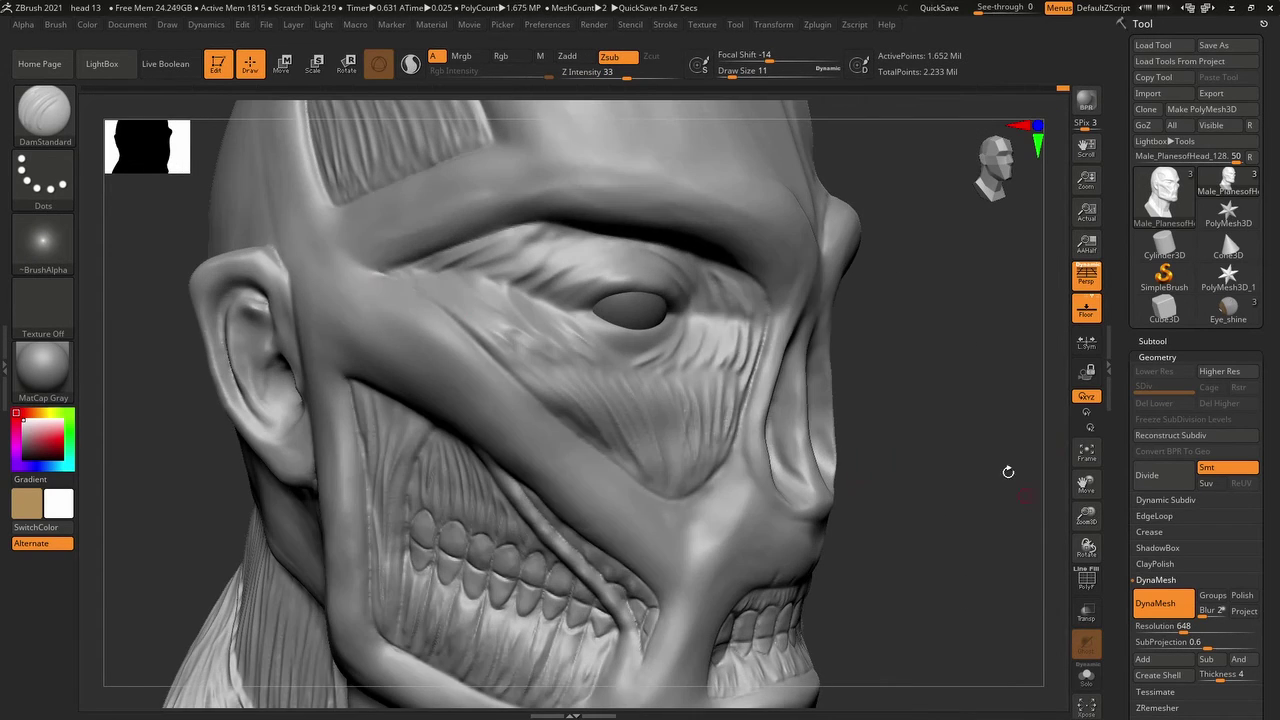
{"action": "left_click_drag", "start_coordinate": [935, 345], "coordinate": [537, 434]}
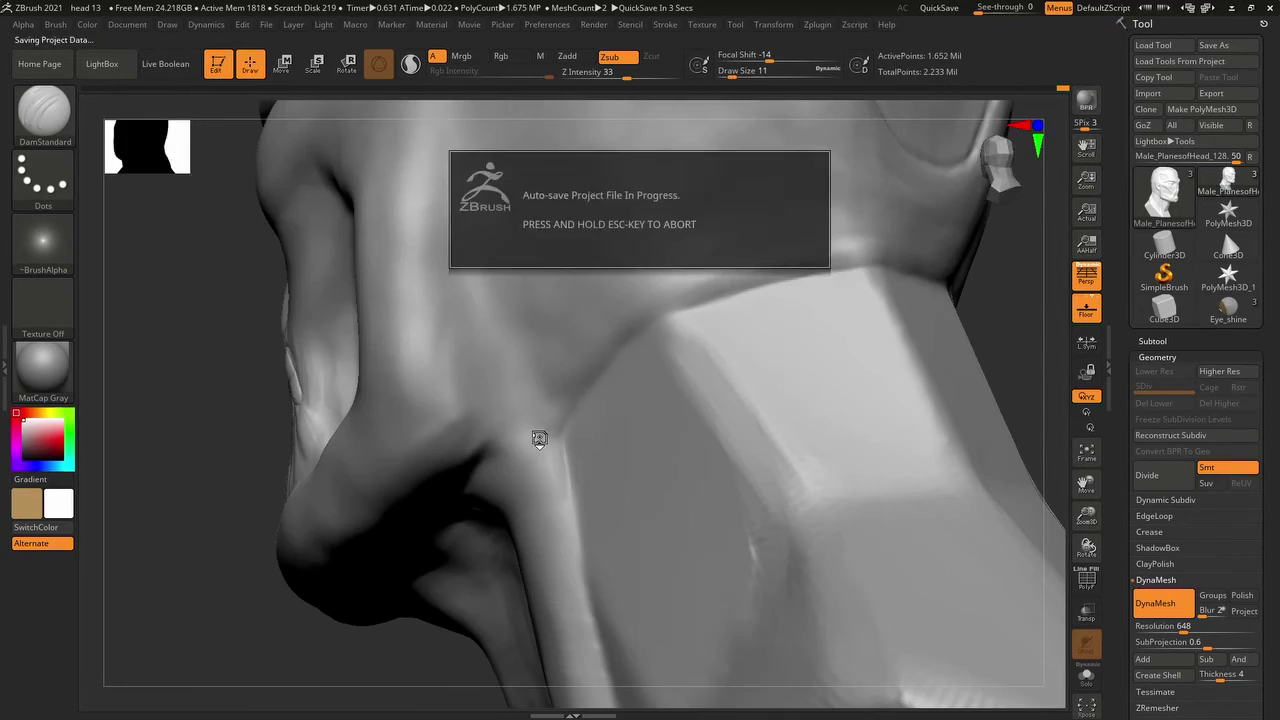
{"action": "left_click", "coordinate": [266, 24]}
{"action": "left_click", "coordinate": [376, 50]}
{"action": "key", "text": "BackSpace"}
{"action": "type", "text": "4"}
{"action": "key", "text": "Return"}
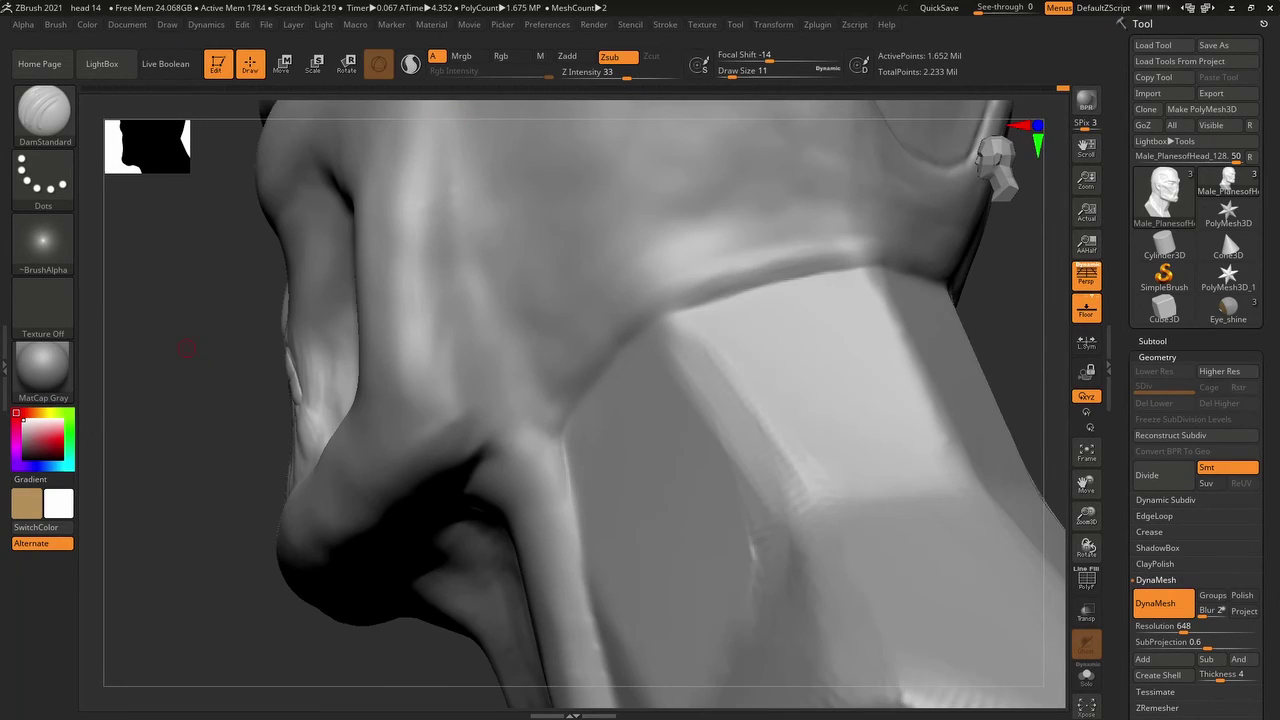
- Orbit around the nose, cheek and neck to a front-left view of the skull
{"action": "left_click_drag", "start_coordinate": [186, 348], "coordinate": [580, 352]}
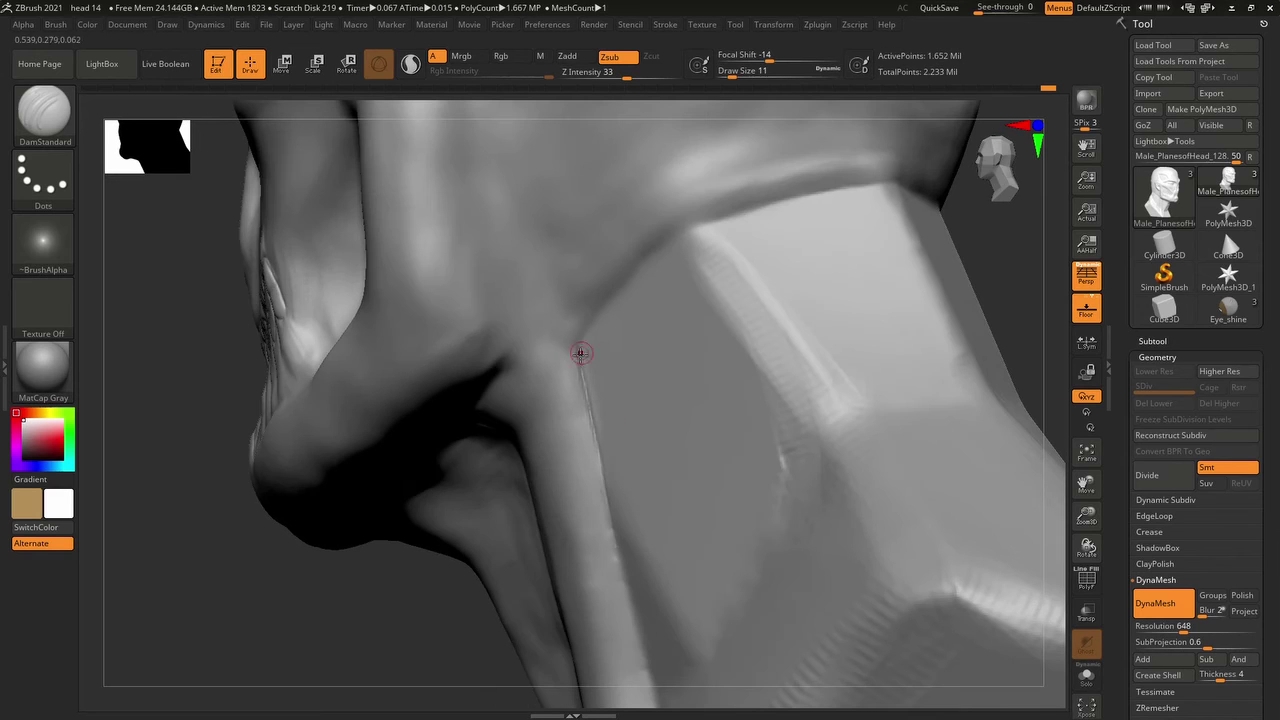
{"action": "left_click_drag", "start_coordinate": [700, 225], "coordinate": [684, 409]}
{"action": "mouse_move", "coordinate": [681, 472]}
{"action": "left_mouse_down"}
{"action": "mouse_move", "coordinate": [600, 386]}
{"action": "mouse_move", "coordinate": [669, 563]}
{"action": "mouse_move", "coordinate": [517, 380]}
{"action": "mouse_move", "coordinate": [988, 500]}
{"action": "mouse_move", "coordinate": [637, 293]}
{"action": "mouse_move", "coordinate": [531, 489]}
{"action": "mouse_move", "coordinate": [665, 305]}
{"action": "mouse_move", "coordinate": [585, 407]}
{"action": "mouse_move", "coordinate": [503, 363]}
{"action": "mouse_move", "coordinate": [606, 371]}
{"action": "mouse_move", "coordinate": [726, 234]}
{"action": "mouse_move", "coordinate": [883, 335]}
{"action": "mouse_move", "coordinate": [531, 294]}
{"action": "mouse_move", "coordinate": [903, 194]}
{"action": "mouse_move", "coordinate": [1000, 330]}
{"action": "left_mouse_up"}
- Save the project with Ctrl+S, then check the head from front, side and low angles
{"action": "key", "text": "ctrl+s"}
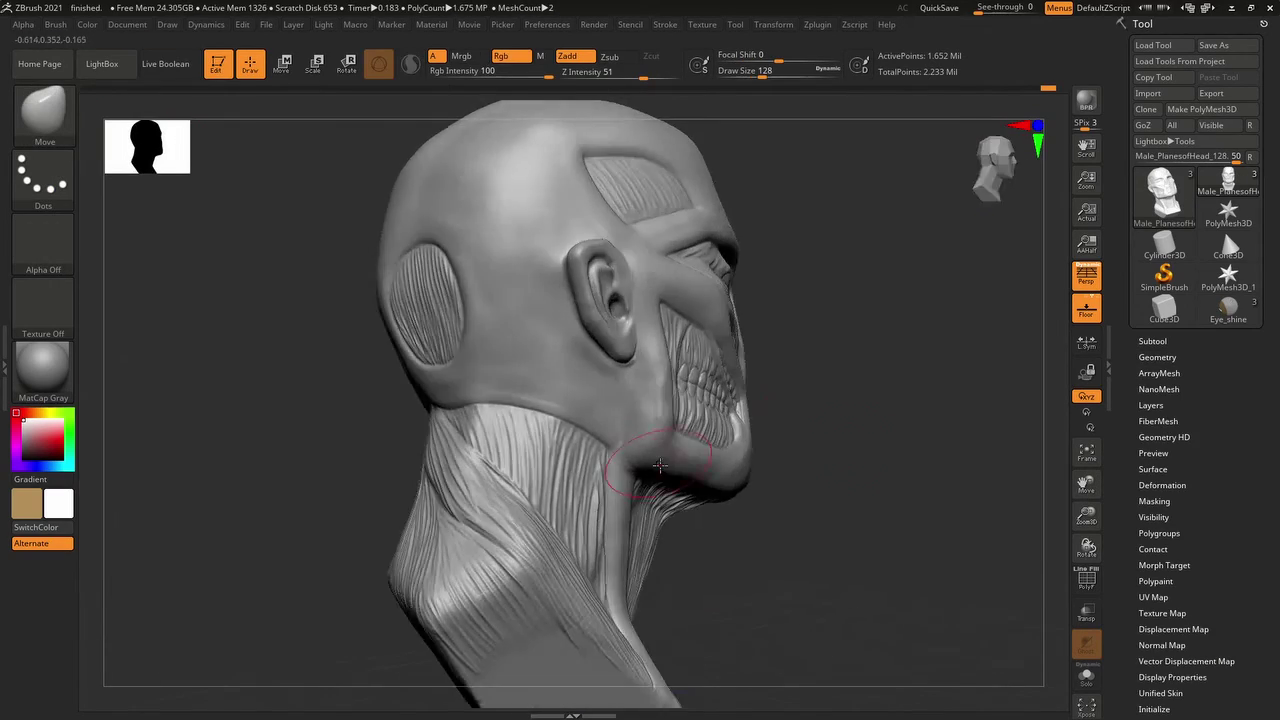
{"action": "left_click_drag", "start_coordinate": [760, 450], "coordinate": [570, 467]}
{"action": "left_click", "coordinate": [991, 184]}
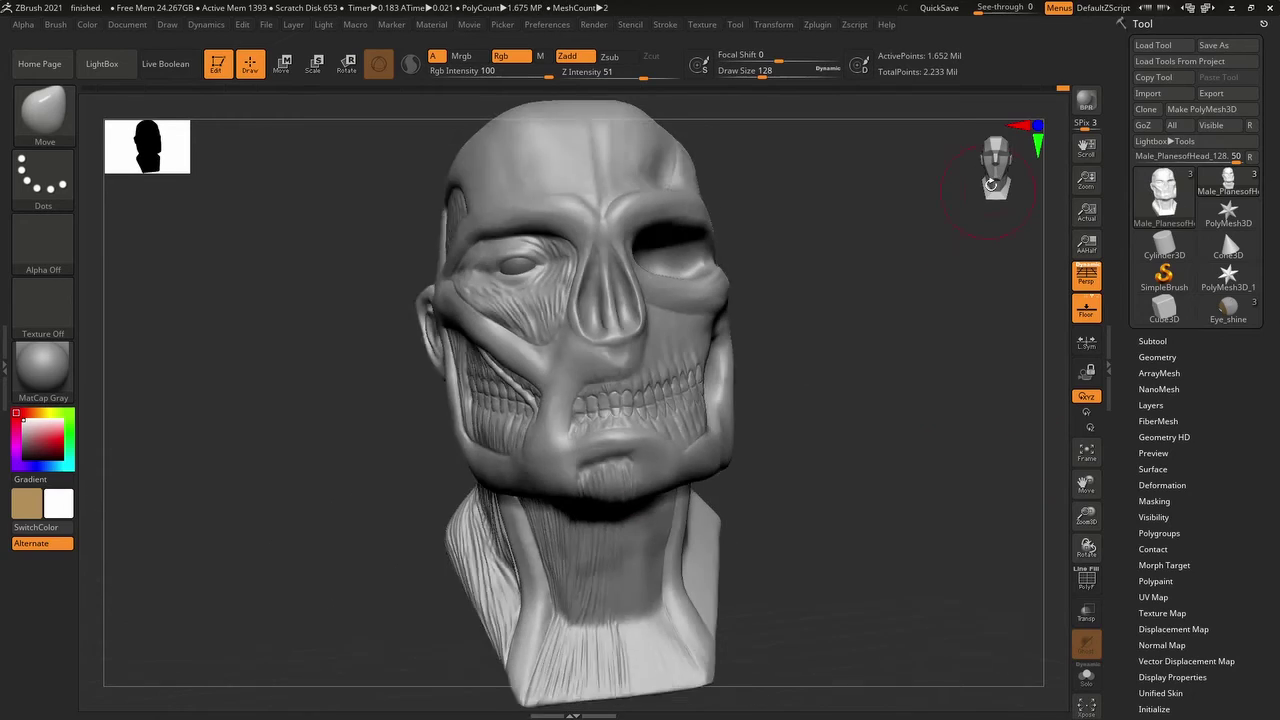
{"action": "left_click_drag", "start_coordinate": [812, 428], "coordinate": [858, 271]}
{"action": "mouse_move", "coordinate": [804, 323]}
{"action": "left_mouse_down", "text": "shift"}
{"action": "mouse_move", "coordinate": [806, 414]}
{"action": "mouse_move", "coordinate": [860, 300]}
{"action": "mouse_move", "coordinate": [799, 196]}
{"action": "mouse_move", "coordinate": [404, 398]}
{"action": "mouse_move", "coordinate": [971, 186]}
{"action": "mouse_move", "coordinate": [760, 300]}
{"action": "mouse_move", "coordinate": [687, 376]}
{"action": "mouse_move", "coordinate": [704, 424]}
{"action": "mouse_move", "coordinate": [640, 380]}
{"action": "mouse_move", "coordinate": [679, 277]}
{"action": "mouse_move", "coordinate": [405, 343]}
{"action": "left_mouse_up", "text": "shift"}
- Select ClayBuildup with B-C, then Shift-smooth around the eye socket and view the chin
{"action": "key", "text": "b"}
{"action": "key", "text": "c"}
{"action": "key", "text": "b"}
{"action": "key", "text": "shift"}
{"action": "left_click_drag", "start_coordinate": [318, 285], "coordinate": [552, 389]}
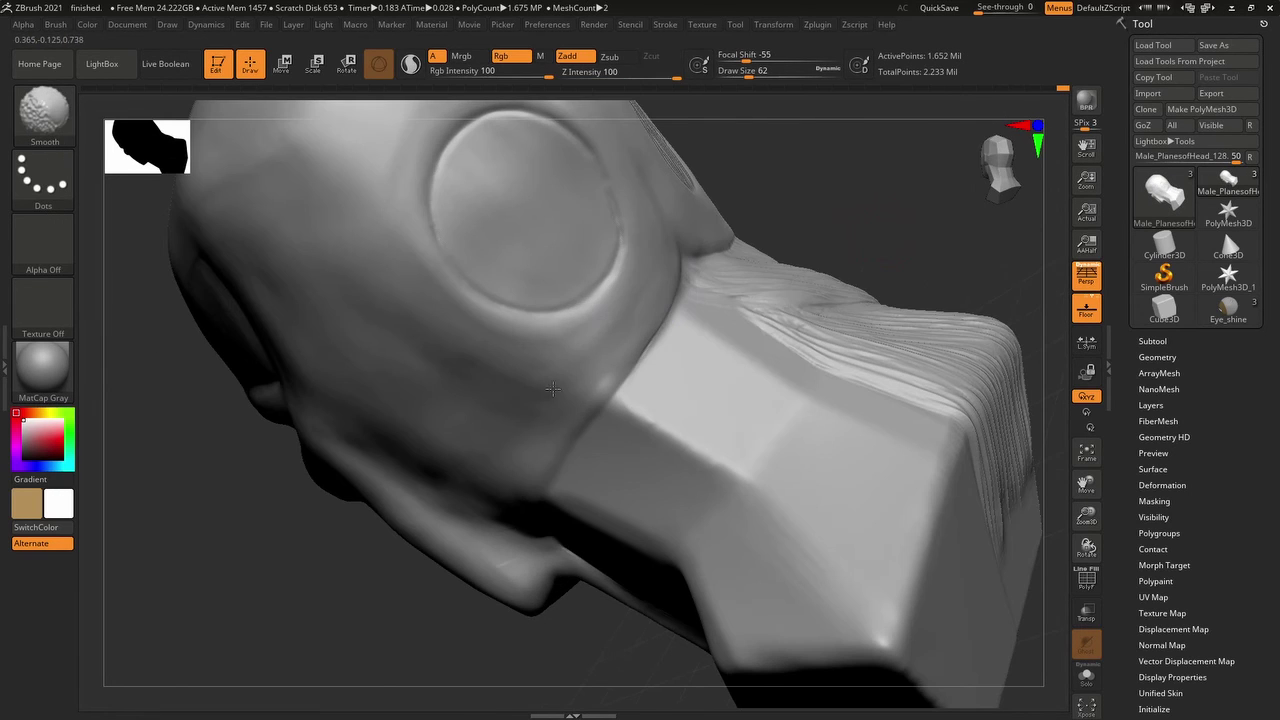
{"action": "mouse_move", "coordinate": [257, 252]}
{"action": "left_mouse_down"}
{"action": "mouse_move", "coordinate": [837, 306]}
{"action": "mouse_move", "coordinate": [476, 452]}
{"action": "left_mouse_up"}
{"action": "mouse_move", "coordinate": [552, 482]}
{"action": "left_mouse_down"}
{"action": "mouse_move", "coordinate": [545, 530]}
{"action": "mouse_move", "coordinate": [535, 476]}
{"action": "mouse_move", "coordinate": [523, 461]}
{"action": "mouse_move", "coordinate": [505, 475]}
{"action": "mouse_move", "coordinate": [510, 420]}
{"action": "mouse_move", "coordinate": [911, 194]}
{"action": "mouse_move", "coordinate": [777, 306]}
{"action": "mouse_move", "coordinate": [690, 405]}
{"action": "left_mouse_up"}
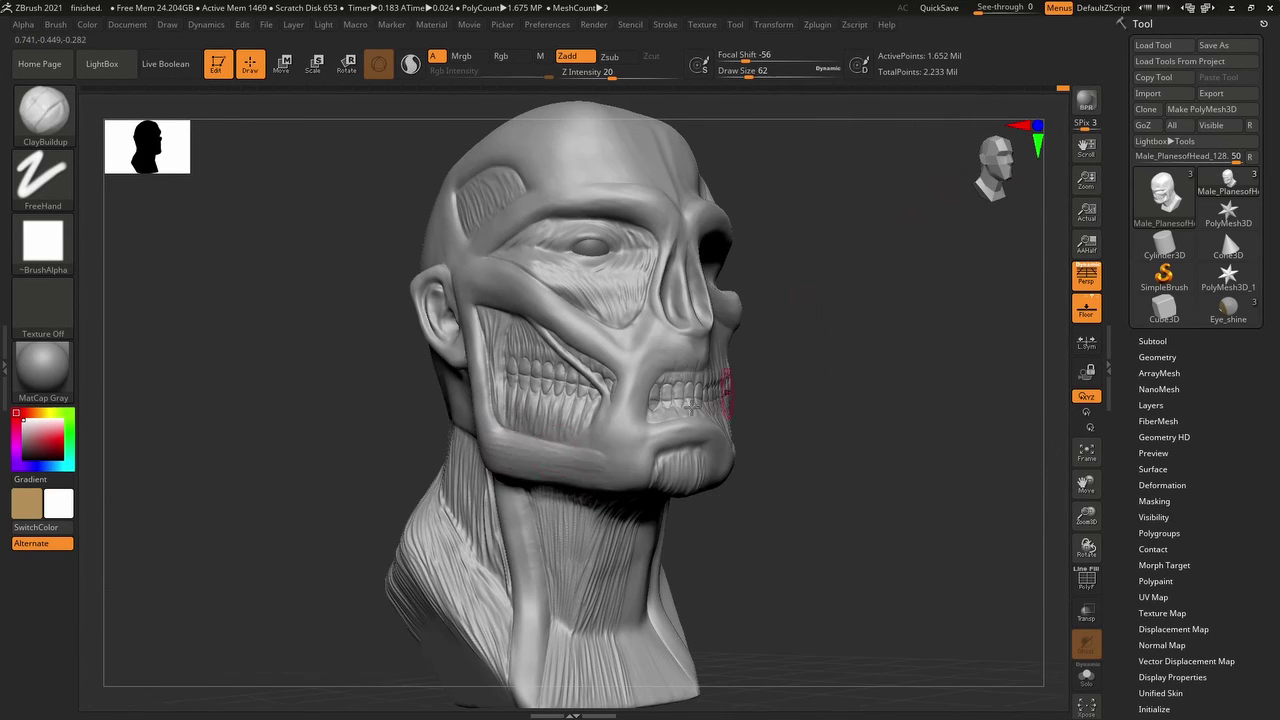
- Orbit under the jaw to face the fibrous neck muscle strands from below
{"action": "left_click_drag", "start_coordinate": [621, 472], "coordinate": [441, 412]}
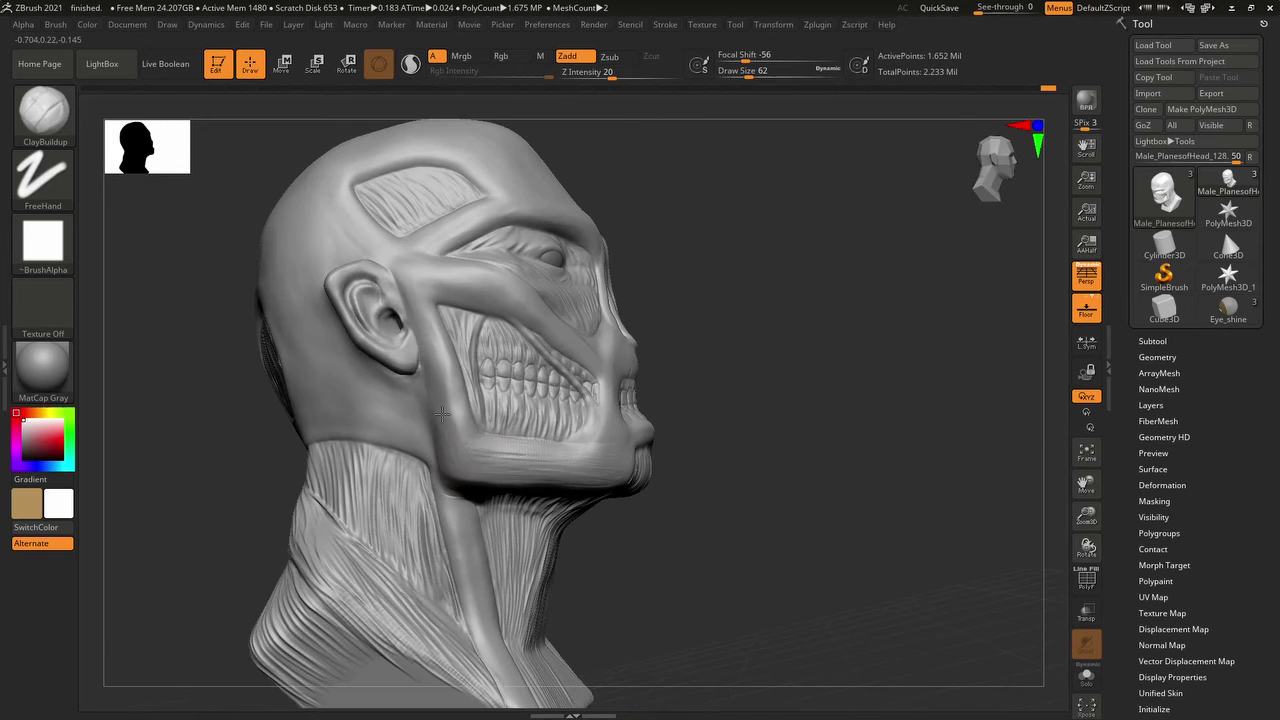
{"action": "mouse_move", "coordinate": [450, 462]}
{"action": "left_mouse_down"}
{"action": "mouse_move", "coordinate": [764, 482]}
{"action": "mouse_move", "coordinate": [871, 460]}
{"action": "mouse_move", "coordinate": [800, 443]}
{"action": "mouse_move", "coordinate": [889, 396]}
{"action": "left_mouse_up"}
{"action": "left_click_drag", "start_coordinate": [821, 447], "coordinate": [870, 453]}
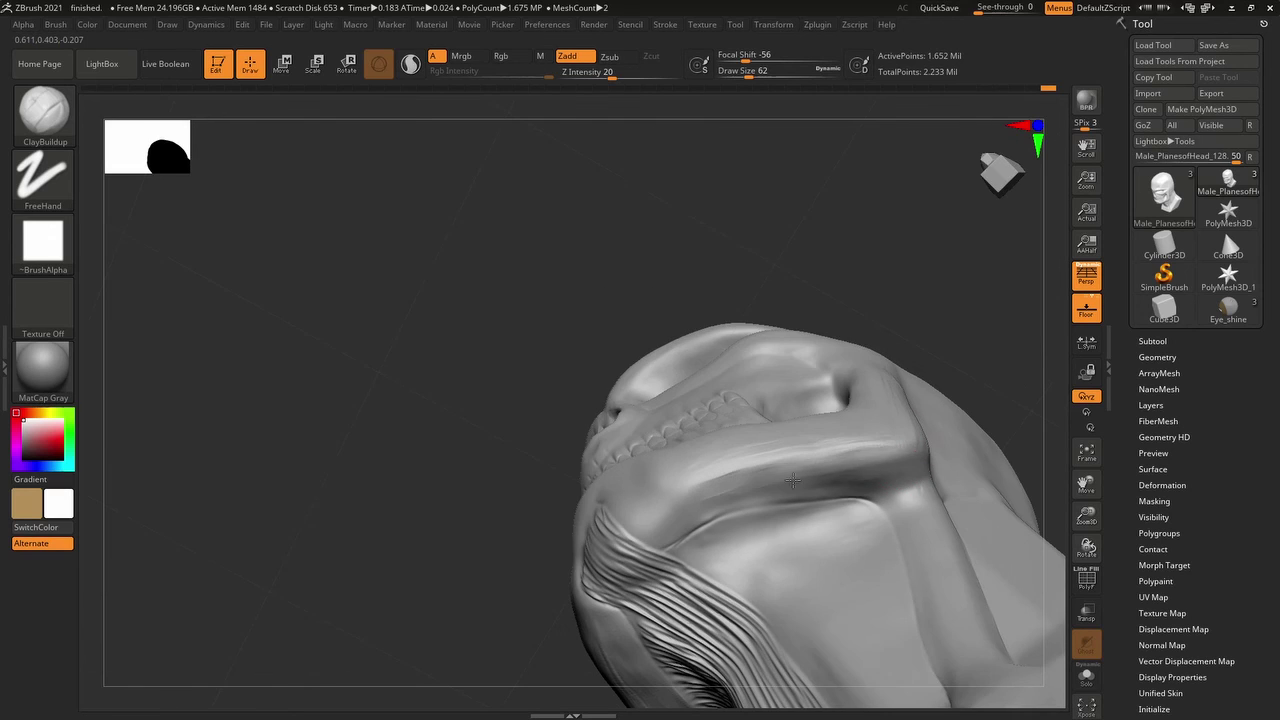
{"action": "mouse_move", "coordinate": [709, 466]}
{"action": "left_mouse_down"}
{"action": "mouse_move", "coordinate": [900, 189]}
{"action": "mouse_move", "coordinate": [867, 147]}
{"action": "mouse_move", "coordinate": [600, 240]}
{"action": "left_mouse_up"}
{"action": "left_click_drag", "start_coordinate": [594, 357], "coordinate": [584, 299]}
{"action": "mouse_move", "coordinate": [601, 450]}
{"action": "left_mouse_down"}
{"action": "mouse_move", "coordinate": [843, 157]}
{"action": "mouse_move", "coordinate": [553, 248]}
{"action": "left_mouse_up"}
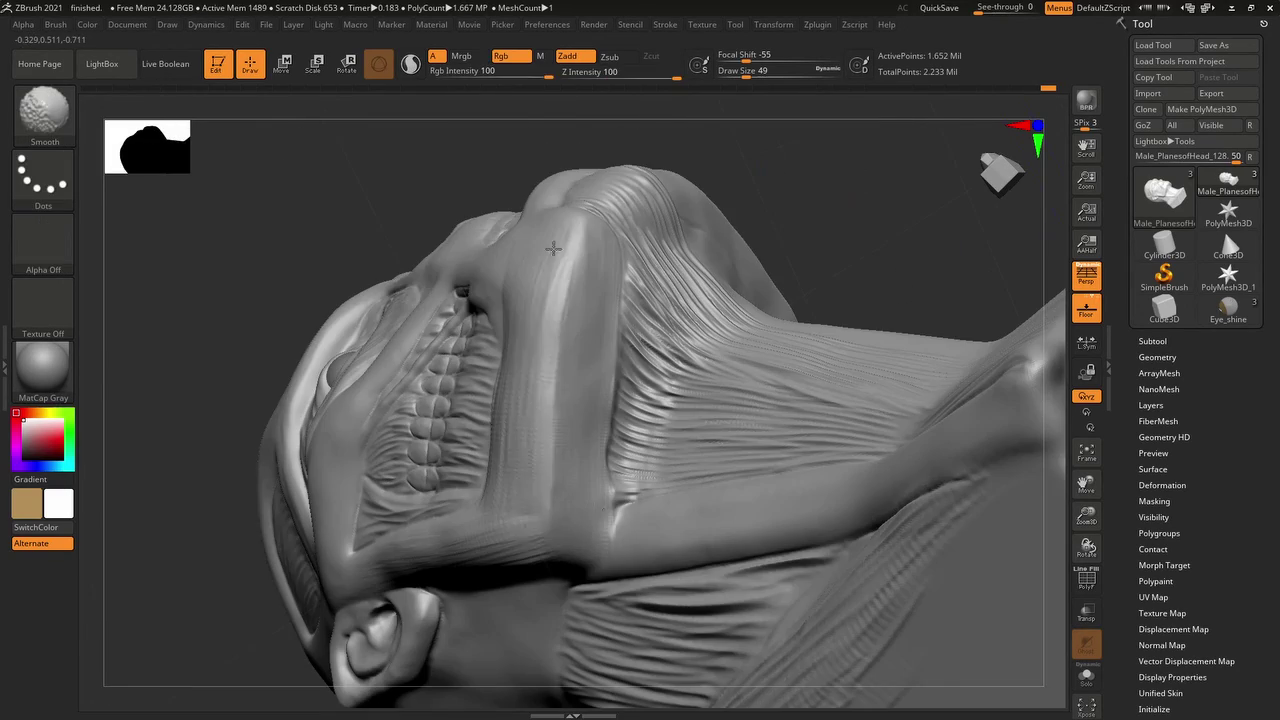
{"action": "mouse_move", "coordinate": [640, 515]}
{"action": "left_mouse_down"}
{"action": "mouse_move", "coordinate": [1051, 400]}
{"action": "mouse_move", "coordinate": [643, 290]}
{"action": "mouse_move", "coordinate": [823, 194]}
{"action": "mouse_move", "coordinate": [507, 413]}
{"action": "left_mouse_up"}
- Shift-smooth the neck strands at draw size 12, then return to a three-quarter front view
{"action": "key", "text": "shift"}
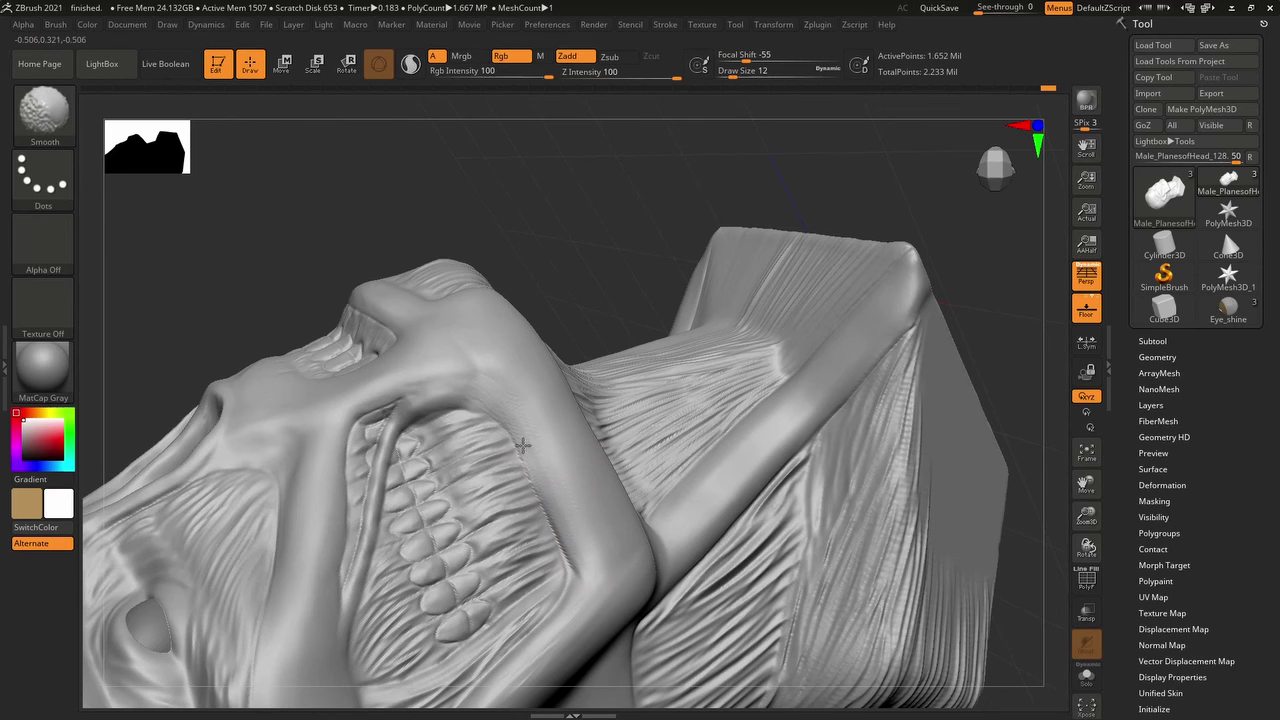
{"action": "mouse_move", "coordinate": [441, 385]}
{"action": "left_mouse_down"}
{"action": "mouse_move", "coordinate": [863, 357]}
{"action": "mouse_move", "coordinate": [709, 337]}
{"action": "mouse_move", "coordinate": [432, 552]}
{"action": "mouse_move", "coordinate": [640, 400]}
{"action": "left_mouse_up"}
{"action": "left_click", "coordinate": [529, 237]}
{"action": "mouse_move", "coordinate": [851, 349]}
{"action": "left_mouse_down"}
{"action": "mouse_move", "coordinate": [903, 331]}
{"action": "mouse_move", "coordinate": [590, 490]}
{"action": "mouse_move", "coordinate": [640, 430]}
{"action": "mouse_move", "coordinate": [863, 350]}
{"action": "mouse_move", "coordinate": [403, 380]}
{"action": "mouse_move", "coordinate": [311, 403]}
{"action": "left_mouse_up"}
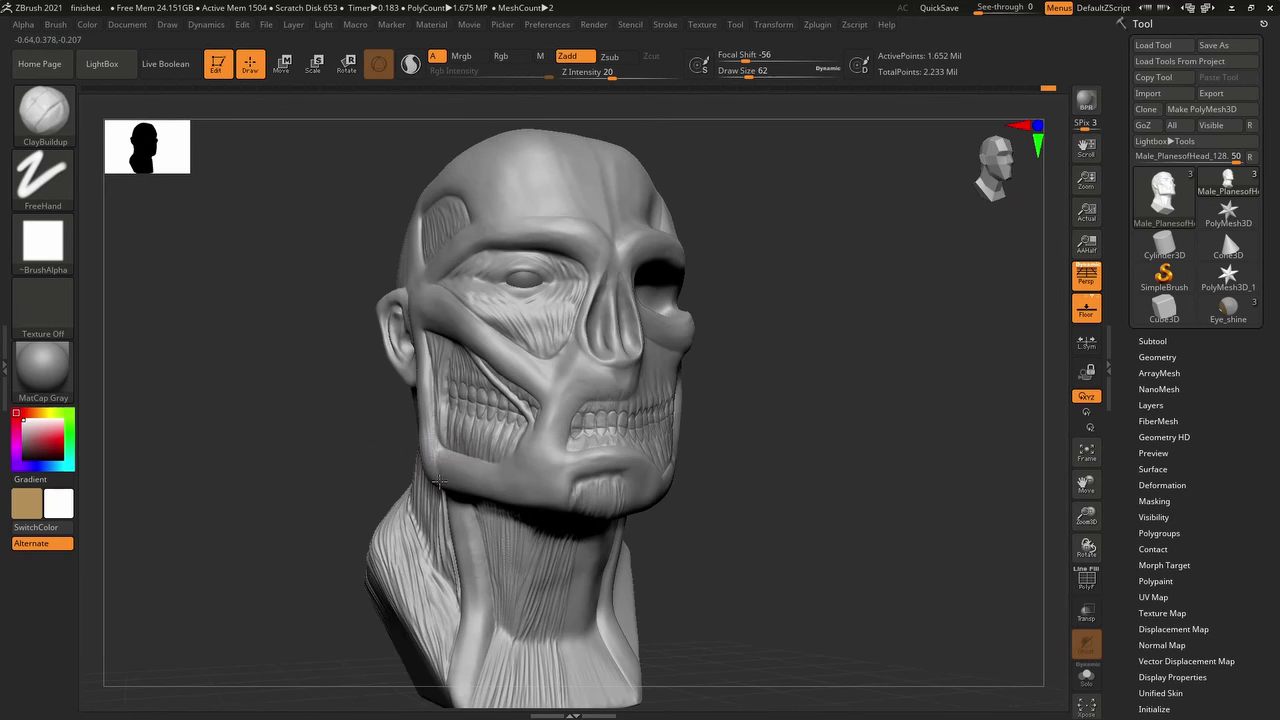
- Inspect the cheek-jaw edge, nose and eye socket from front and low angles
{"action": "left_click_drag", "start_coordinate": [460, 482], "coordinate": [700, 380]}
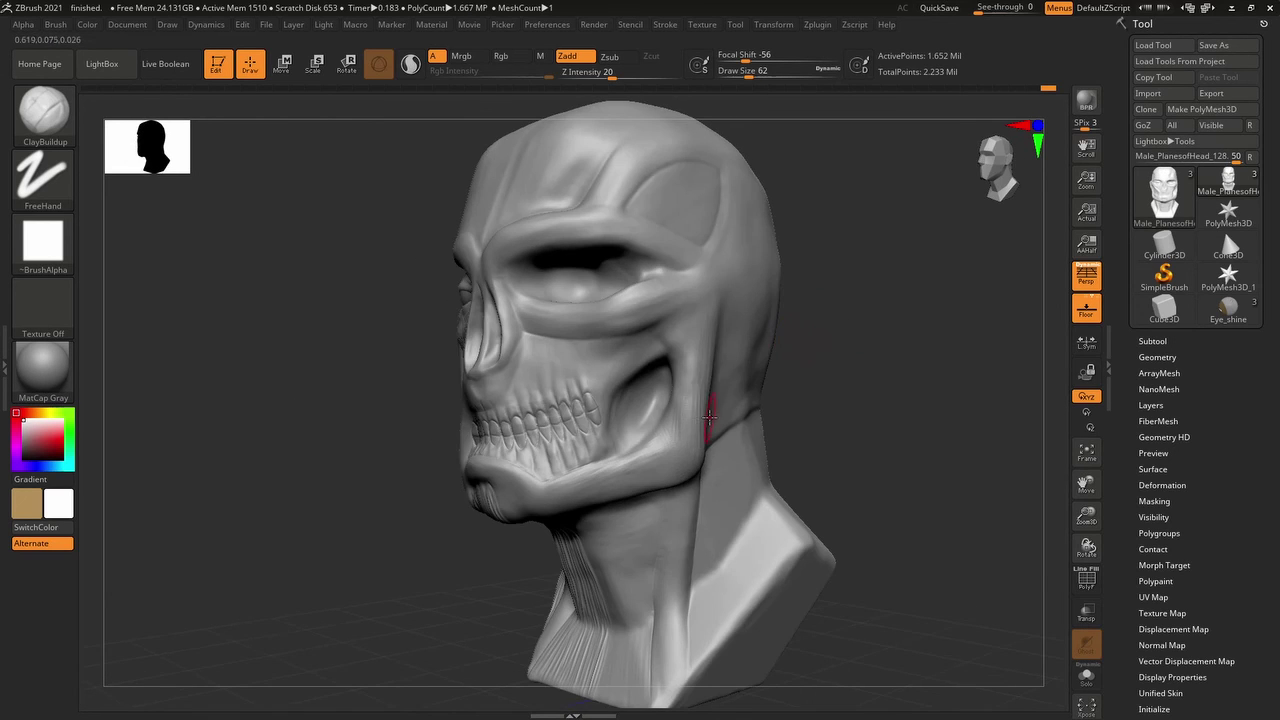
{"action": "left_click", "coordinate": [990, 172]}
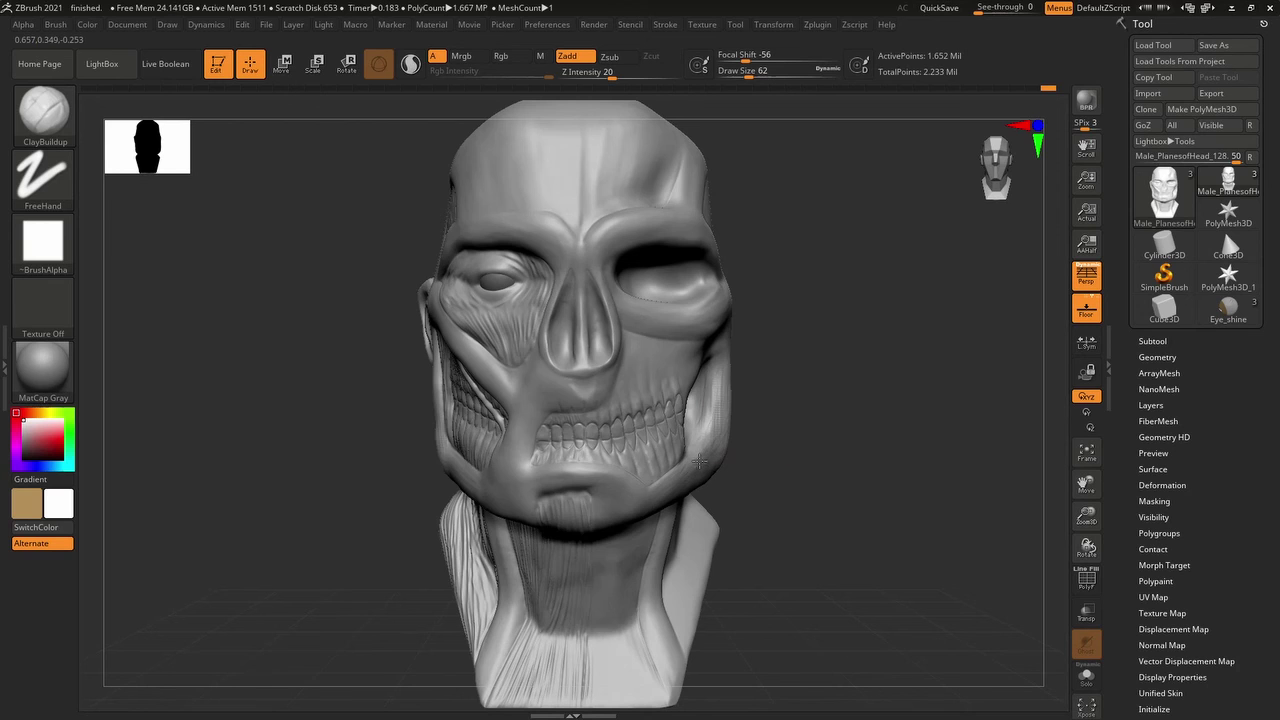
{"action": "mouse_move", "coordinate": [667, 497]}
{"action": "right_mouse_down"}
{"action": "mouse_move", "coordinate": [765, 431]}
{"action": "mouse_move", "coordinate": [842, 403]}
{"action": "right_mouse_up"}
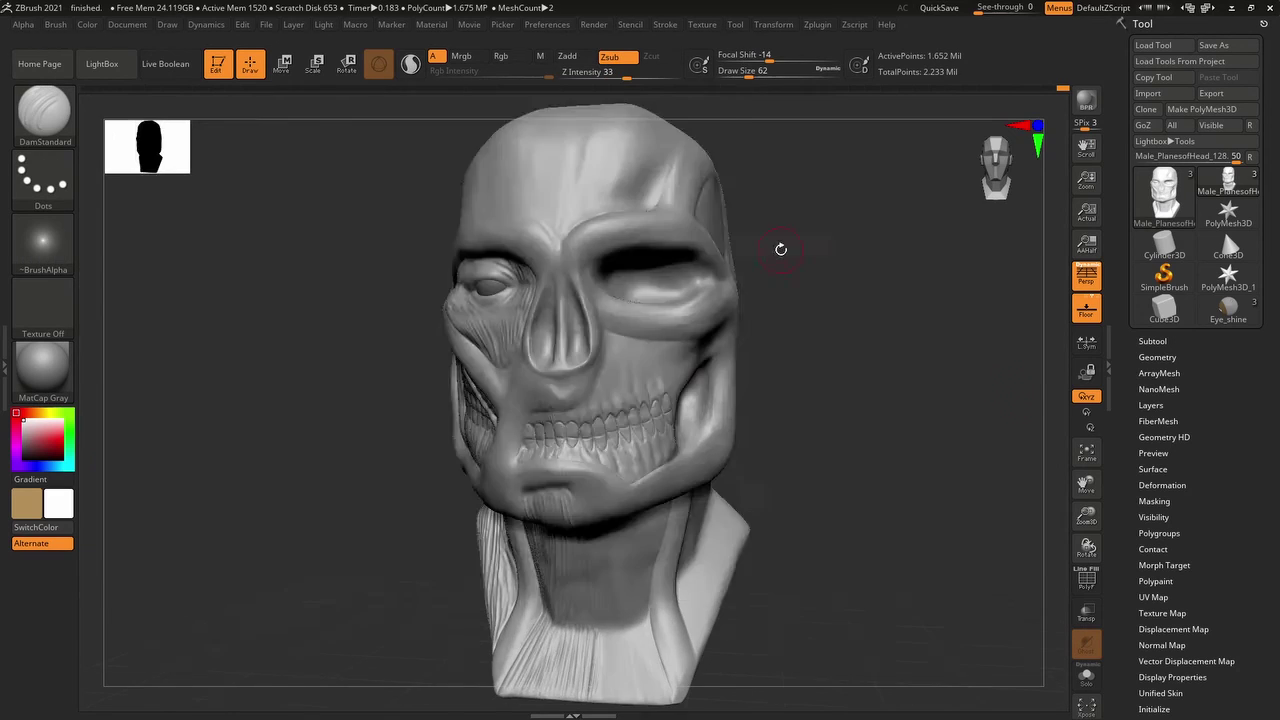
{"action": "mouse_move", "coordinate": [780, 249]}
{"action": "right_mouse_down", "text": "alt"}
{"action": "mouse_move", "coordinate": [686, 409]}
{"action": "mouse_move", "coordinate": [652, 562]}
{"action": "mouse_move", "coordinate": [696, 455]}
{"action": "right_mouse_up", "text": "alt"}
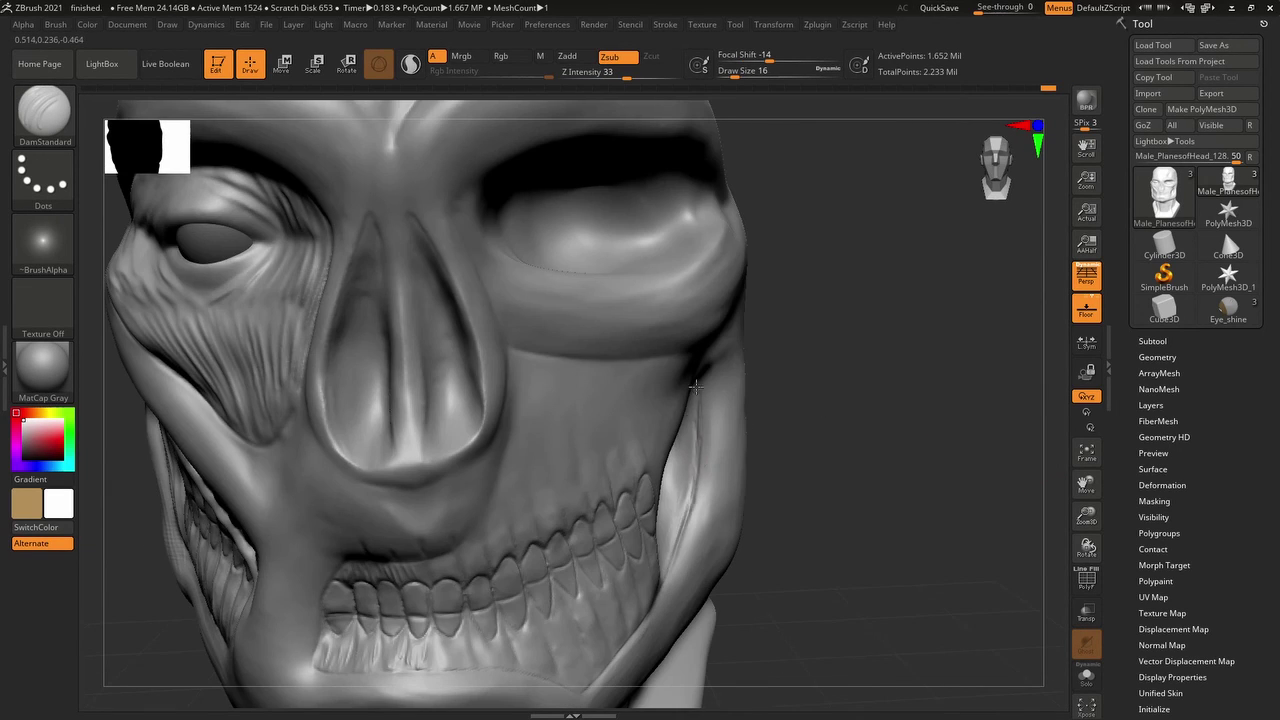
{"action": "right_click_drag", "start_coordinate": [695, 385], "coordinate": [821, 590]}
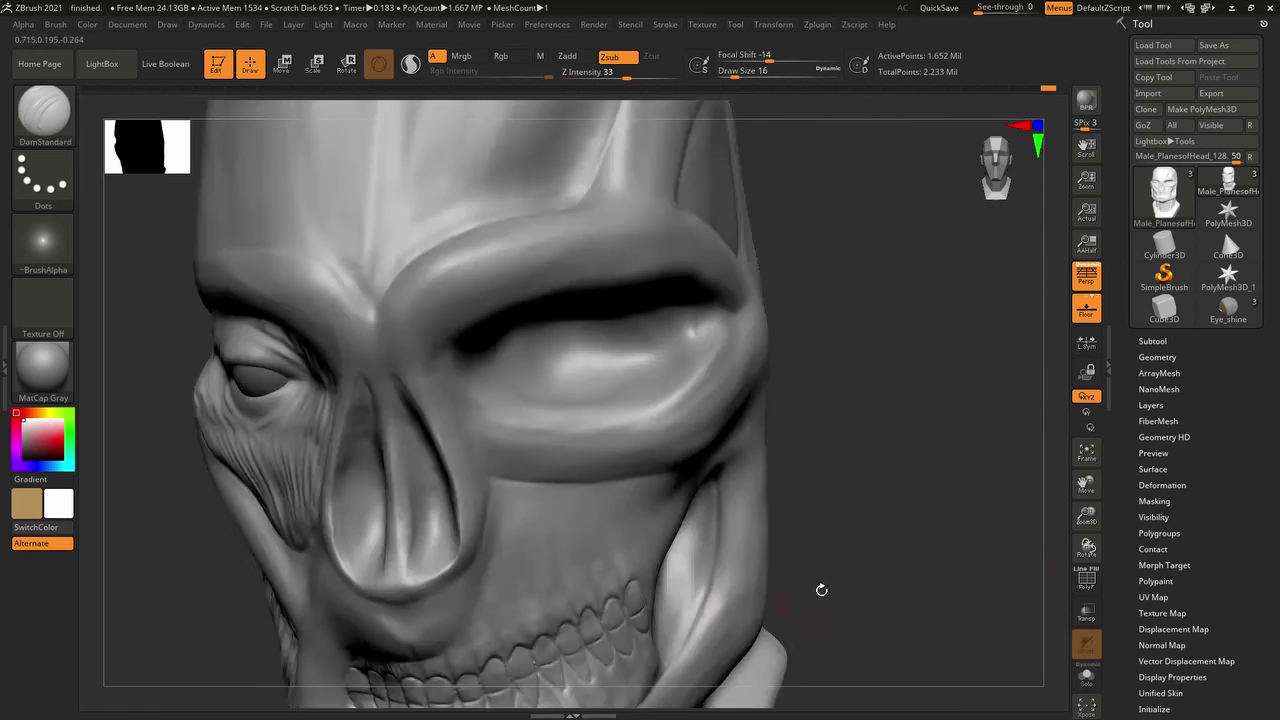
- Frame the whole head with F and Shift-smooth the cheek-jaw crease from the side
{"action": "key", "text": "f"}
{"action": "right_click_drag", "start_coordinate": [1029, 240], "coordinate": [537, 457]}
{"action": "key", "text": "shift"}
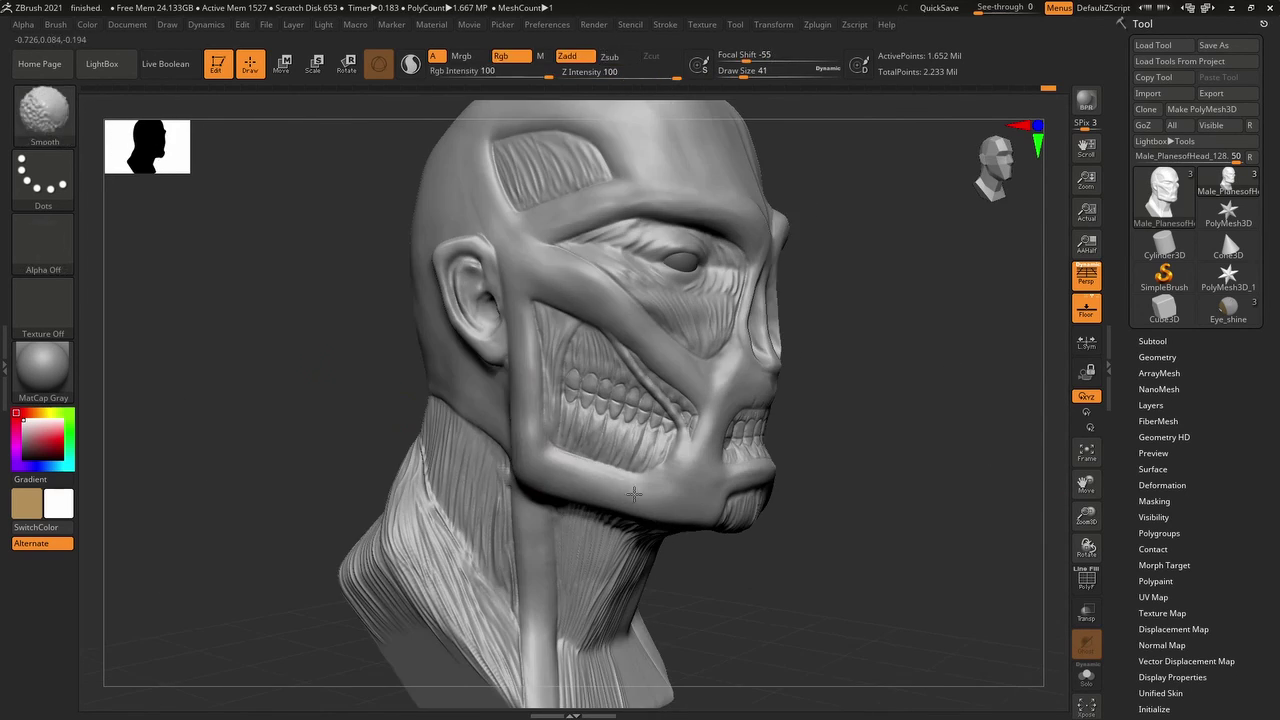